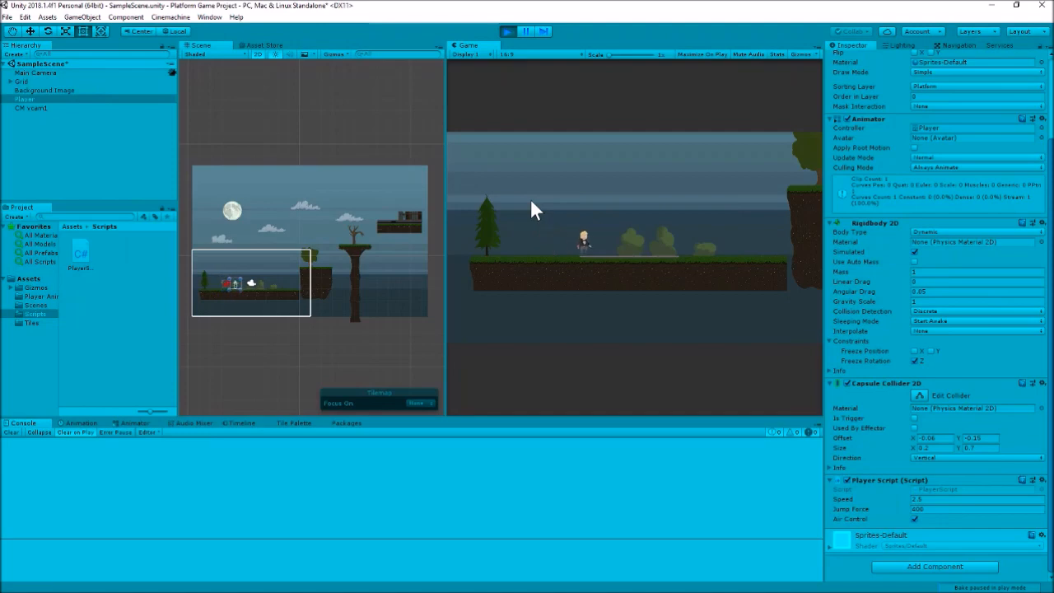
Step: Walk the player character back and forth in play mode to check which way its sprite faces
{"action": "key", "text": "Left"}
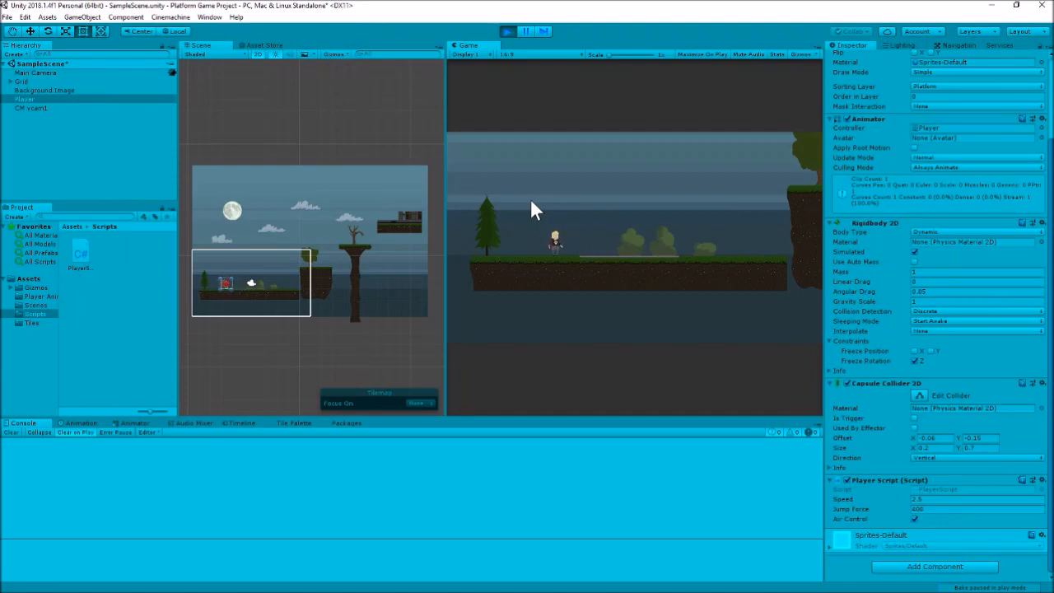
{"action": "key", "text": "Right"}
{"action": "key", "text": "Left"}
{"action": "key", "text": "Right"}
{"action": "key", "text": "Right"}
{"action": "key", "text": "Left"}
{"action": "key", "text": "Right"}
{"action": "key", "text": "Left"}
{"action": "key", "text": "Right"}
{"action": "key", "text": "Left"}
{"action": "key", "text": "Left"}
{"action": "key", "text": "Right"}
{"action": "key", "text": "Left"}
{"action": "key", "text": "Right"}
{"action": "key", "text": "Left"}
{"action": "key", "text": "Right"}
{"action": "key", "text": "Left"}
{"action": "key", "text": "Right"}
{"action": "key", "text": "Left"}
{"action": "key", "text": "Right"}
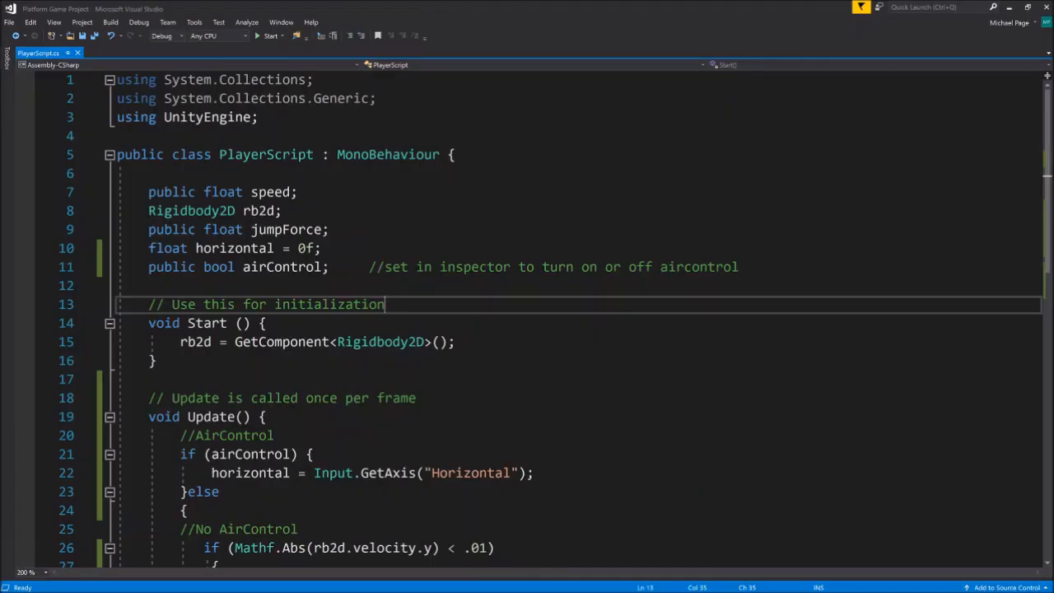
Step: Review the variables, Start and Update methods of PlayerScript.cs, including the horizontal movement and jump code
{"action": "scroll", "coordinate": [555, 321], "scroll_direction": "down", "scroll_amount": 1}
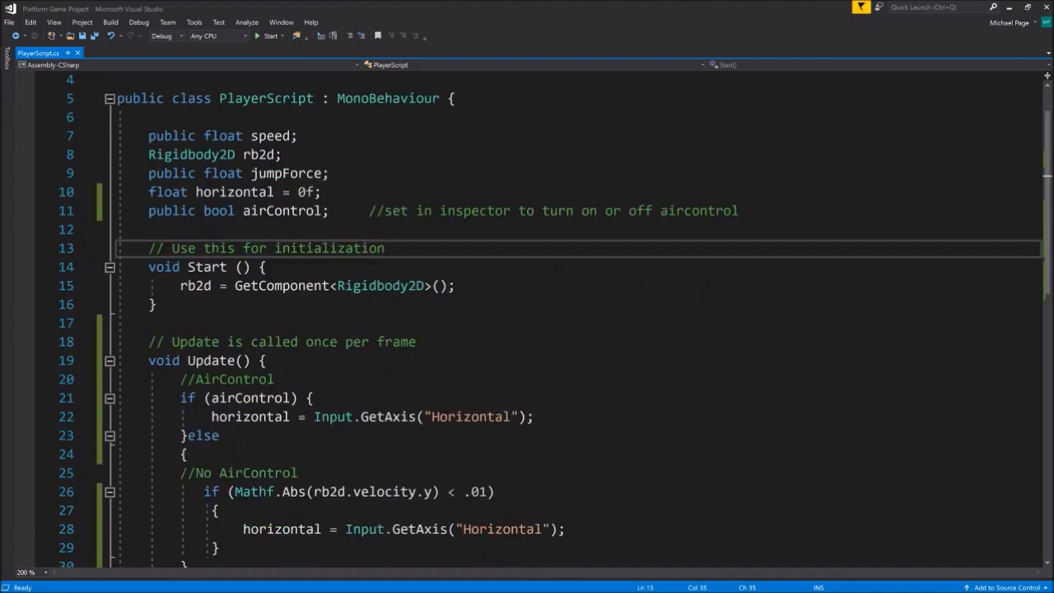
{"action": "scroll", "coordinate": [555, 321], "scroll_direction": "down", "scroll_amount": 2}
{"action": "scroll", "coordinate": [555, 321], "scroll_direction": "down", "scroll_amount": 2}
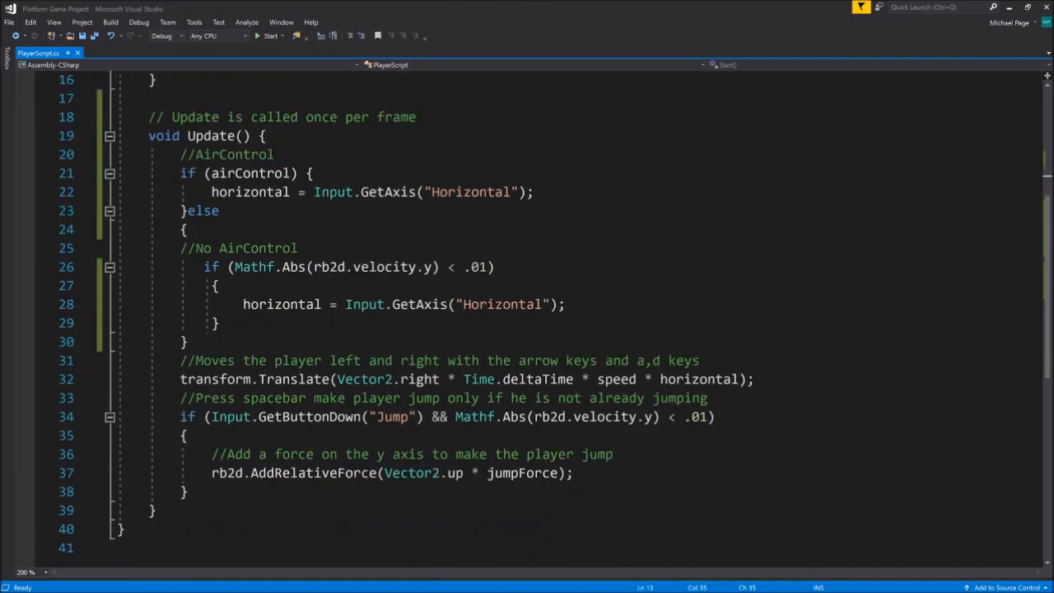
{"action": "scroll", "coordinate": [555, 321], "scroll_direction": "up", "scroll_amount": 4}
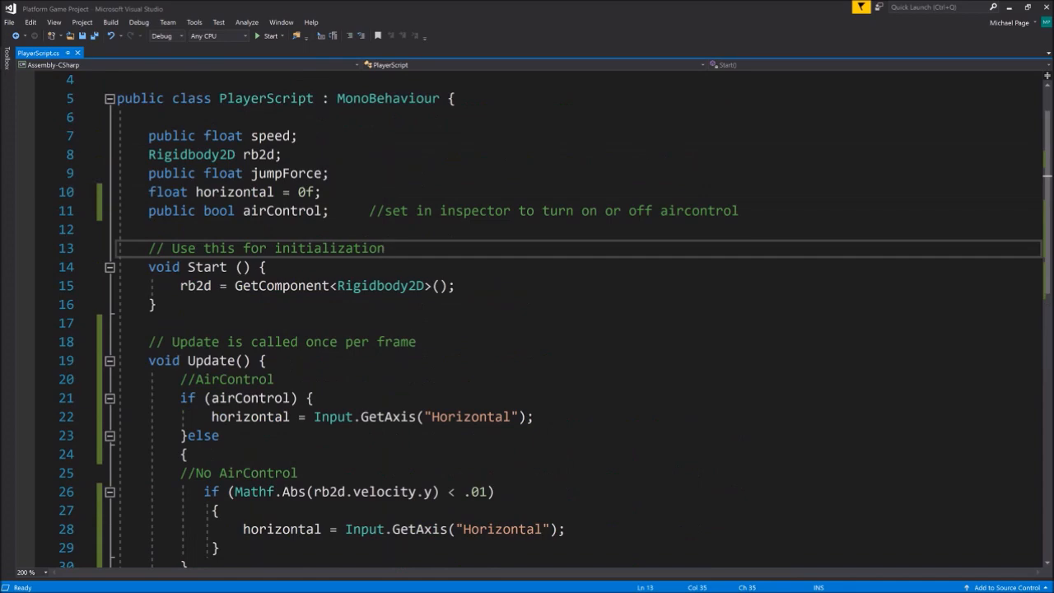
{"action": "scroll", "coordinate": [555, 322], "scroll_direction": "down", "scroll_amount": 1}
{"action": "scroll", "coordinate": [555, 321], "scroll_direction": "down", "scroll_amount": 1}
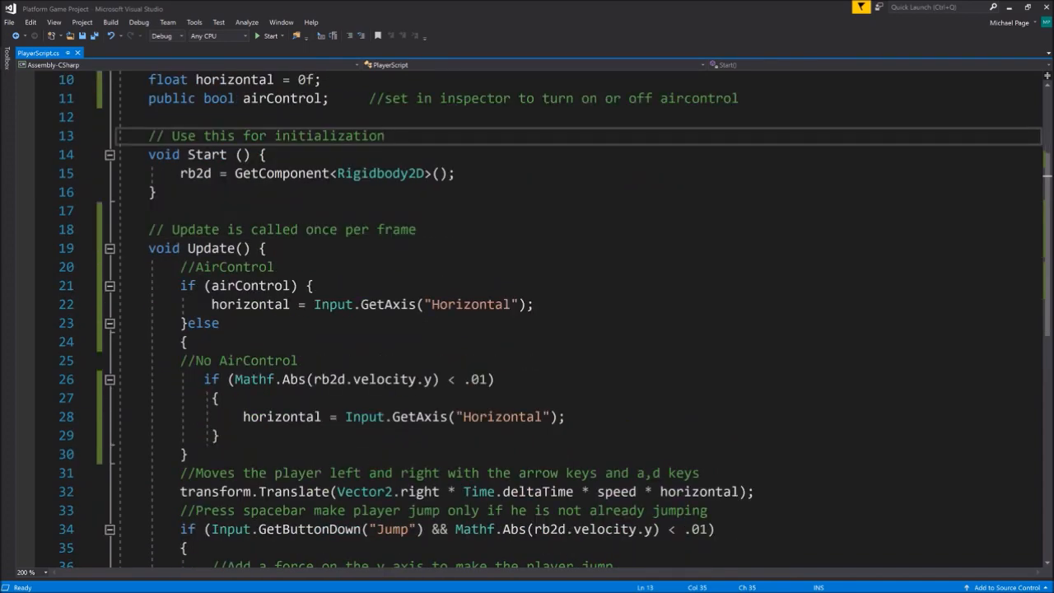
{"action": "scroll", "coordinate": [555, 319], "scroll_direction": "down", "scroll_amount": 1}
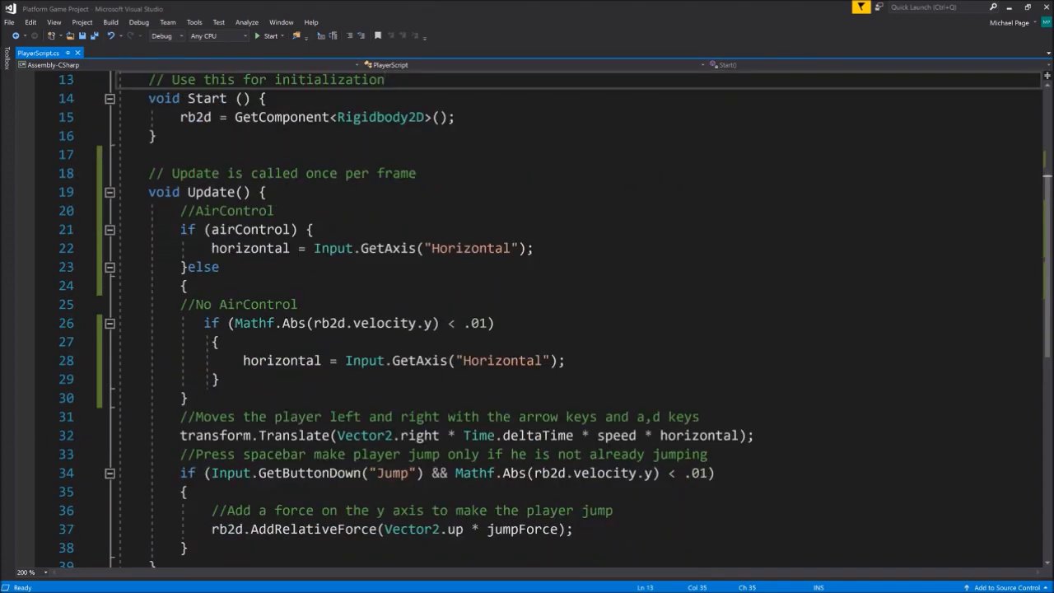
Step: Switch to Unity, select the Player object and toggle its Sprite Renderer's X flip to compare both facing directions
{"action": "key", "text": "alt+Tab"}
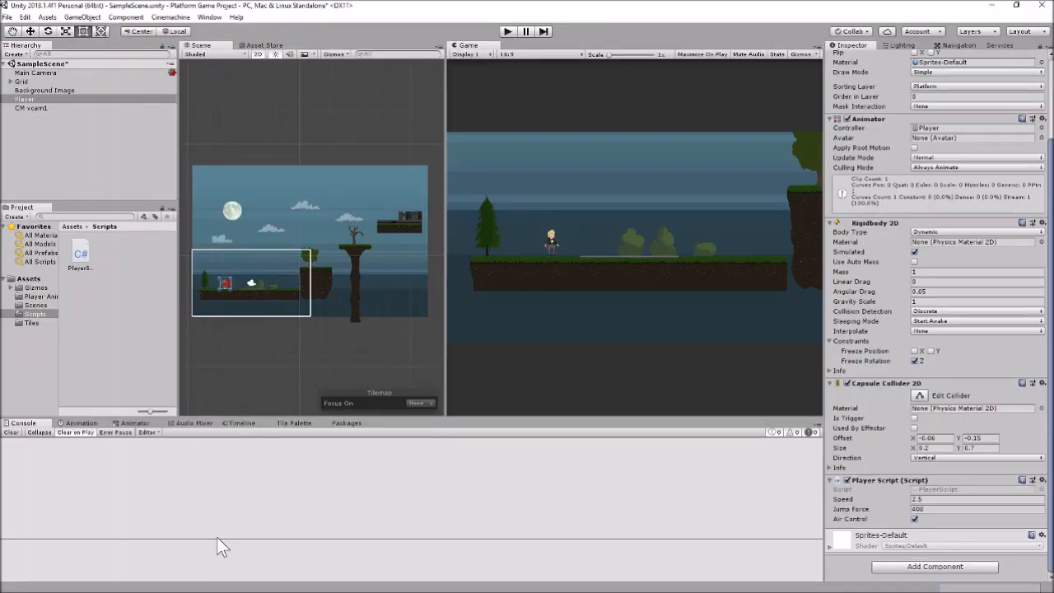
{"action": "left_click", "coordinate": [50, 100]}
{"action": "scroll", "coordinate": [879, 210], "scroll_direction": "up", "scroll_amount": 3}
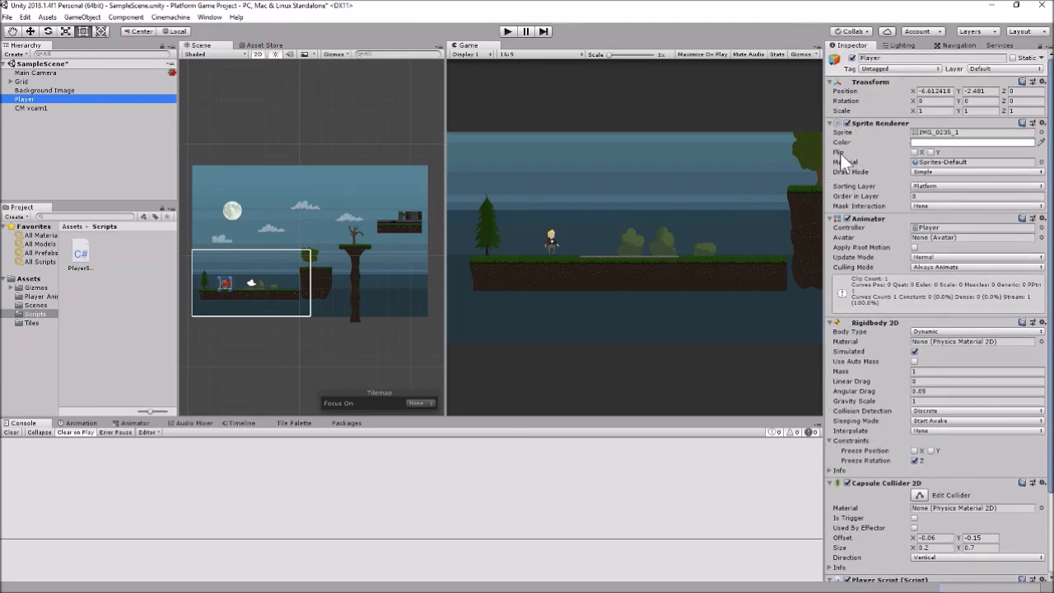
{"action": "left_click", "coordinate": [839, 154]}
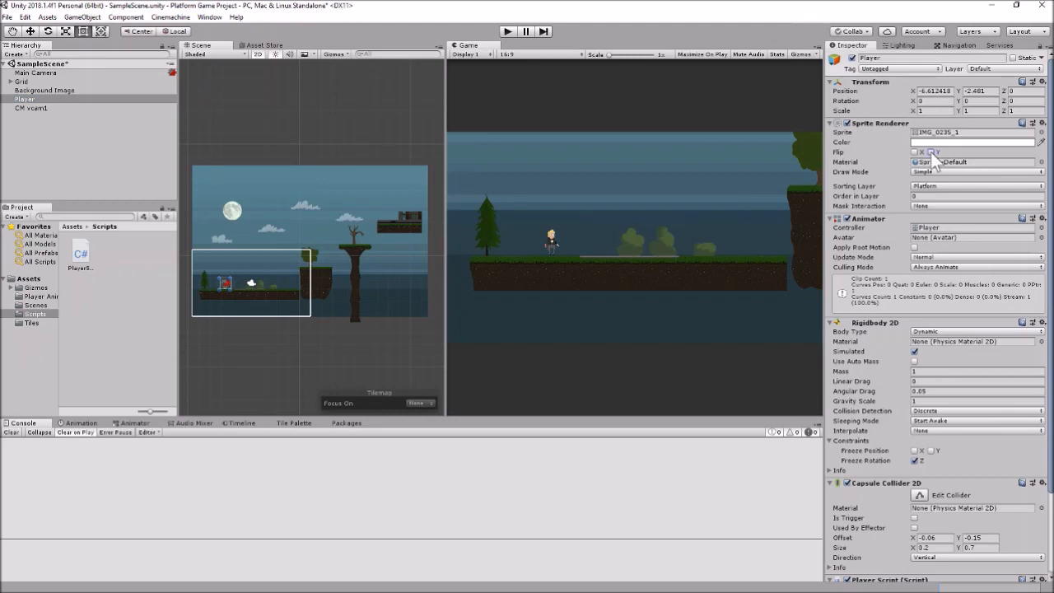
{"action": "left_click", "coordinate": [915, 153]}
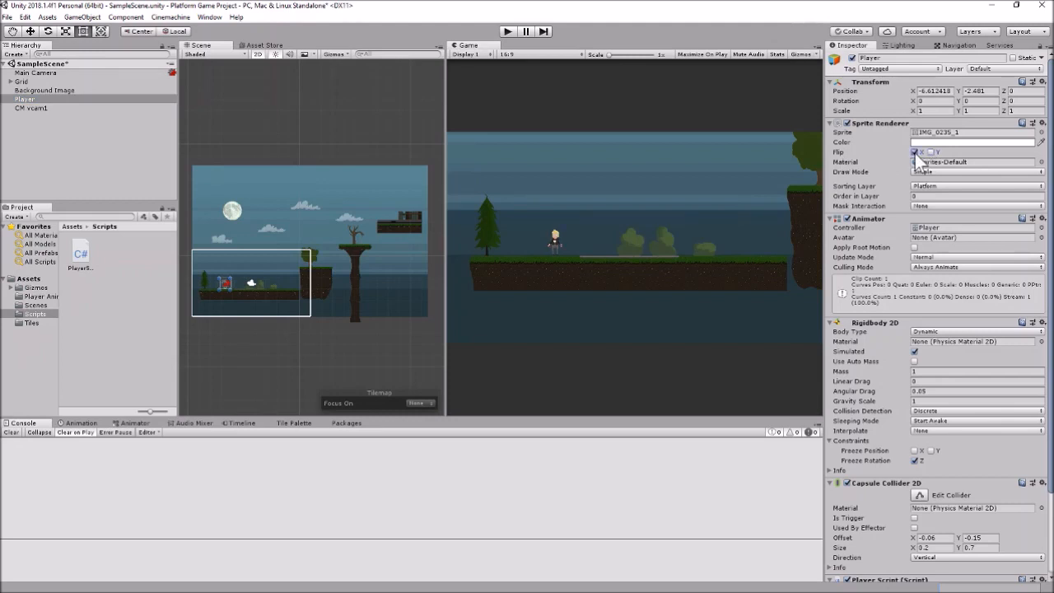
{"action": "left_click", "coordinate": [915, 153]}
{"action": "left_click", "coordinate": [914, 153]}
{"action": "left_click", "coordinate": [914, 153]}
{"action": "left_click", "coordinate": [915, 153]}
{"action": "left_click", "coordinate": [914, 153]}
{"action": "left_click", "coordinate": [915, 153]}
{"action": "left_click", "coordinate": [914, 154]}
Step: Compare the Player's sprite with its capsule collider up close in the scene while toggling the X flip, ending flipped
{"action": "scroll", "coordinate": [251, 275], "scroll_direction": "up", "scroll_amount": 6}
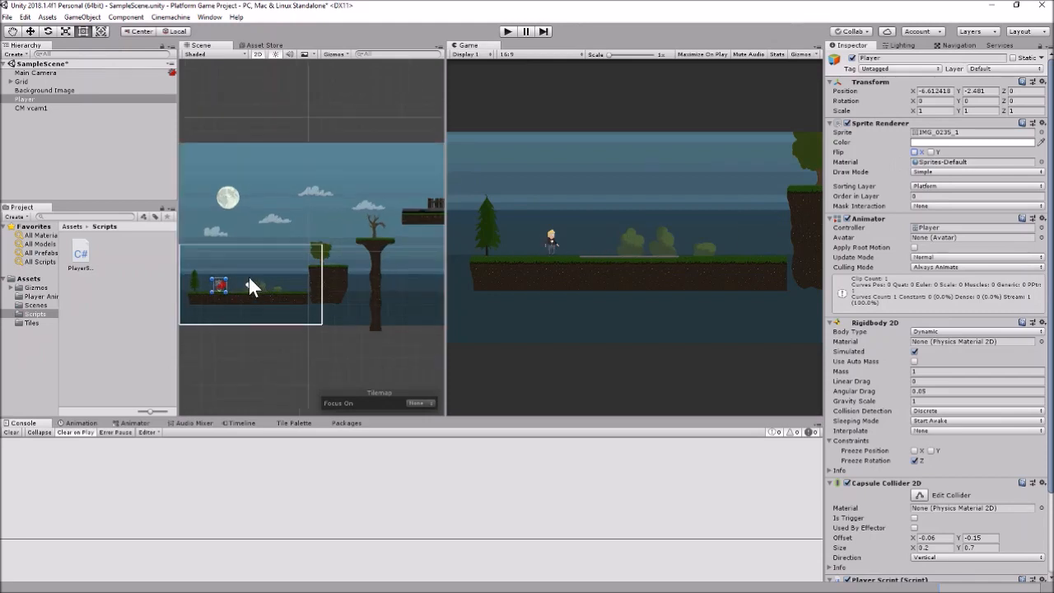
{"action": "scroll", "coordinate": [337, 252], "scroll_direction": "up", "scroll_amount": 5}
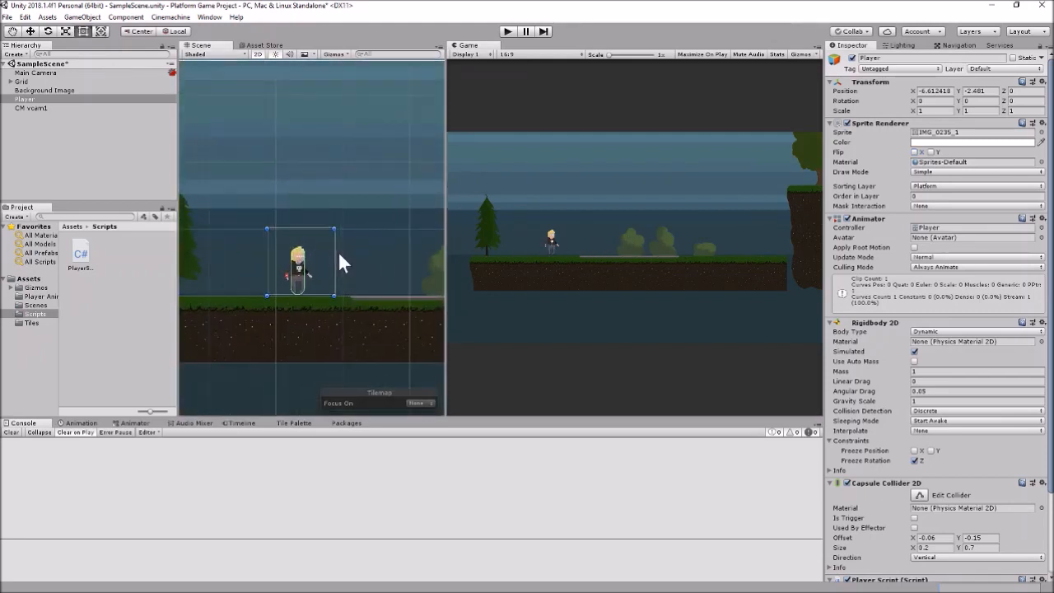
{"action": "scroll", "coordinate": [355, 258], "scroll_direction": "up", "scroll_amount": 2}
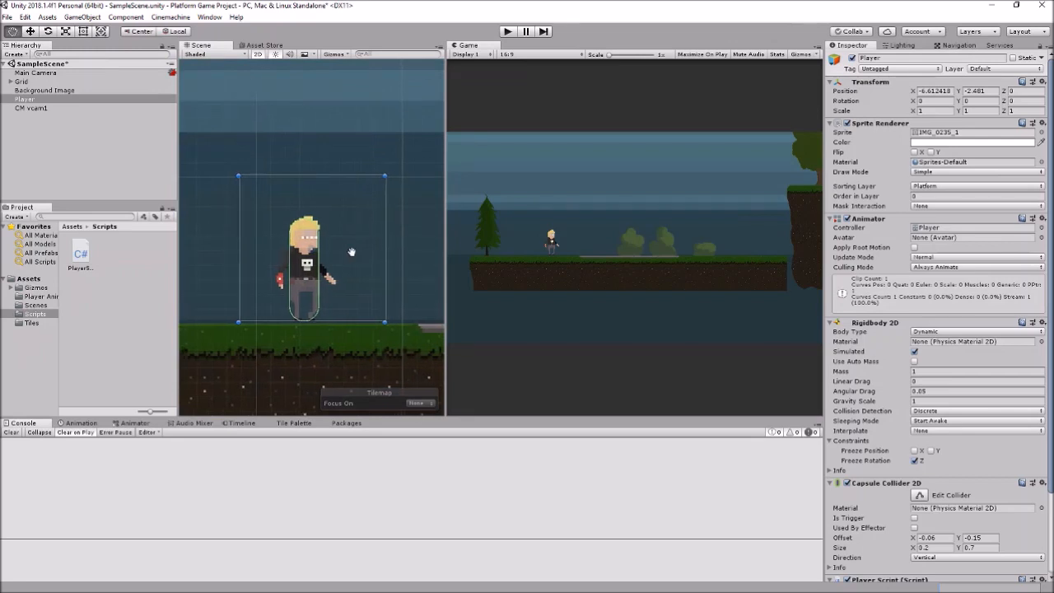
{"action": "left_click", "coordinate": [31, 32]}
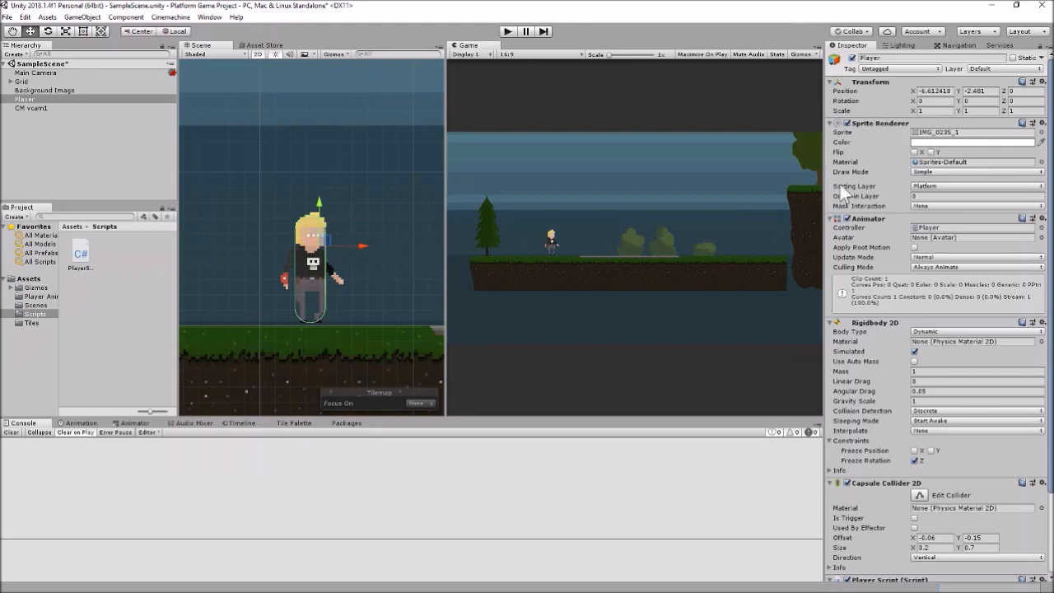
{"action": "left_click", "coordinate": [915, 151]}
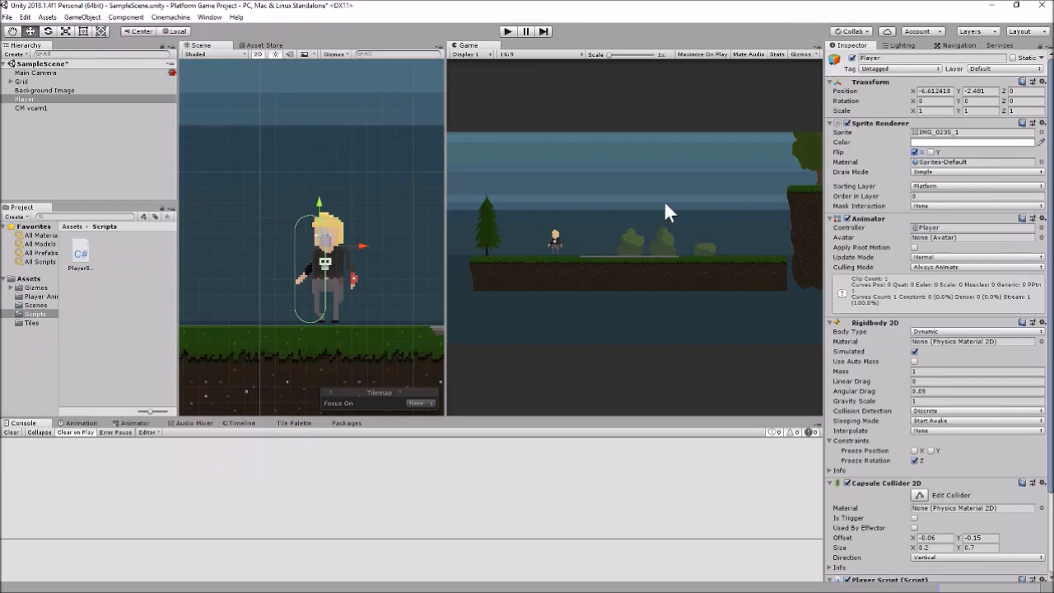
{"action": "left_click", "coordinate": [915, 151]}
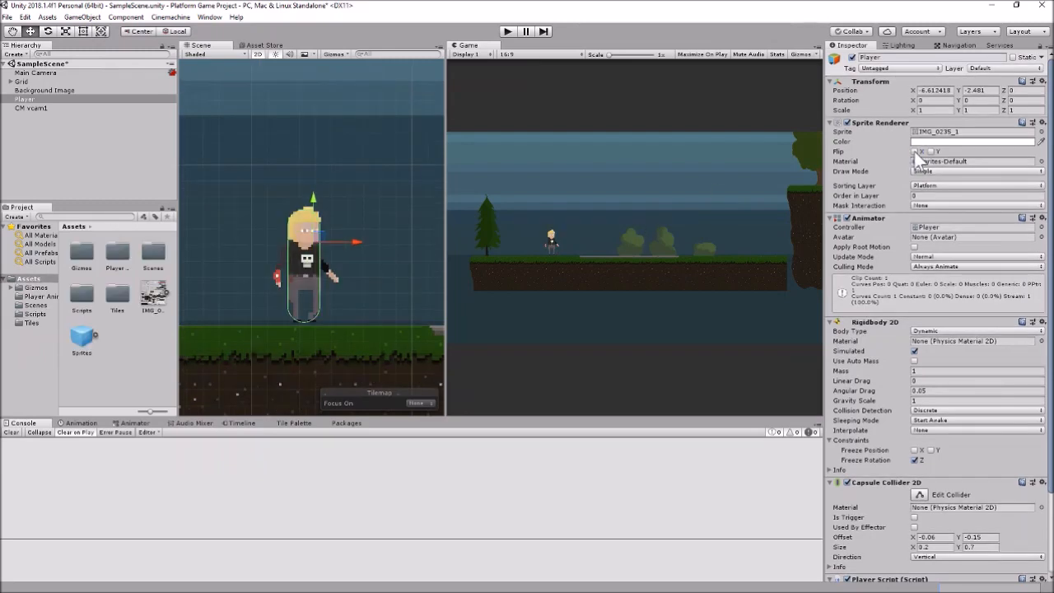
{"action": "left_click", "coordinate": [914, 151]}
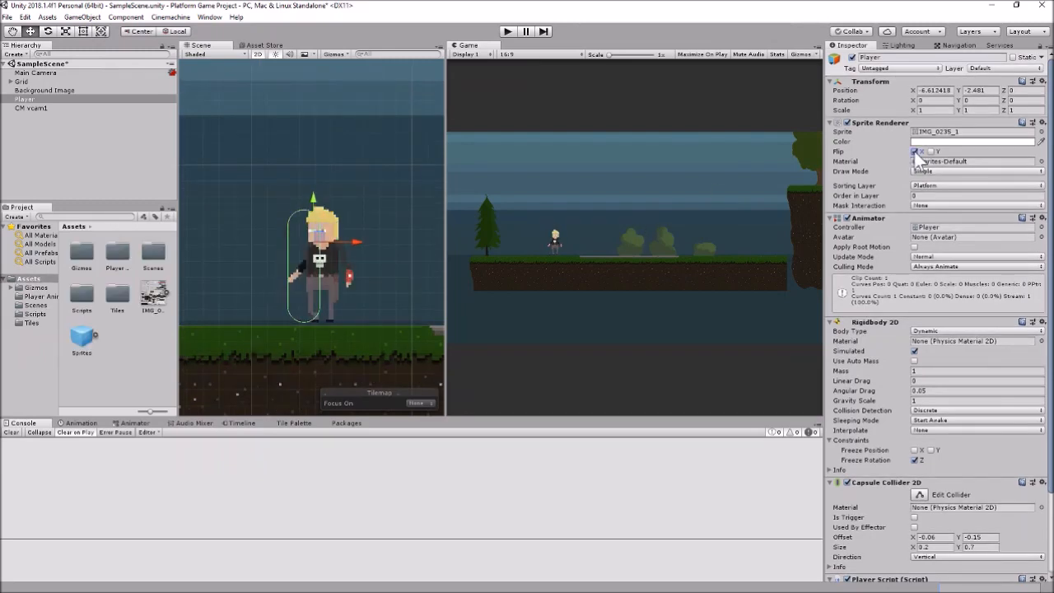
{"action": "left_click", "coordinate": [915, 151]}
{"action": "left_click", "coordinate": [915, 151]}
{"action": "left_click", "coordinate": [915, 151]}
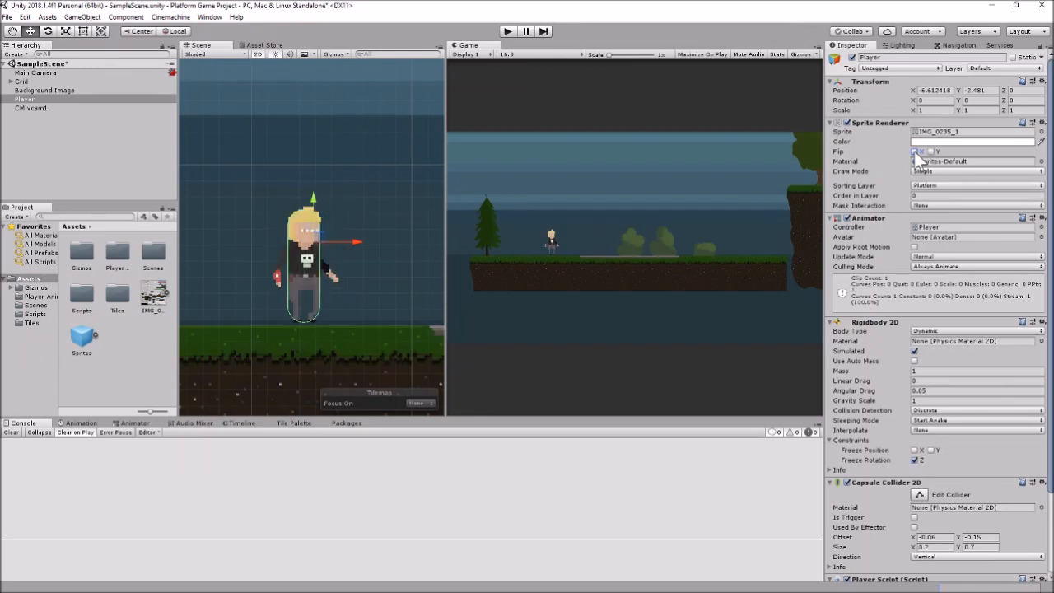
{"action": "left_click", "coordinate": [915, 151]}
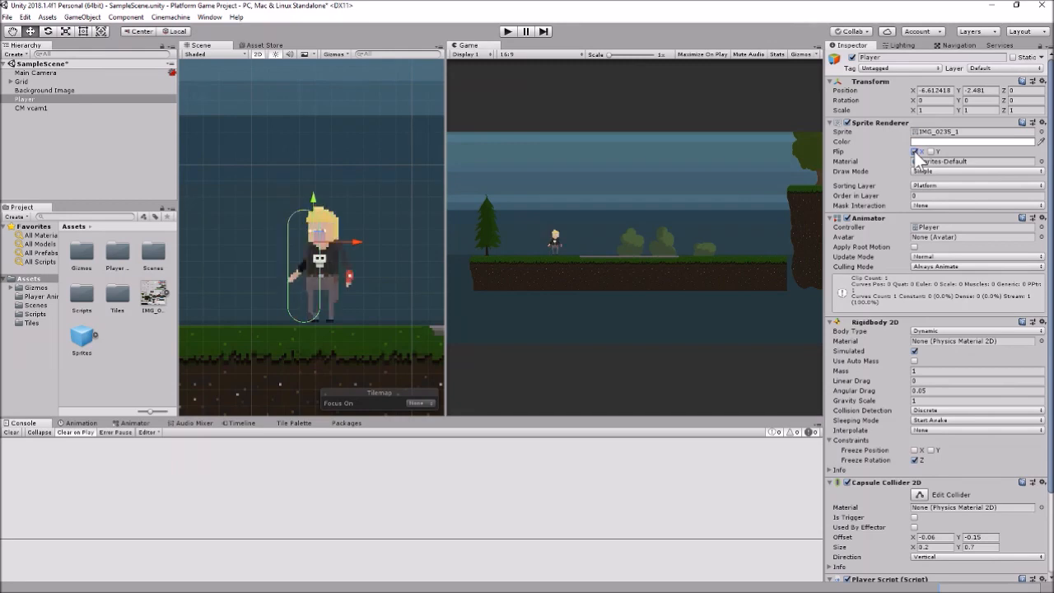
{"action": "left_click", "coordinate": [915, 151]}
{"action": "left_click", "coordinate": [915, 152]}
Step: Reshape the Player's capsule collider to about 0.245 wide with an X offset of about -0.003, checking it against both flip directions
{"action": "scroll", "coordinate": [934, 428], "scroll_direction": "down", "scroll_amount": 4}
{"action": "left_click", "coordinate": [918, 426]}
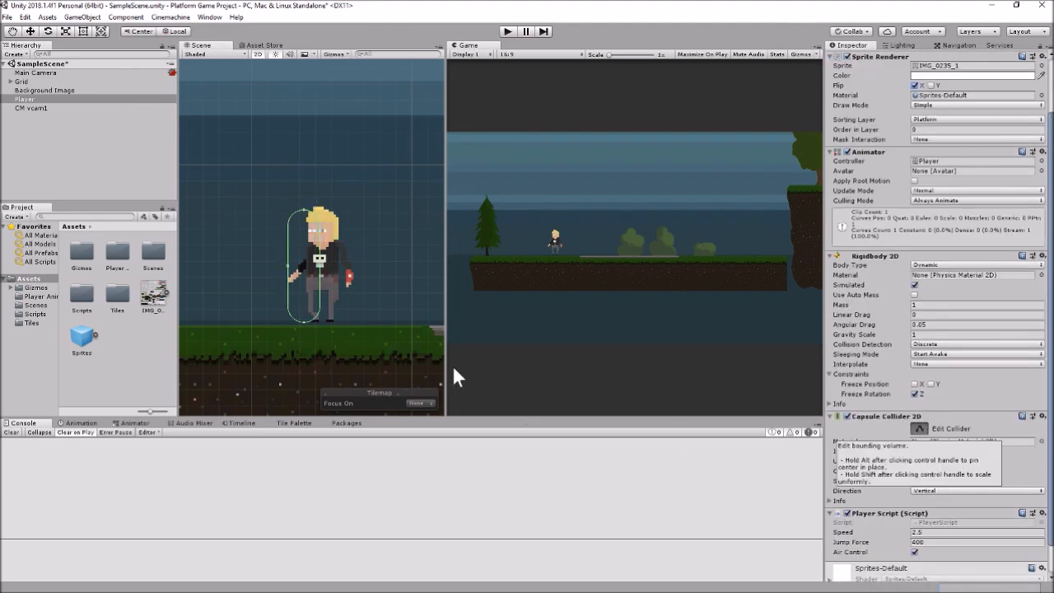
{"action": "left_click_drag", "start_coordinate": [318, 265], "coordinate": [329, 265]}
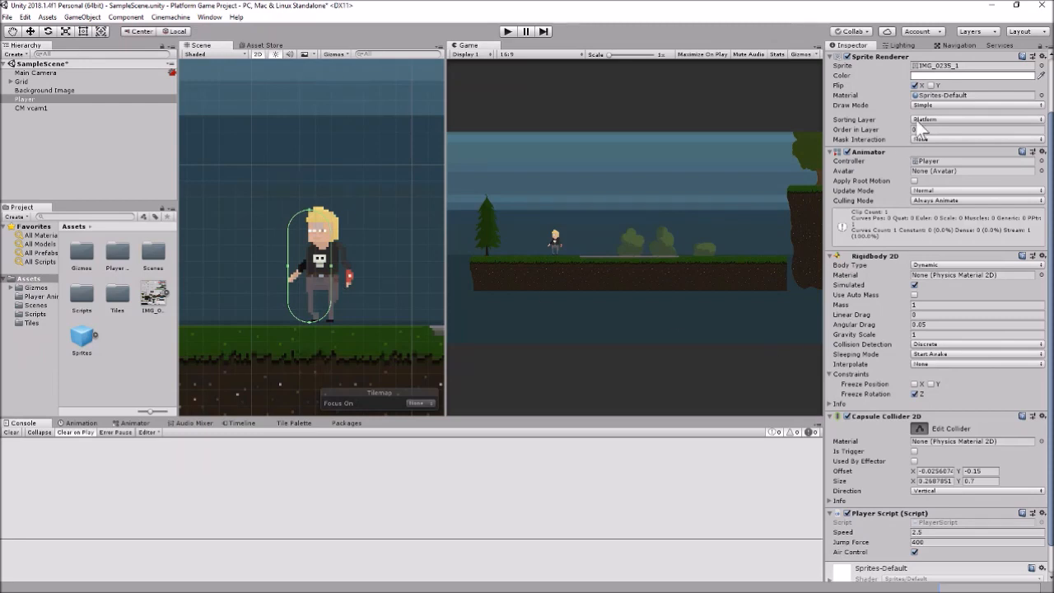
{"action": "left_click", "coordinate": [914, 86]}
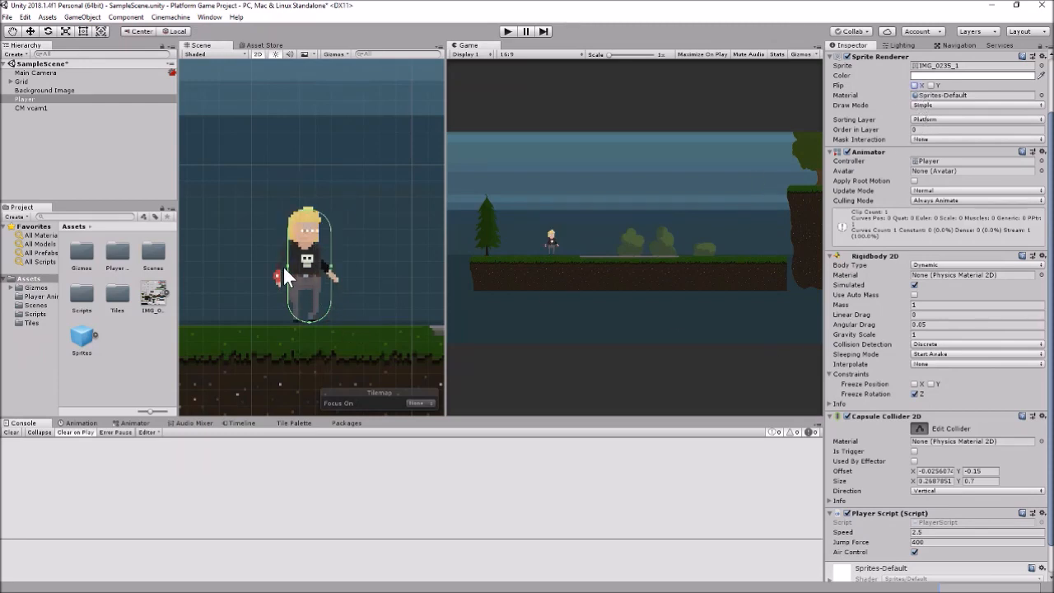
{"action": "left_click_drag", "start_coordinate": [285, 265], "coordinate": [291, 265]}
{"action": "left_click", "coordinate": [914, 86]}
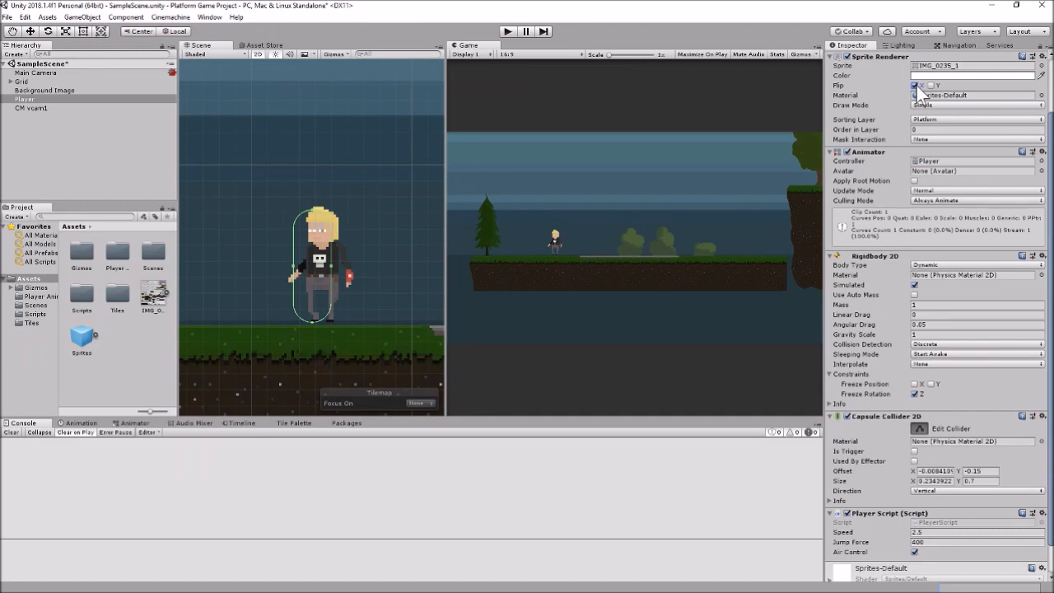
{"action": "left_click", "coordinate": [917, 88]}
{"action": "left_click", "coordinate": [915, 85]}
{"action": "left_click_drag", "start_coordinate": [329, 262], "coordinate": [331, 262]}
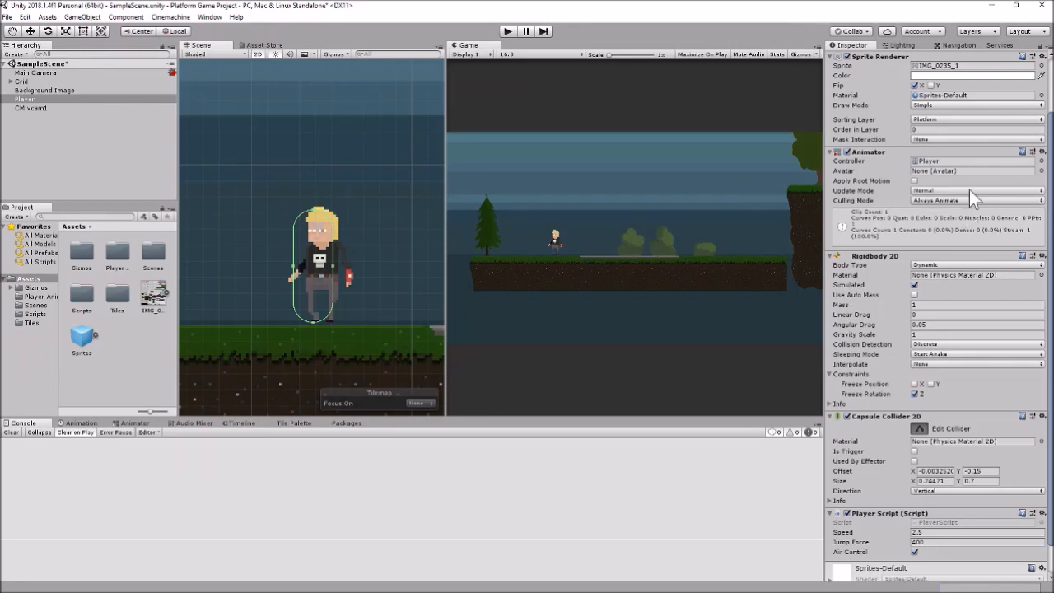
Step: Check the resized capsule collider's fit against the sprite in both X flip directions, ending with the flip off
{"action": "left_click", "coordinate": [914, 85]}
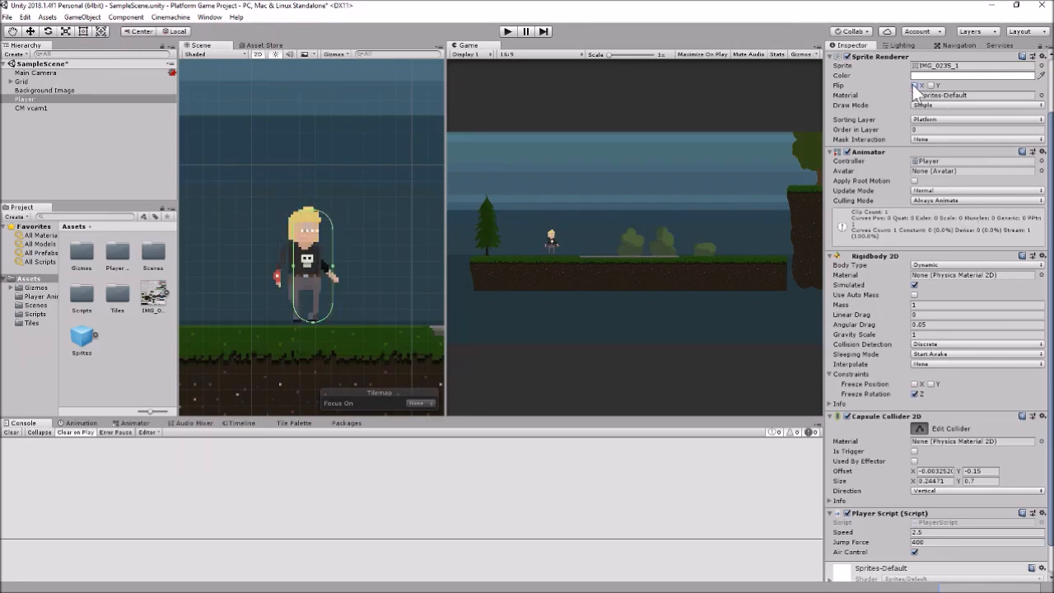
{"action": "left_click", "coordinate": [914, 85]}
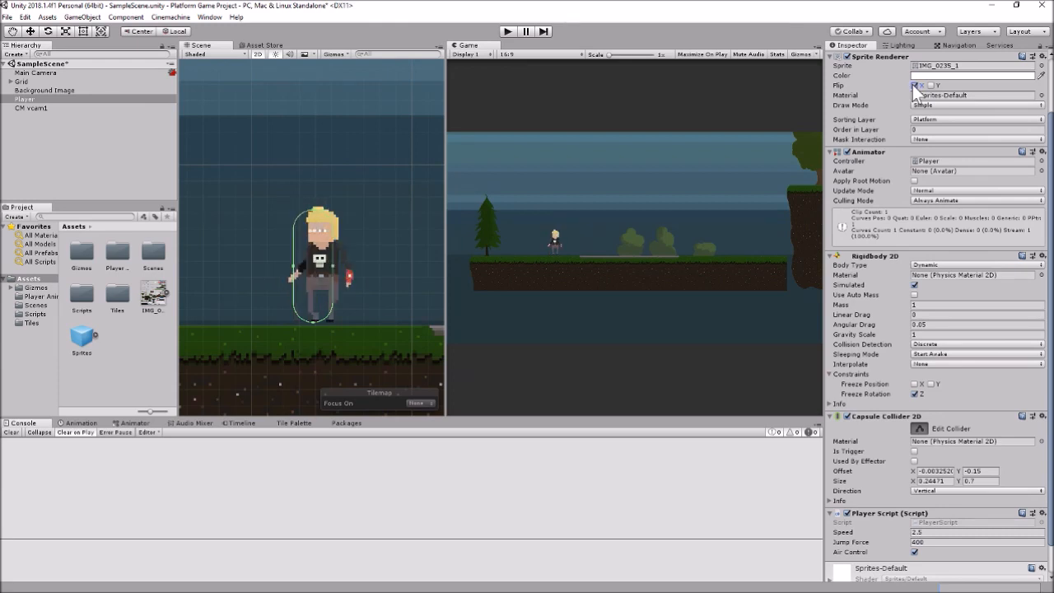
{"action": "left_click", "coordinate": [914, 85]}
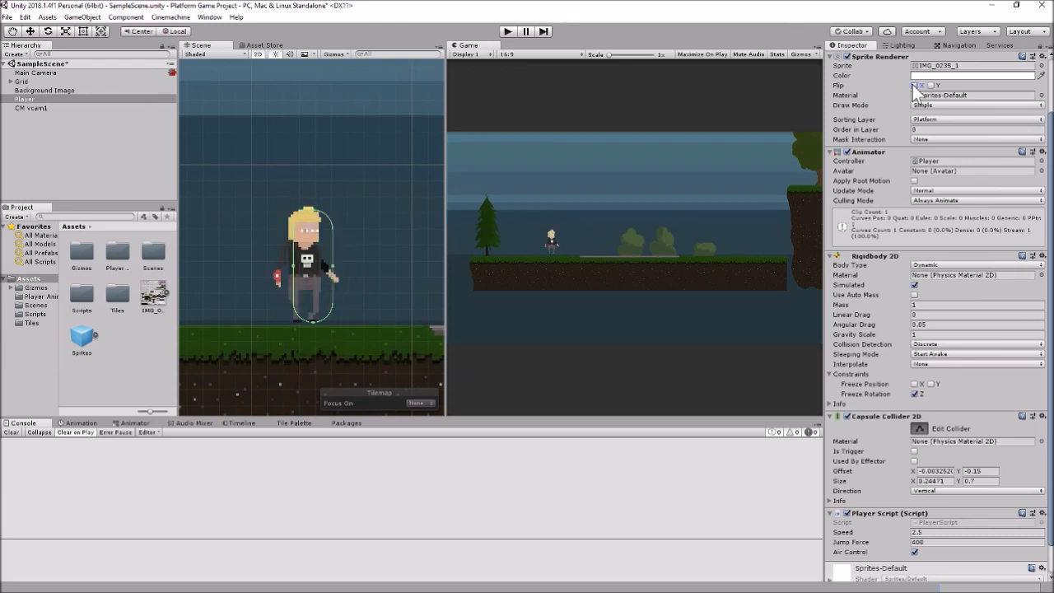
{"action": "left_click", "coordinate": [914, 86]}
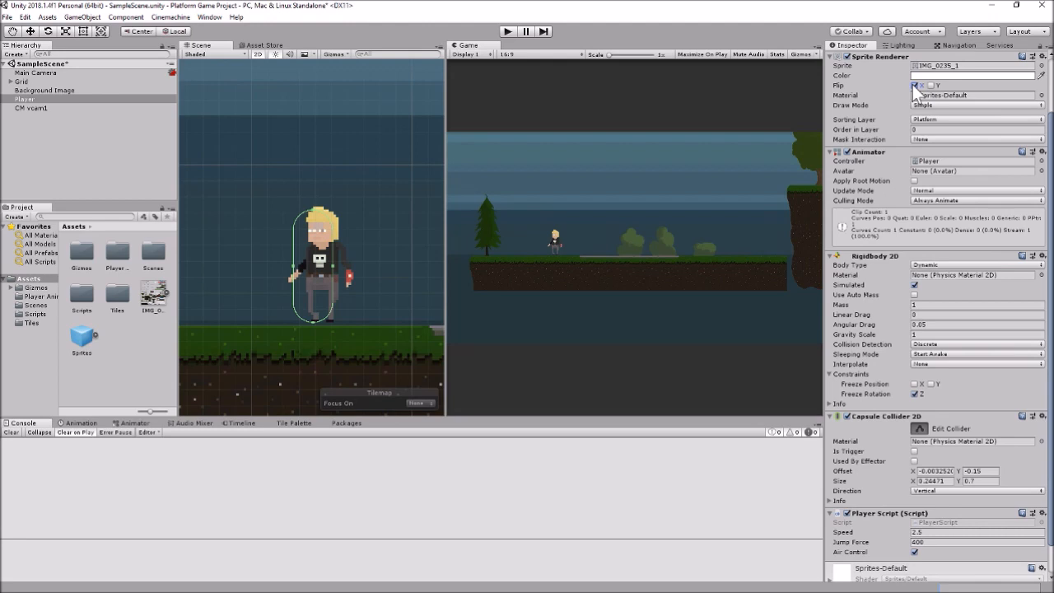
{"action": "left_click", "coordinate": [914, 85]}
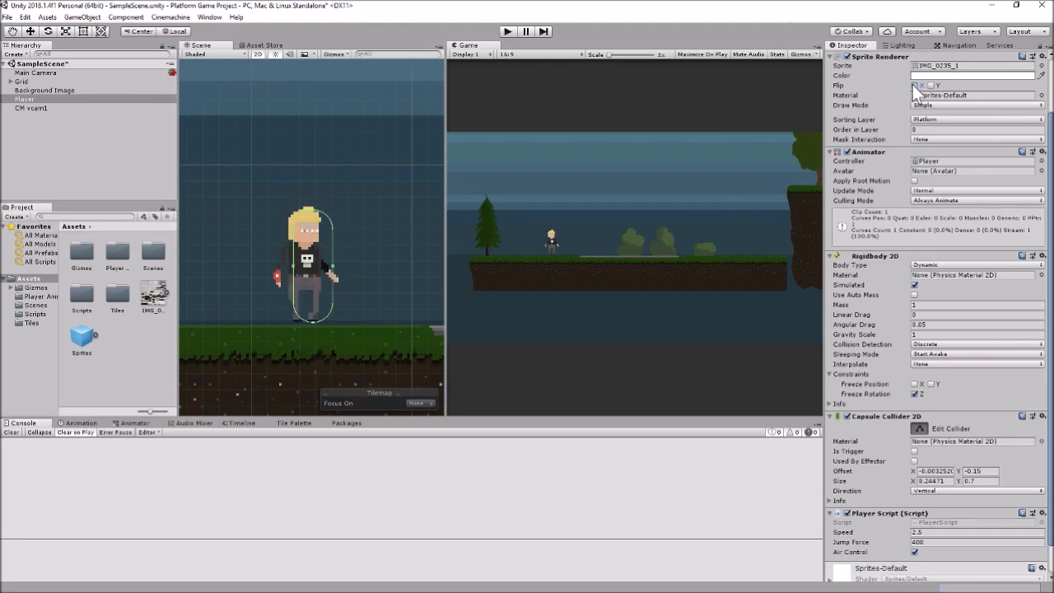
{"action": "left_click", "coordinate": [914, 86]}
{"action": "left_click", "coordinate": [914, 87]}
{"action": "left_click", "coordinate": [913, 85]}
{"action": "left_click", "coordinate": [914, 85]}
{"action": "left_click", "coordinate": [913, 85]}
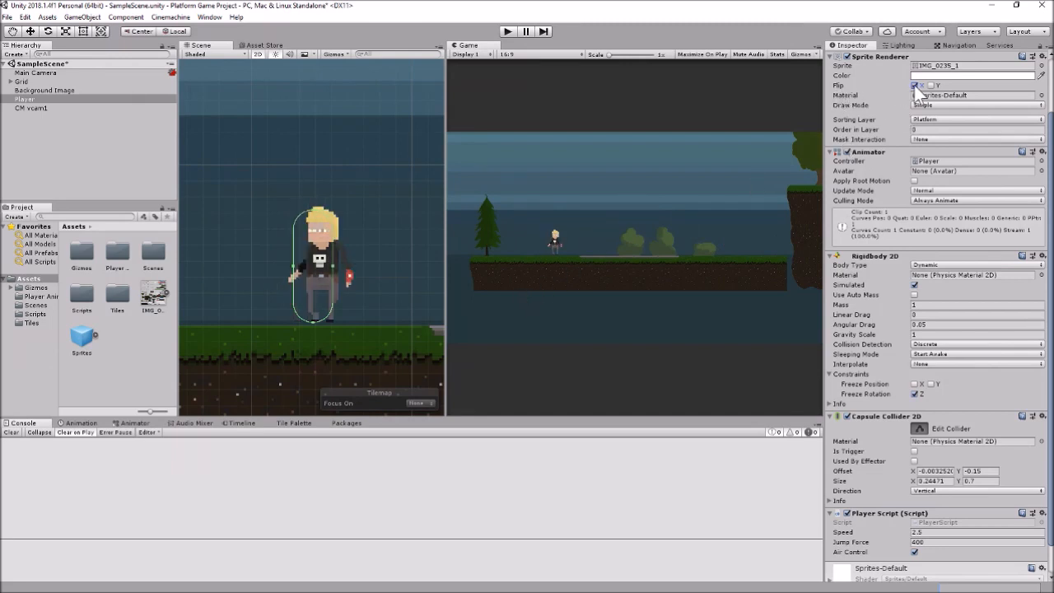
{"action": "scroll", "coordinate": [860, 99], "scroll_direction": "up", "scroll_amount": 2}
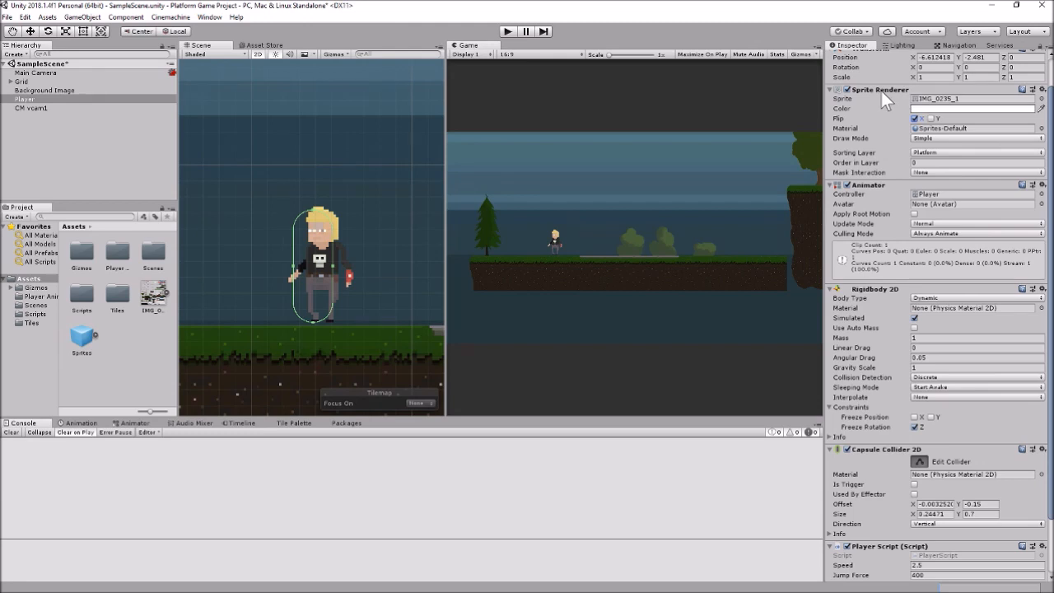
{"action": "left_click", "coordinate": [914, 118]}
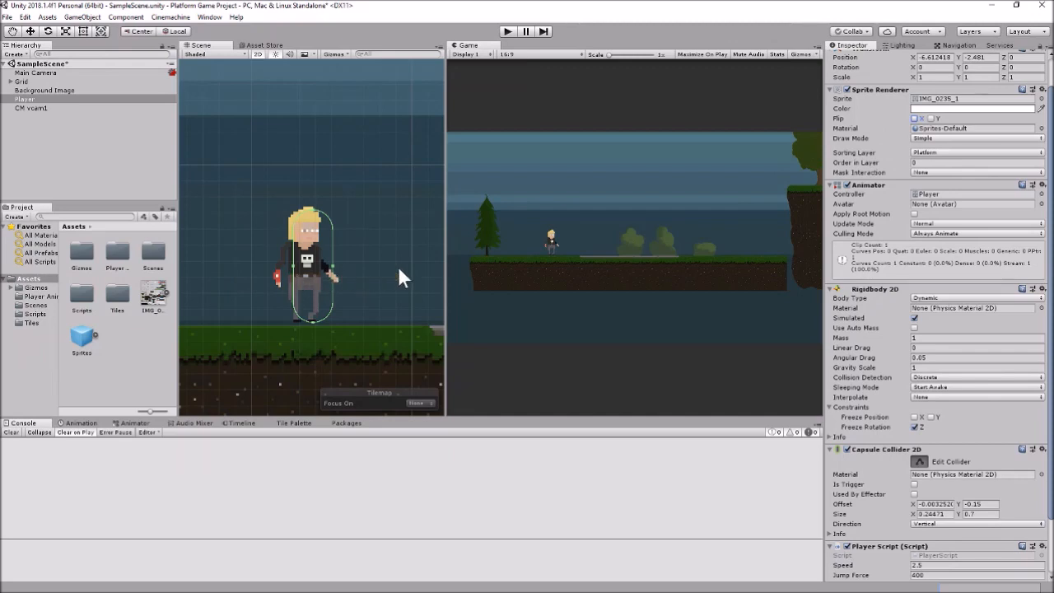
{"action": "left_click", "coordinate": [914, 118]}
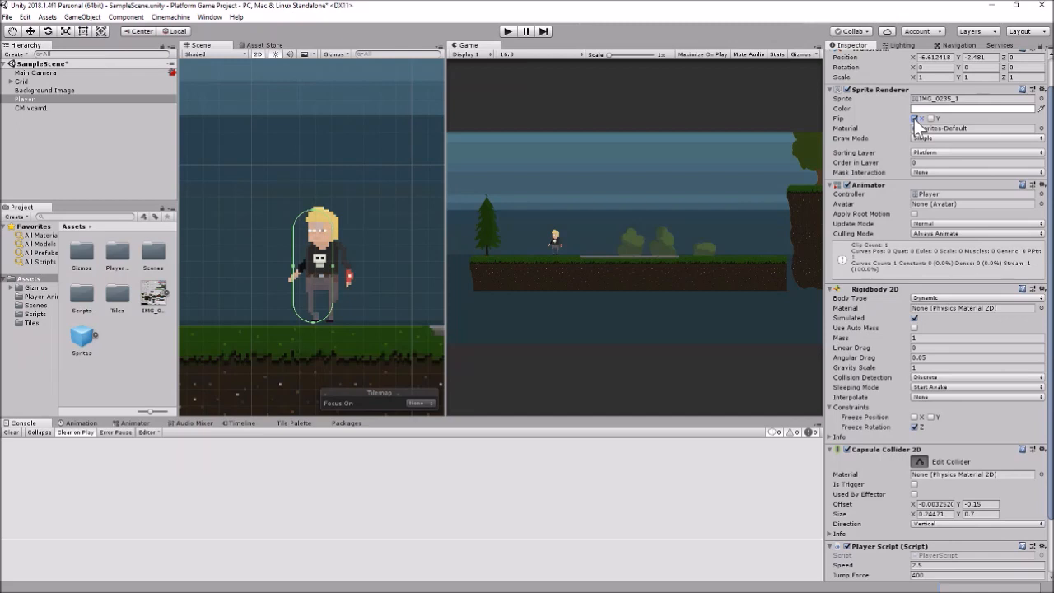
{"action": "left_click", "coordinate": [915, 119]}
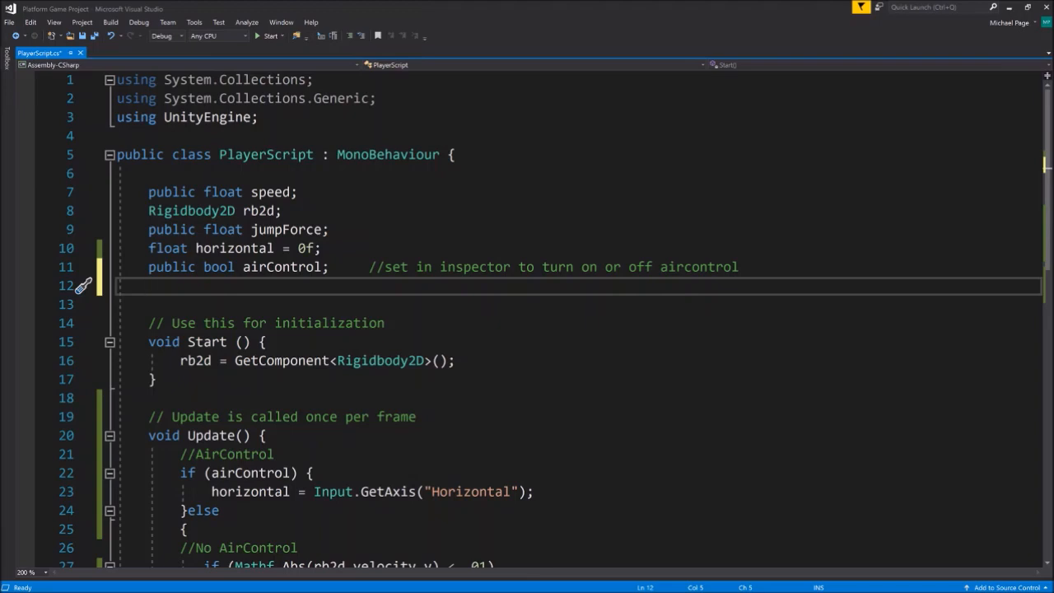
Step: Declare the field "SpriteRenderer spriteRenderer;" on the empty line below the airControl variable in PlayerScript
{"action": "type", "text": "Spri"}
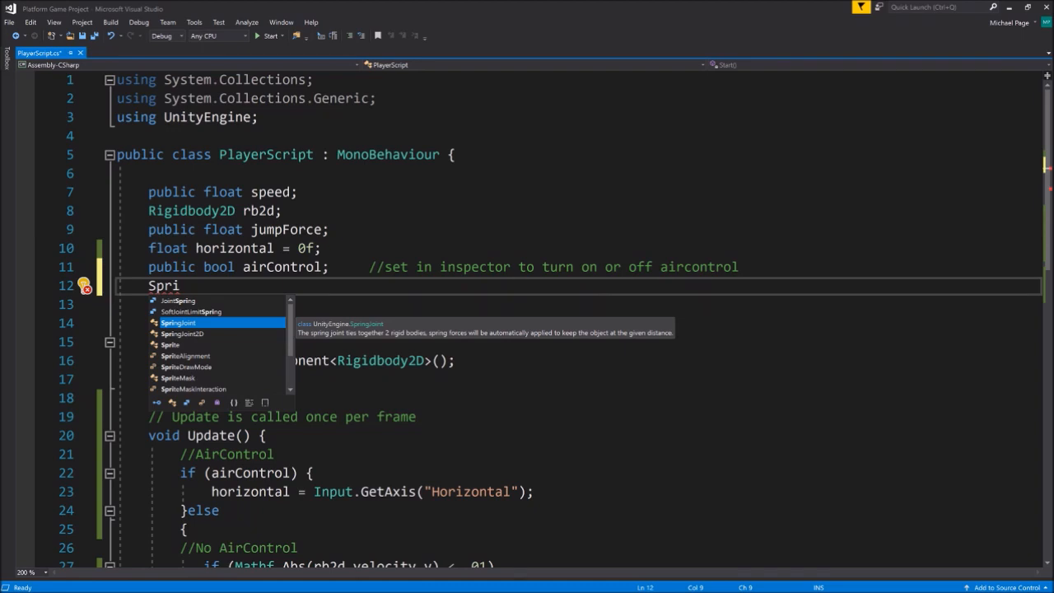
{"action": "type", "text": "teR"}
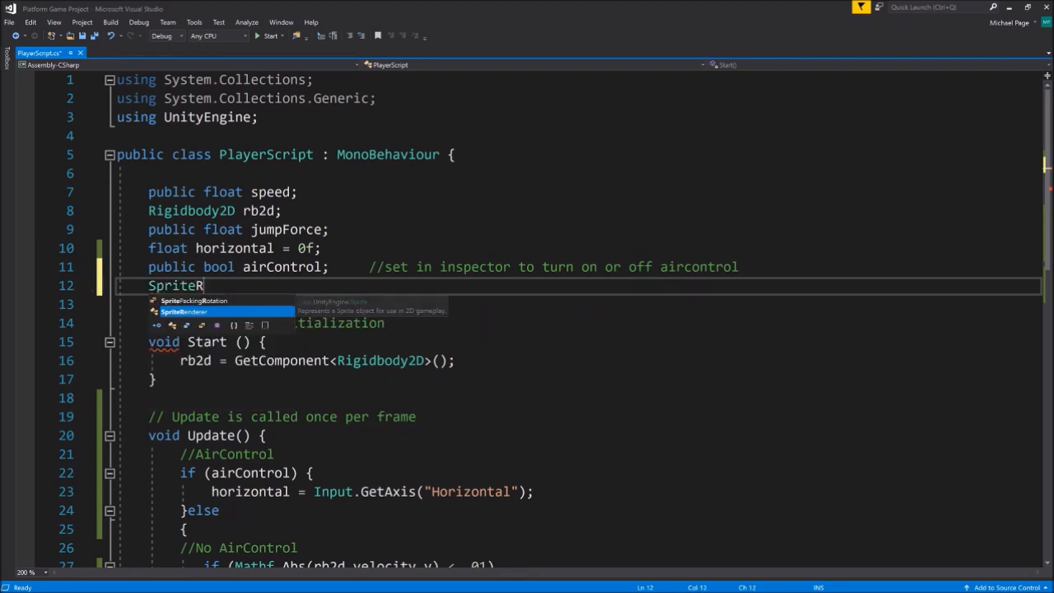
{"action": "key", "text": "Tab"}
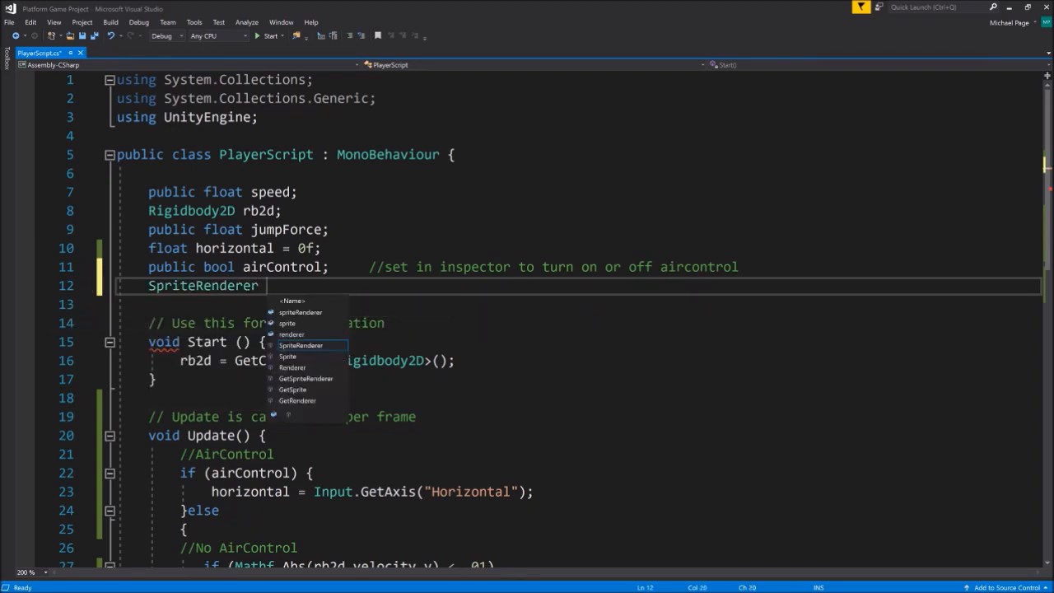
{"action": "type", "text": "sprite"}
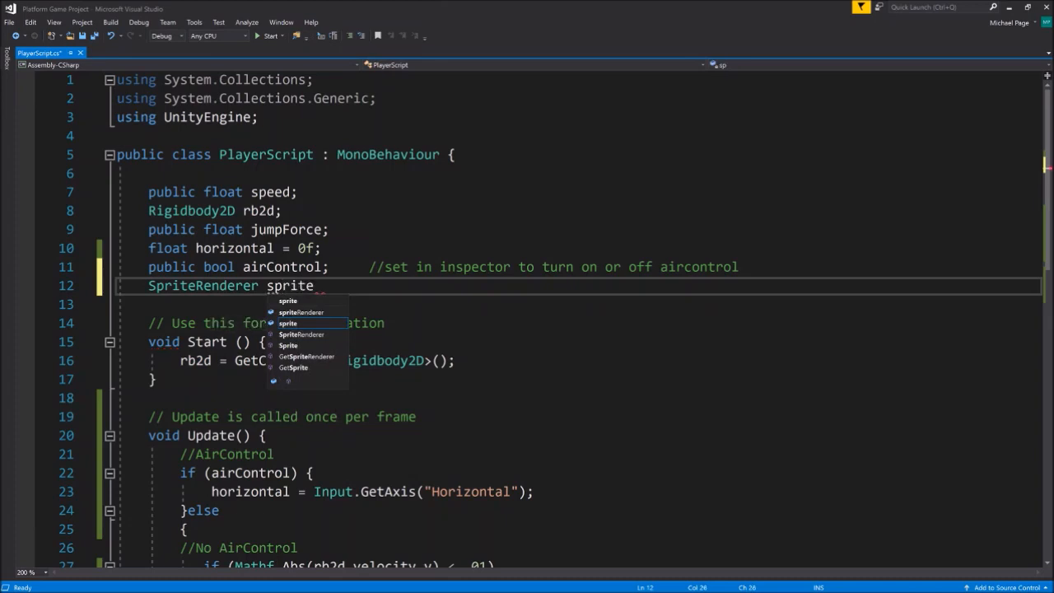
{"action": "type", "text": "Rendere"}
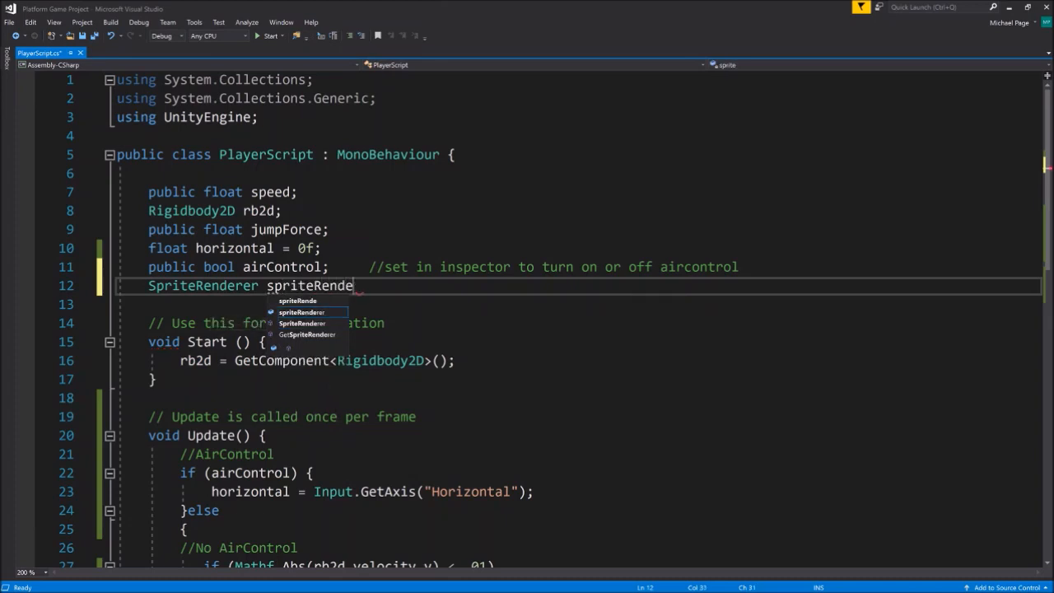
{"action": "type", "text": "r"}
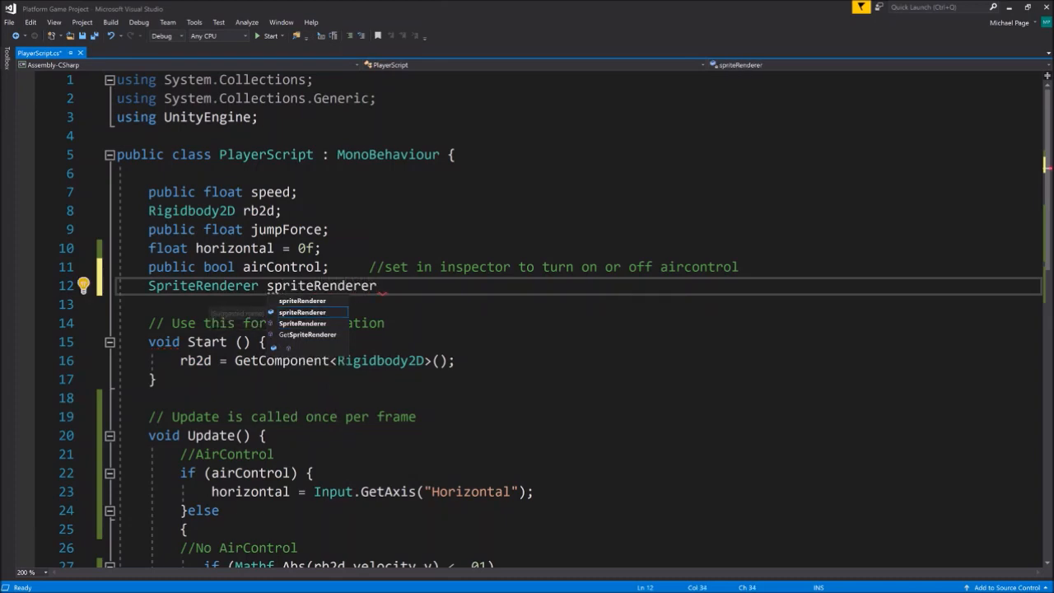
{"action": "key", "text": "Escape"}
{"action": "type", "text": ";"}
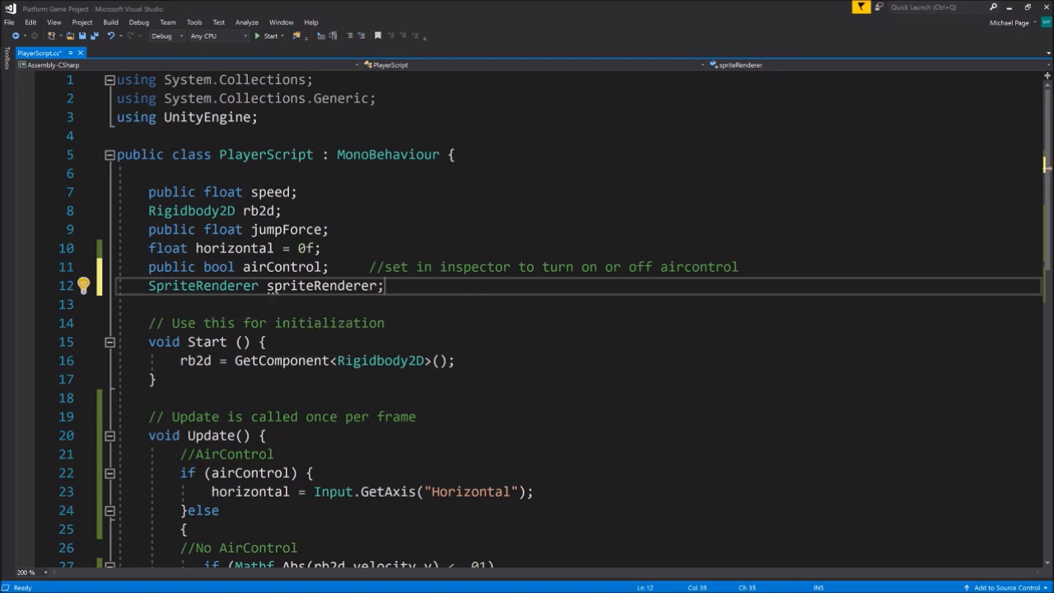
Step: In Start(), add "spriteRenderer = GetComponent<SpriteRenderer>();" below the rb2d assignment
{"action": "key", "text": "Down"}
{"action": "key", "text": "Down"}
{"action": "key", "text": "Down"}
{"action": "key", "text": "Down"}
{"action": "key", "text": "End"}
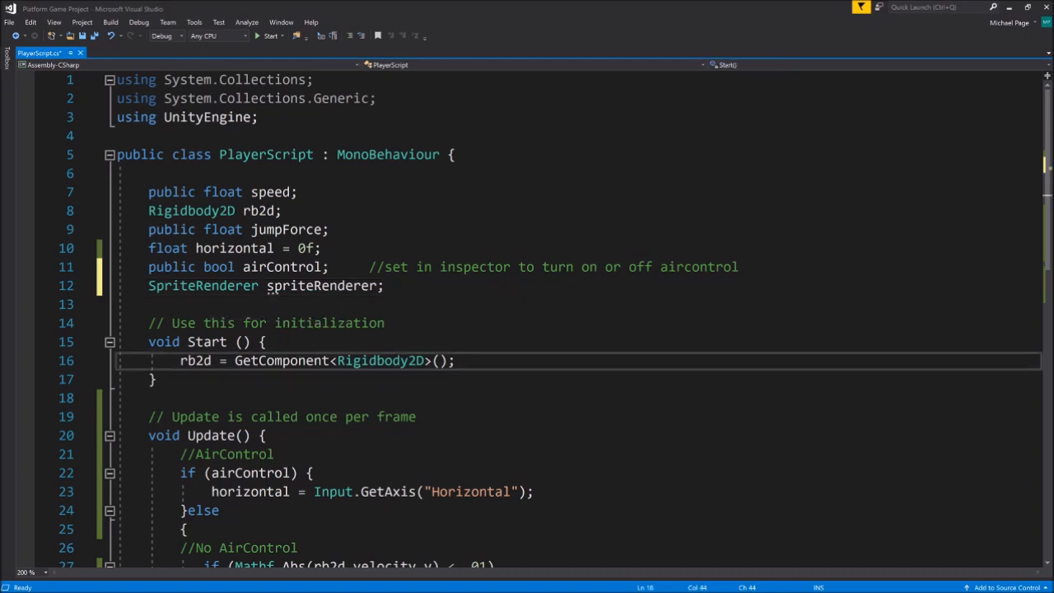
{"action": "key", "text": "Return"}
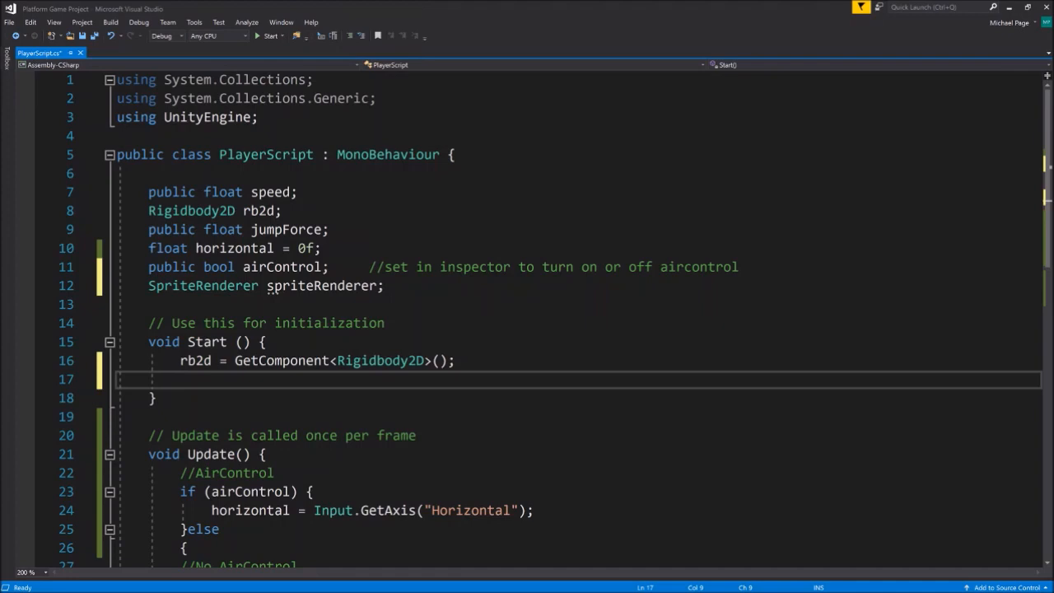
{"action": "type", "text": "sp"}
{"action": "key", "text": "BackSpace"}
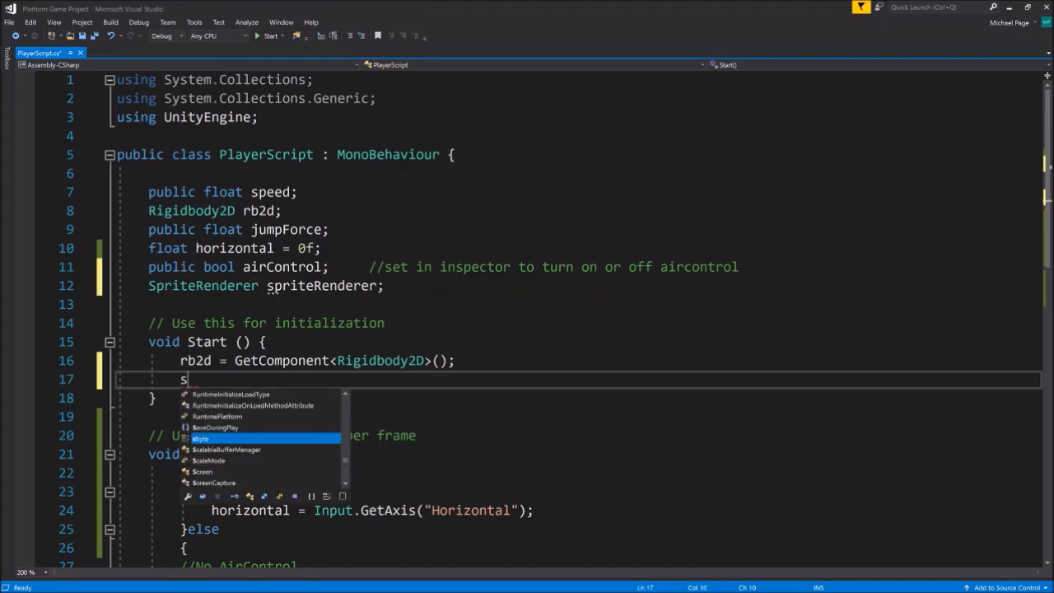
{"action": "type", "text": "prit"}
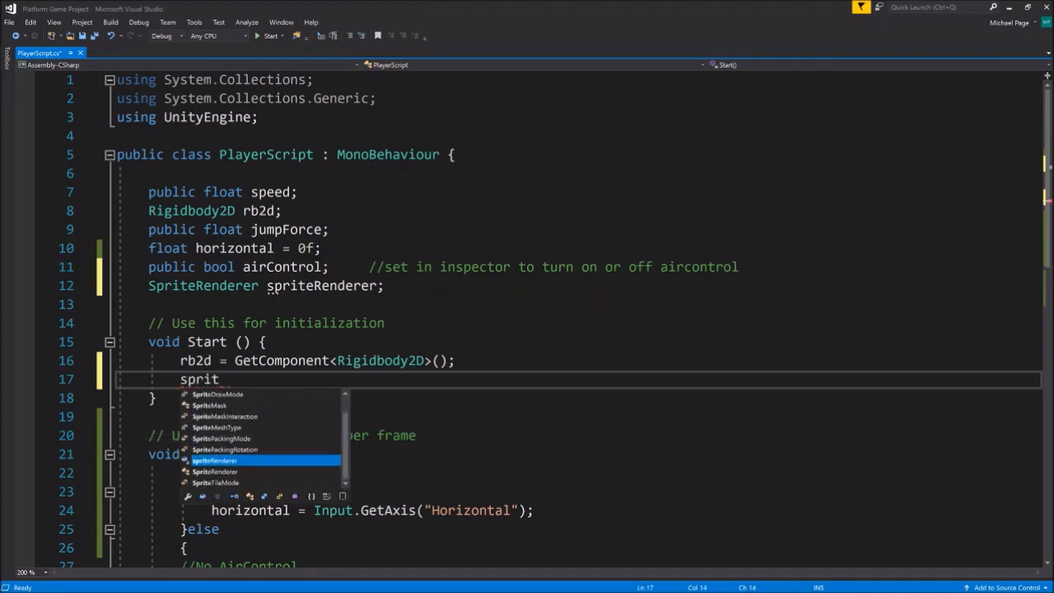
{"action": "type", "text": "eRenderer = GetCOm"}
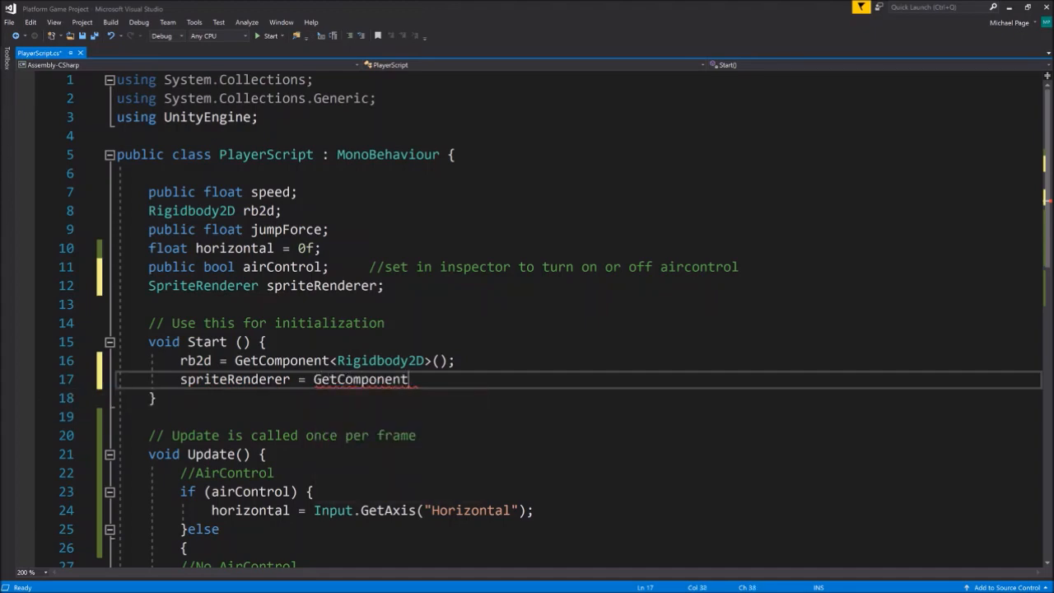
{"action": "type", "text": "<Spr>"}
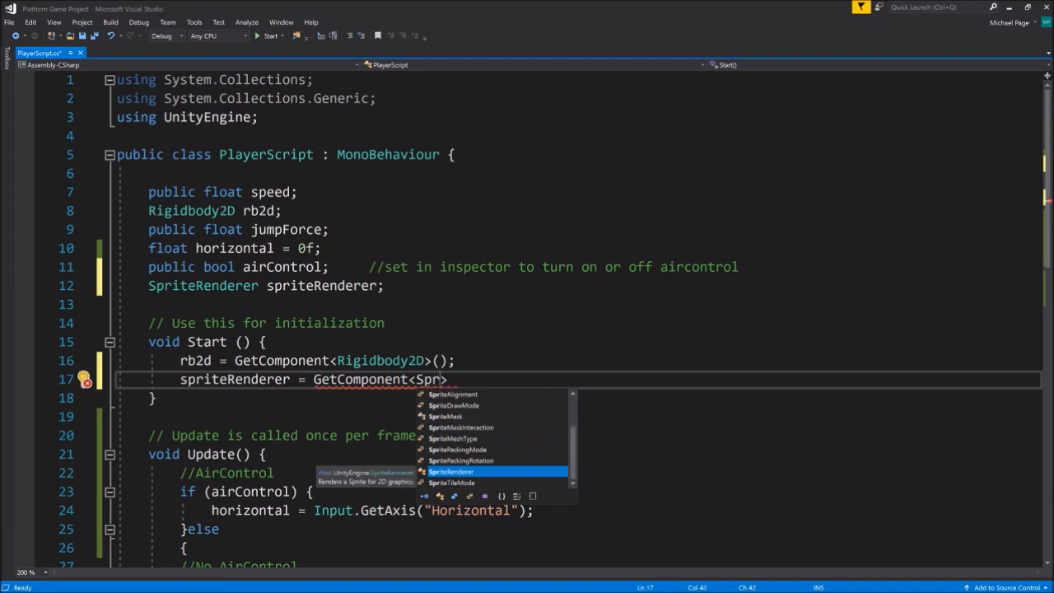
{"action": "key", "text": "Tab"}
{"action": "type", "text": ">()"}
{"action": "type", "text": ");"}
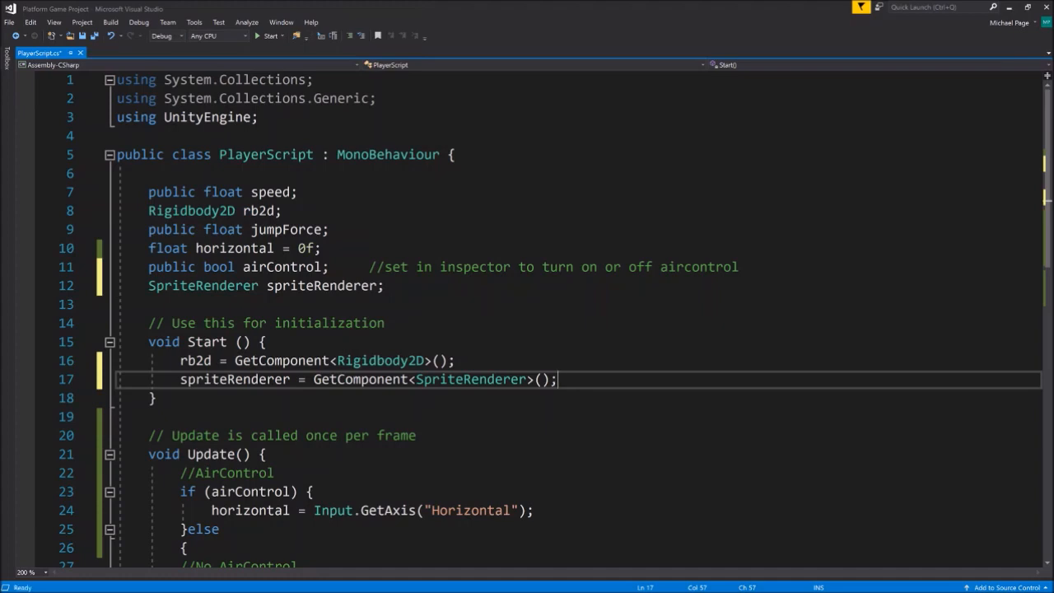
Step: Review the Update() method and highlight where the horizontal variable is assigned and used
{"action": "scroll", "coordinate": [551, 319], "scroll_direction": "down", "scroll_amount": 4}
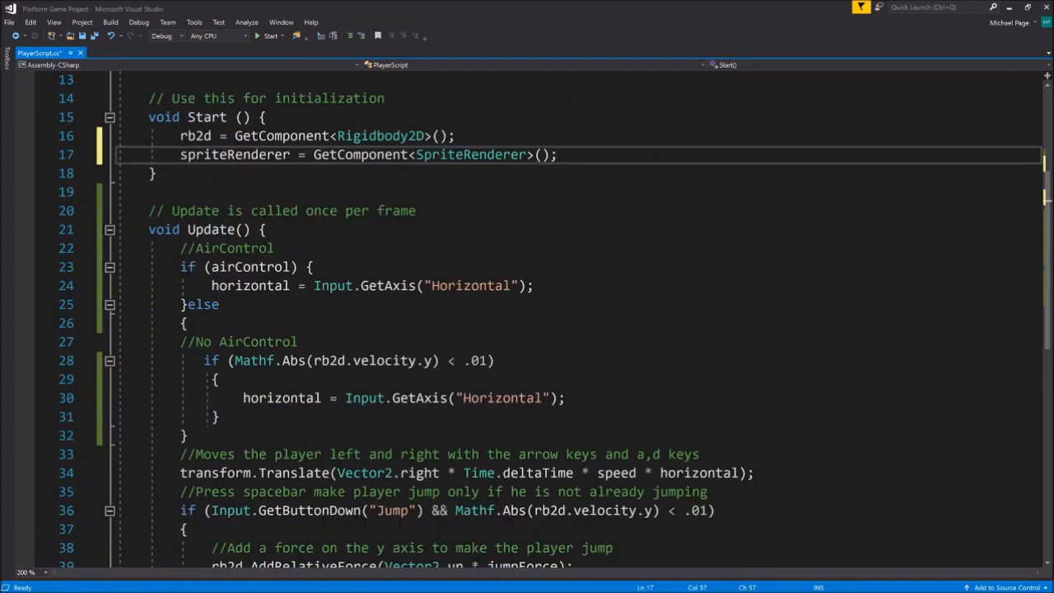
{"action": "scroll", "coordinate": [552, 319], "scroll_direction": "down", "scroll_amount": 3}
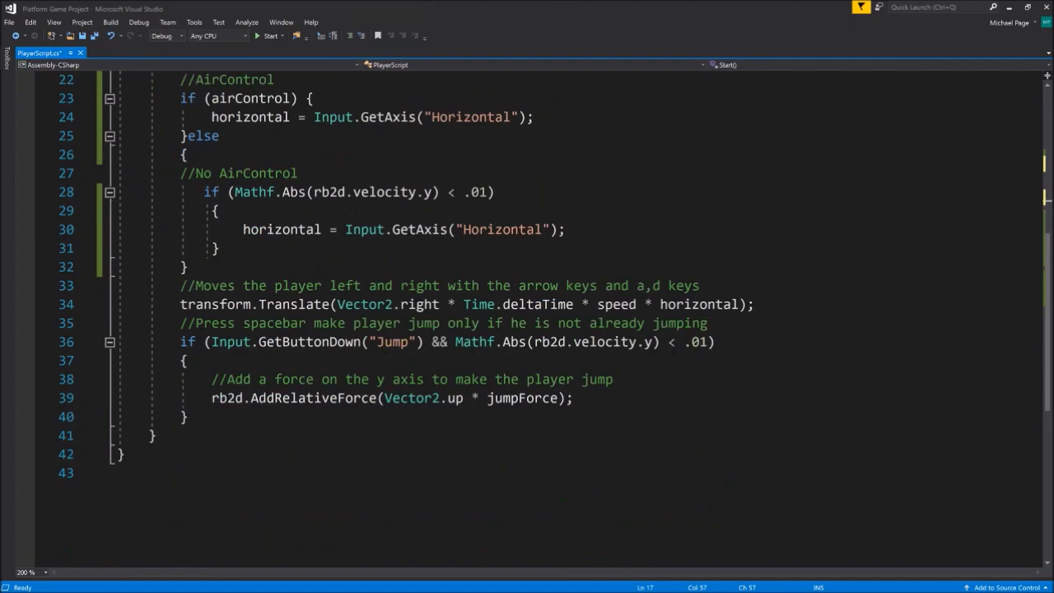
{"action": "scroll", "coordinate": [552, 320], "scroll_direction": "up", "scroll_amount": 2}
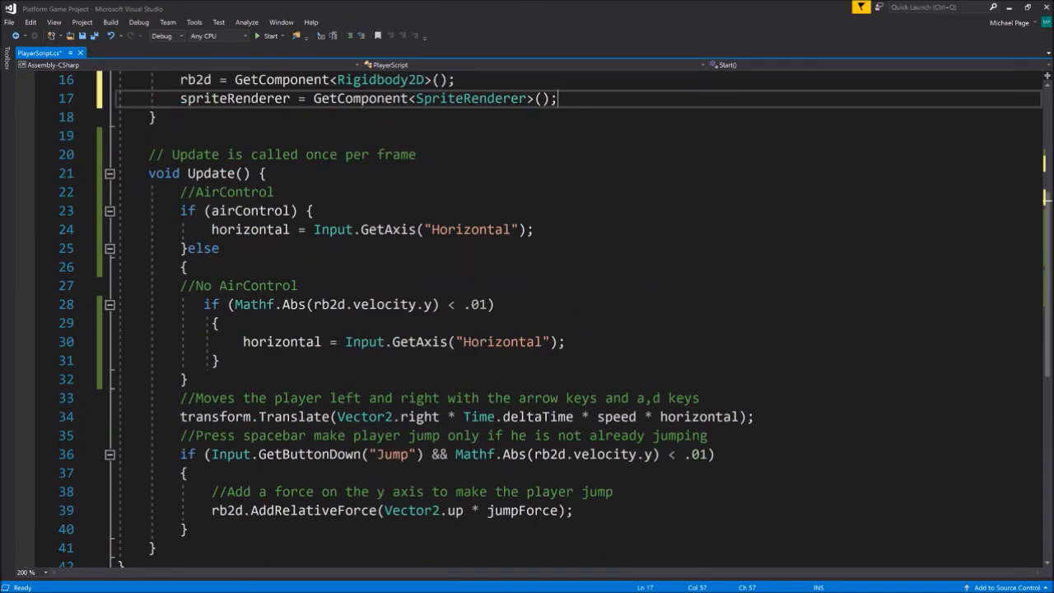
{"action": "scroll", "coordinate": [239, 255], "scroll_direction": "up", "scroll_amount": 3}
{"action": "scroll", "coordinate": [555, 319], "scroll_direction": "down", "scroll_amount": 2}
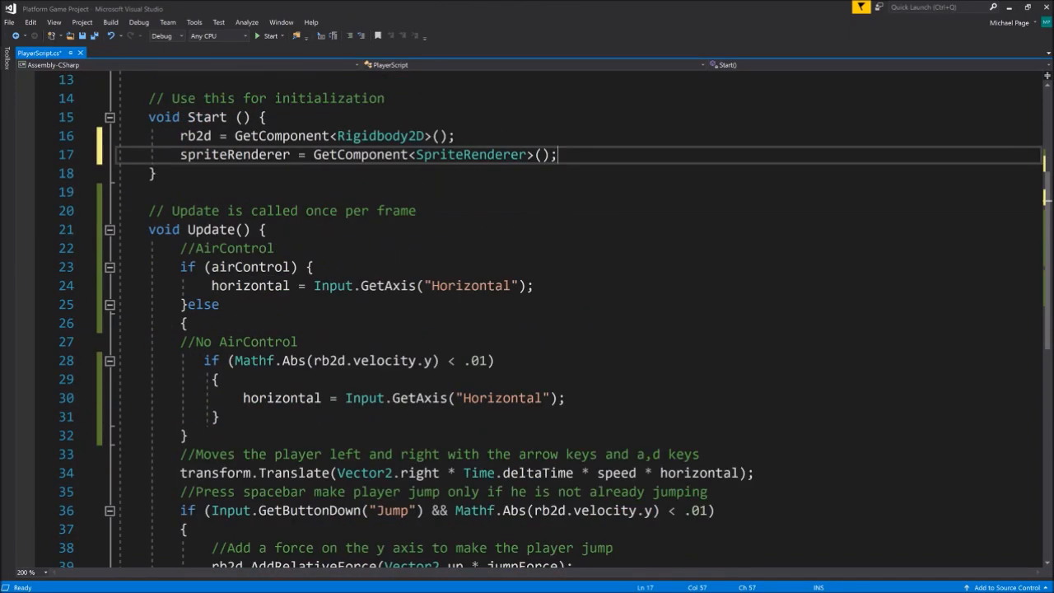
{"action": "left_click_drag", "start_coordinate": [211, 287], "coordinate": [290, 295]}
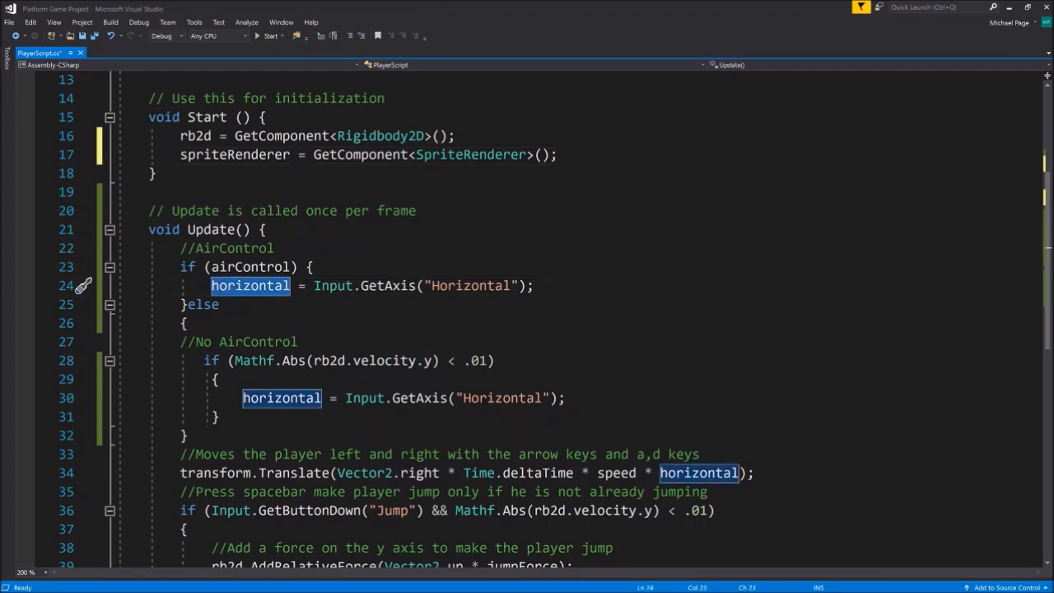
{"action": "scroll", "coordinate": [83, 285], "scroll_direction": "down", "scroll_amount": 2}
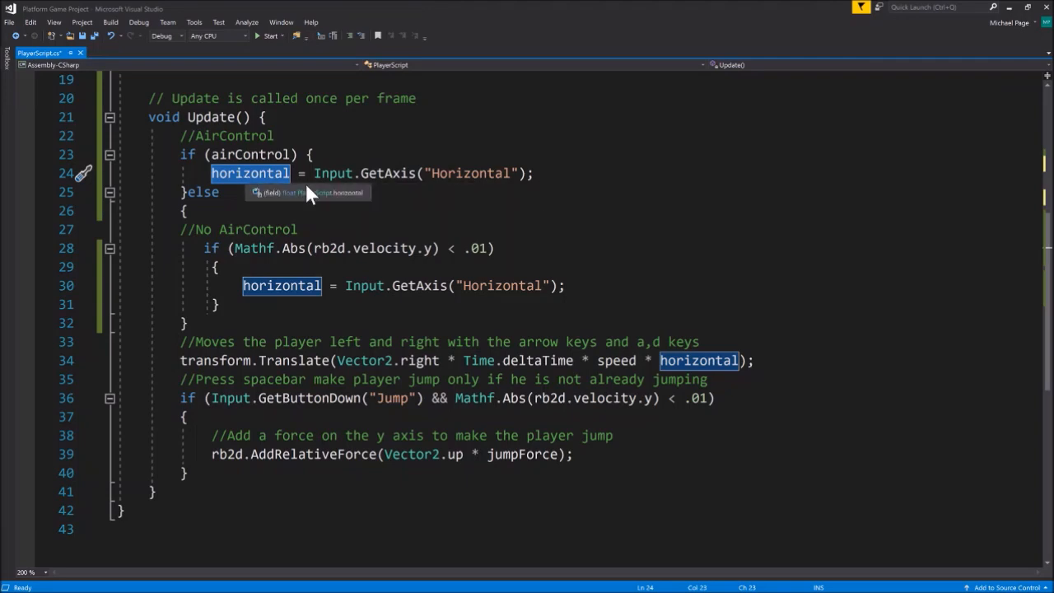
Step: Below the transform.Translate line in Update(), add the comment "//Flip the sprite to face the direction he is moving"
{"action": "scroll", "coordinate": [544, 321], "scroll_direction": "down", "scroll_amount": 2}
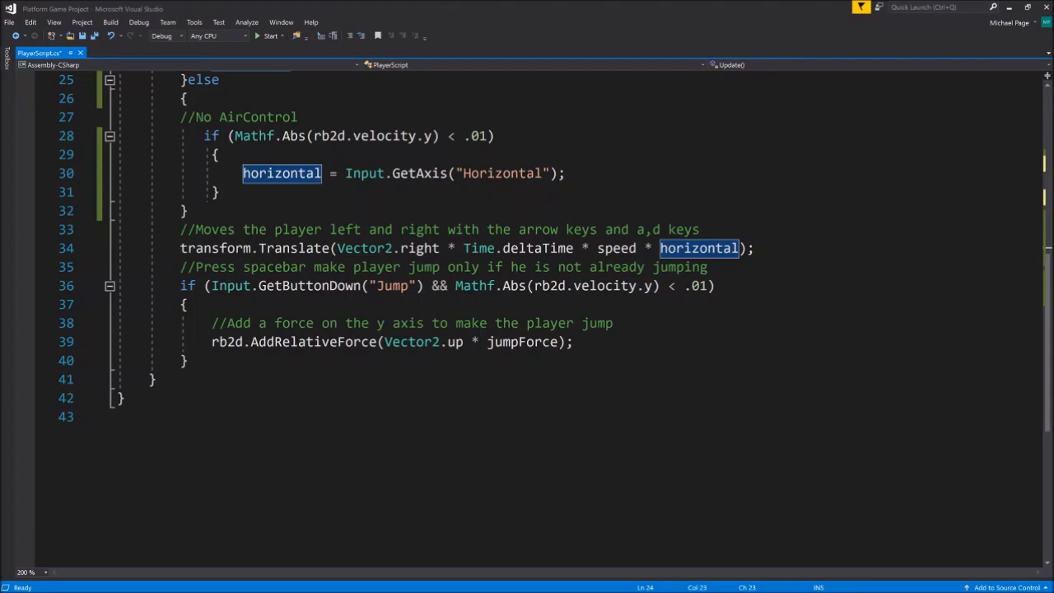
{"action": "left_click", "coordinate": [754, 247]}
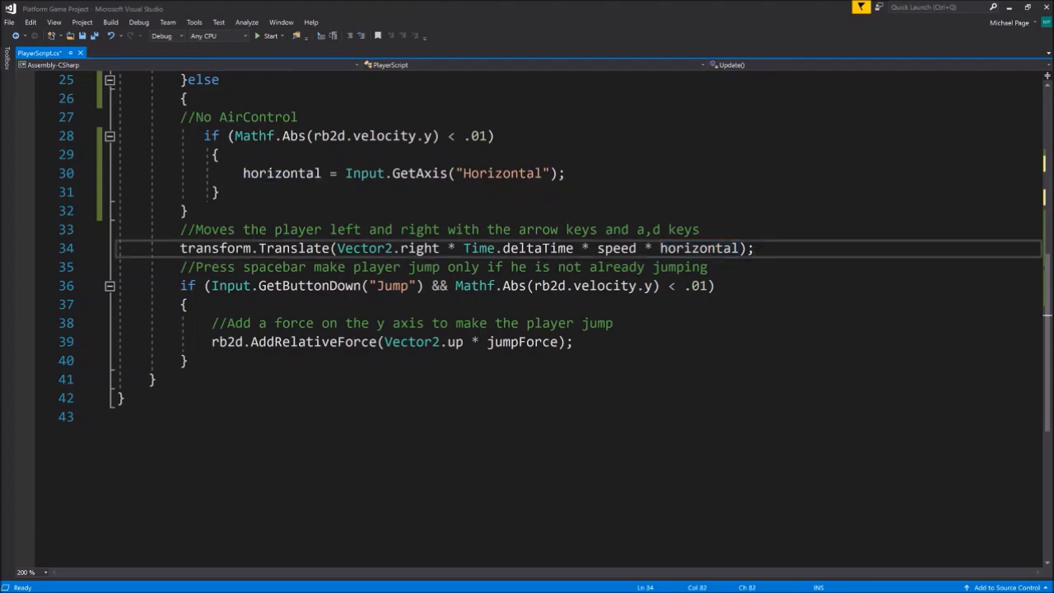
{"action": "key", "text": "Return"}
{"action": "key", "text": "Return"}
{"action": "left_click", "coordinate": [181, 267]}
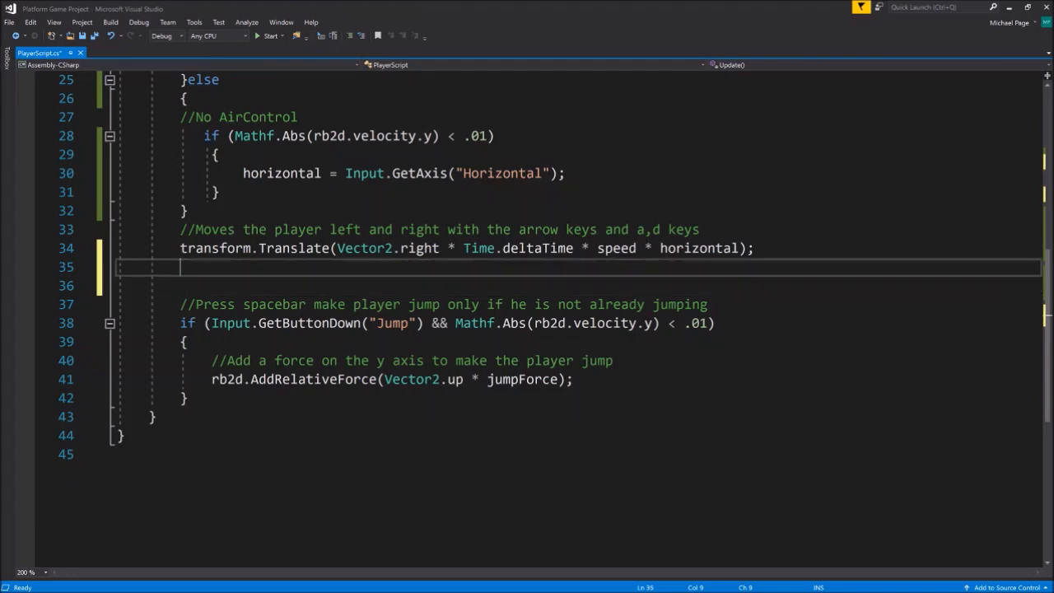
{"action": "type", "text": "//Flip the s"}
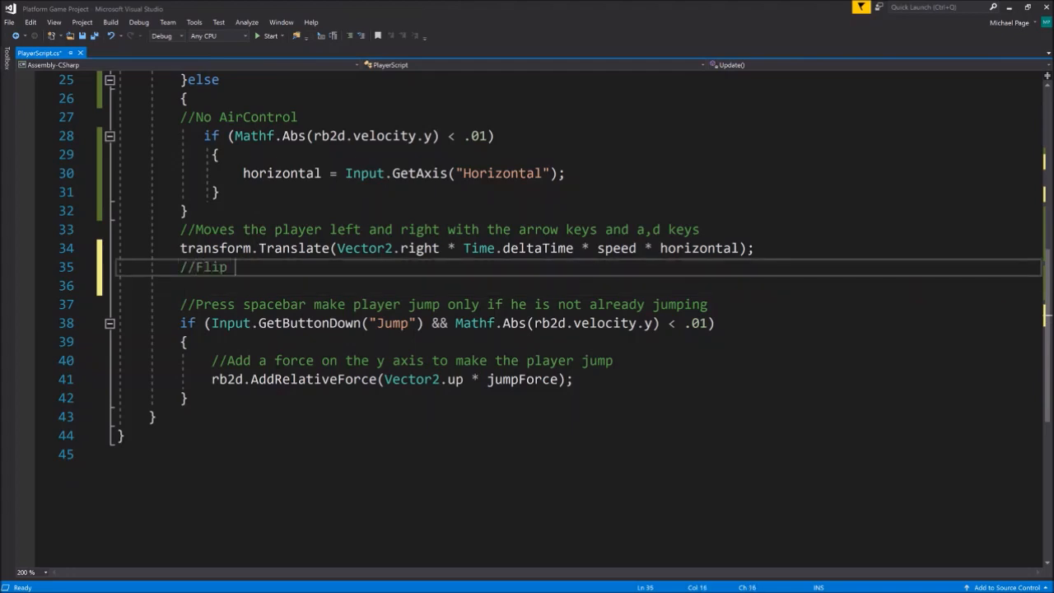
{"action": "type", "text": "prite to fac"}
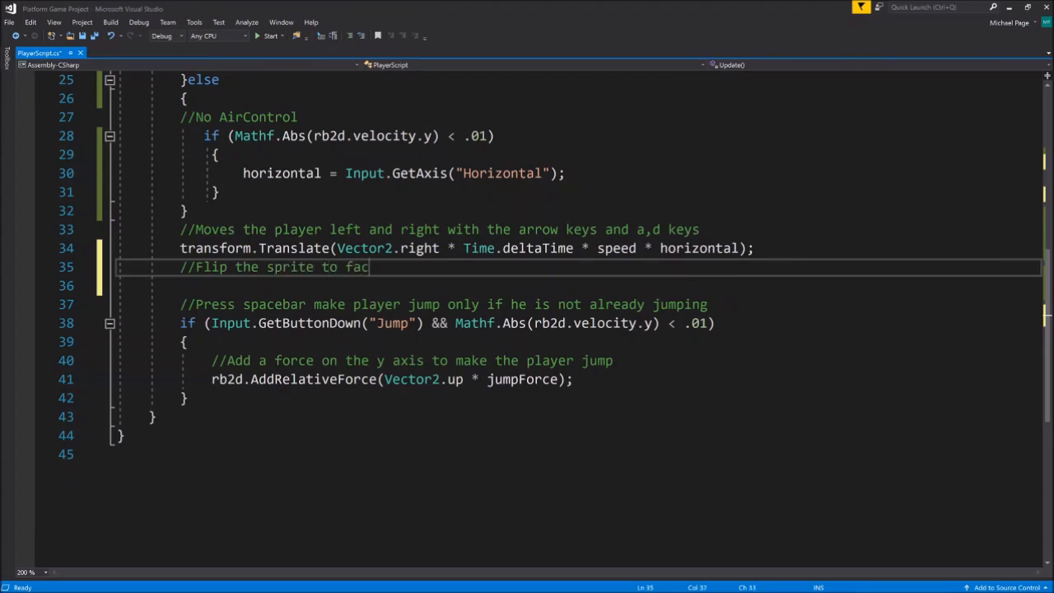
{"action": "type", "text": "e the direction "}
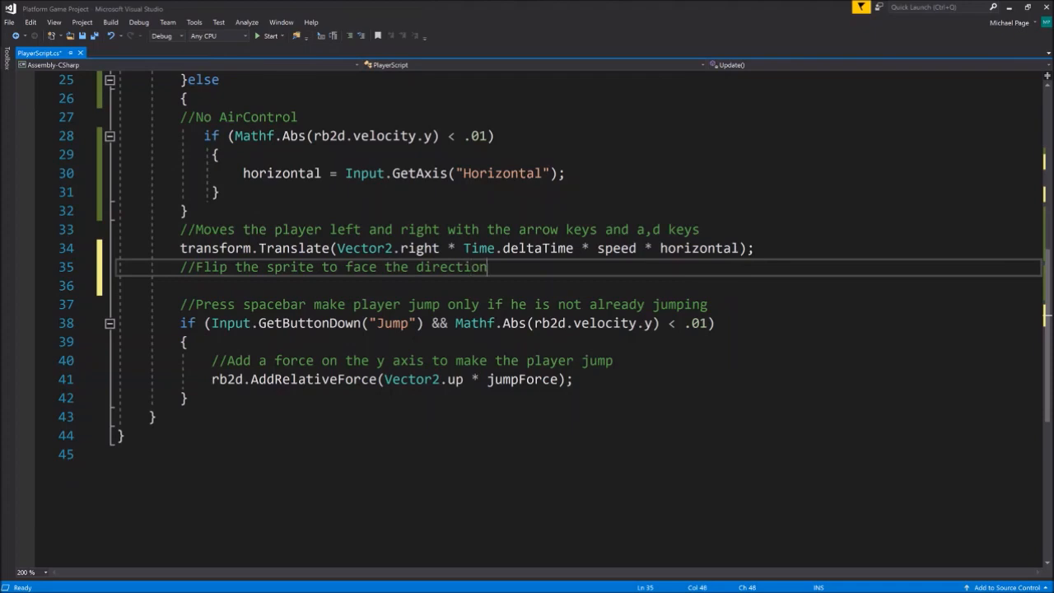
{"action": "type", "text": "he is moving"}
Step: Under the flip comment, create an if block with the condition "horizontal > .01" and an empty braced body
{"action": "key", "text": "Return"}
{"action": "type", "text": "if(hor"}
{"action": "key", "text": "Tab"}
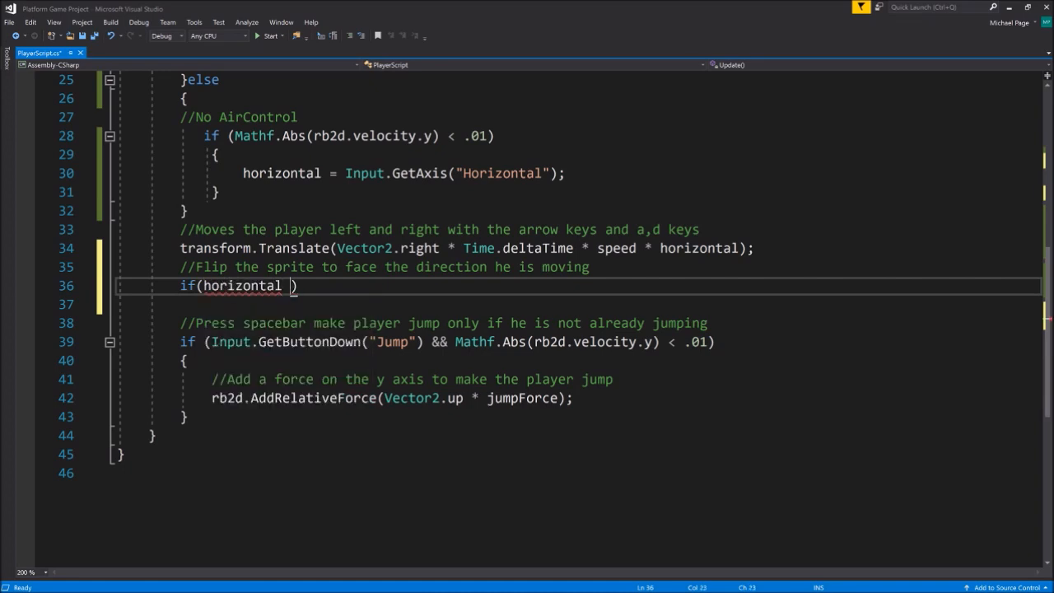
{"action": "type", "text": "> .01"}
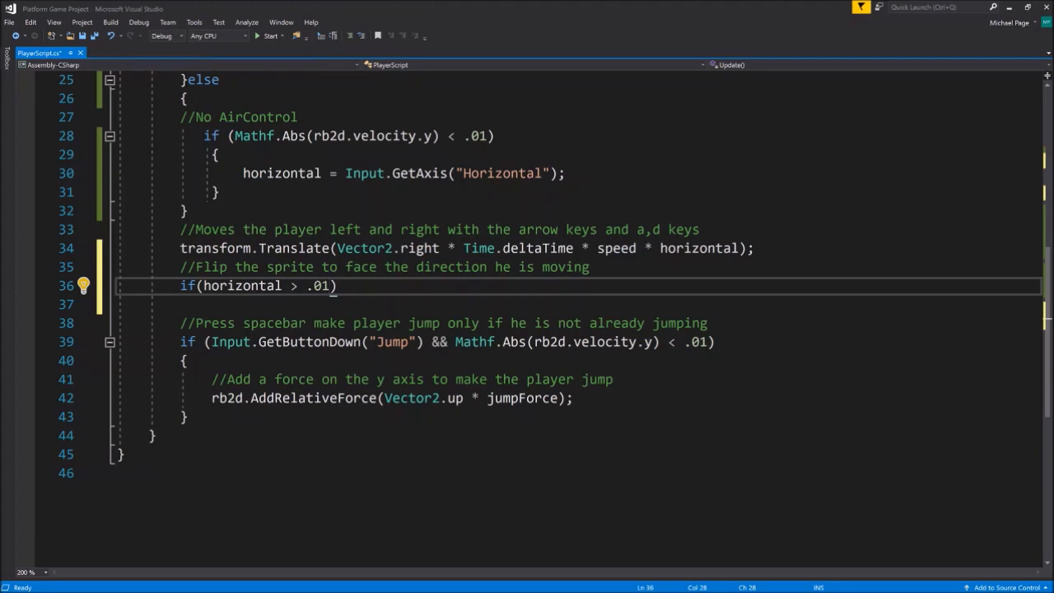
{"action": "key", "text": "Right"}
{"action": "type", "text": "{"}
{"action": "key", "text": "Return"}
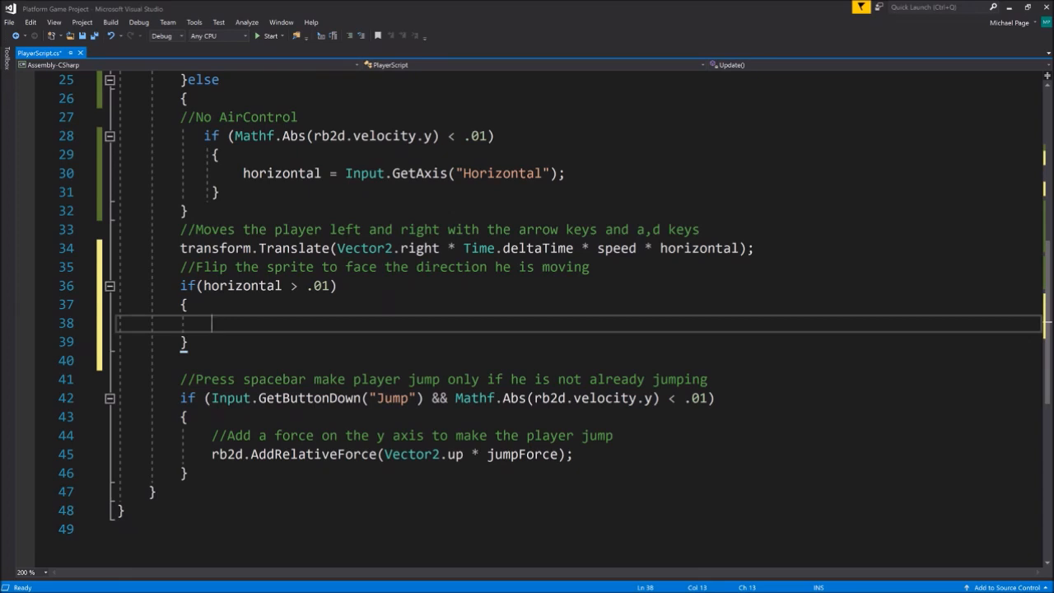
Step: Inside the "horizontal > .01" block, add "spriteRenderer.flipX = false;" and insert a new line after its closing brace
{"action": "type", "text": "spriteRenderer"}
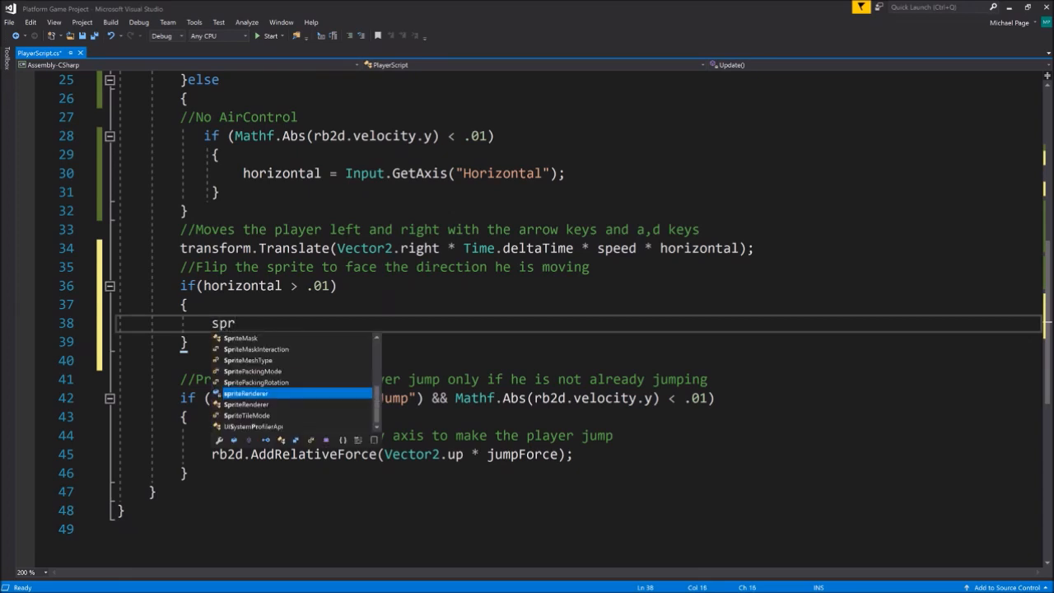
{"action": "key", "text": "Tab"}
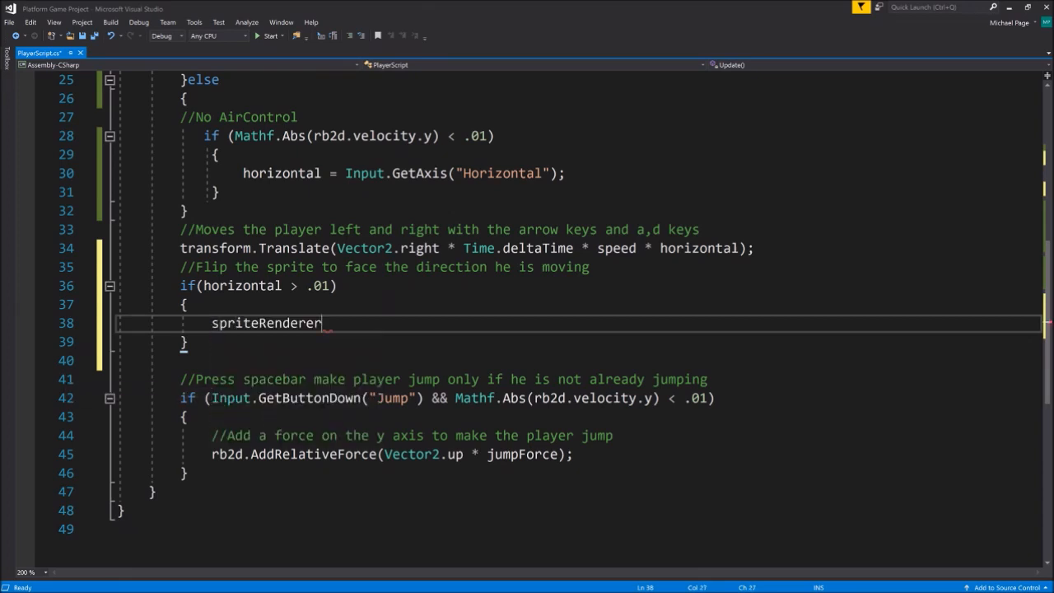
{"action": "type", "text": ".f"}
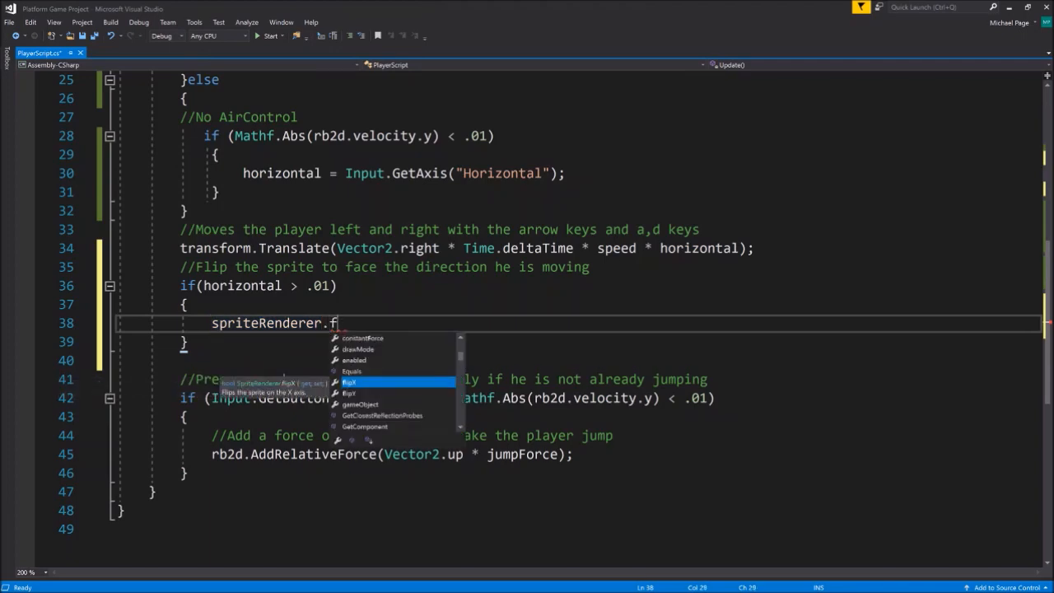
{"action": "key", "text": "Tab"}
{"action": "type", "text": "= "}
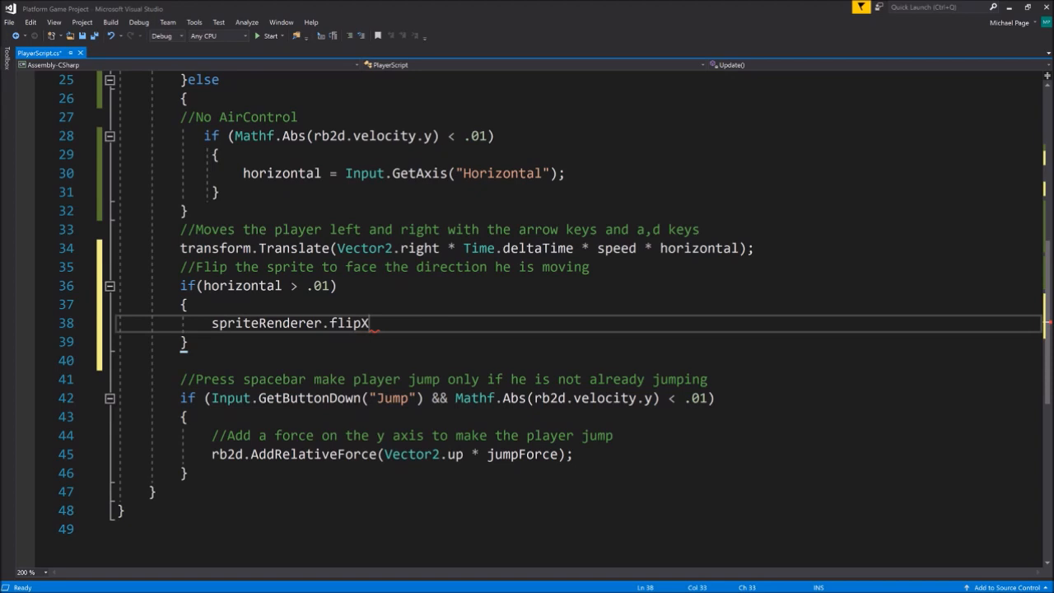
{"action": "type", "text": "false;"}
{"action": "left_click", "coordinate": [188, 342]}
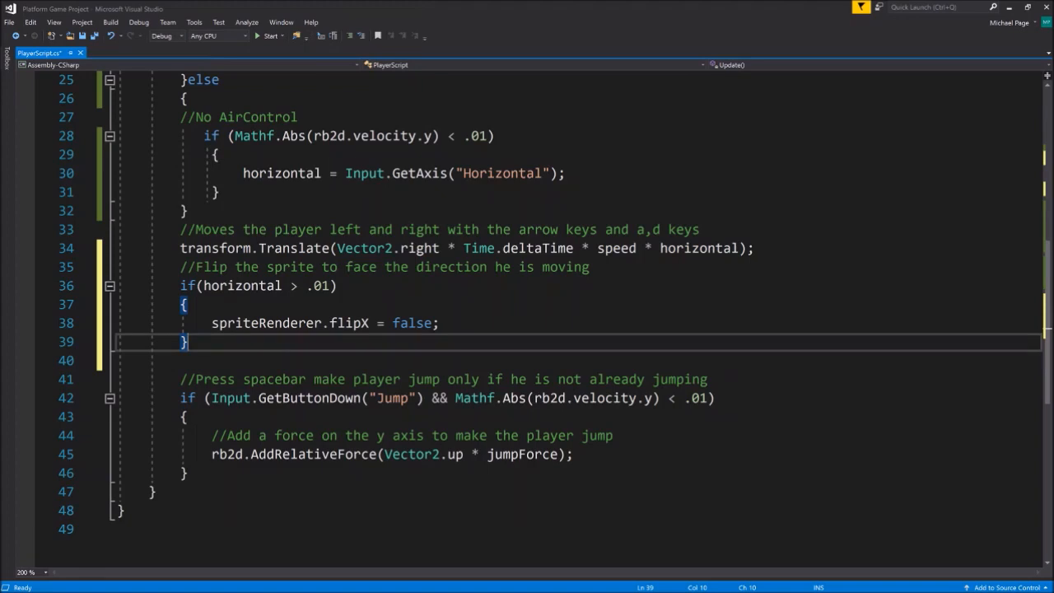
{"action": "key", "text": "Return"}
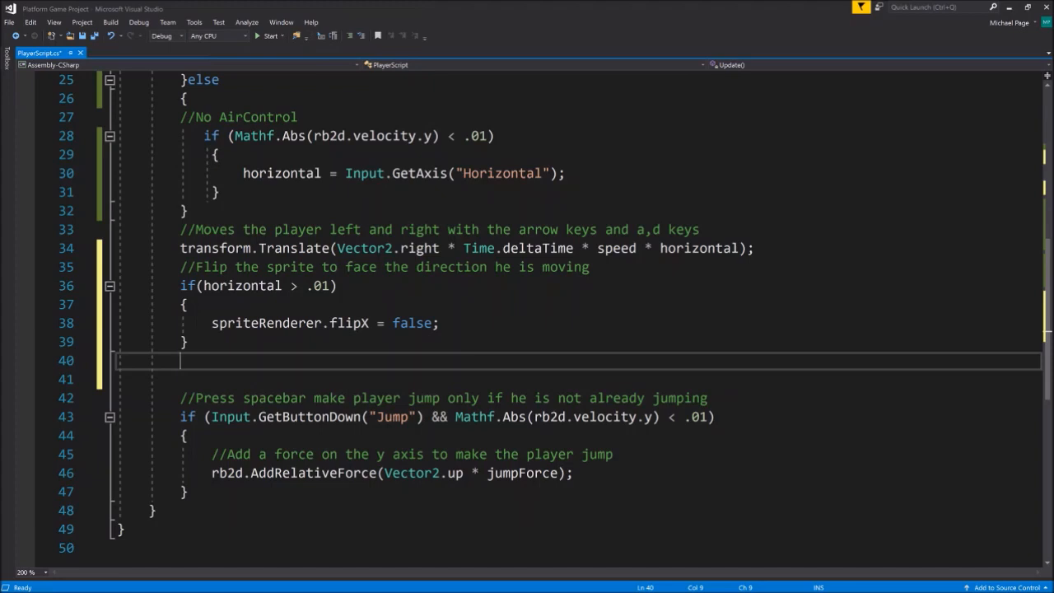
Step: Below the first flip block, create an if block with the condition "horizontal < -.01" and an empty braced body
{"action": "type", "text": "if(hor"}
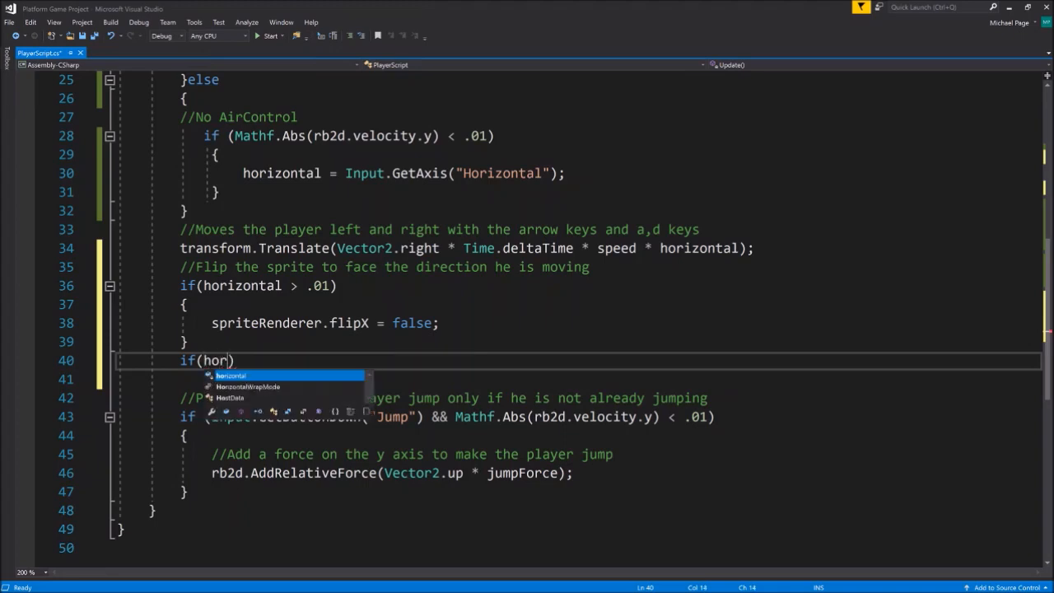
{"action": "key", "text": "Tab"}
{"action": "type", "text": "< "}
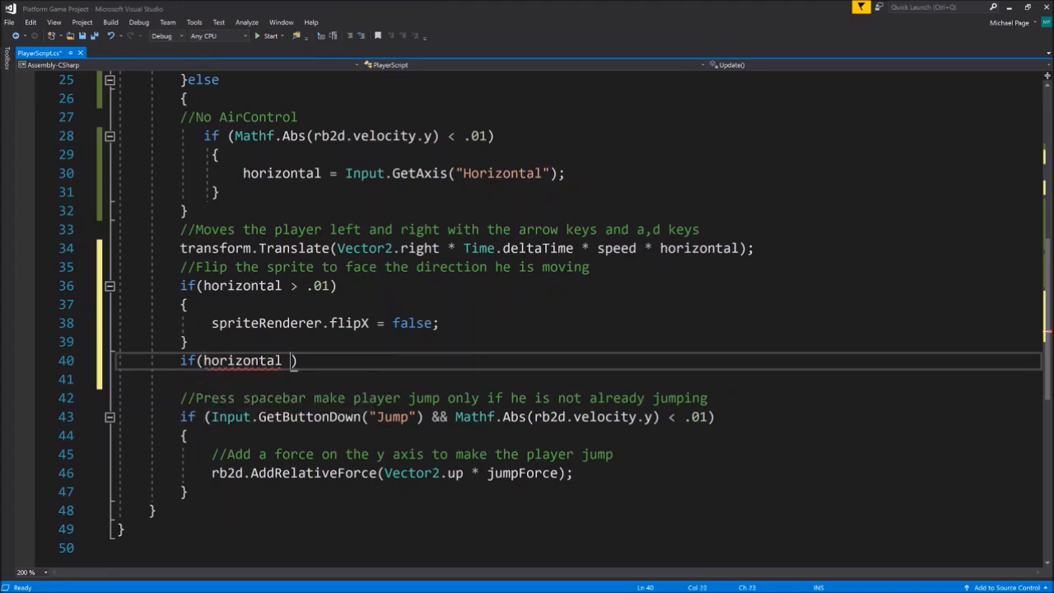
{"action": "type", "text": "-.01"}
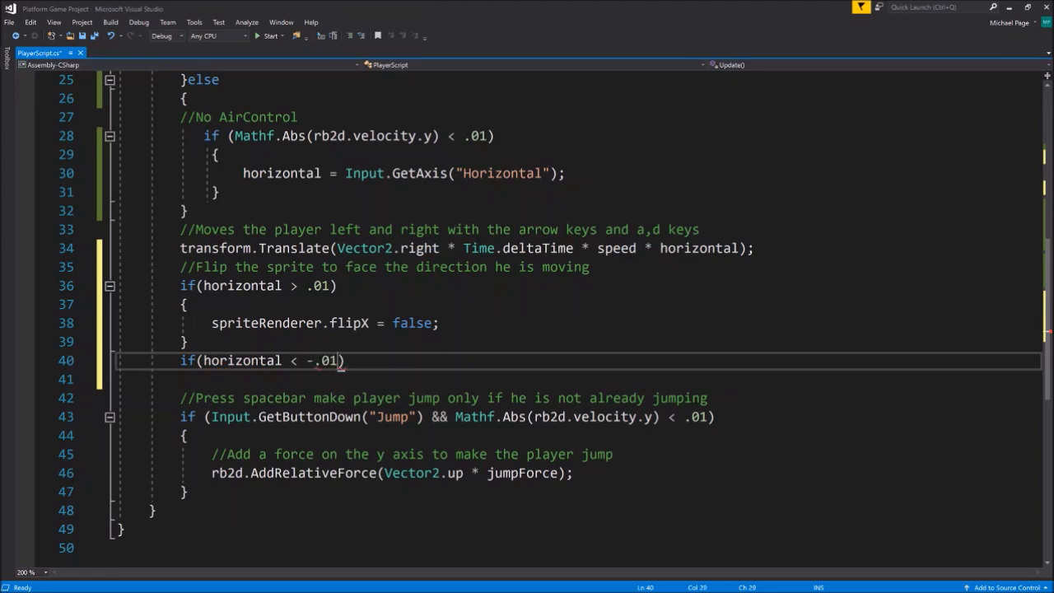
{"action": "key", "text": "End"}
{"action": "key", "text": "Return"}
{"action": "type", "text": "{"}
{"action": "key", "text": "Return"}
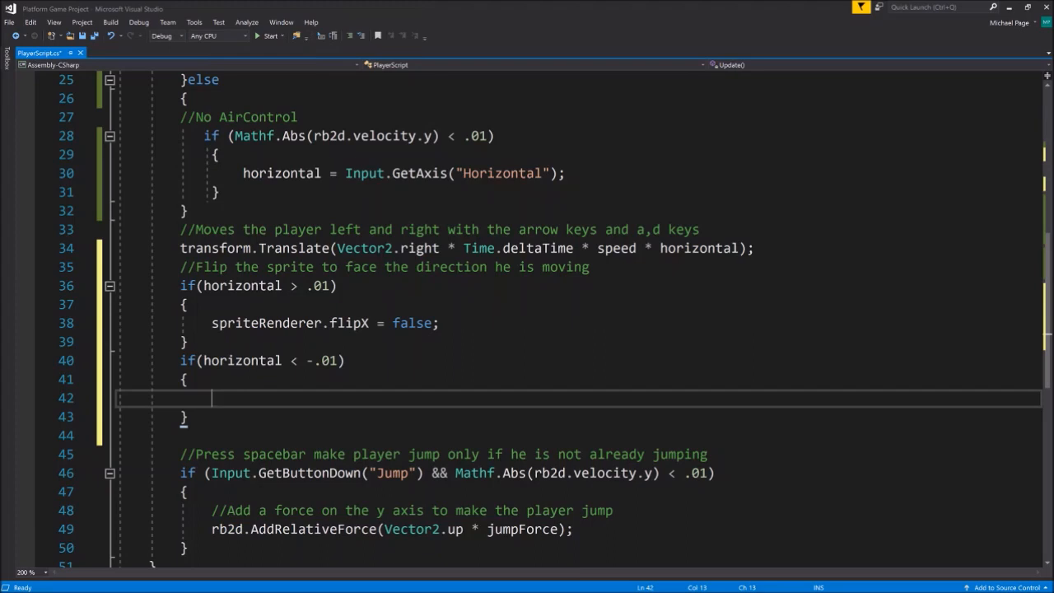
Step: Inside the "horizontal < -.01" block, add "spriteRenderer.flipX = true;" and save PlayerScript.cs
{"action": "type", "text": "spriteRenderer"}
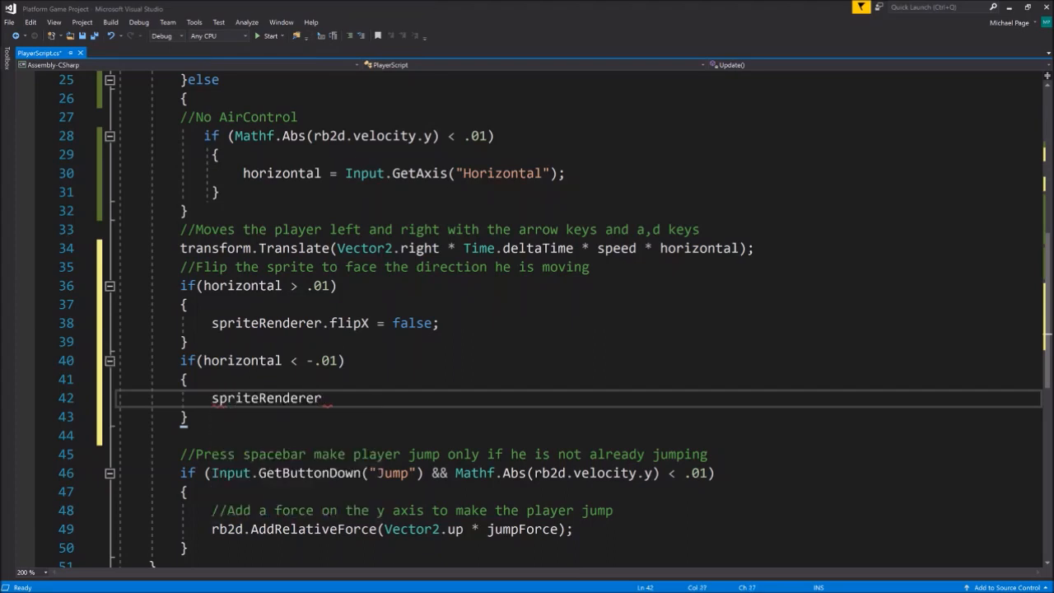
{"action": "type", "text": ".fli"}
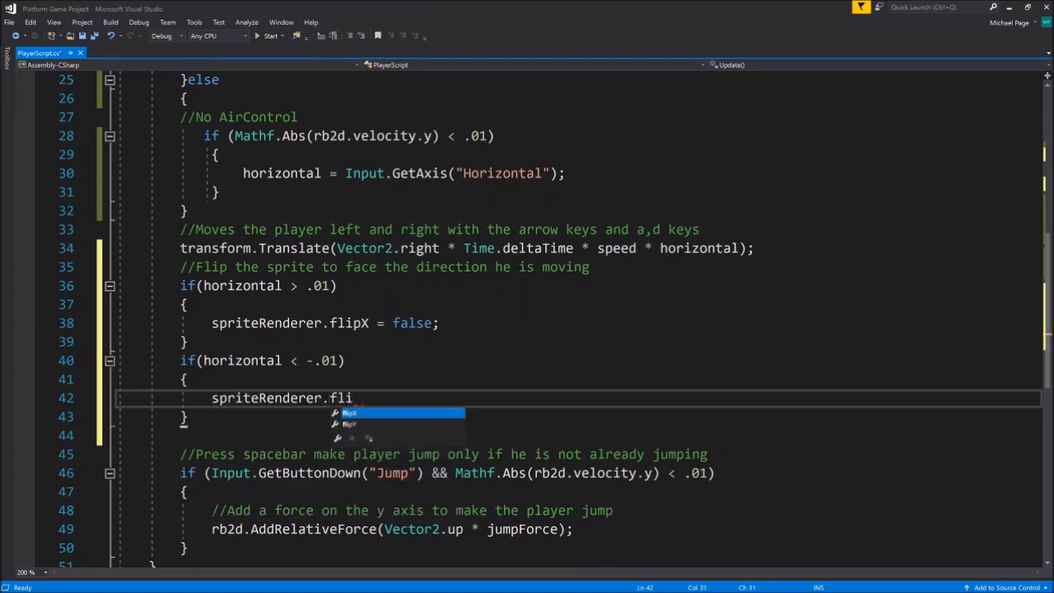
{"action": "key", "text": "Tab"}
{"action": "type", "text": "= true;"}
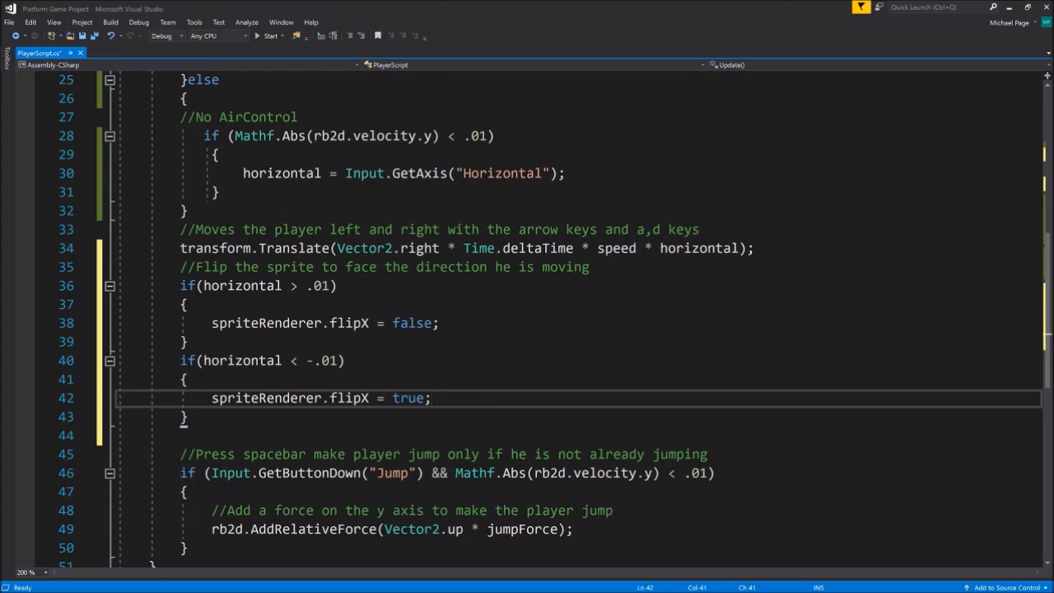
{"action": "key", "text": "ctrl+s"}
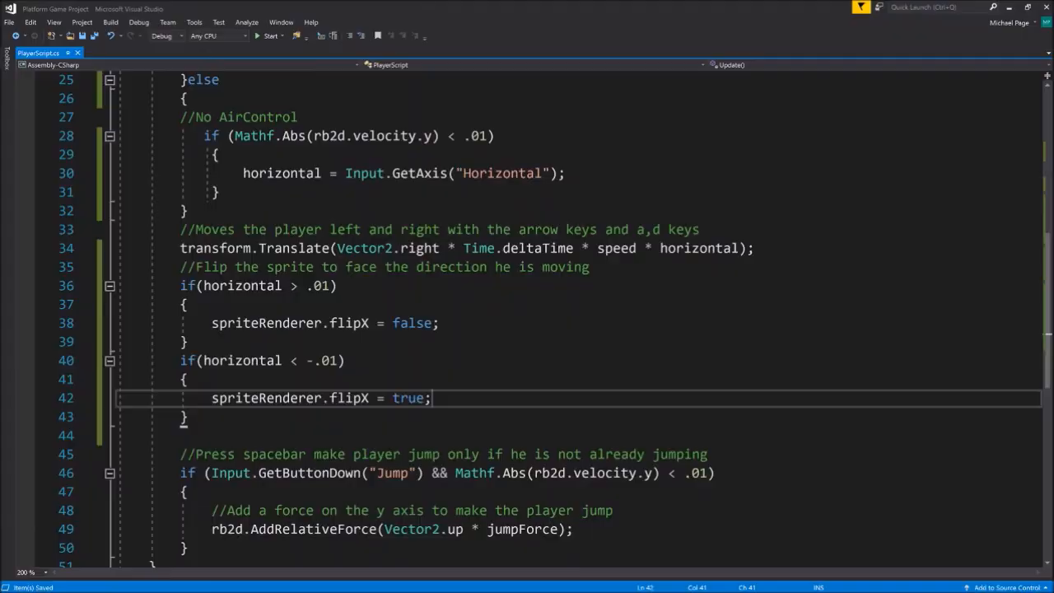
Step: Switch to Unity, start play mode and walk the player left and right to test the sprite flip
{"action": "key", "text": "alt+Tab"}
{"action": "left_click", "coordinate": [508, 31]}
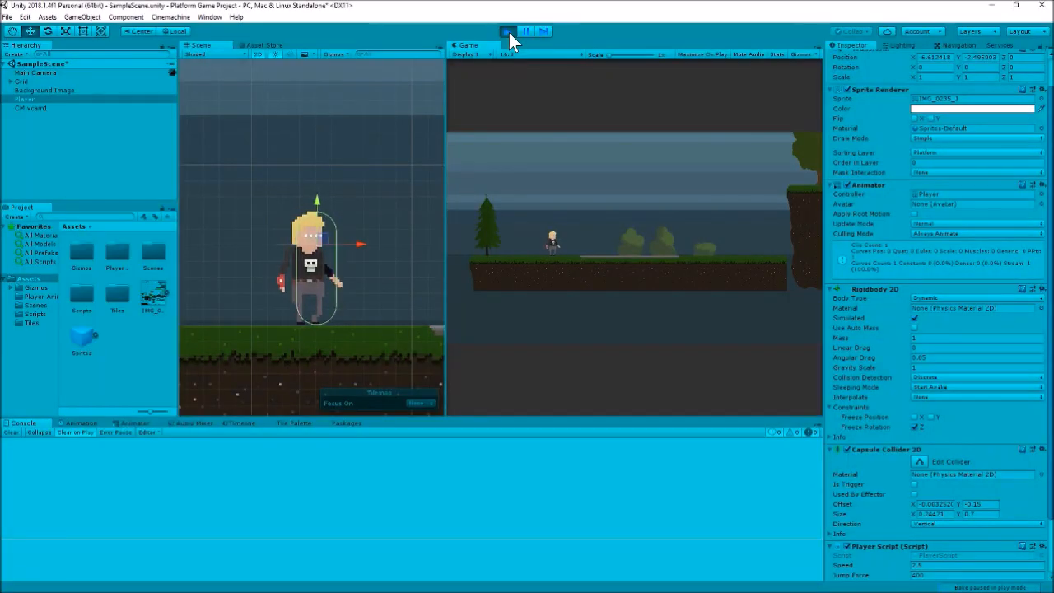
{"action": "key", "text": "Right"}
{"action": "key", "text": "Left"}
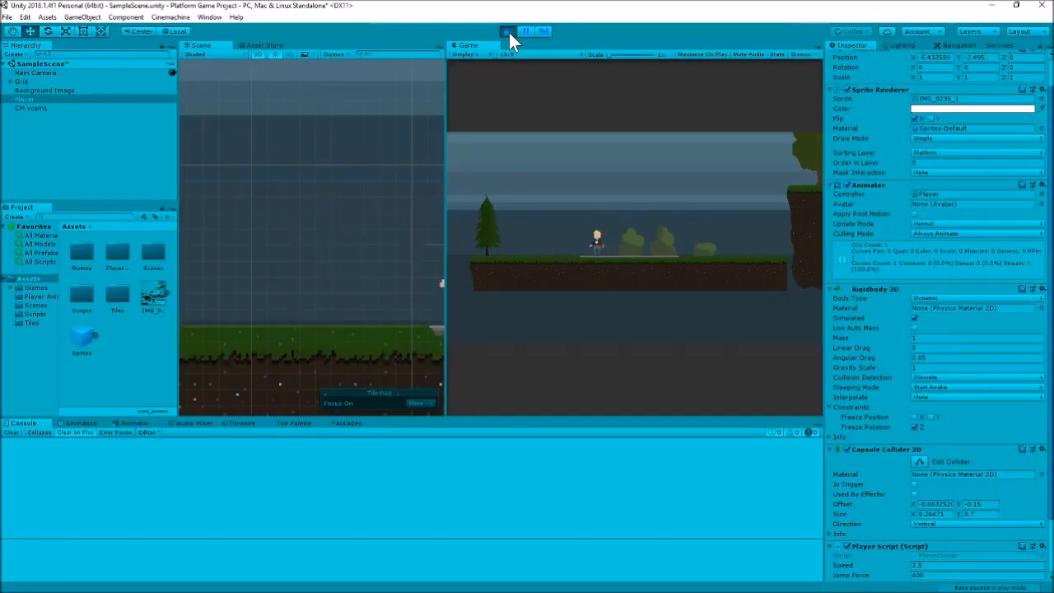
{"action": "key", "text": "Left"}
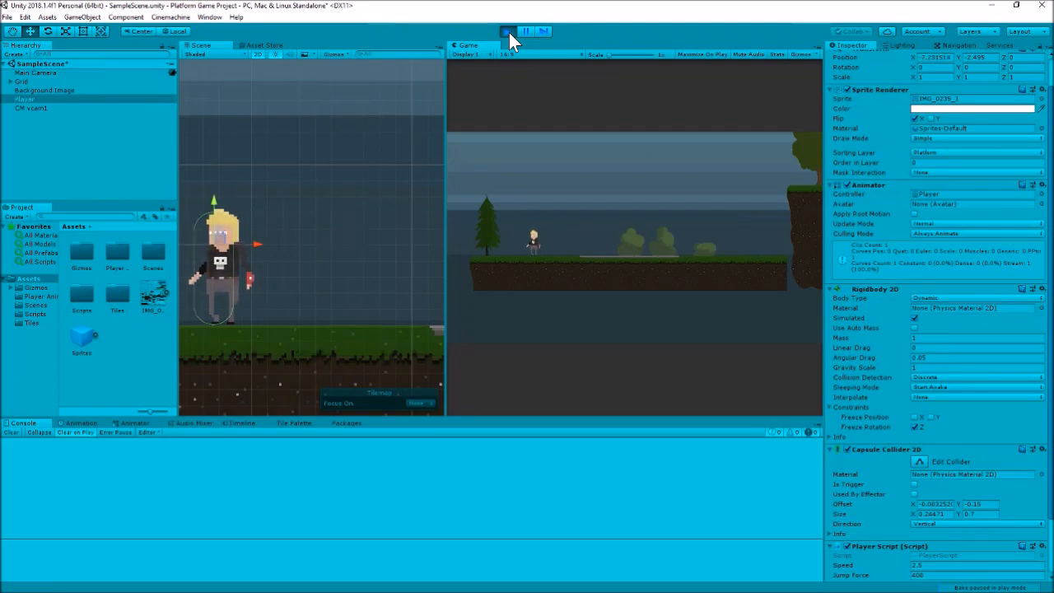
{"action": "key", "text": "Right"}
{"action": "key", "text": "Left"}
{"action": "key", "text": "Right"}
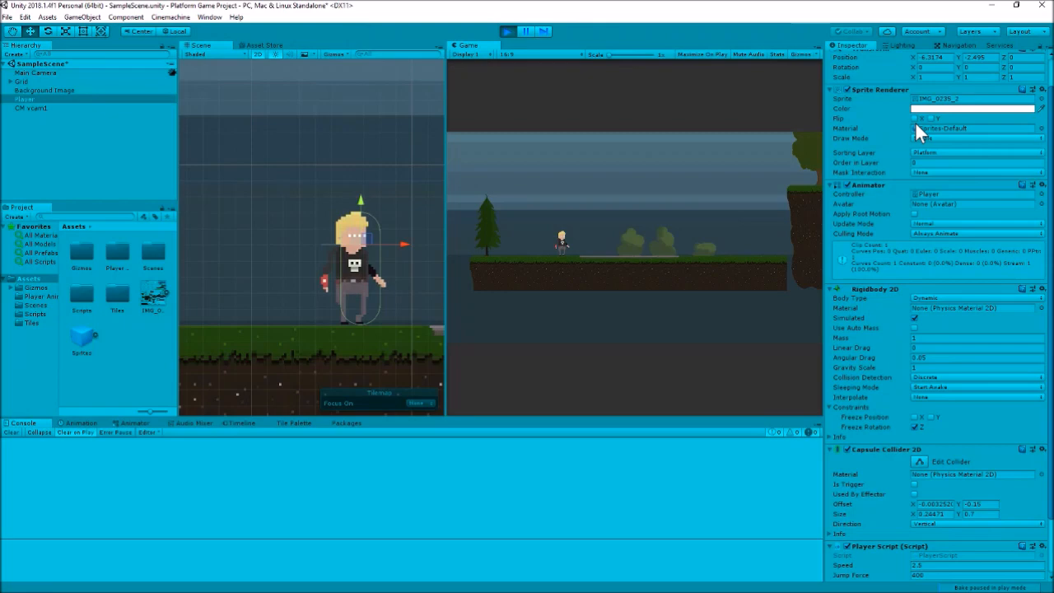
Step: Move the player back and forth while watching the Sprite Renderer's Flip X checkbox, and stop play mode
{"action": "key", "text": "a"}
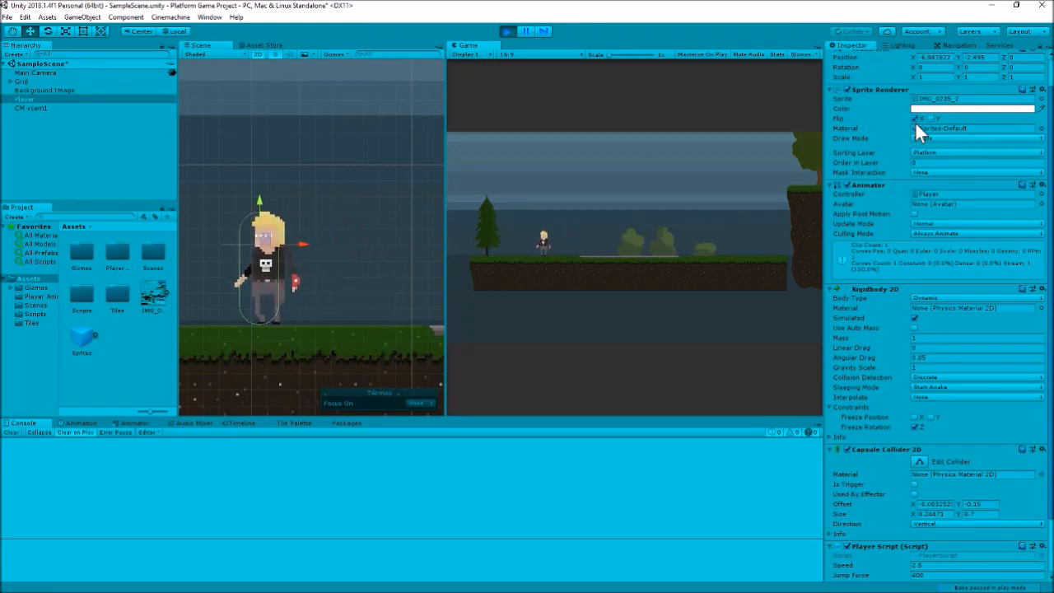
{"action": "key", "text": "d"}
{"action": "key", "text": "a"}
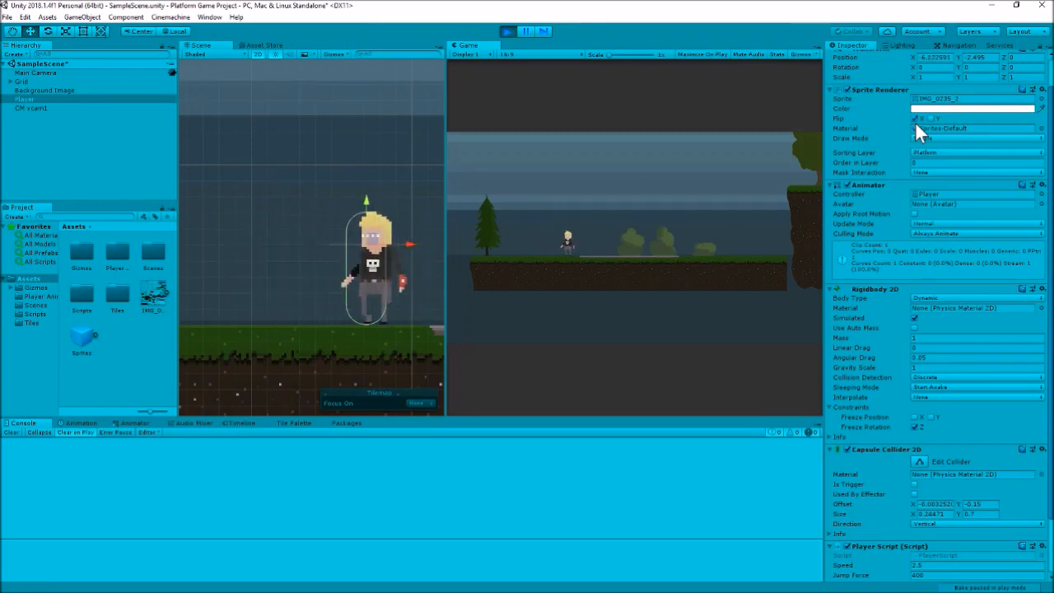
{"action": "key", "text": "d"}
{"action": "key", "text": "a"}
{"action": "key", "text": "d"}
{"action": "key", "text": "a"}
{"action": "key", "text": "a"}
{"action": "key", "text": "d"}
{"action": "key", "text": "a"}
{"action": "key", "text": "a"}
{"action": "key", "text": "d"}
{"action": "key", "text": "a"}
{"action": "key", "text": "d"}
{"action": "key", "text": "a"}
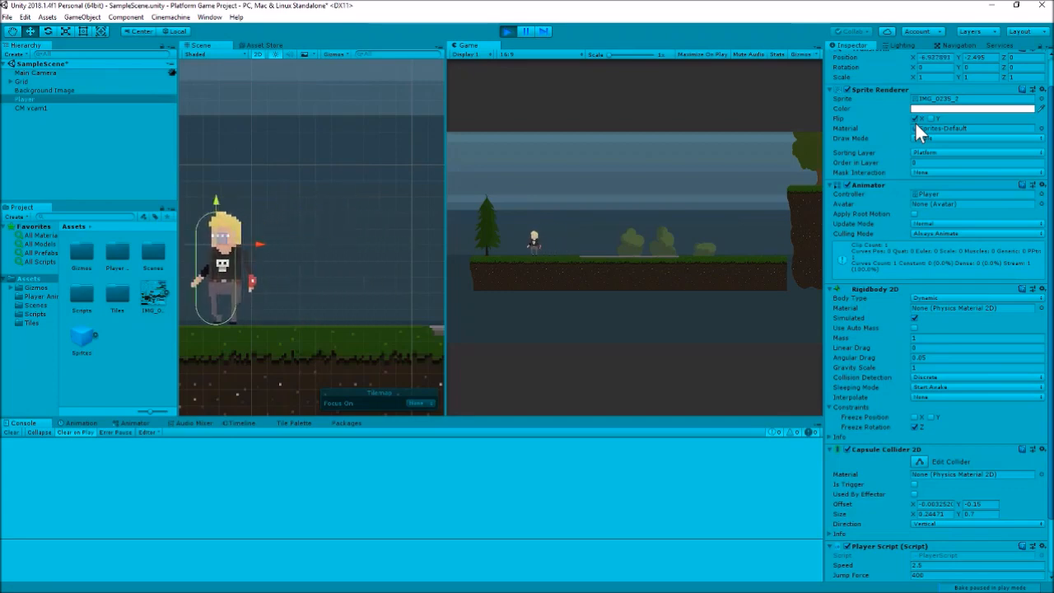
{"action": "key", "text": "d"}
{"action": "key", "text": "a"}
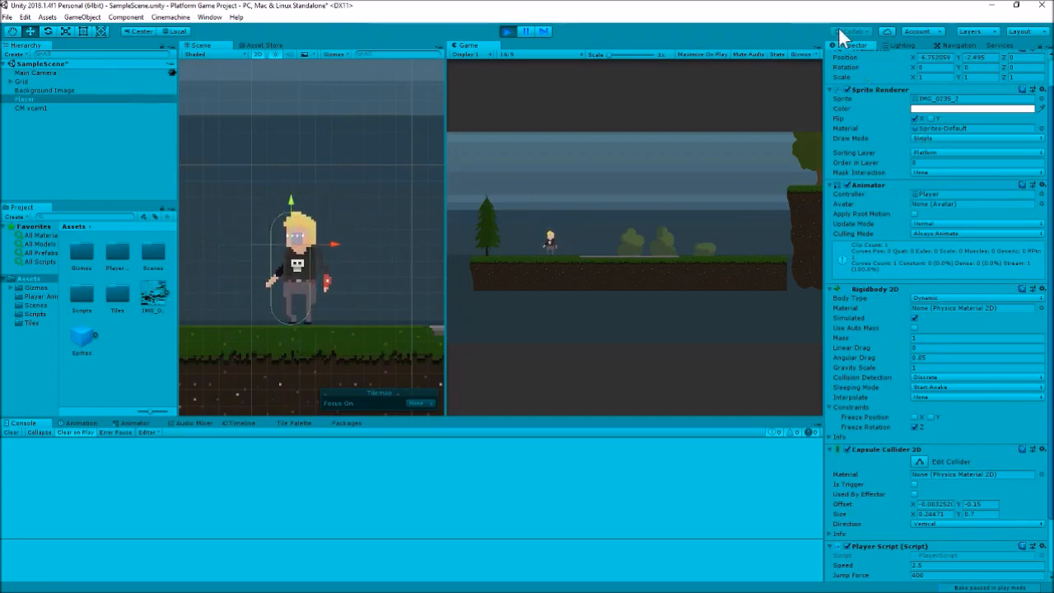
{"action": "left_click", "coordinate": [506, 31]}
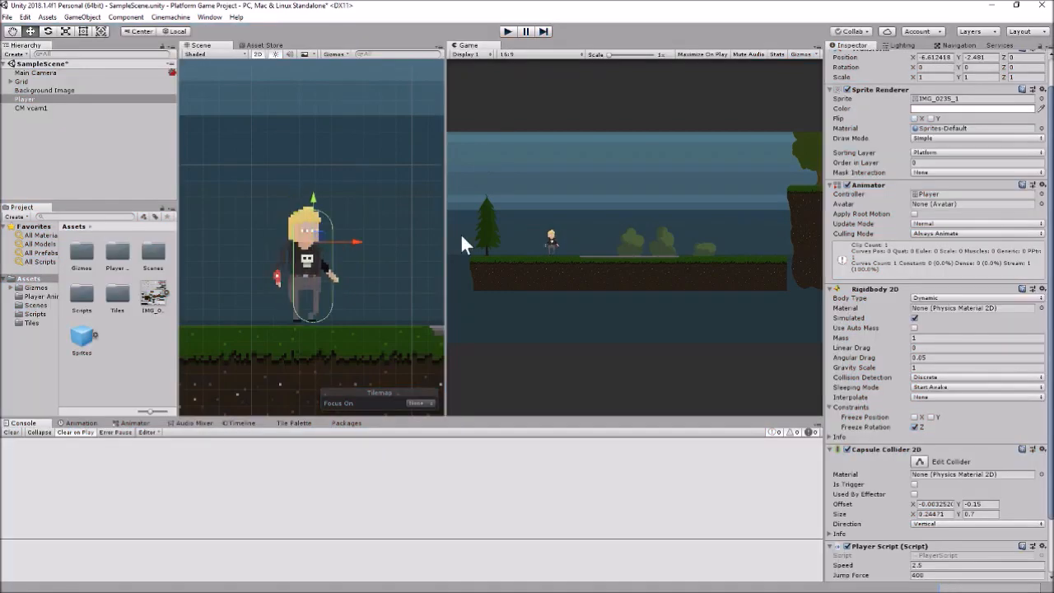
Step: Open the IMG_0235 sprite sheet in the Sprite Editor and examine the four frames of the unarmed walk row
{"action": "left_click", "coordinate": [153, 300]}
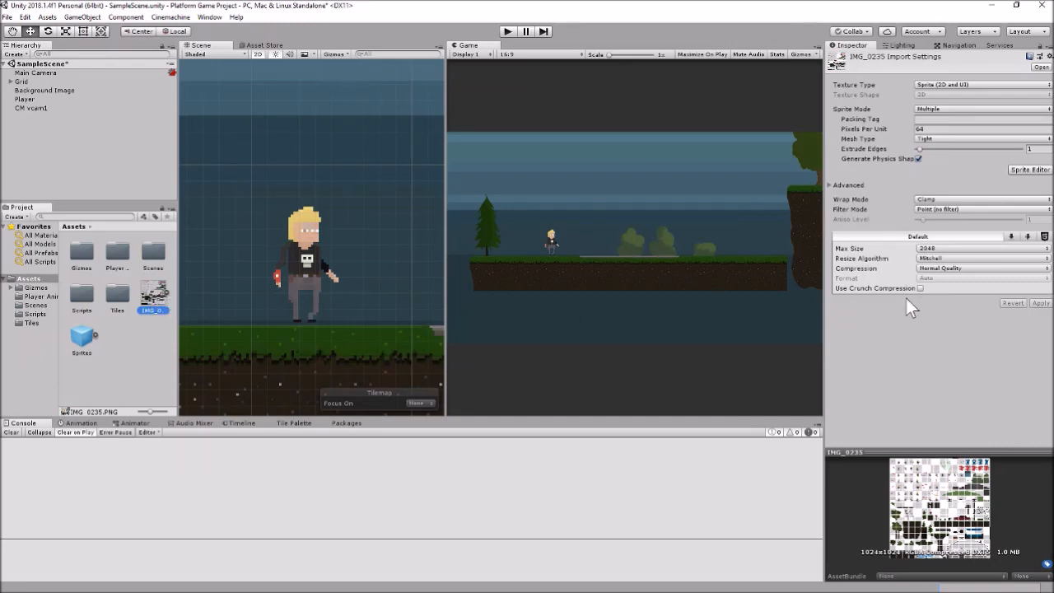
{"action": "double_click", "coordinate": [167, 293]}
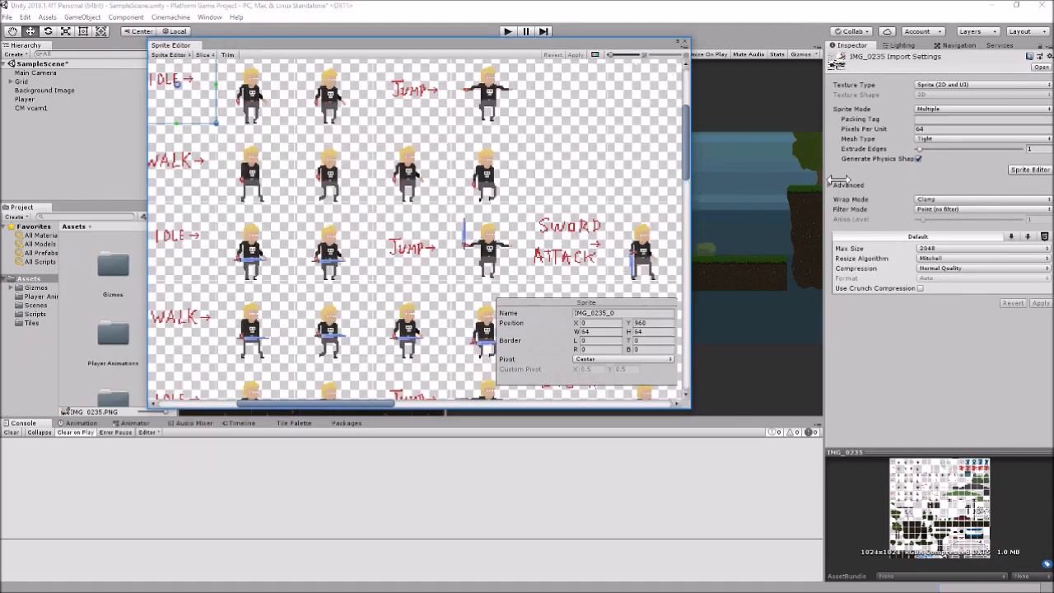
{"action": "left_click", "coordinate": [266, 190]}
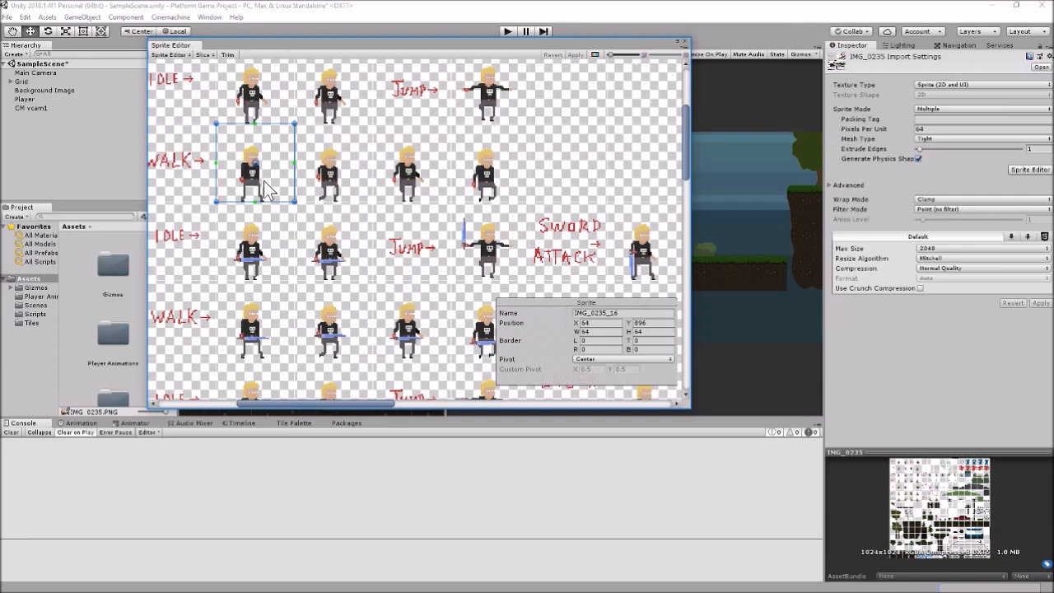
{"action": "left_click", "coordinate": [346, 181]}
{"action": "left_click", "coordinate": [397, 185]}
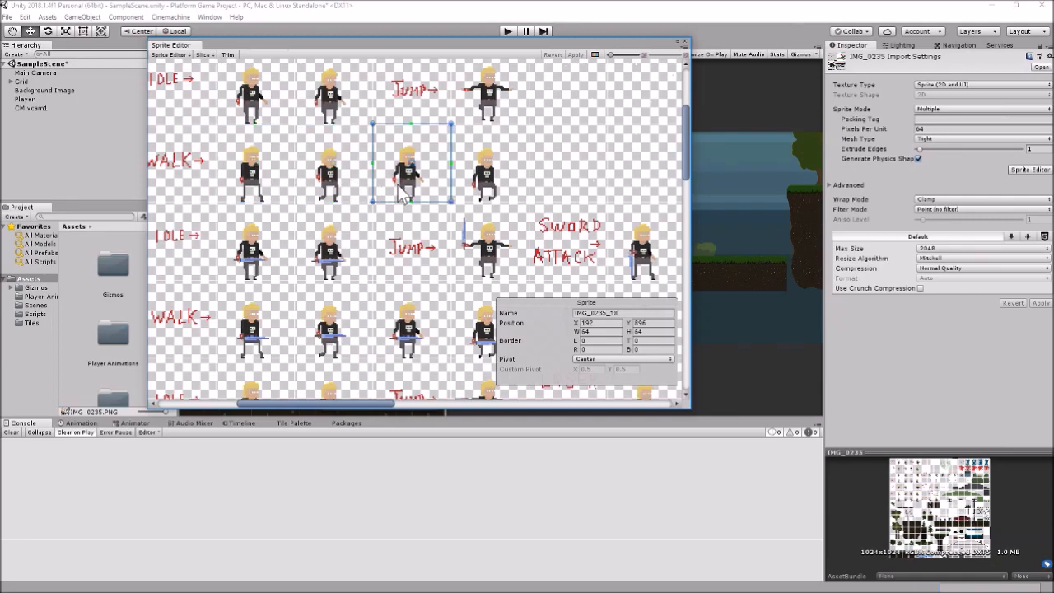
{"action": "left_click", "coordinate": [484, 191]}
{"action": "left_click", "coordinate": [274, 186]}
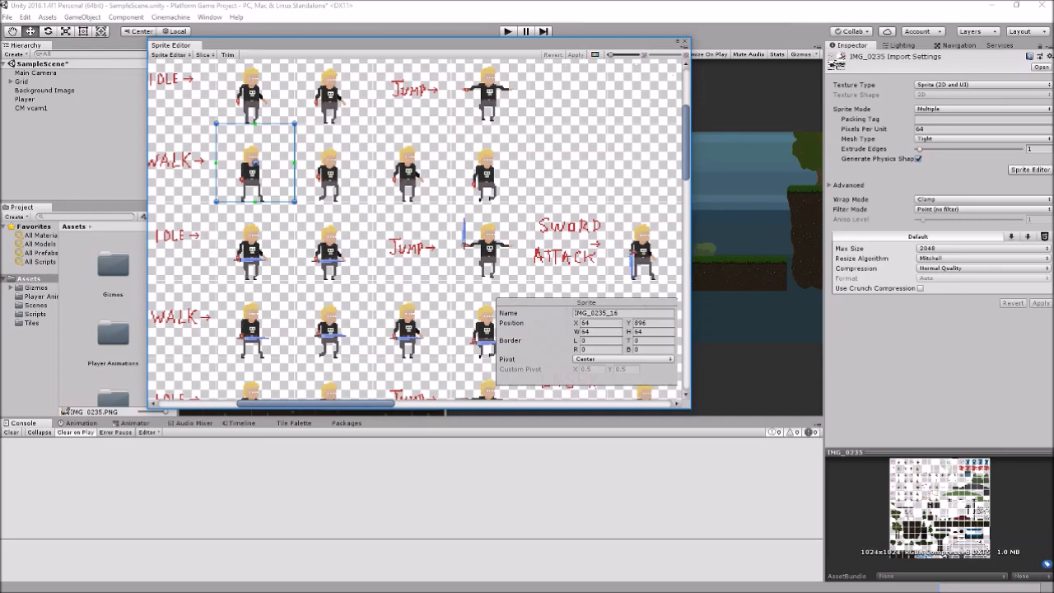
{"action": "left_click", "coordinate": [350, 179]}
{"action": "left_click", "coordinate": [425, 180]}
{"action": "left_click", "coordinate": [535, 195]}
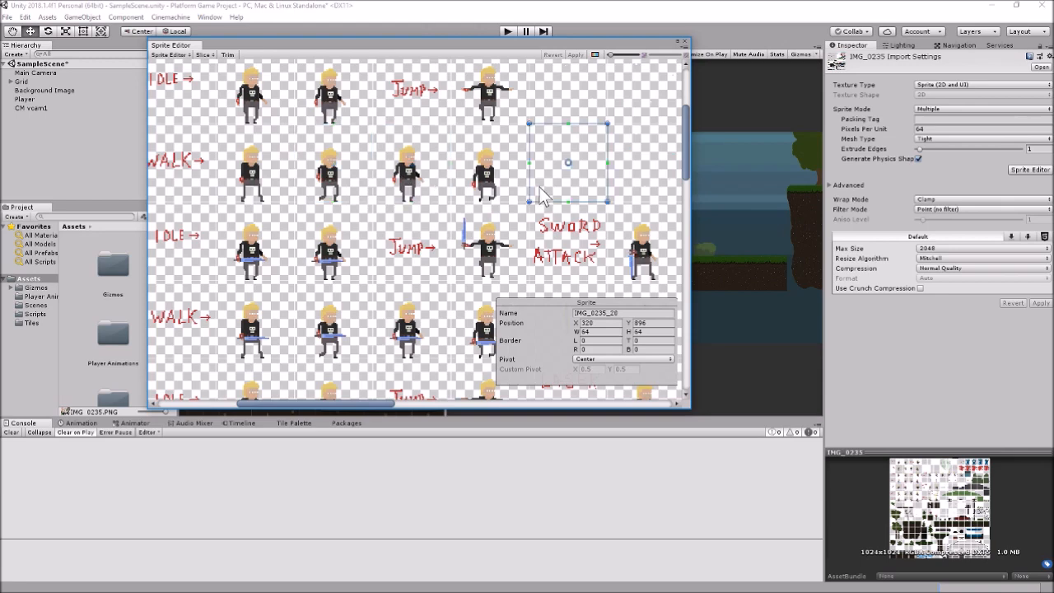
{"action": "left_click", "coordinate": [498, 191]}
{"action": "left_click", "coordinate": [270, 183]}
{"action": "left_click", "coordinate": [337, 186]}
{"action": "left_click", "coordinate": [405, 189]}
{"action": "left_click", "coordinate": [486, 191]}
{"action": "left_click", "coordinate": [269, 183]}
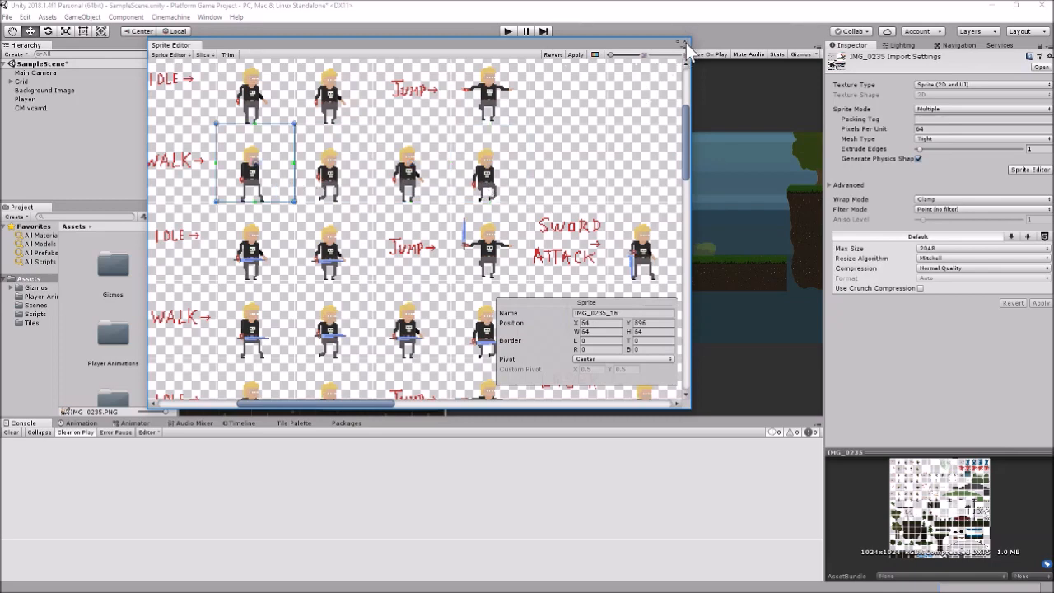
Step: Check the last unarmed walk frame and close the Sprite Editor, reverting the unapplied import settings
{"action": "left_click", "coordinate": [485, 191]}
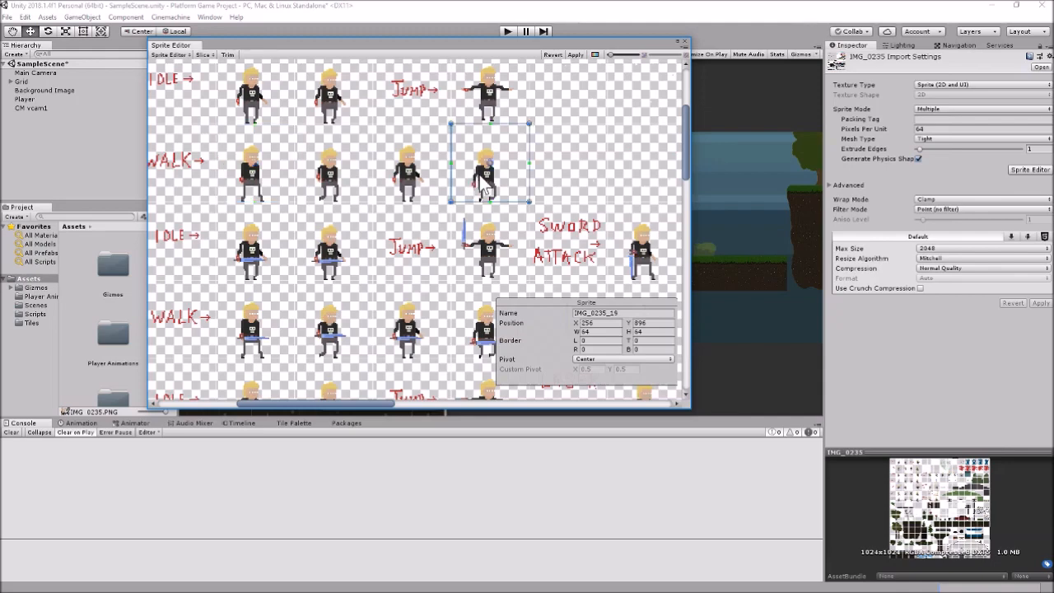
{"action": "left_click", "coordinate": [684, 42]}
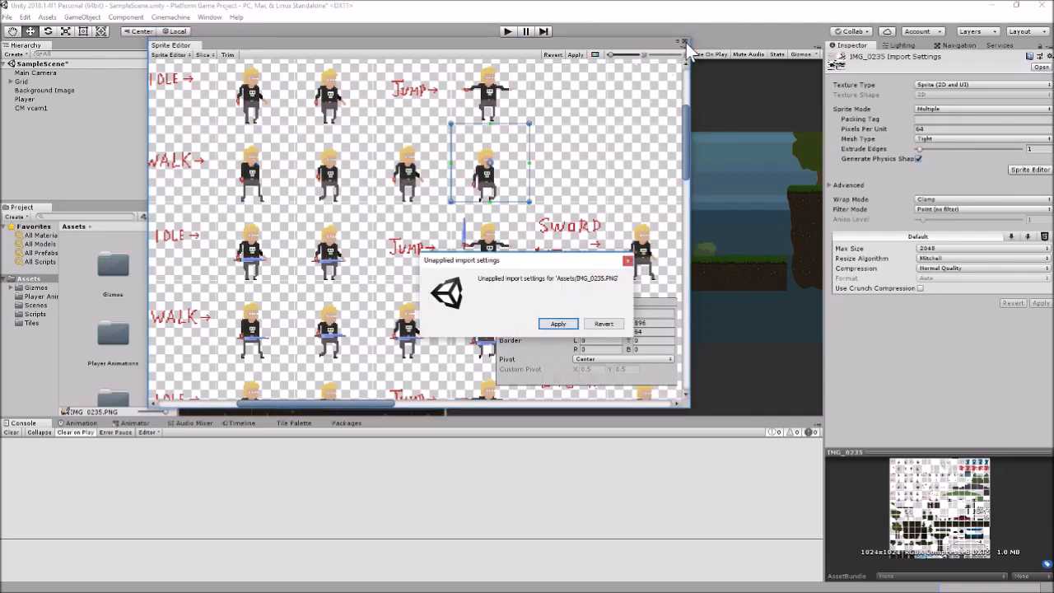
{"action": "left_click", "coordinate": [604, 324]}
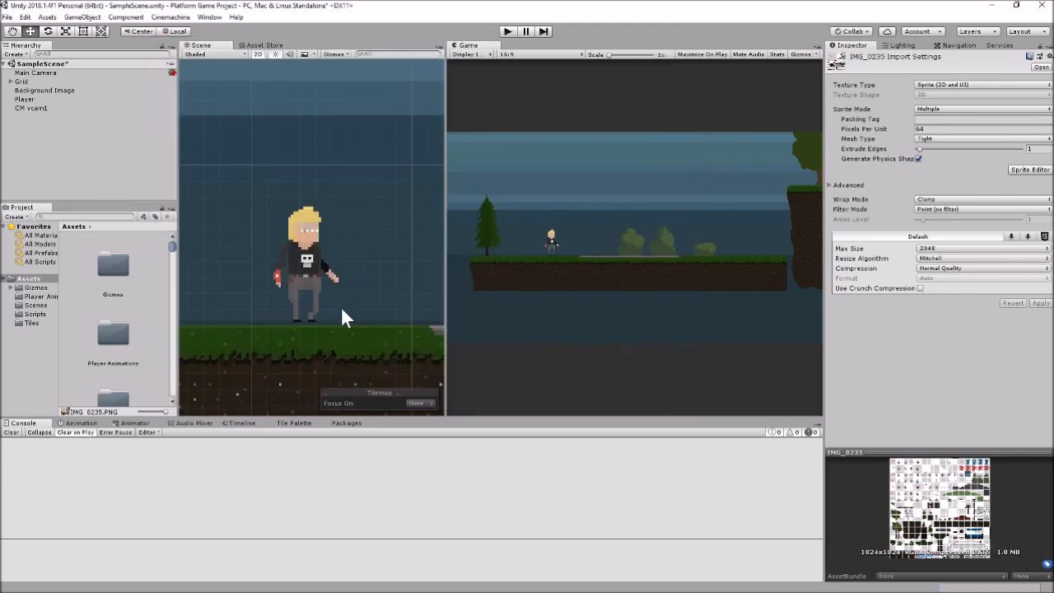
Step: Find the first walk frame, IMG_0235_16, among the sliced sprites in the project assets and select it
{"action": "scroll", "coordinate": [84, 315], "scroll_direction": "down", "scroll_amount": 5}
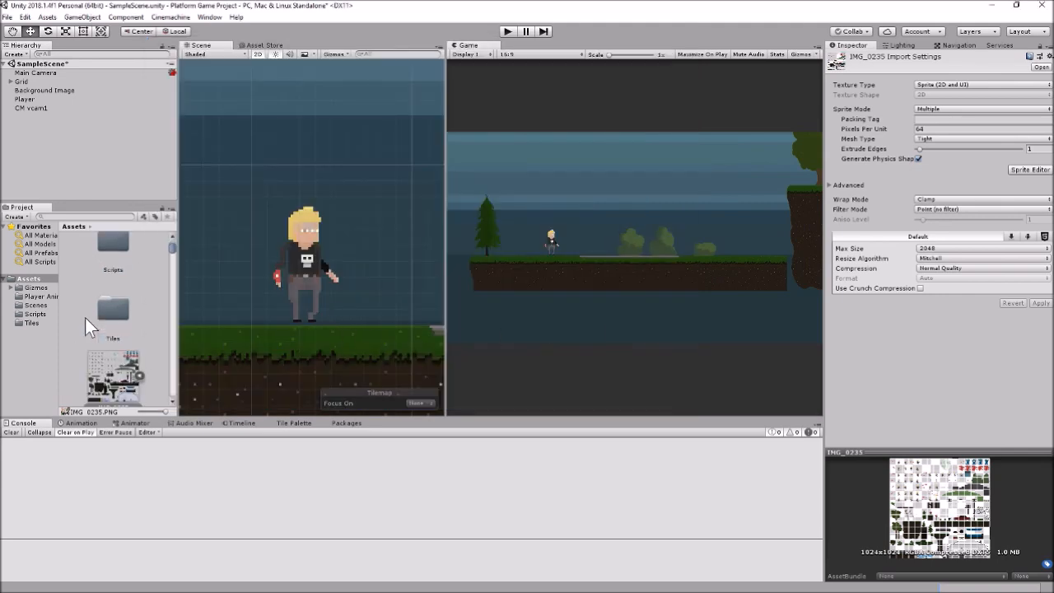
{"action": "scroll", "coordinate": [130, 344], "scroll_direction": "down", "scroll_amount": 1}
{"action": "scroll", "coordinate": [130, 344], "scroll_direction": "down", "scroll_amount": 6}
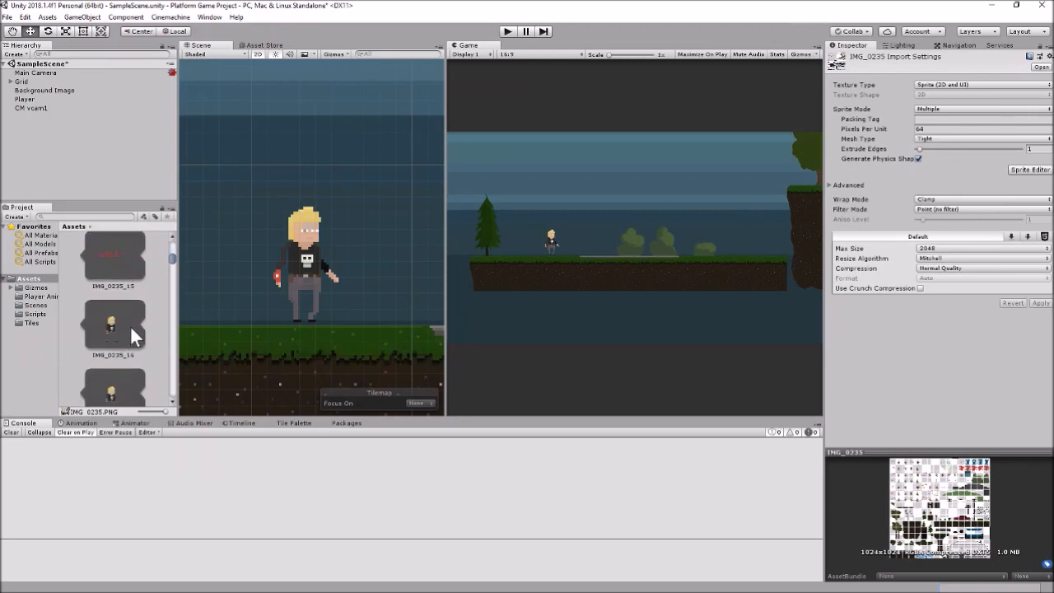
{"action": "left_click", "coordinate": [130, 325]}
{"action": "scroll", "coordinate": [130, 325], "scroll_direction": "down", "scroll_amount": 3}
{"action": "scroll", "coordinate": [130, 326], "scroll_direction": "up", "scroll_amount": 3}
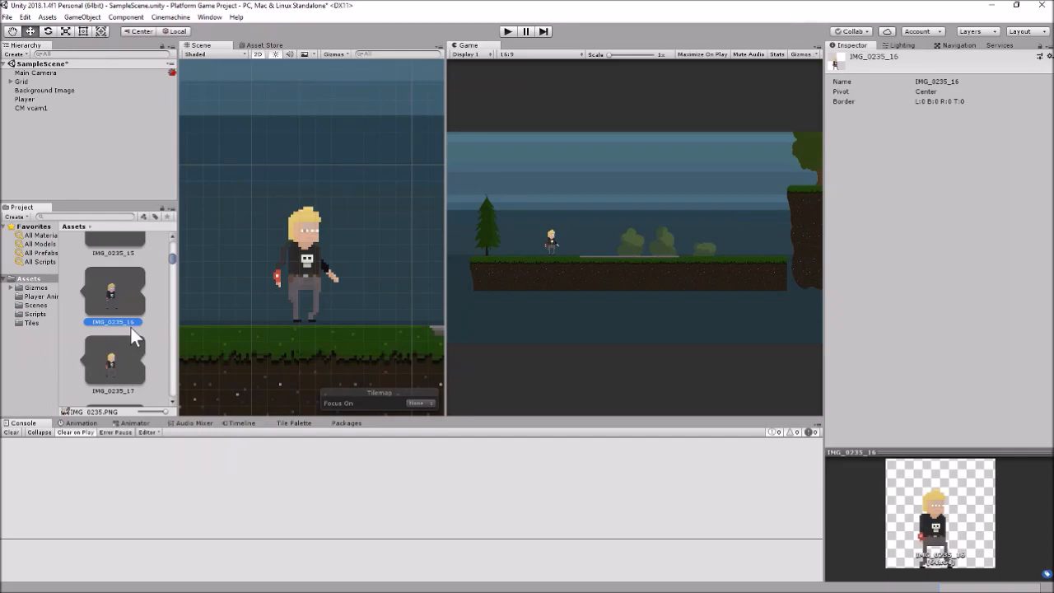
Step: Show the Player object's PlayerIdle animation, expand its Sprite property track and check the list of available clips
{"action": "left_click", "coordinate": [29, 100]}
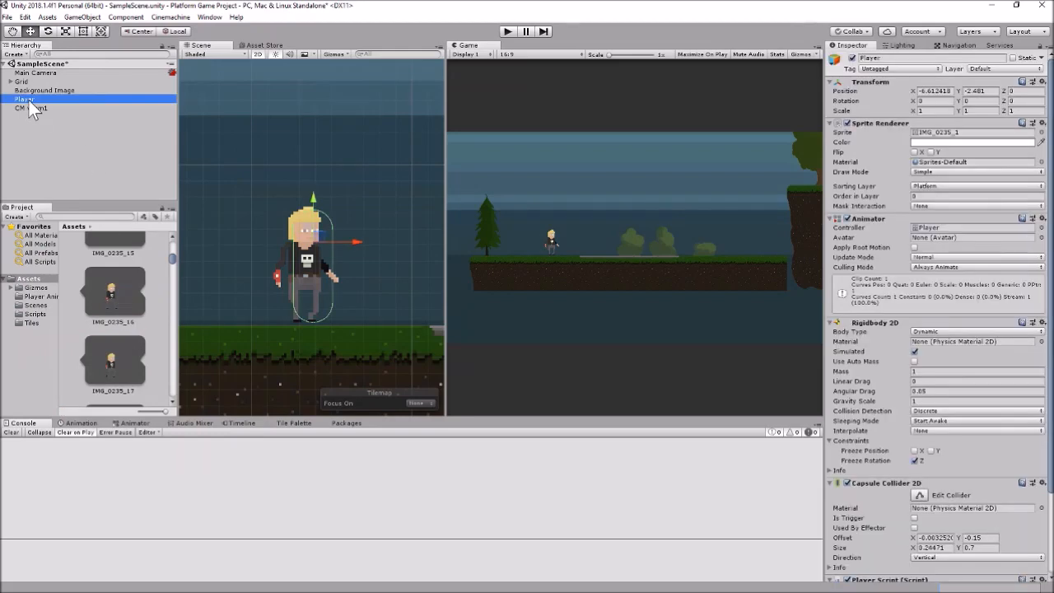
{"action": "left_click", "coordinate": [86, 424]}
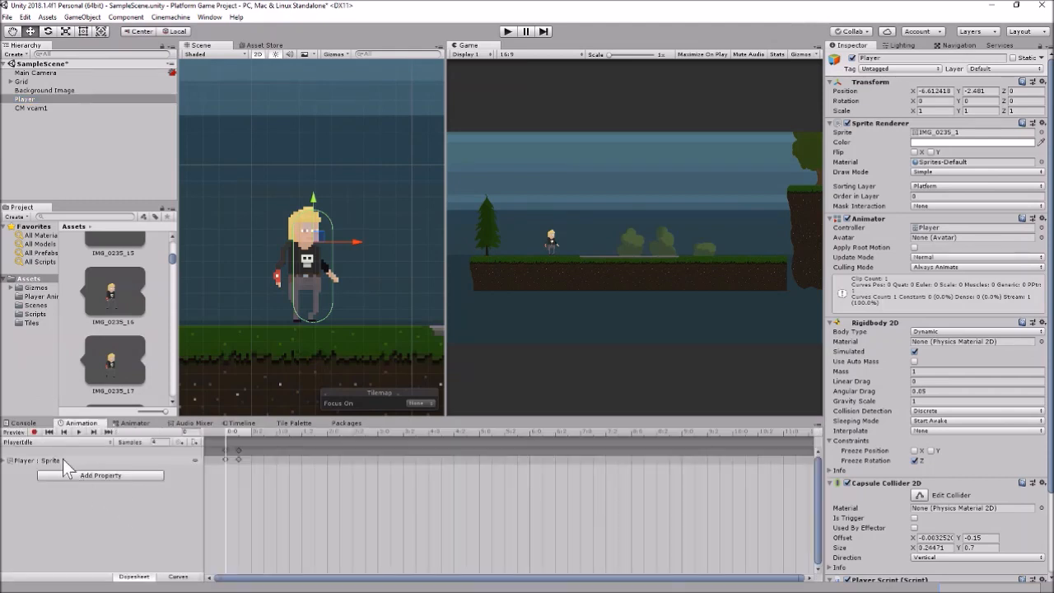
{"action": "left_click", "coordinate": [10, 462]}
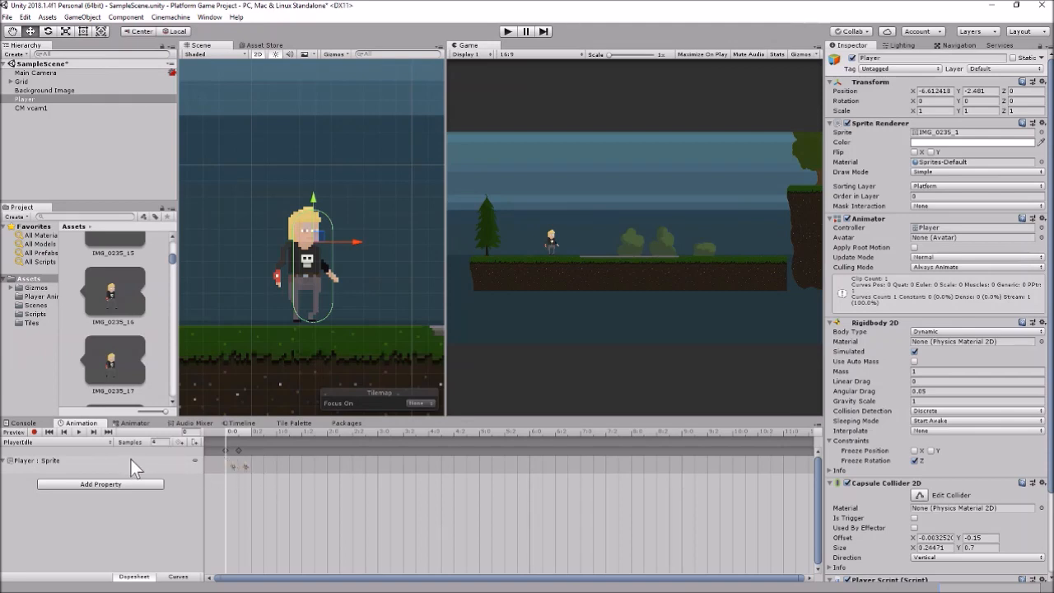
{"action": "left_click", "coordinate": [44, 441]}
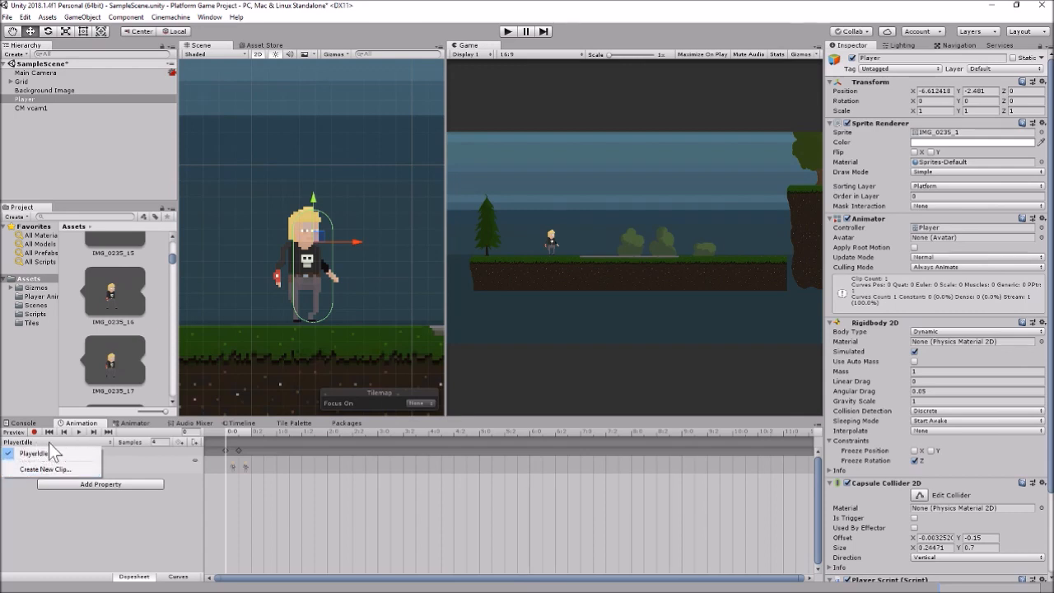
{"action": "left_click", "coordinate": [180, 517]}
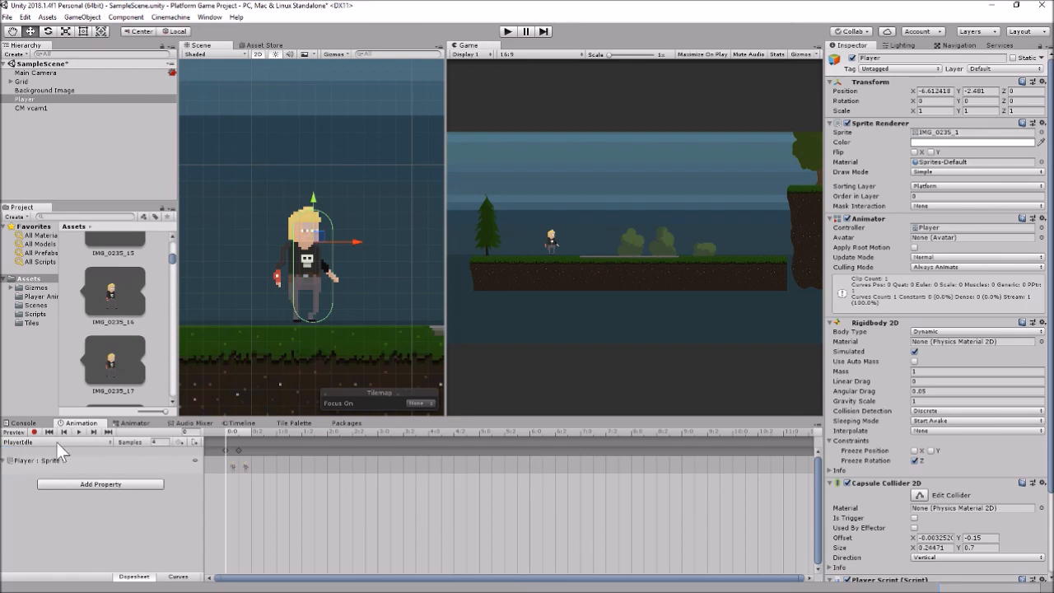
Step: Create a new animation clip for the Player named PlayerWalk and save it in the Player Animations folder
{"action": "left_click", "coordinate": [99, 443]}
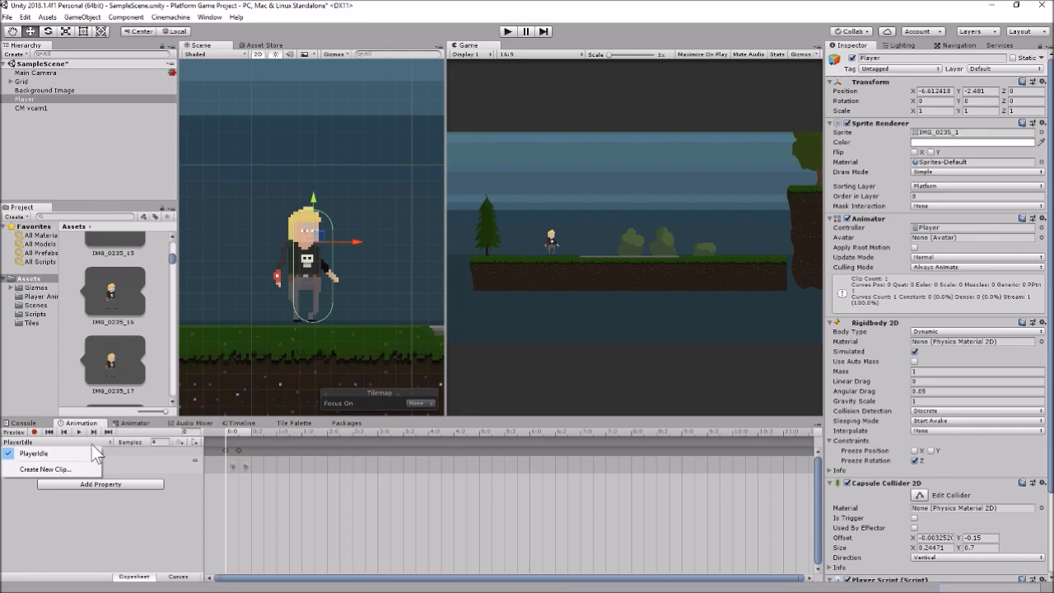
{"action": "left_click", "coordinate": [63, 469]}
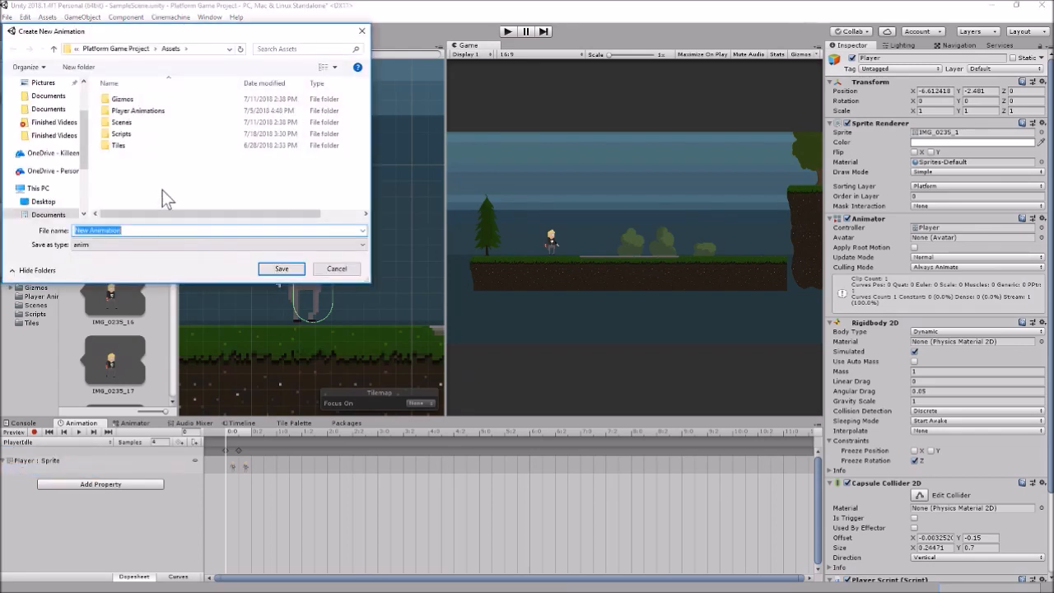
{"action": "type", "text": "Walk"}
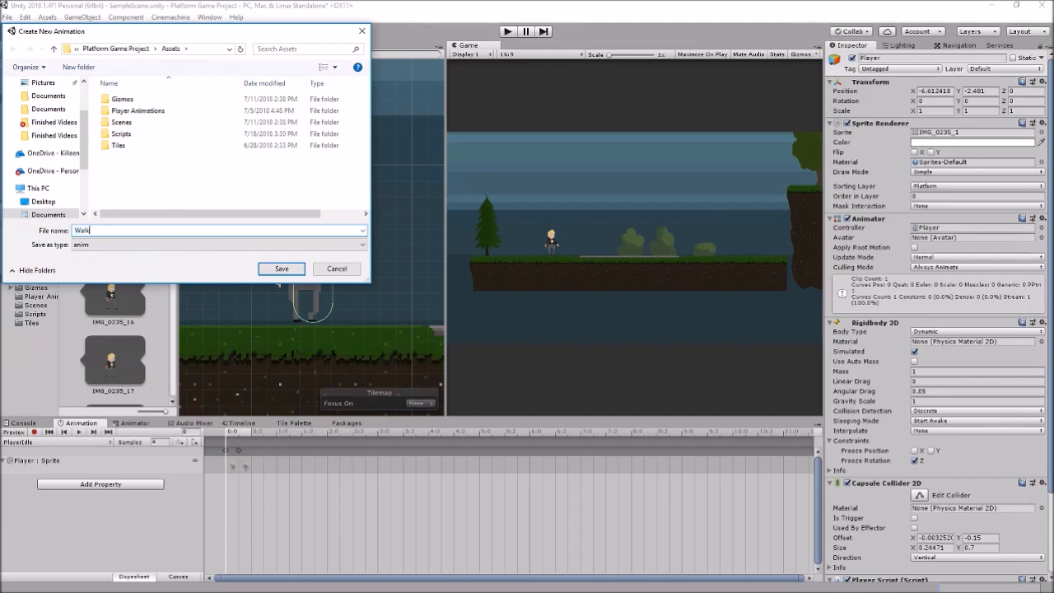
{"action": "double_click", "coordinate": [141, 111]}
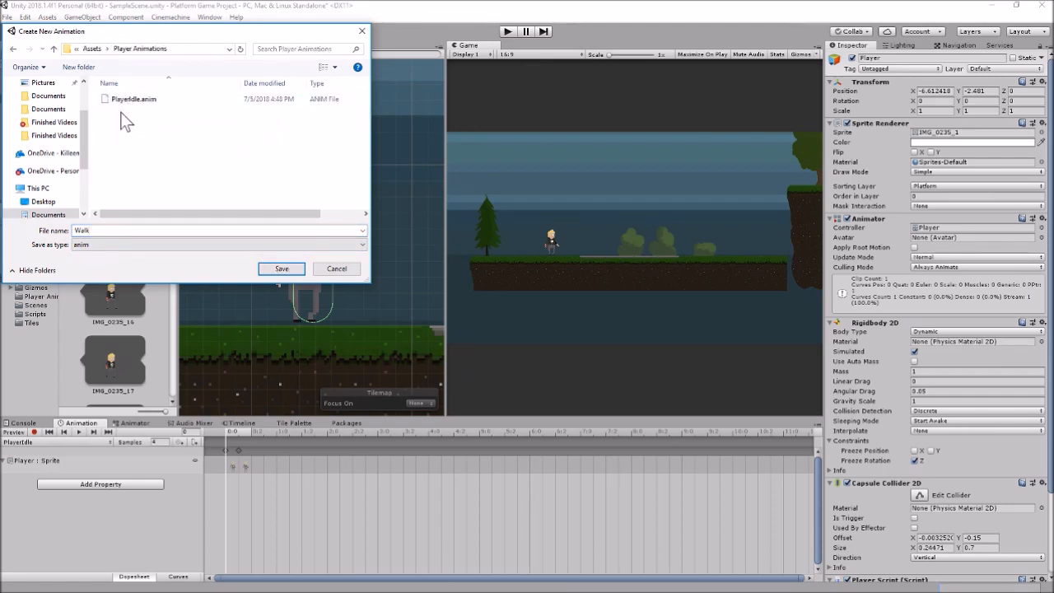
{"action": "double_click", "coordinate": [85, 230]}
{"action": "type", "text": "Player"}
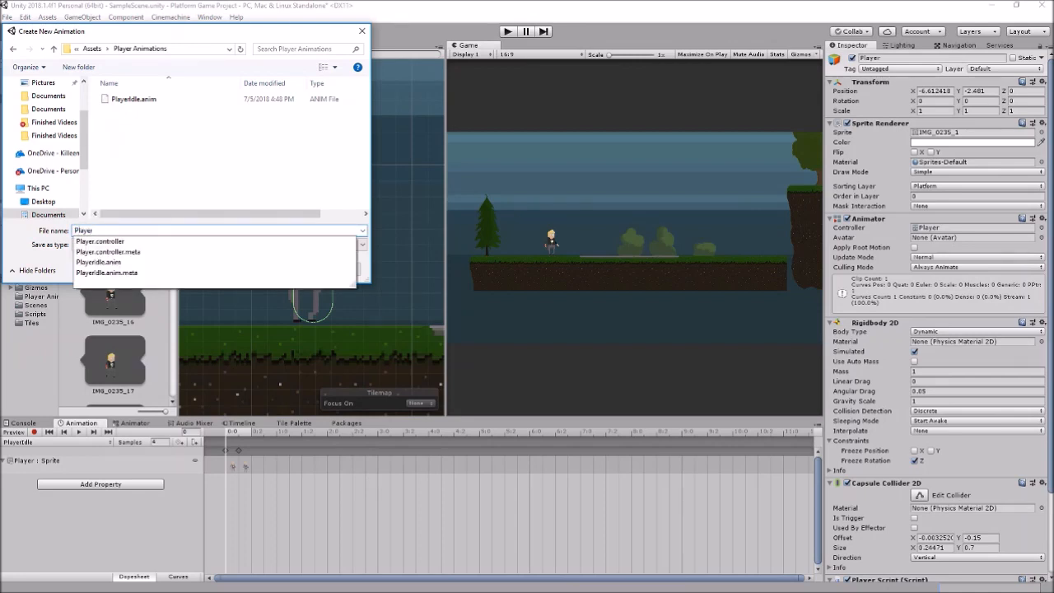
{"action": "type", "text": "Walk"}
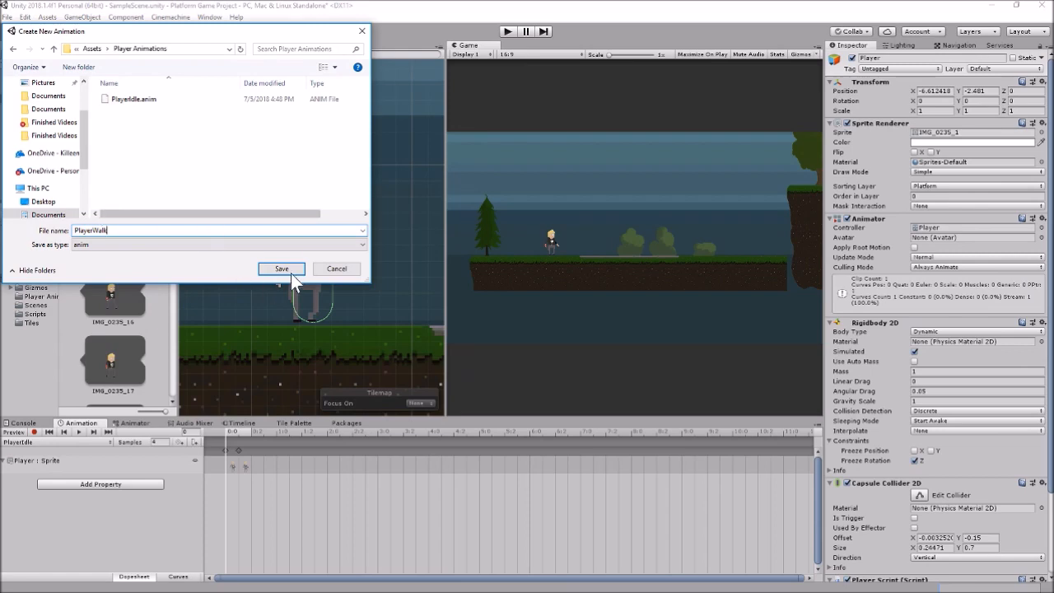
{"action": "left_click", "coordinate": [291, 273]}
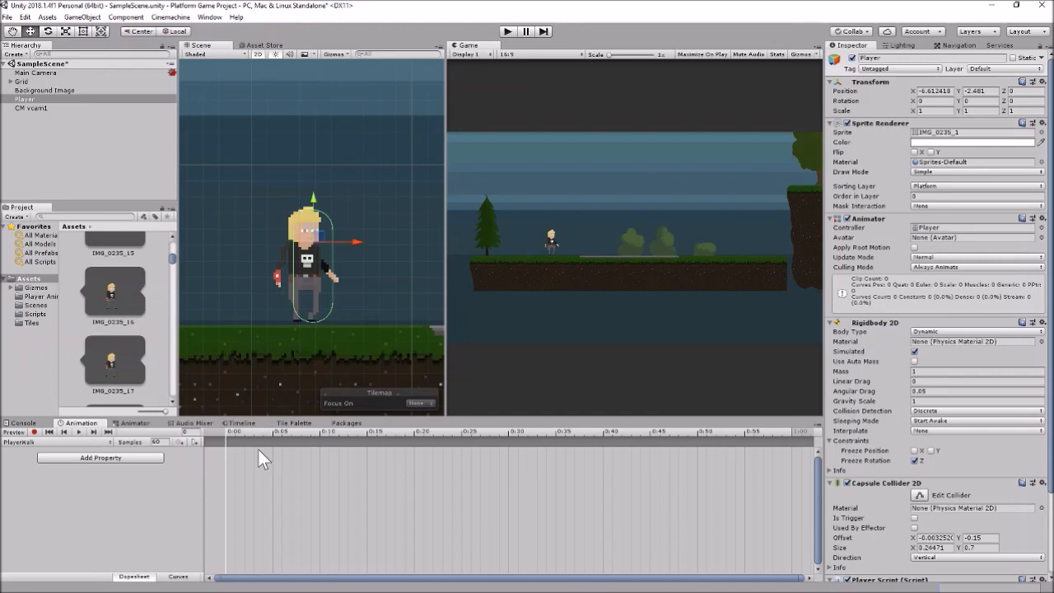
Step: Add the sprites IMG_0235_16 through IMG_0235_19 as keyframes of the PlayerWalk clip and preview the animation
{"action": "left_click", "coordinate": [131, 281]}
{"action": "scroll", "coordinate": [131, 284], "scroll_direction": "down", "scroll_amount": 3}
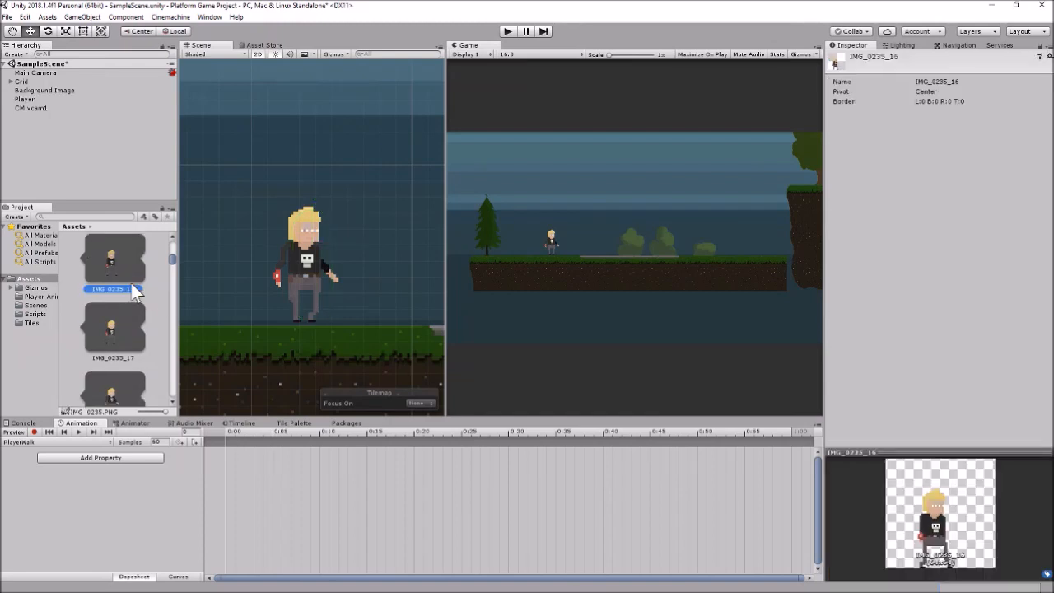
{"action": "scroll", "coordinate": [131, 284], "scroll_direction": "down", "scroll_amount": 1}
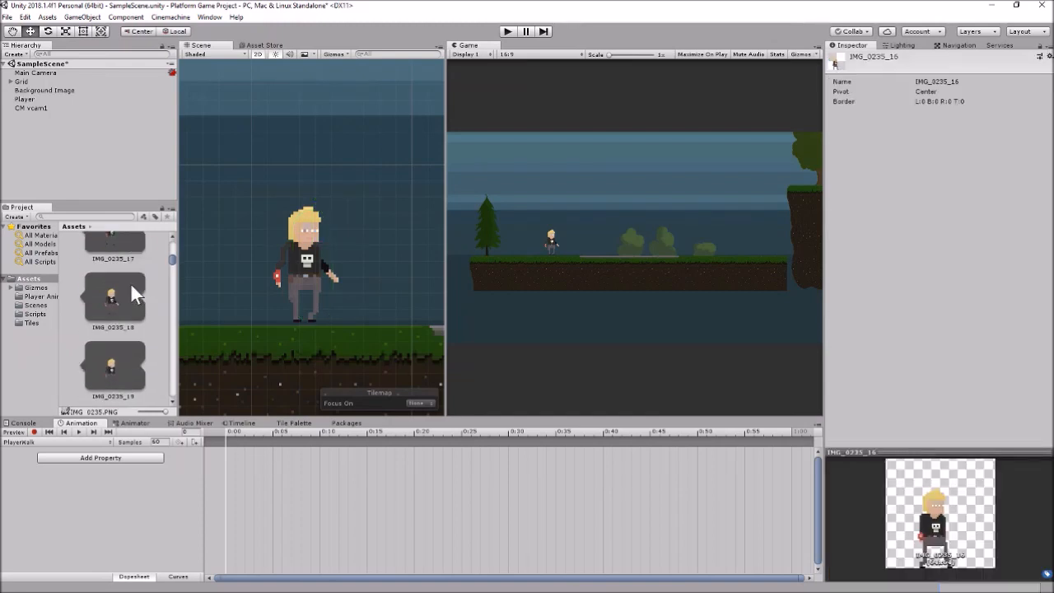
{"action": "left_click", "coordinate": [129, 365], "text": "shift"}
{"action": "scroll", "coordinate": [129, 366], "scroll_direction": "up", "scroll_amount": 2}
{"action": "scroll", "coordinate": [129, 365], "scroll_direction": "down", "scroll_amount": 4}
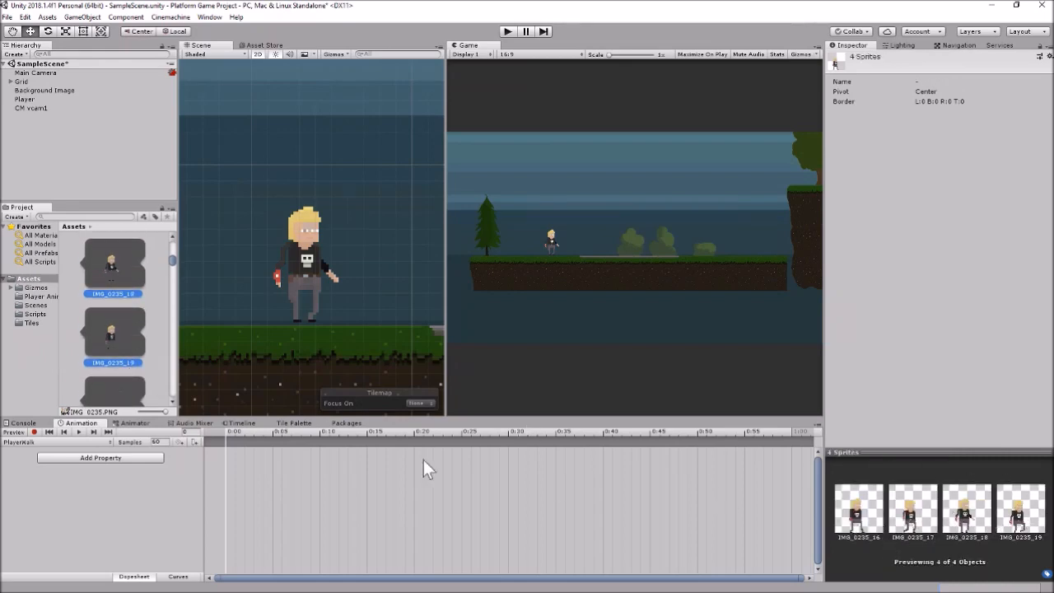
{"action": "left_click_drag", "start_coordinate": [104, 264], "coordinate": [247, 457]}
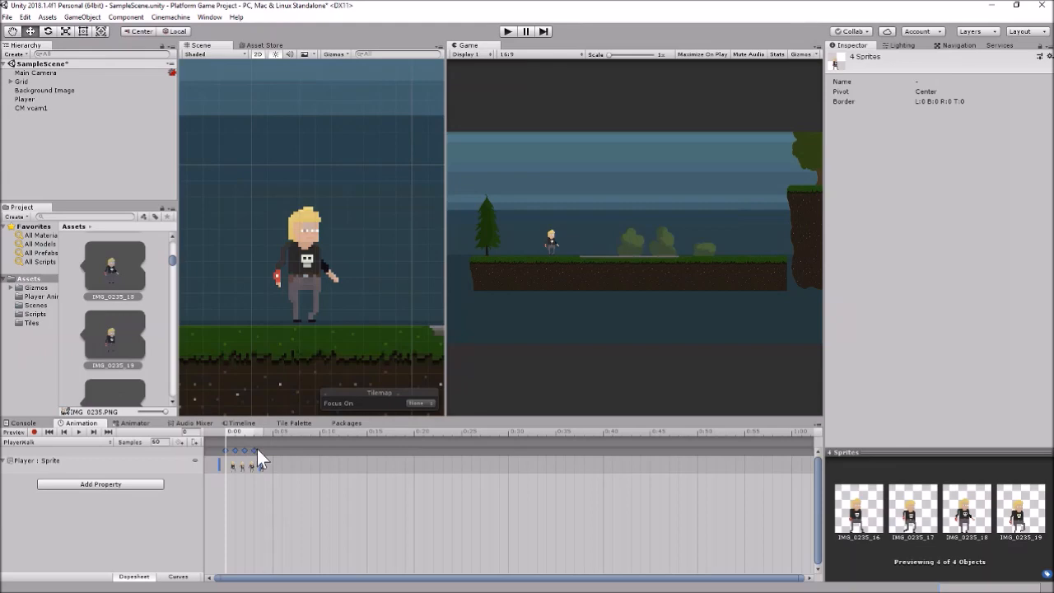
{"action": "left_click", "coordinate": [78, 432]}
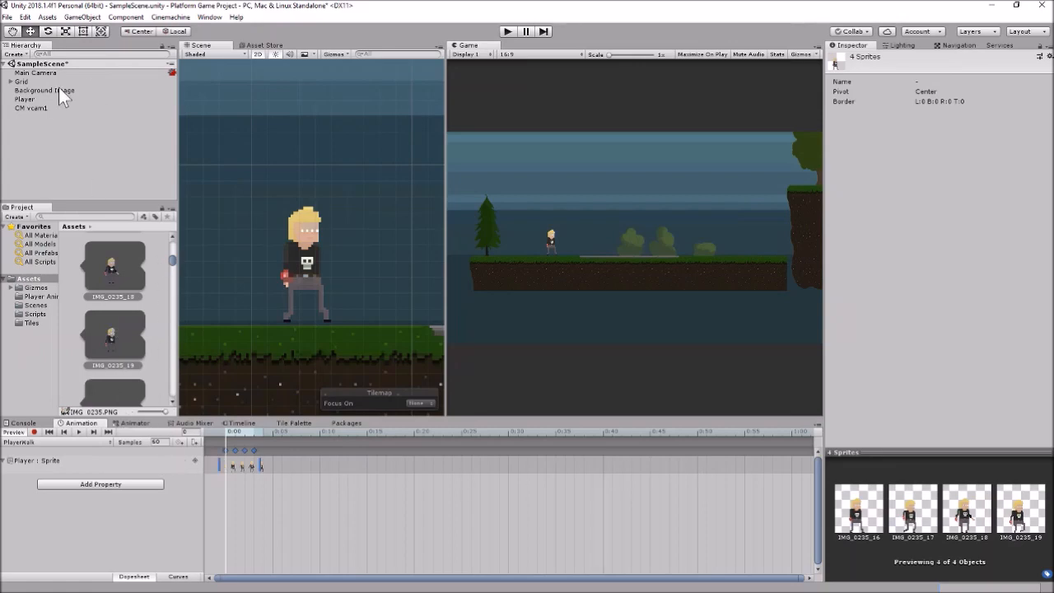
Step: Open the Player's animator controller and arrange the PlayerIdle state above the PlayerWalk state, clear of the other nodes
{"action": "left_click", "coordinate": [35, 99]}
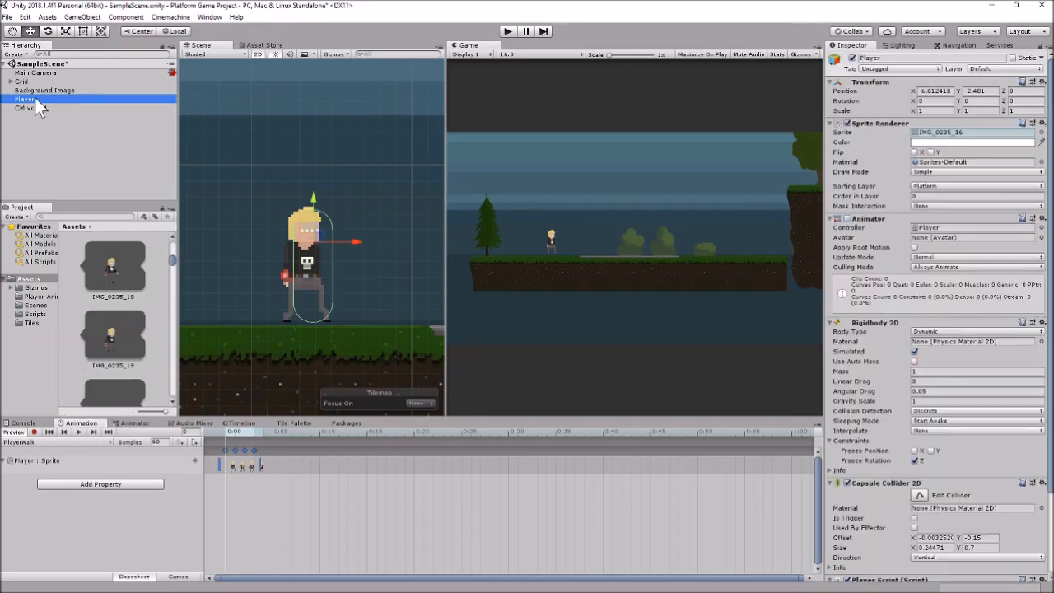
{"action": "double_click", "coordinate": [942, 227]}
{"action": "left_click_drag", "start_coordinate": [568, 426], "coordinate": [549, 254]}
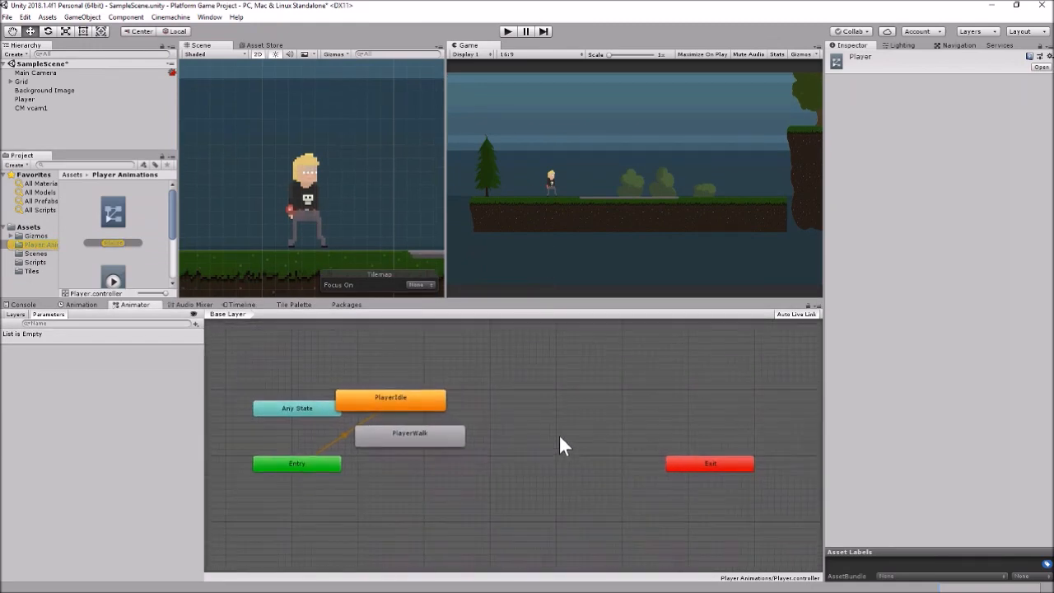
{"action": "left_click_drag", "start_coordinate": [435, 447], "coordinate": [482, 508]}
{"action": "left_click_drag", "start_coordinate": [409, 420], "coordinate": [495, 417]}
{"action": "left_click_drag", "start_coordinate": [486, 506], "coordinate": [500, 489]}
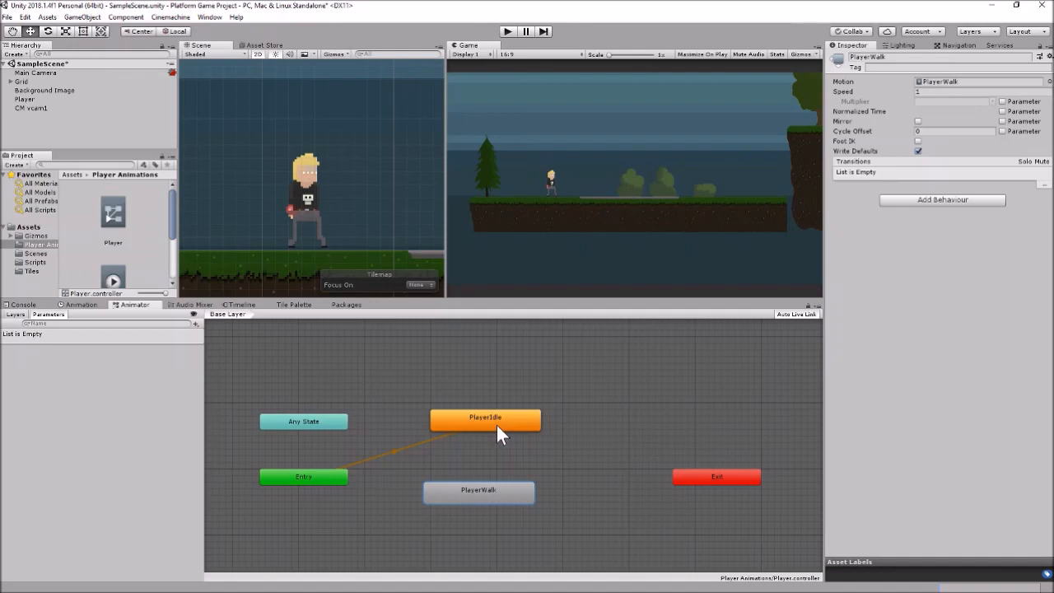
Step: Make PlayerWalk the layer's default state and run the game briefly to check the walk animation
{"action": "right_click", "coordinate": [506, 492]}
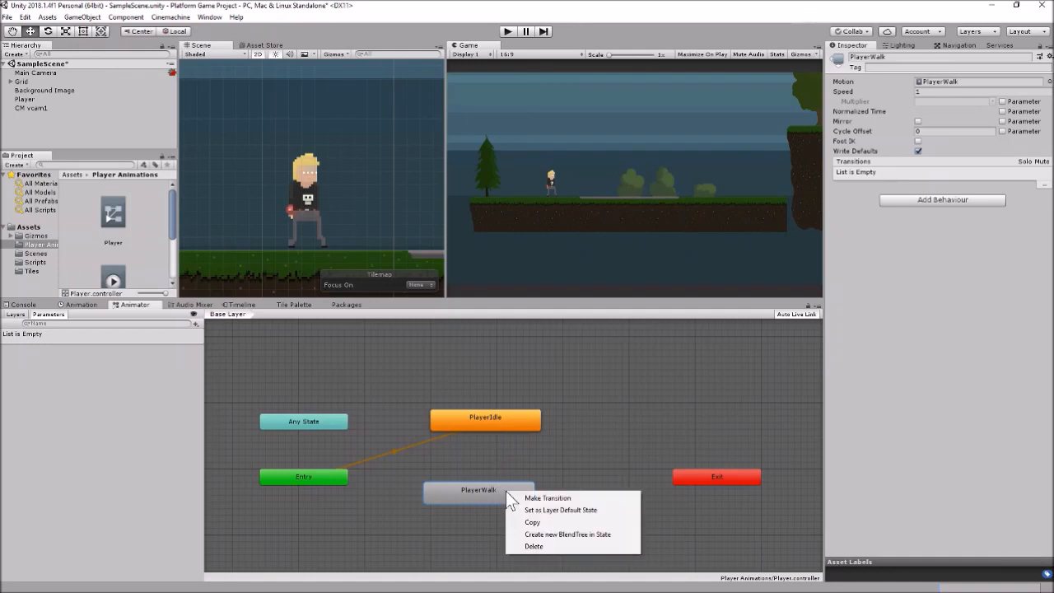
{"action": "left_click", "coordinate": [557, 511]}
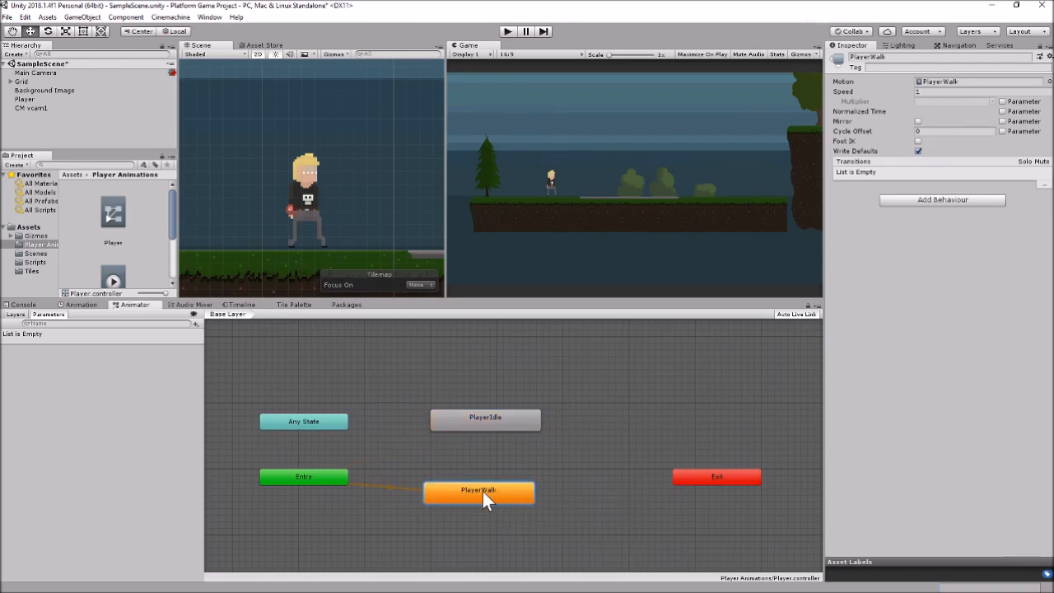
{"action": "left_click", "coordinate": [507, 32]}
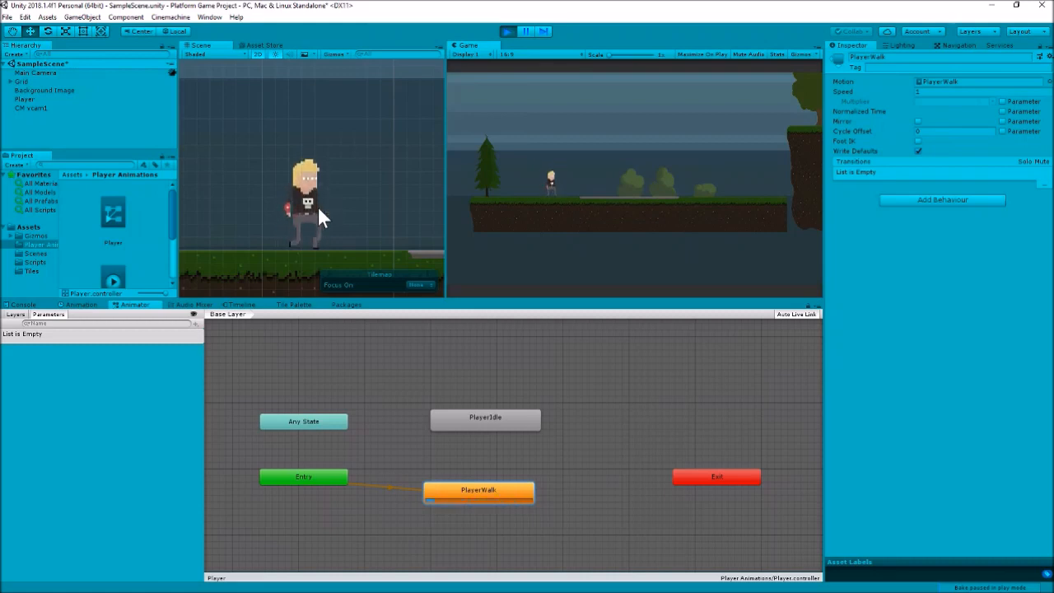
{"action": "left_click", "coordinate": [507, 32]}
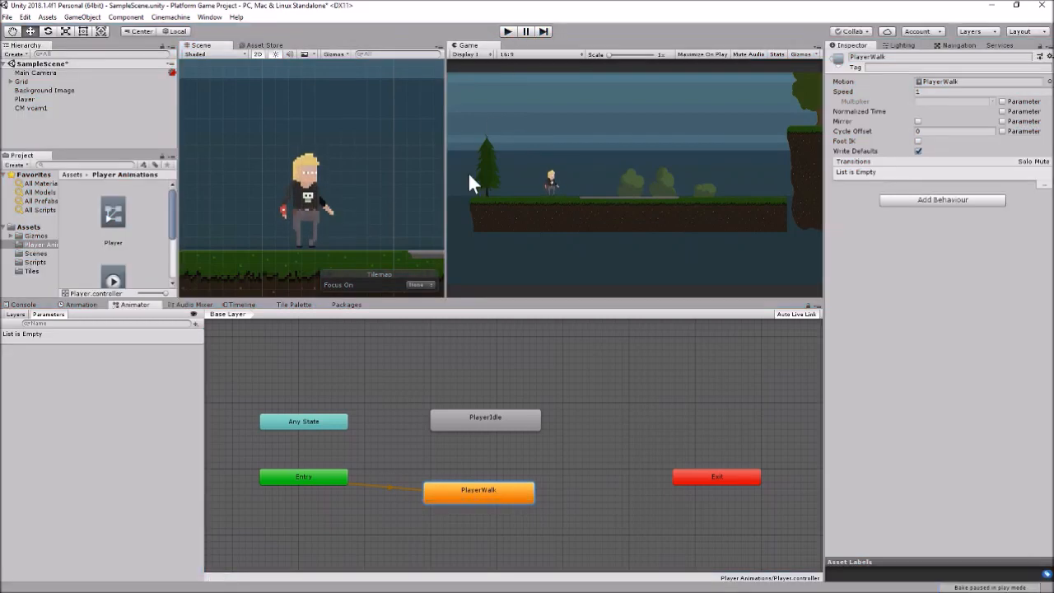
Step: Set the PlayerWalk clip's sample rate to 4 and preview the slower animation
{"action": "left_click", "coordinate": [83, 305]}
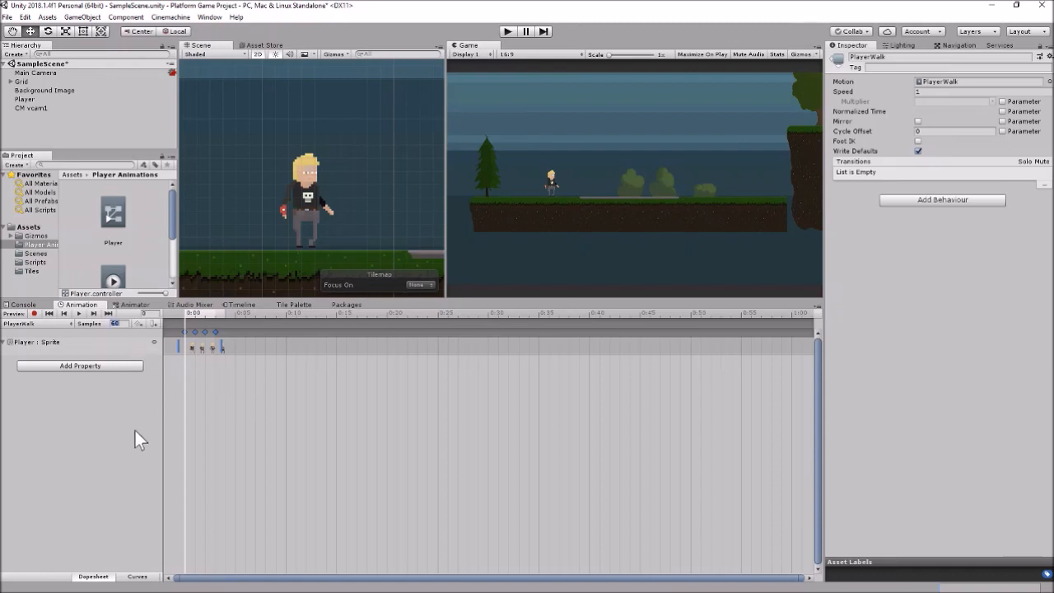
{"action": "type", "text": "4"}
{"action": "key", "text": "Return"}
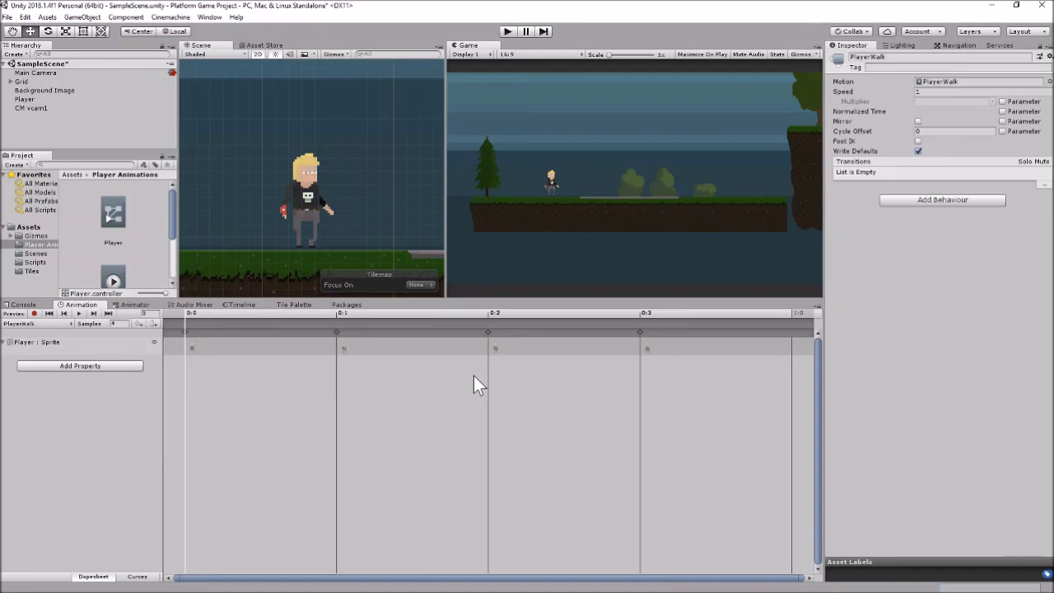
{"action": "left_click", "coordinate": [77, 313]}
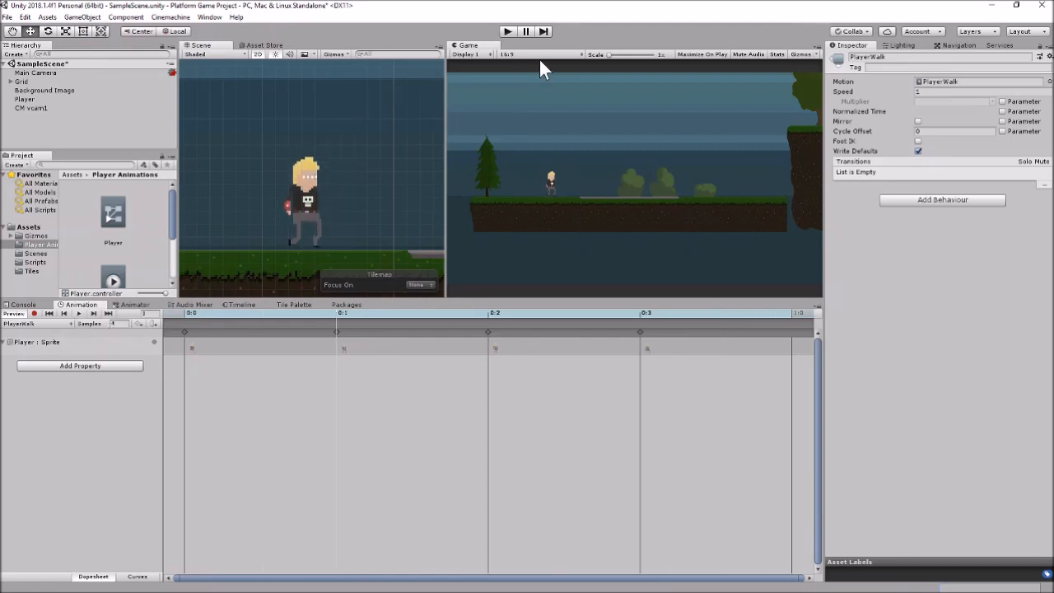
Step: Enlarge the Scene and Game views, run the game and walk the player back and forth to check the animation speed
{"action": "left_click_drag", "start_coordinate": [498, 296], "coordinate": [497, 466]}
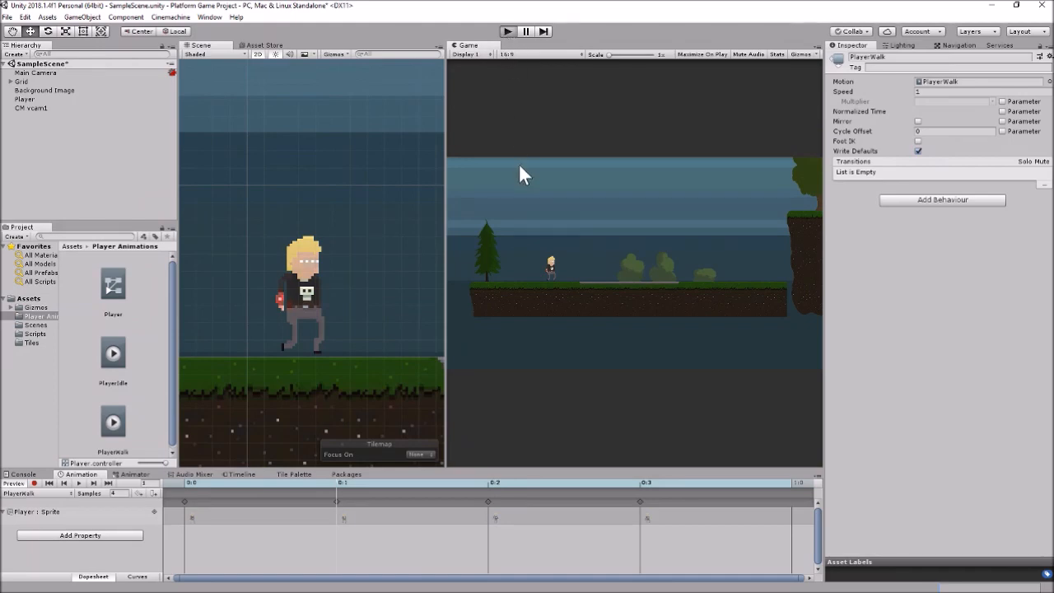
{"action": "key", "text": "ctrl+p"}
{"action": "key", "text": "Right"}
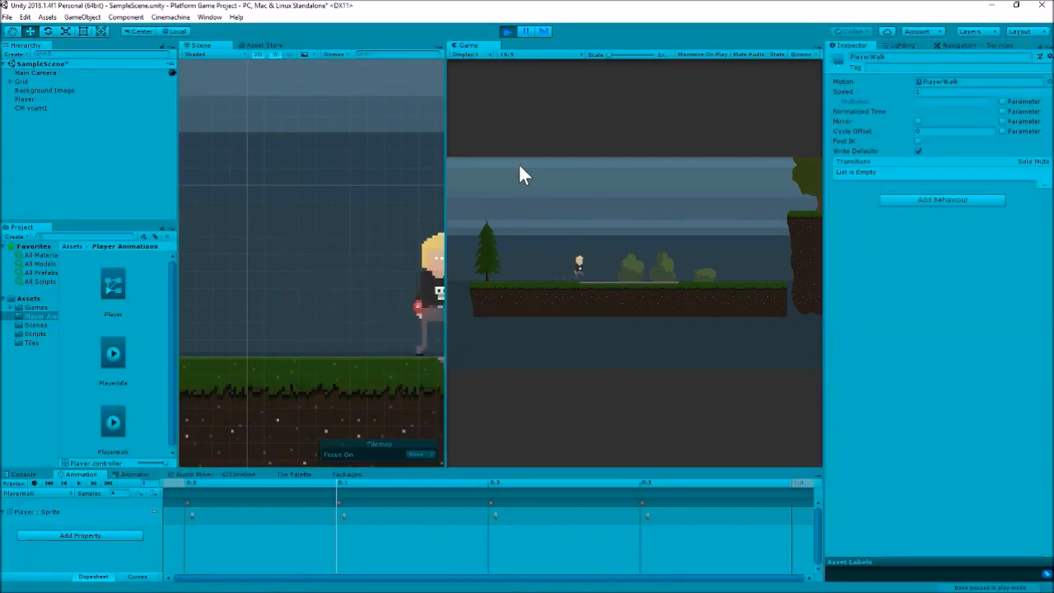
{"action": "key", "text": "Left"}
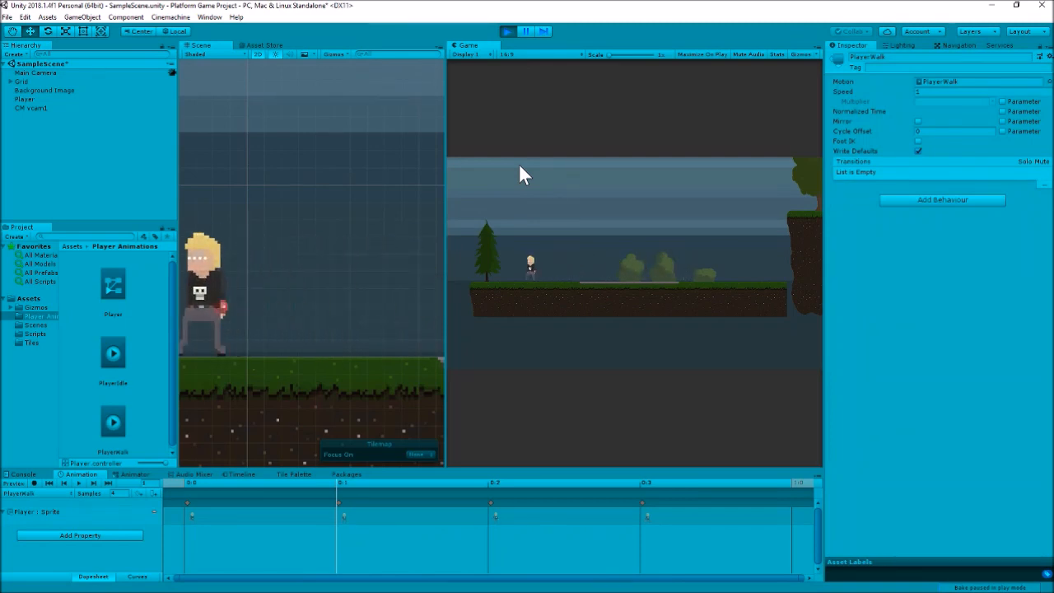
{"action": "key", "text": "Right"}
{"action": "key", "text": "Right"}
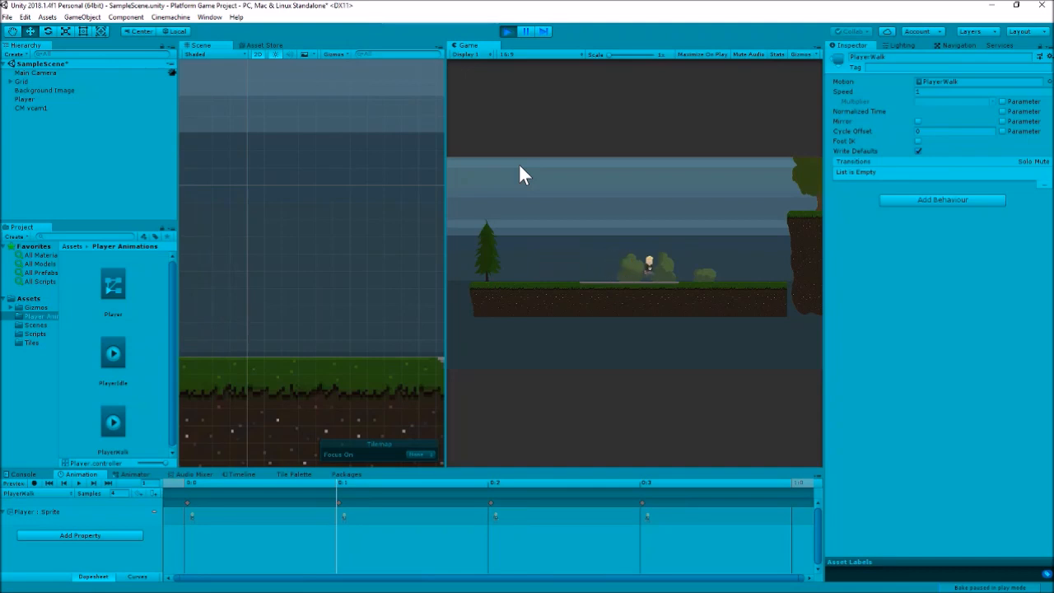
{"action": "key", "text": "Left"}
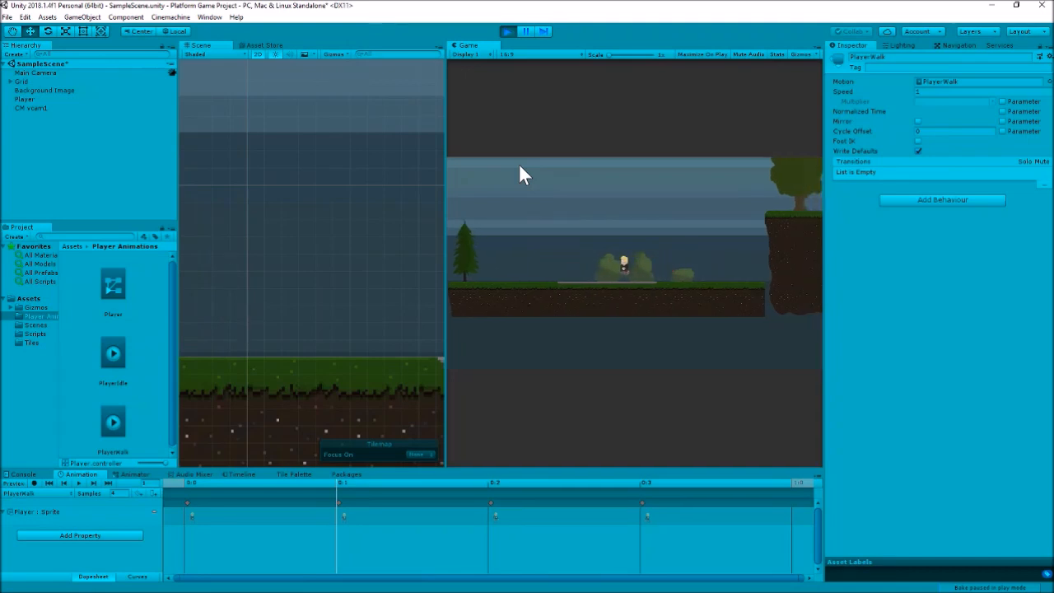
{"action": "key", "text": "Right"}
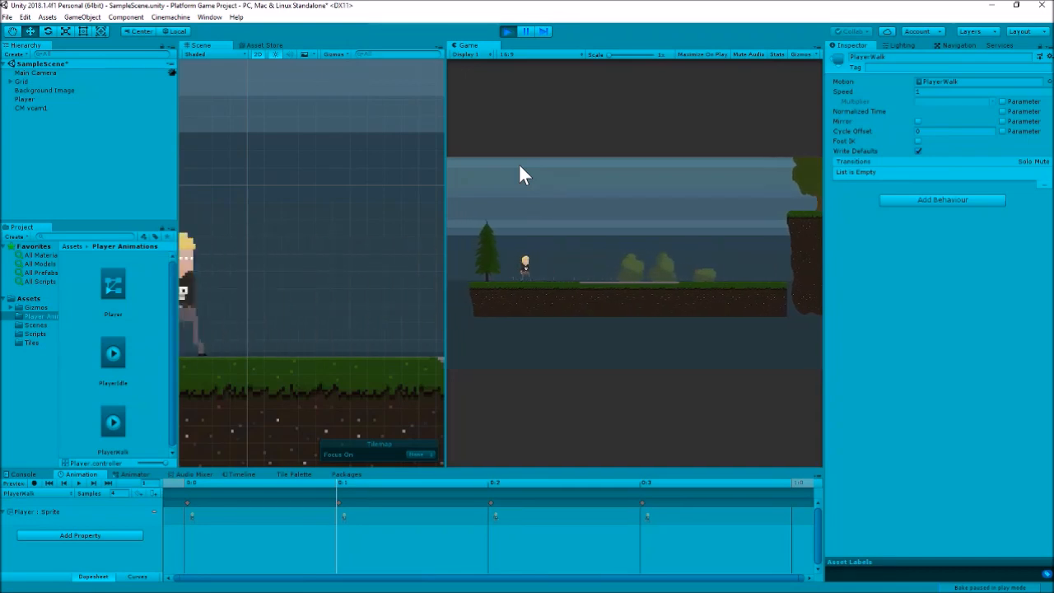
{"action": "key", "text": "Left"}
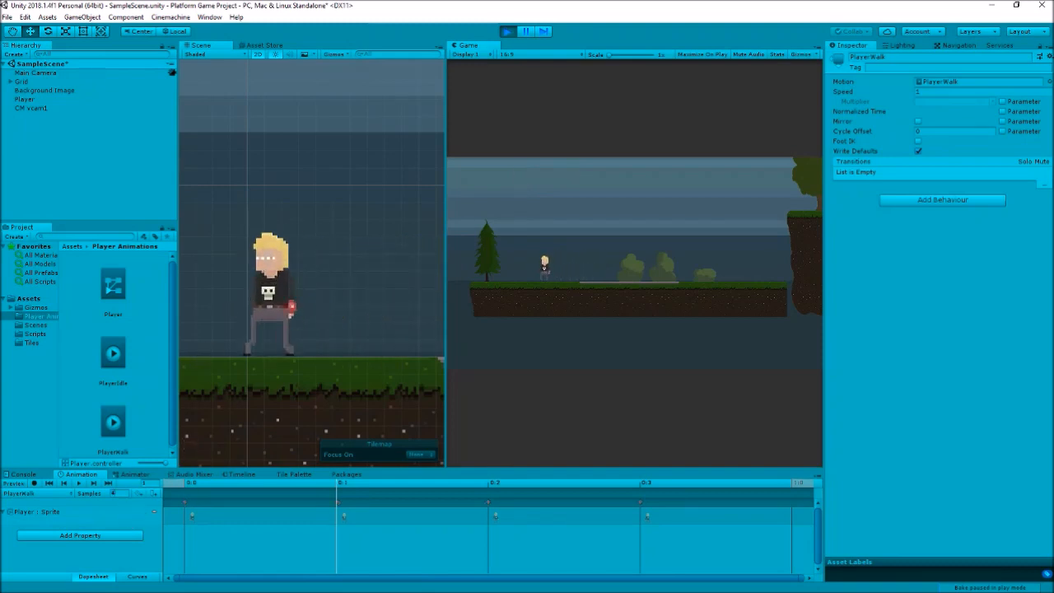
Step: Set the PlayerWalk clip's sample rate to 8 and walk the player in both directions to test the new speed
{"action": "key", "text": "Return"}
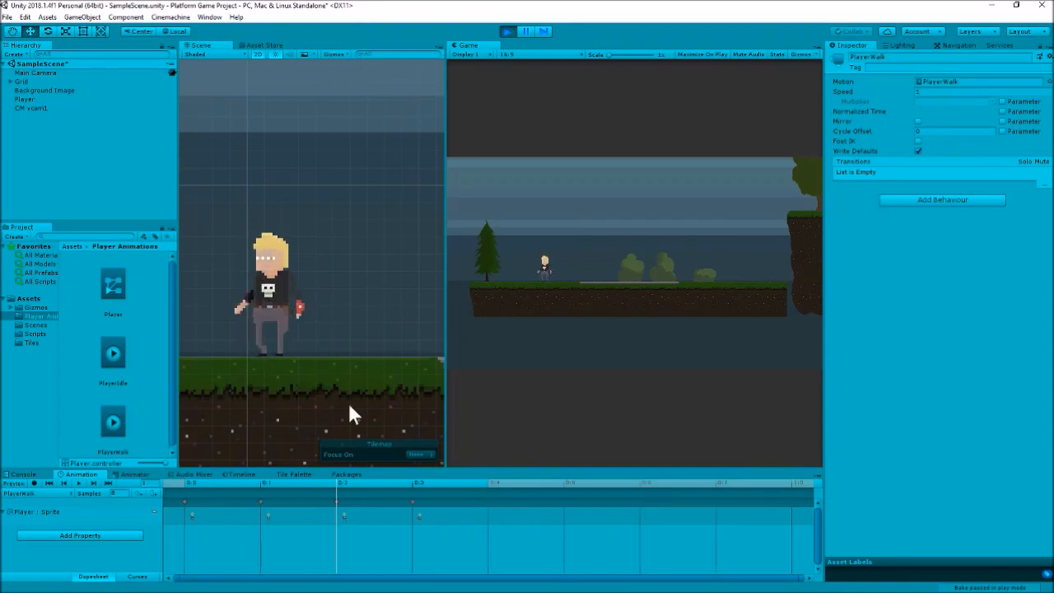
{"action": "key", "text": "Right"}
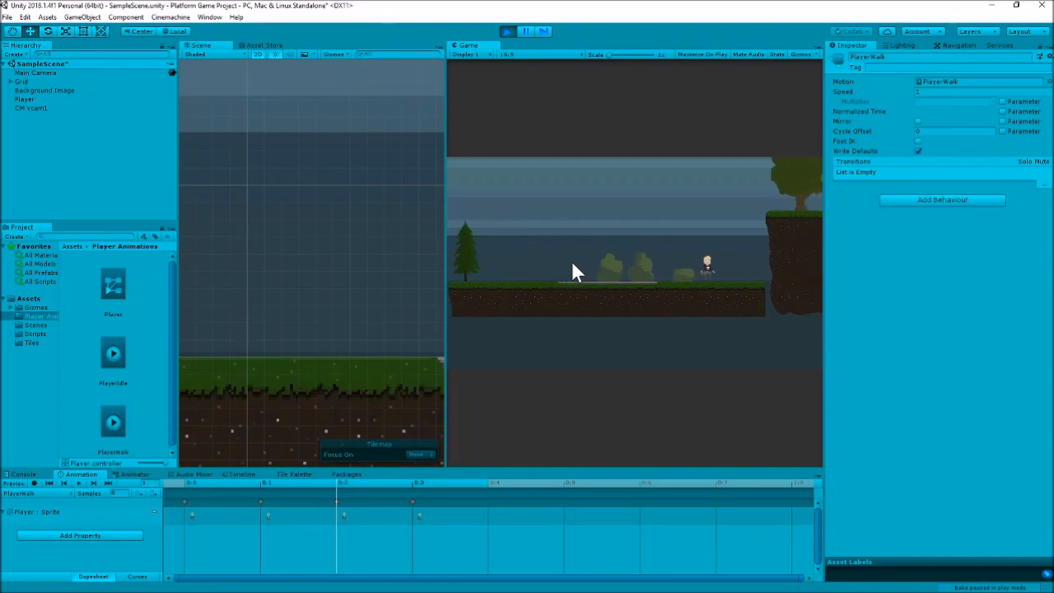
{"action": "key", "text": "Left"}
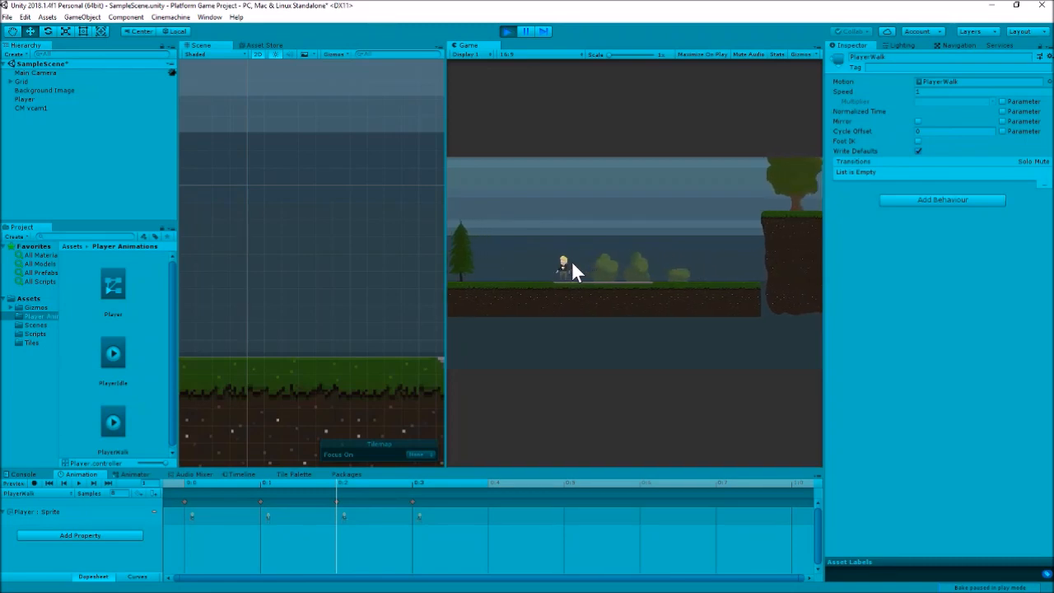
{"action": "key", "text": "Right"}
{"action": "key", "text": "Right"}
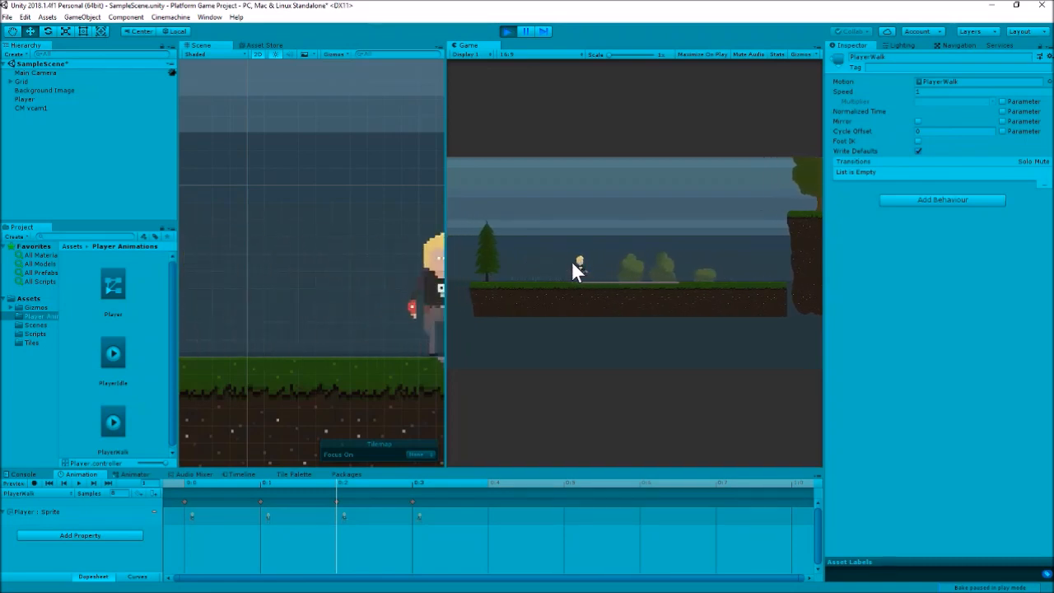
{"action": "key", "text": "Left"}
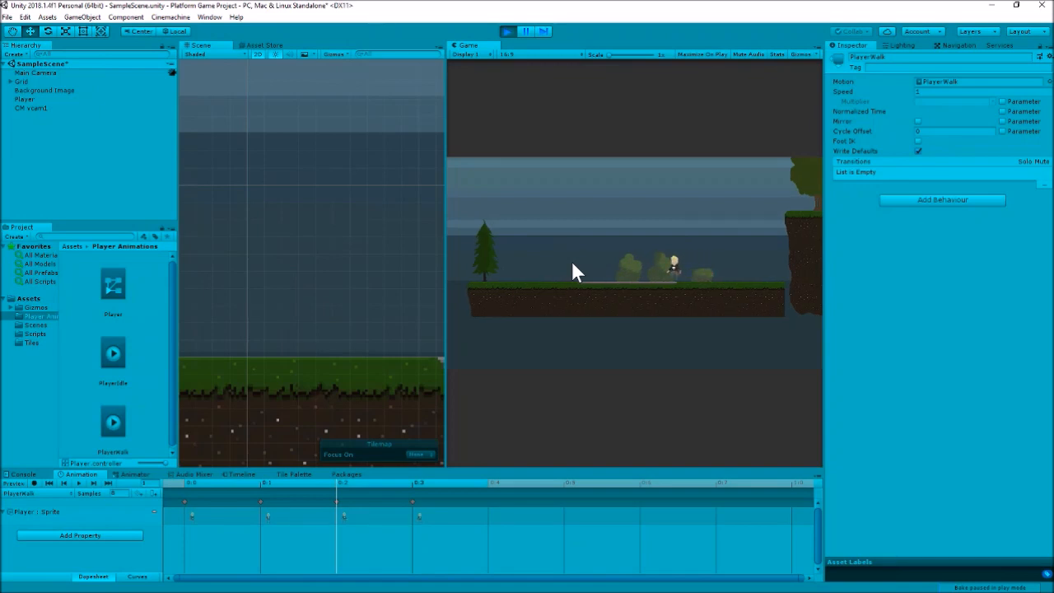
{"action": "key", "text": "Right"}
{"action": "key", "text": "Left"}
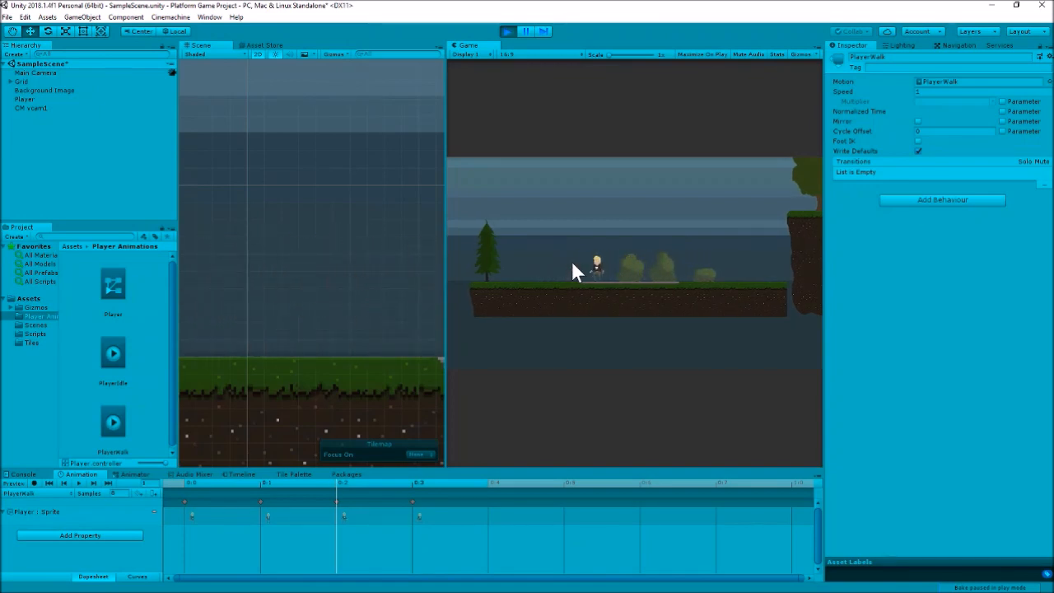
Step: Stop the game, enlarge the Animator graph and make PlayerIdle the layer's default state
{"action": "left_click", "coordinate": [508, 32]}
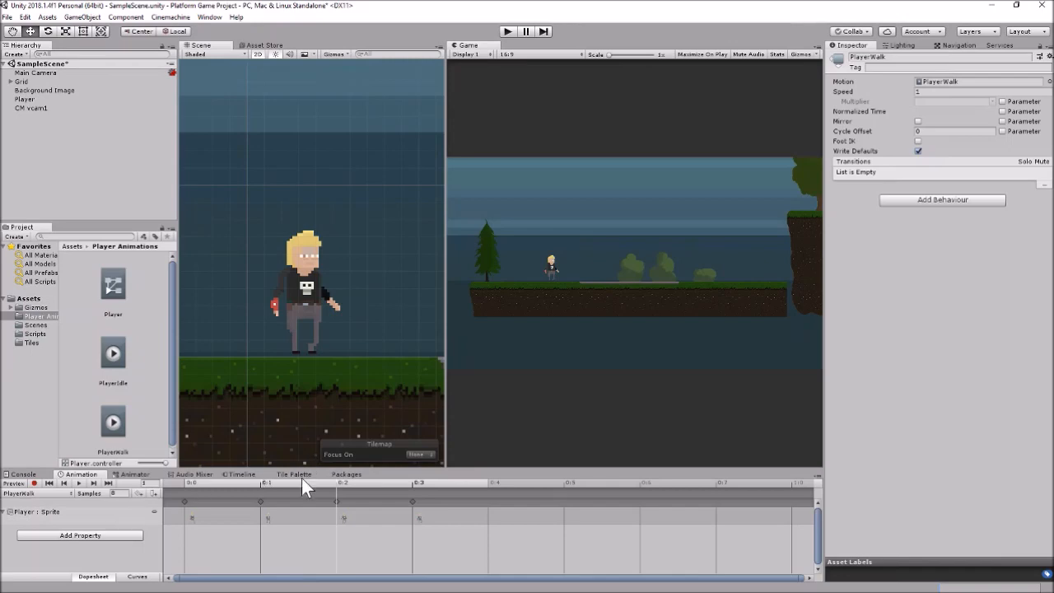
{"action": "left_click", "coordinate": [134, 476]}
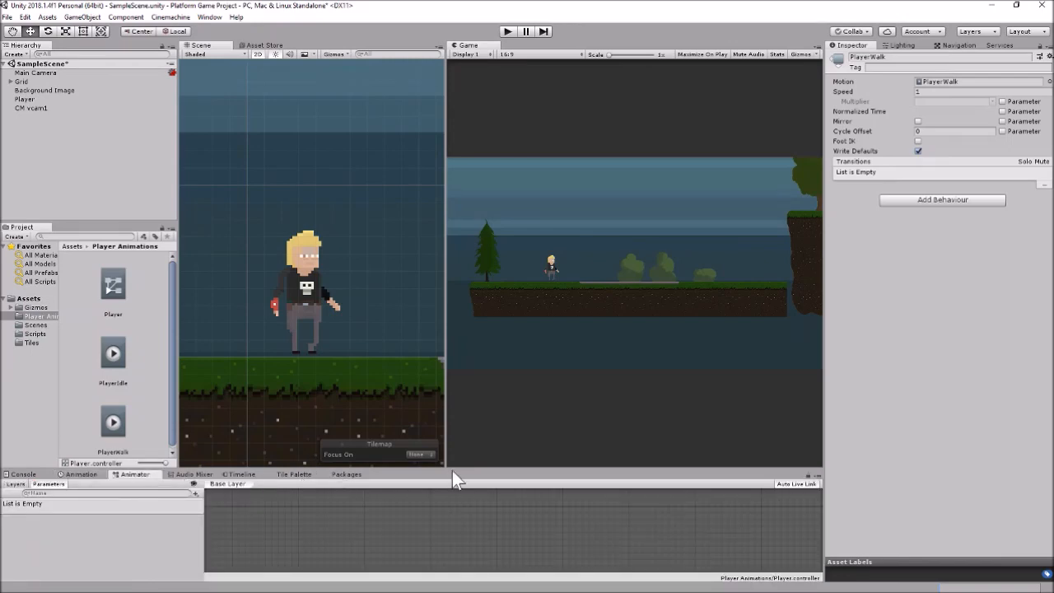
{"action": "left_click_drag", "start_coordinate": [456, 468], "coordinate": [474, 274]}
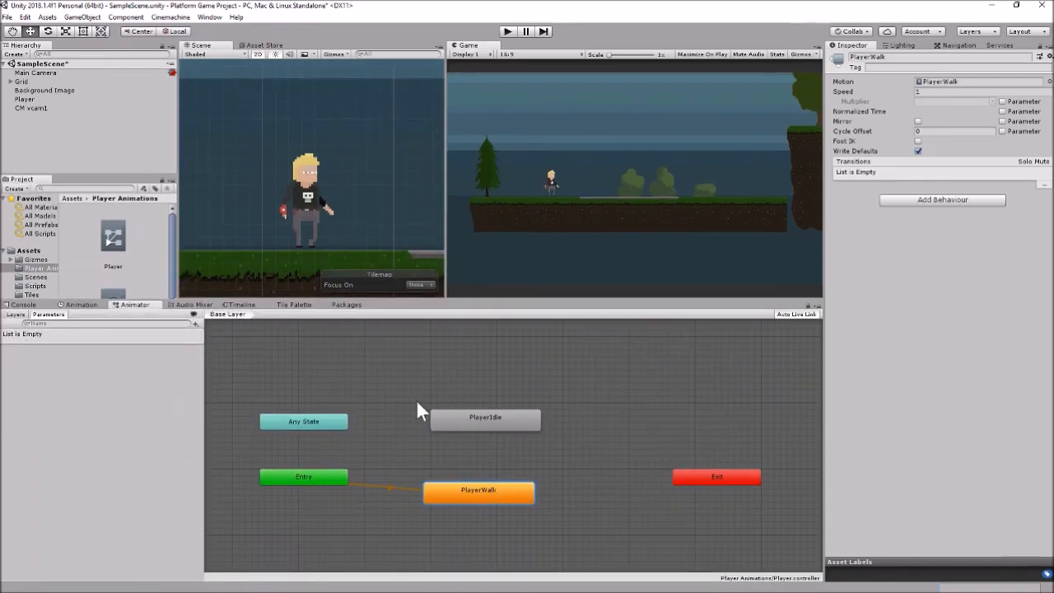
{"action": "middle_click_drag", "start_coordinate": [416, 374], "coordinate": [414, 385]}
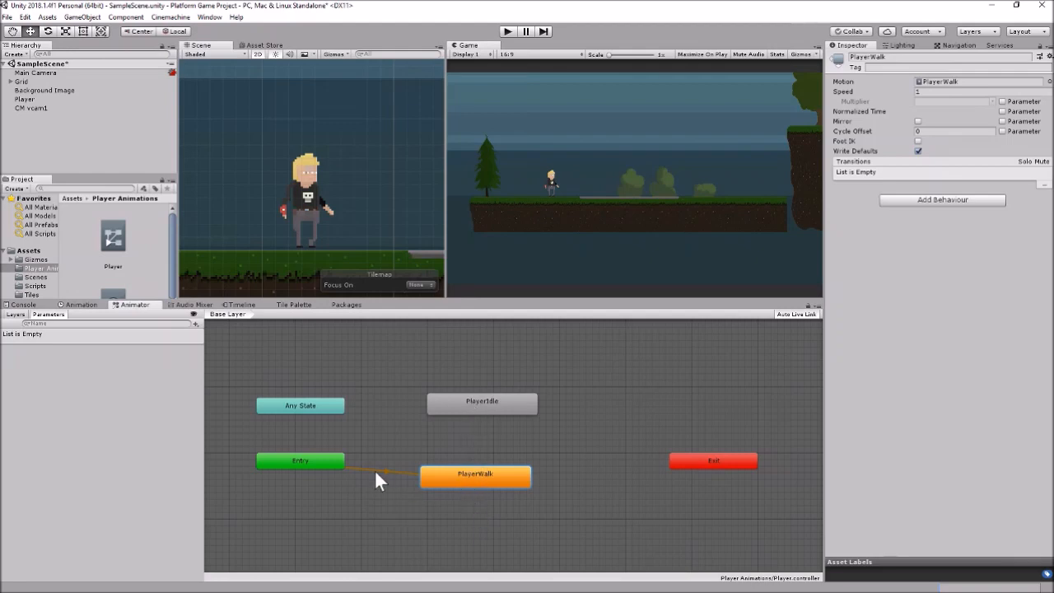
{"action": "right_click", "coordinate": [488, 401]}
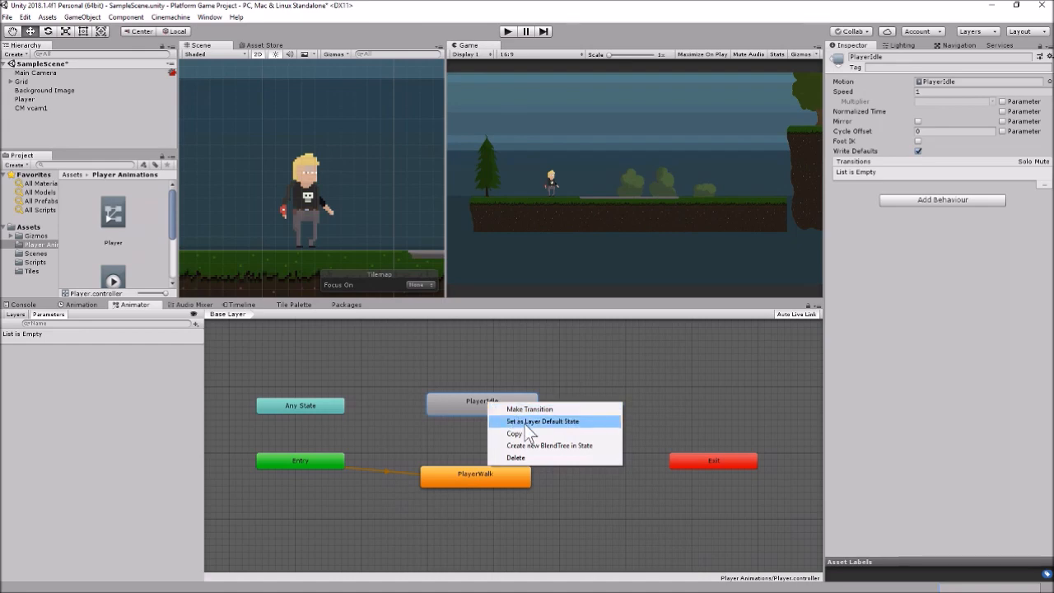
{"action": "left_click", "coordinate": [527, 421]}
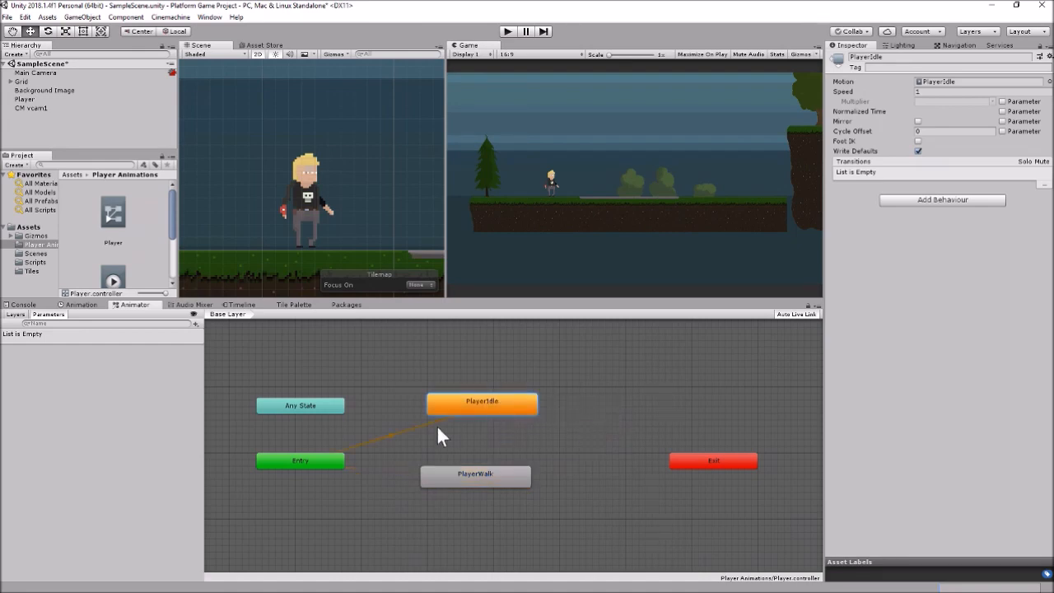
Step: Align PlayerWalk beneath PlayerIdle and create transitions between the two states in both directions
{"action": "mouse_move", "coordinate": [478, 473]}
{"action": "left_mouse_down"}
{"action": "mouse_move", "coordinate": [498, 473]}
{"action": "mouse_move", "coordinate": [489, 476]}
{"action": "left_mouse_up"}
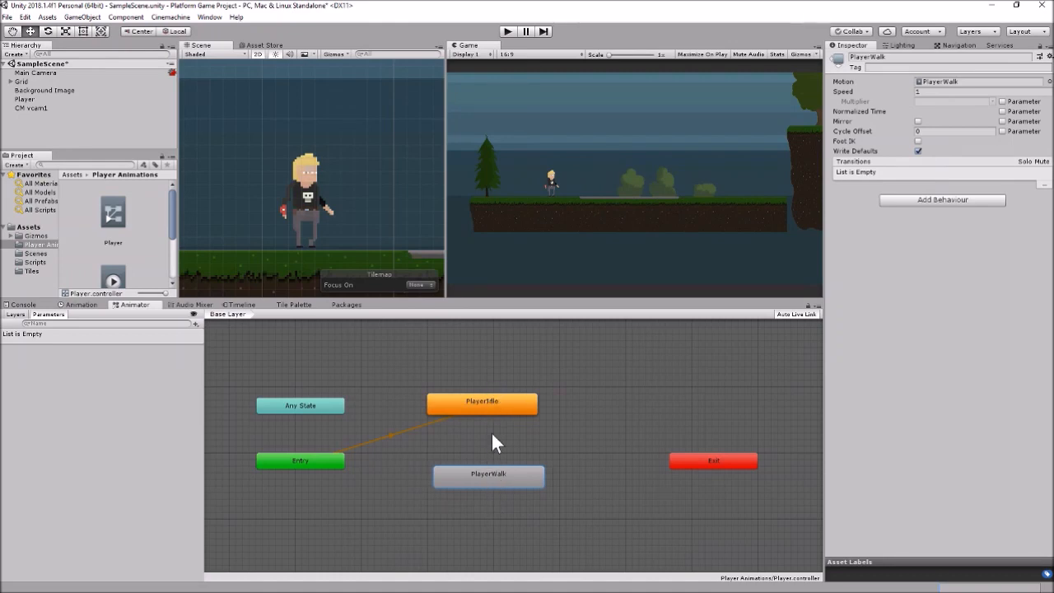
{"action": "right_click", "coordinate": [495, 408]}
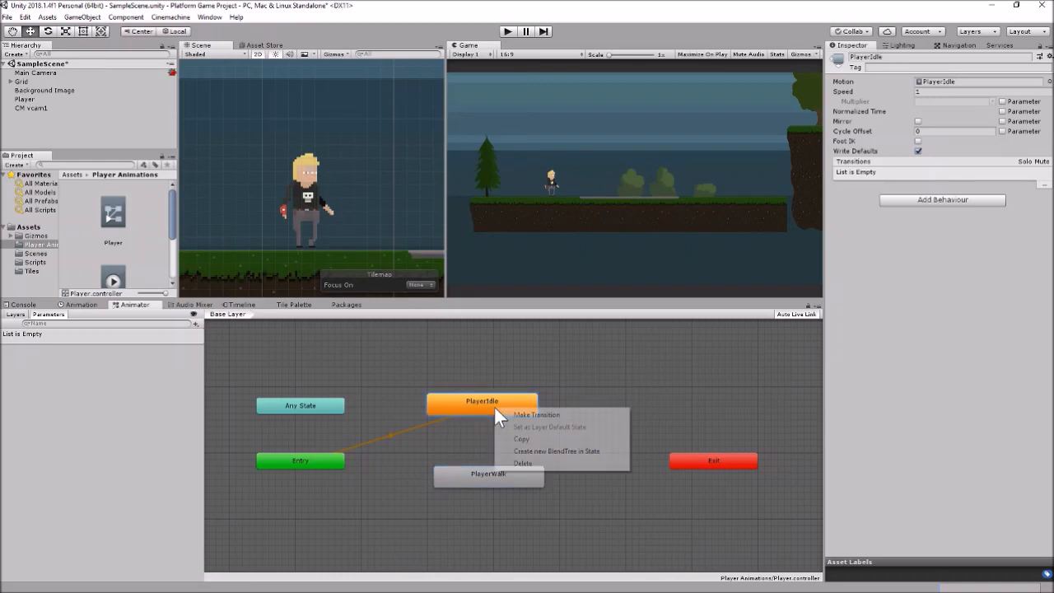
{"action": "left_click", "coordinate": [547, 414]}
{"action": "left_click", "coordinate": [474, 473]}
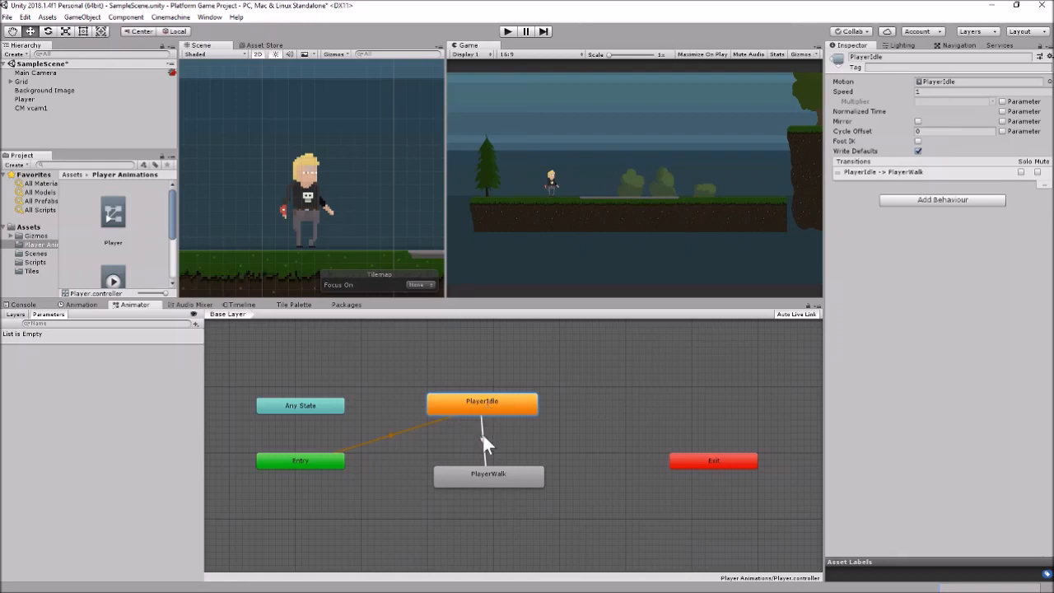
{"action": "right_click", "coordinate": [512, 477]}
{"action": "left_click", "coordinate": [555, 485]}
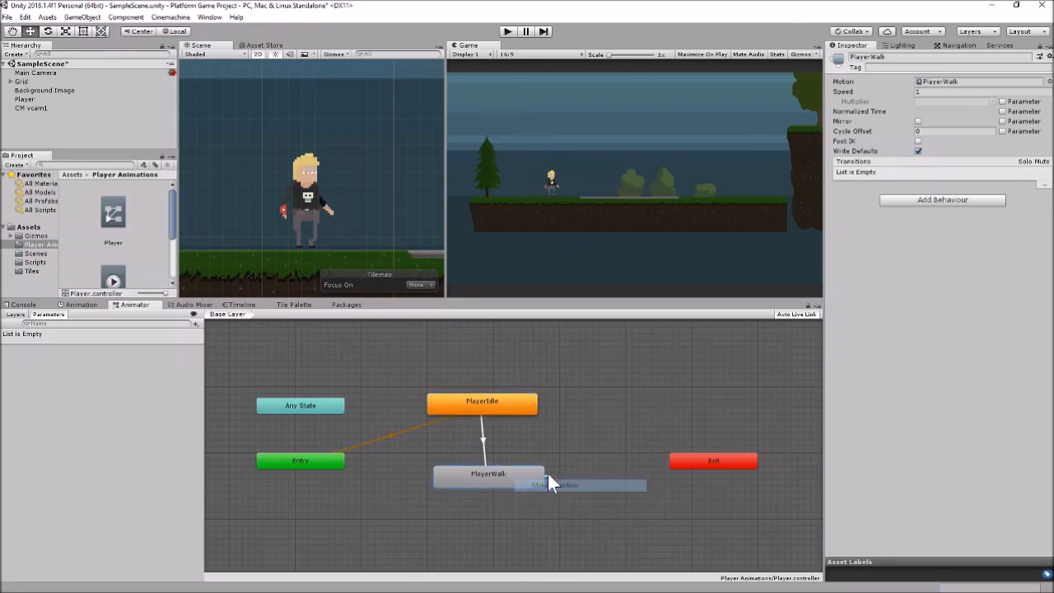
{"action": "left_click", "coordinate": [504, 401]}
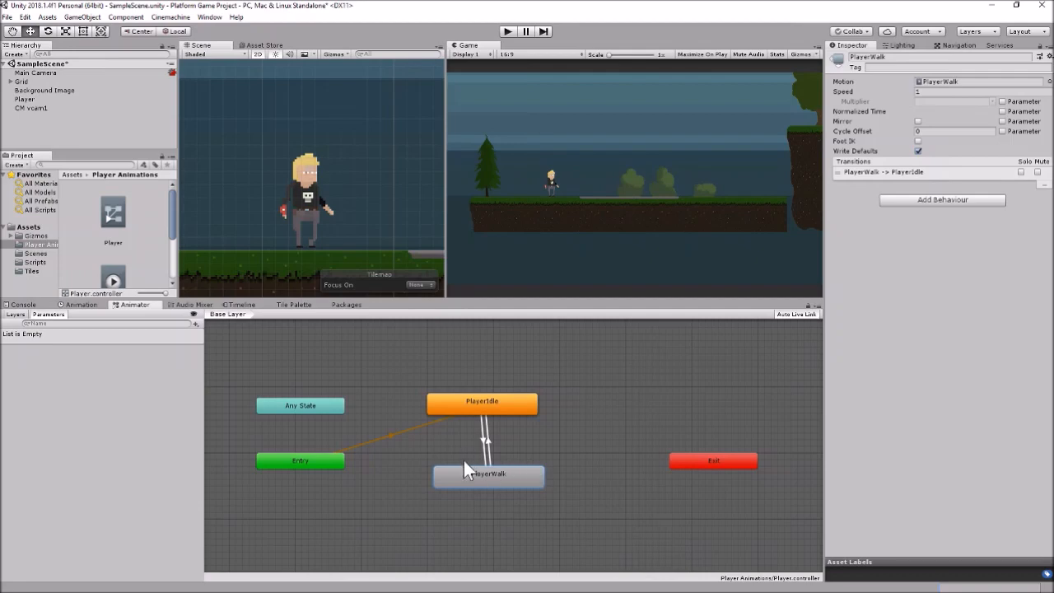
Step: Examine the settings of the PlayerIdle to PlayerWalk transition and of the one leading back
{"action": "left_click", "coordinate": [481, 439]}
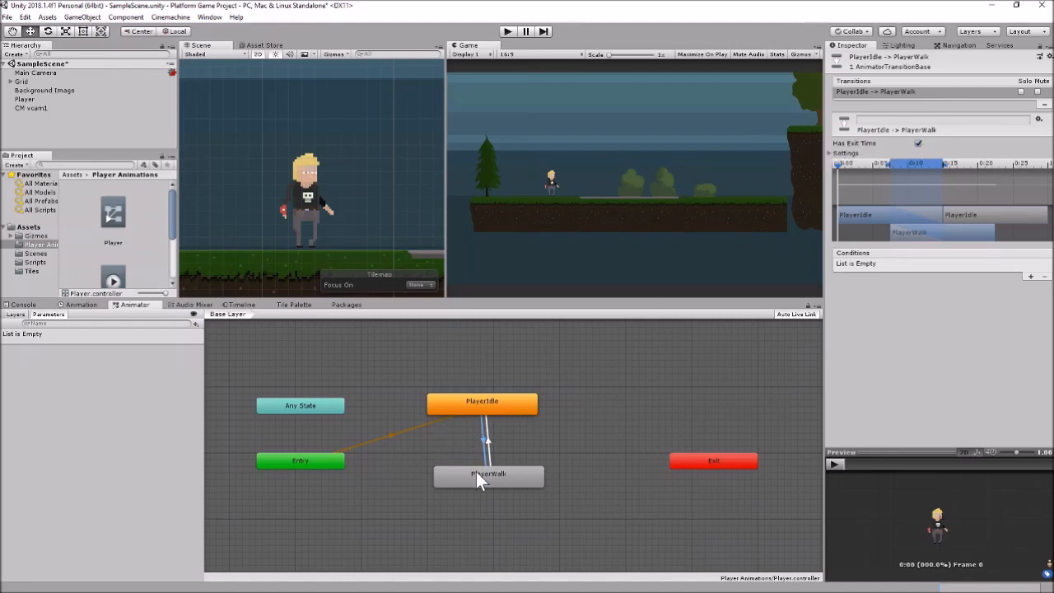
{"action": "left_click", "coordinate": [488, 448]}
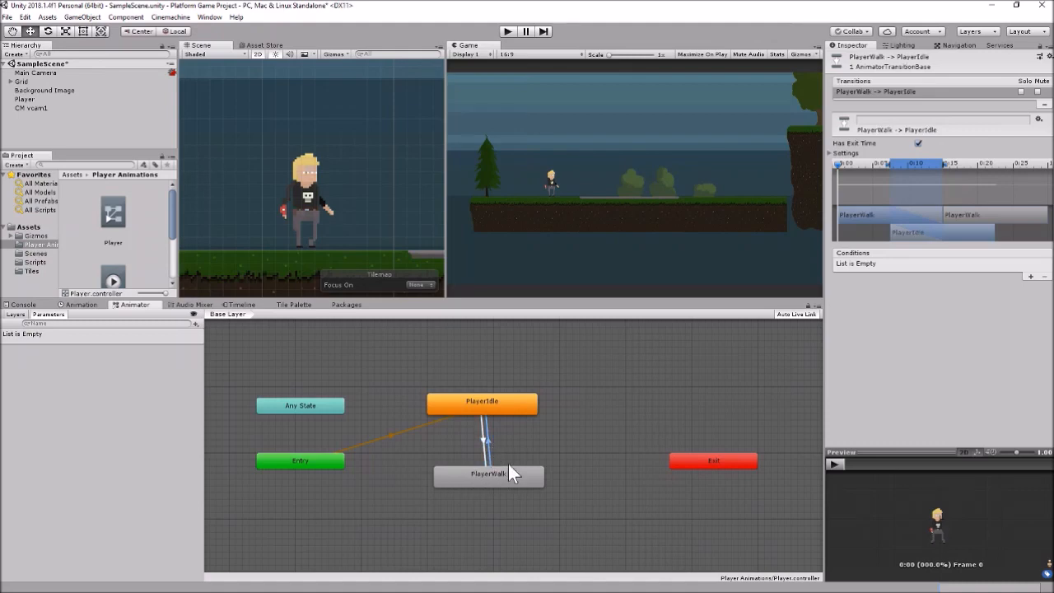
{"action": "left_click", "coordinate": [481, 438]}
{"action": "left_click", "coordinate": [488, 439]}
{"action": "left_click", "coordinate": [482, 439]}
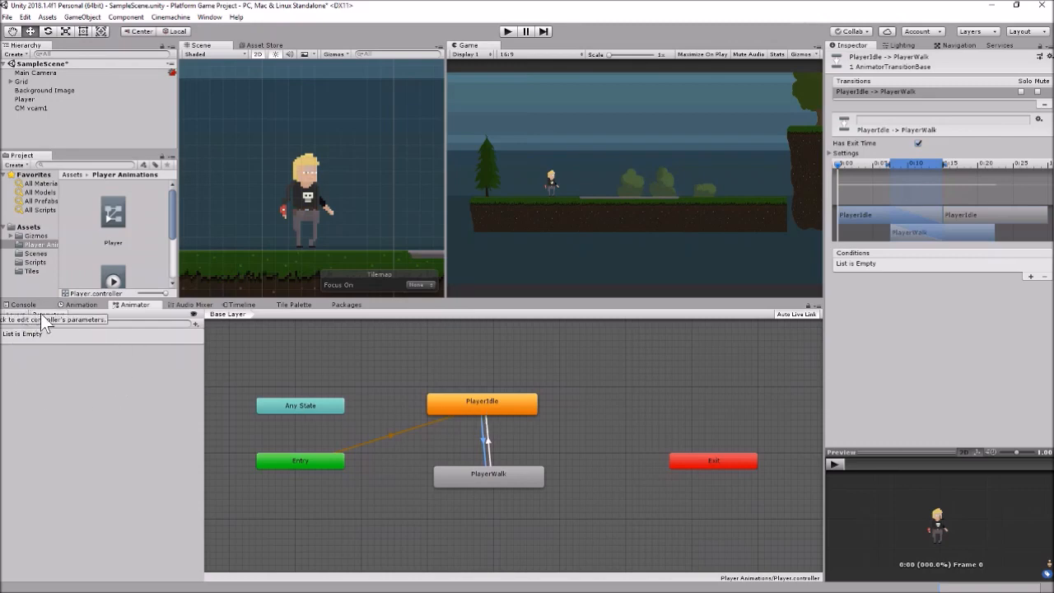
Step: Add a float parameter named speed to the Player animator controller
{"action": "left_click", "coordinate": [196, 324]}
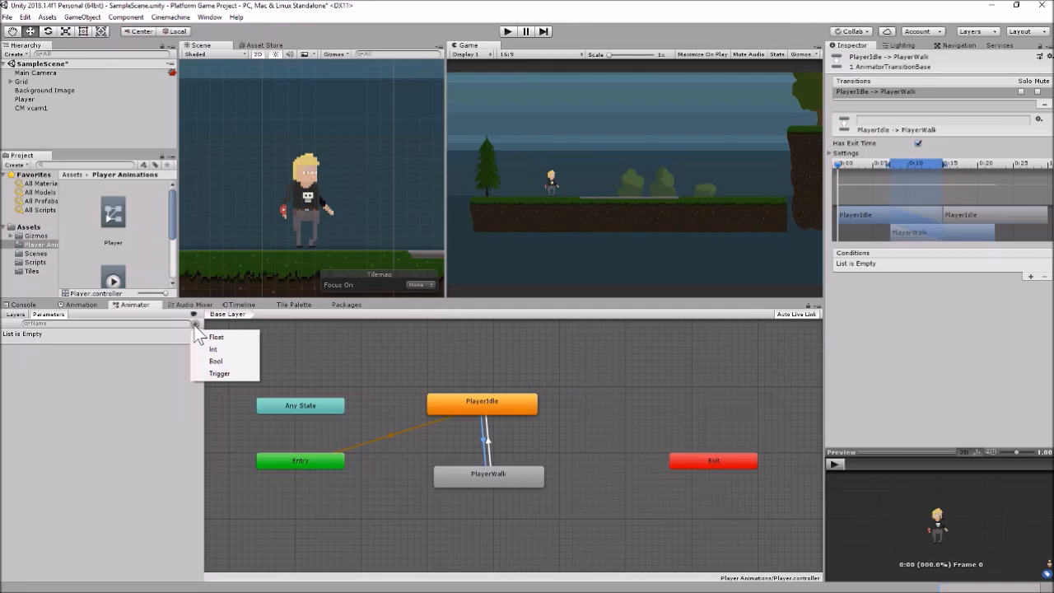
{"action": "left_click", "coordinate": [217, 337]}
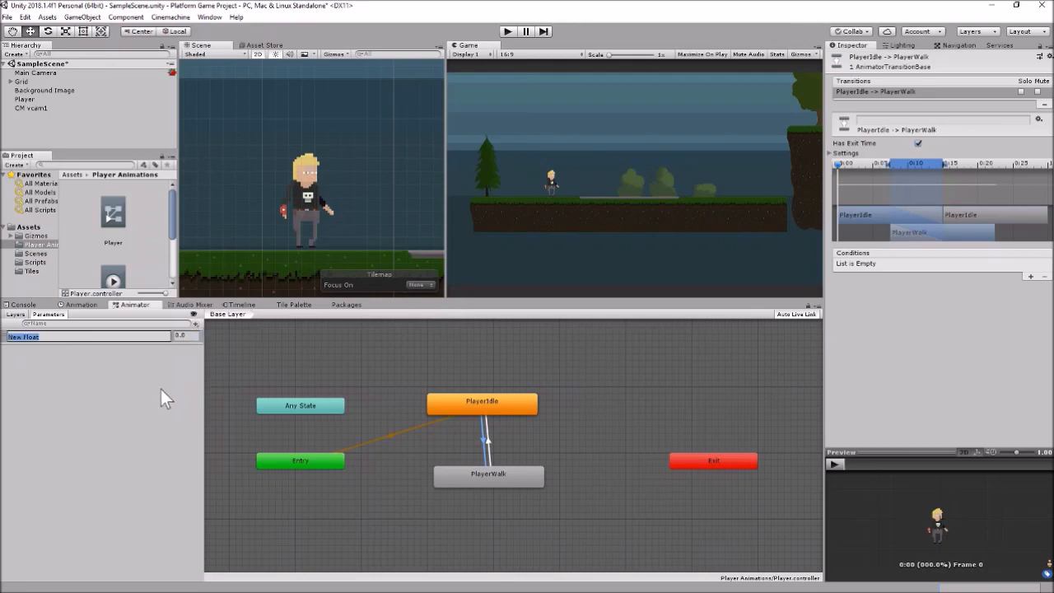
{"action": "type", "text": "speed"}
{"action": "key", "text": "Return"}
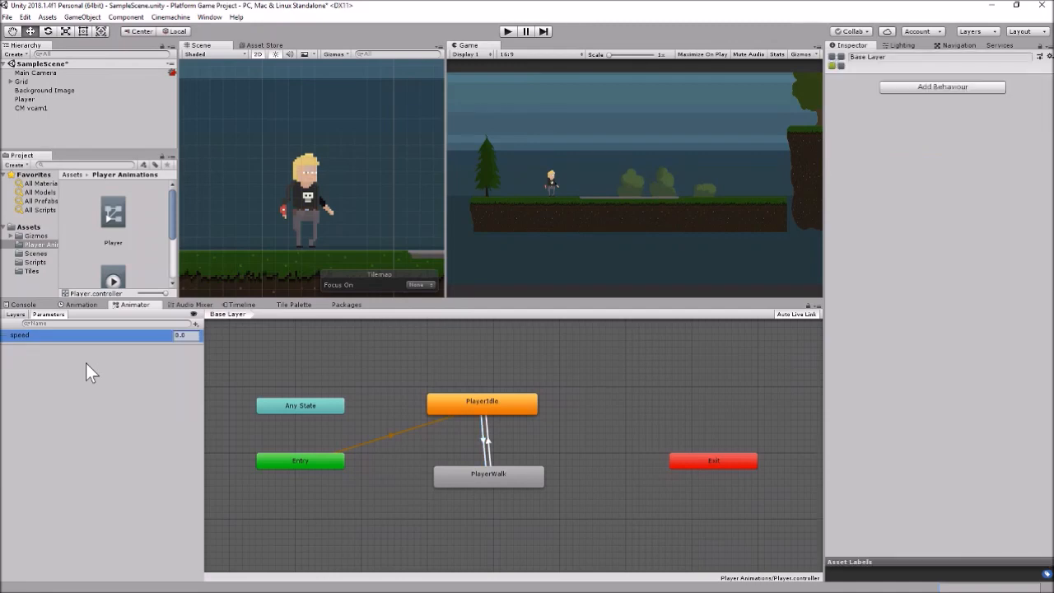
Step: Disable Has Exit Time on the PlayerIdle to PlayerWalk transition and add the condition speed Greater .01
{"action": "left_click", "coordinate": [482, 438]}
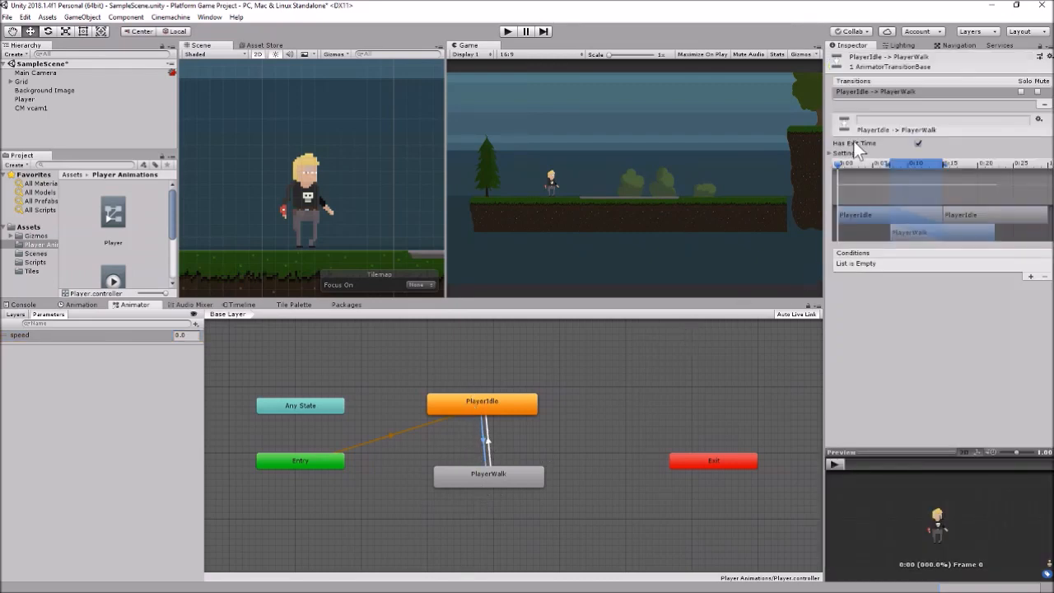
{"action": "left_click", "coordinate": [919, 144]}
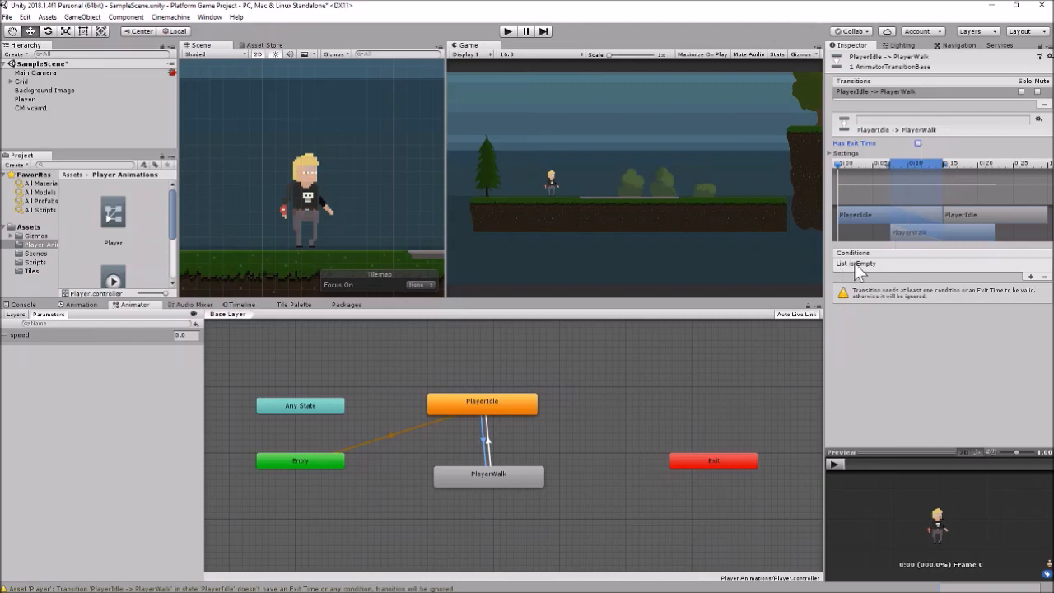
{"action": "left_click", "coordinate": [1030, 277]}
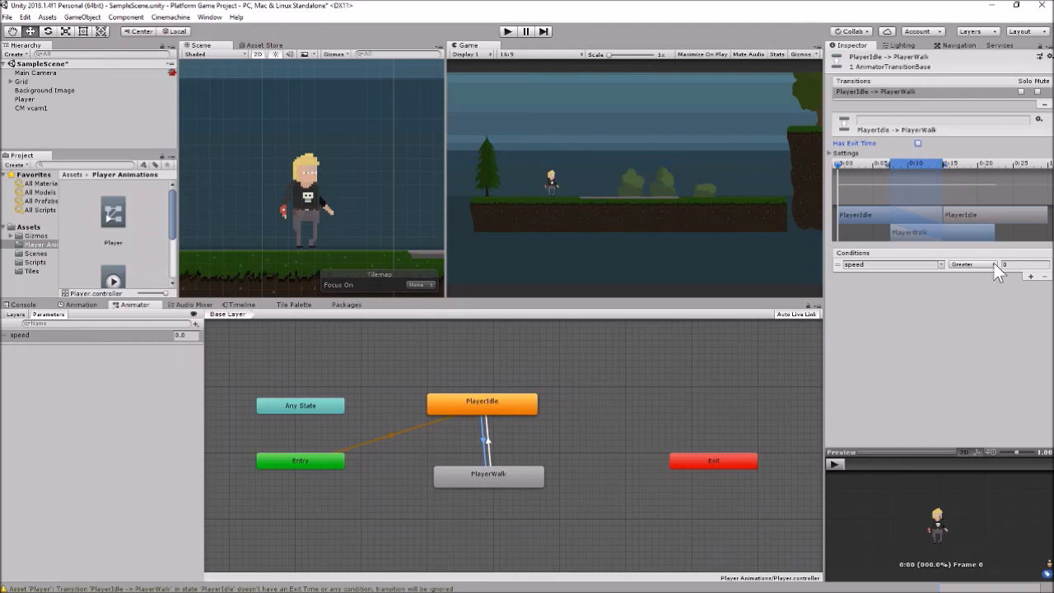
{"action": "left_click", "coordinate": [1024, 264]}
{"action": "type", "text": ".01"}
Step: Disable Has Exit Time on the PlayerWalk to PlayerIdle transition, add the condition speed Less .01 and save the scene
{"action": "left_click", "coordinate": [489, 440]}
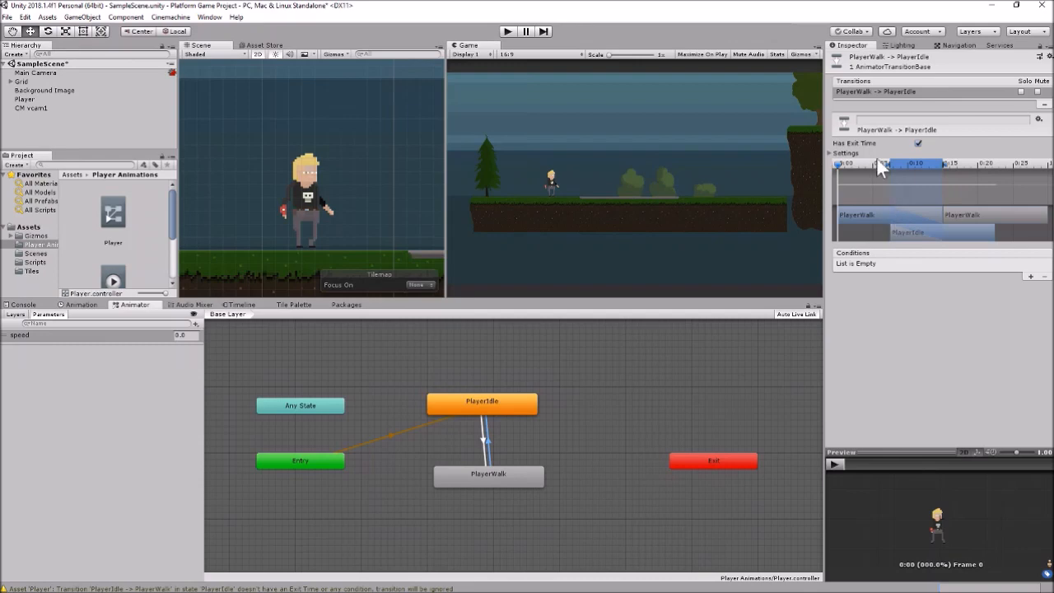
{"action": "left_click", "coordinate": [917, 143]}
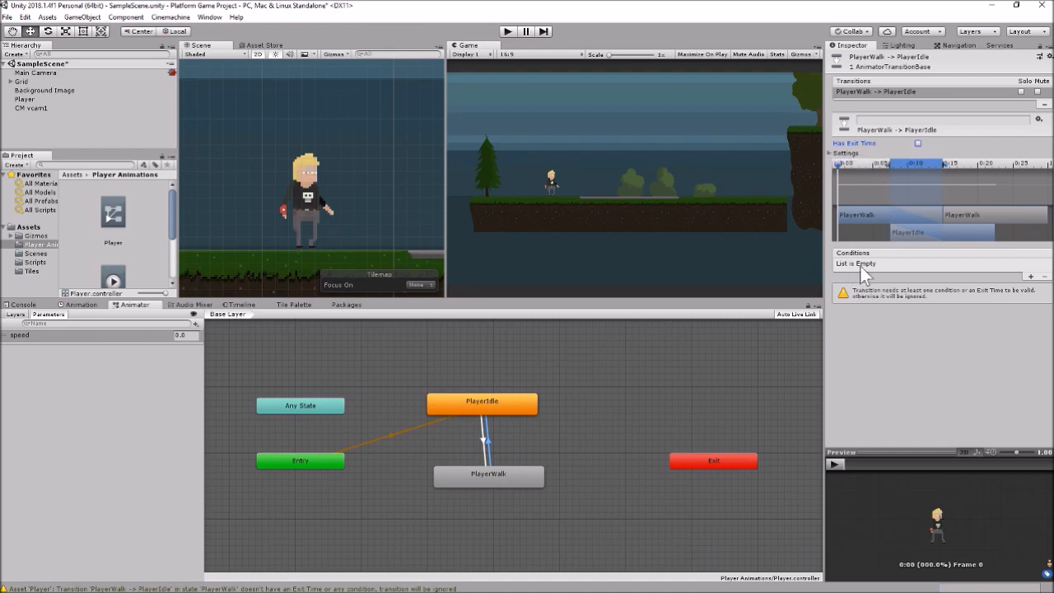
{"action": "left_click", "coordinate": [1030, 276]}
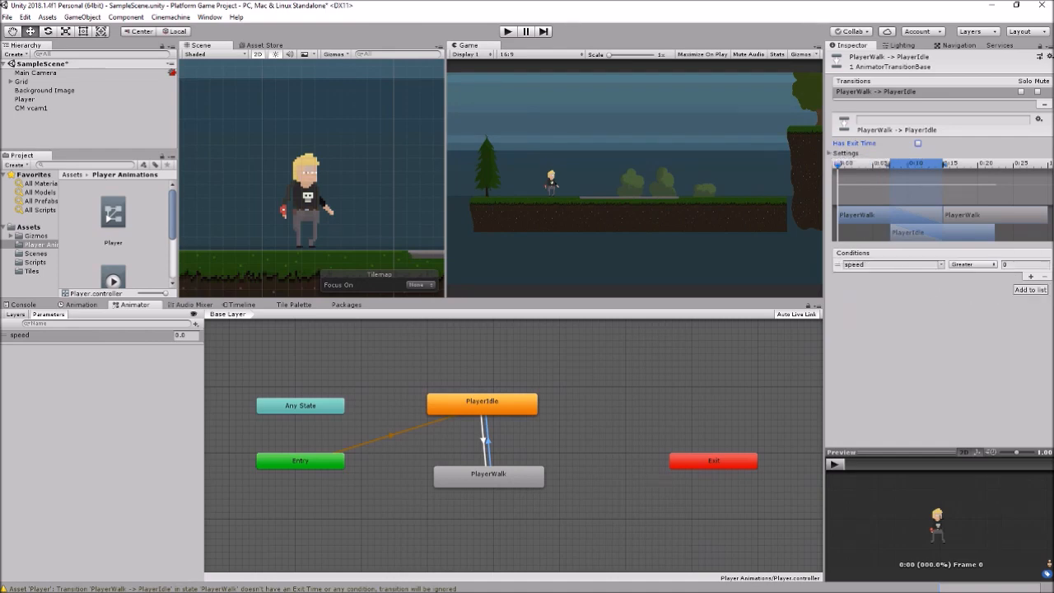
{"action": "left_click", "coordinate": [970, 266]}
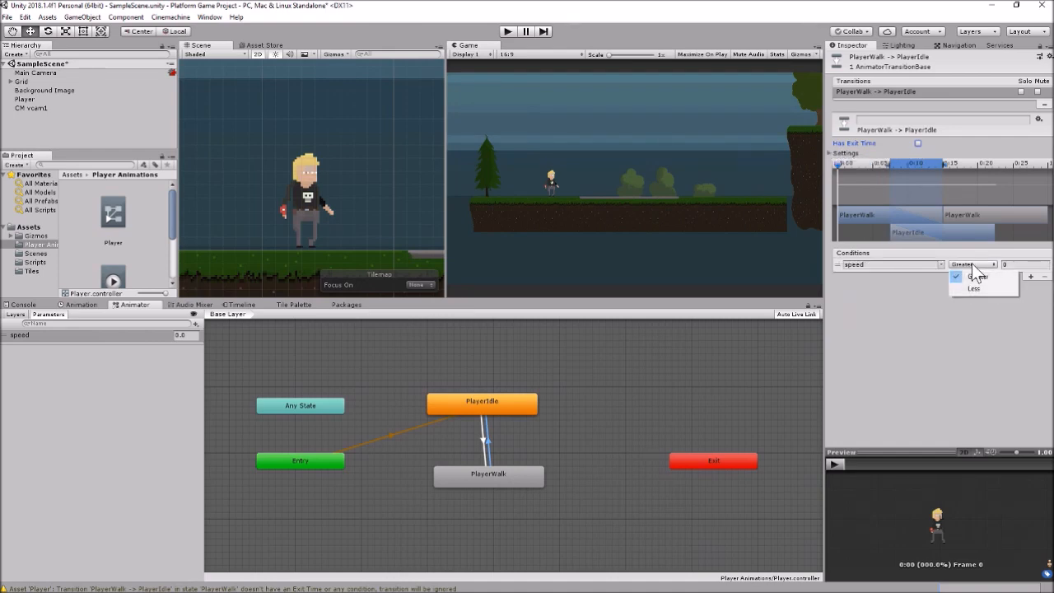
{"action": "left_click", "coordinate": [976, 289]}
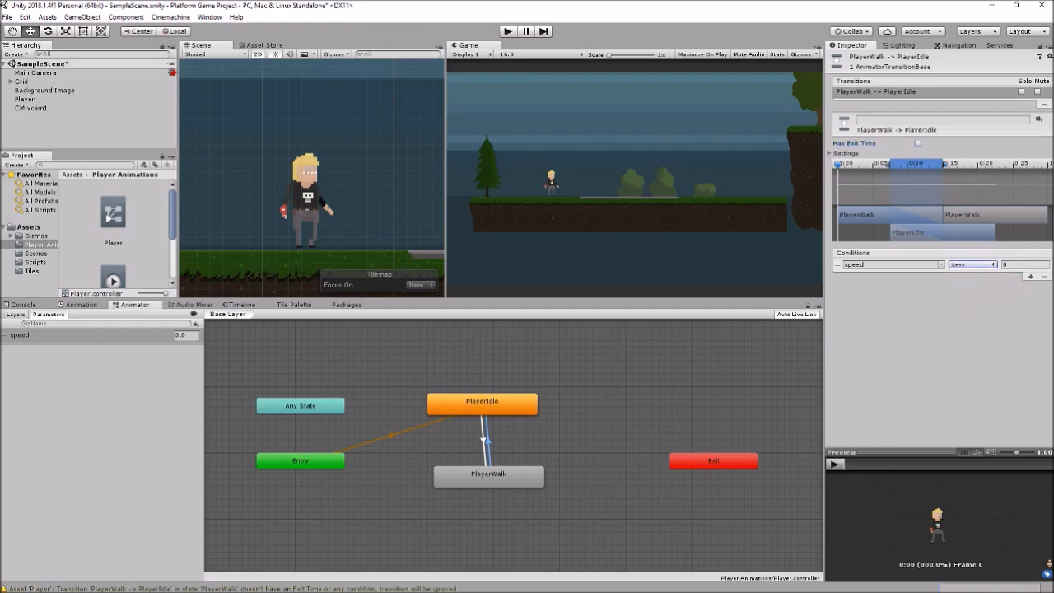
{"action": "left_click", "coordinate": [1023, 264]}
{"action": "type", "text": ".01"}
{"action": "left_click", "coordinate": [1005, 322]}
{"action": "key", "text": "ctrl+s"}
Step: Switch to Visual Studio and declare "Animator anim;" below the spriteRenderer field in PlayerScript
{"action": "key", "text": "alt+Tab"}
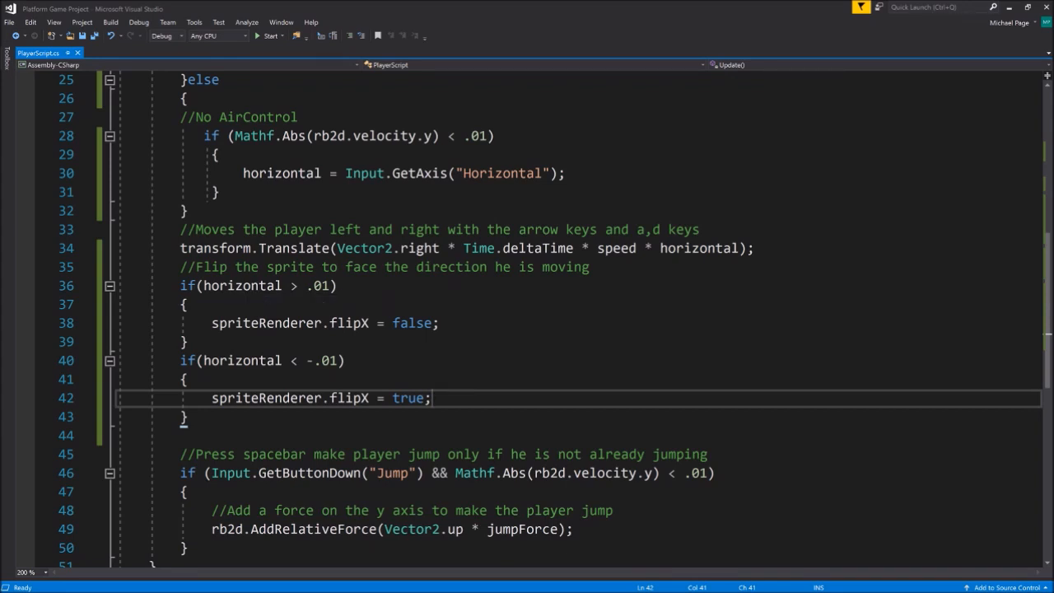
{"action": "scroll", "coordinate": [527, 321], "scroll_direction": "up", "scroll_amount": 6}
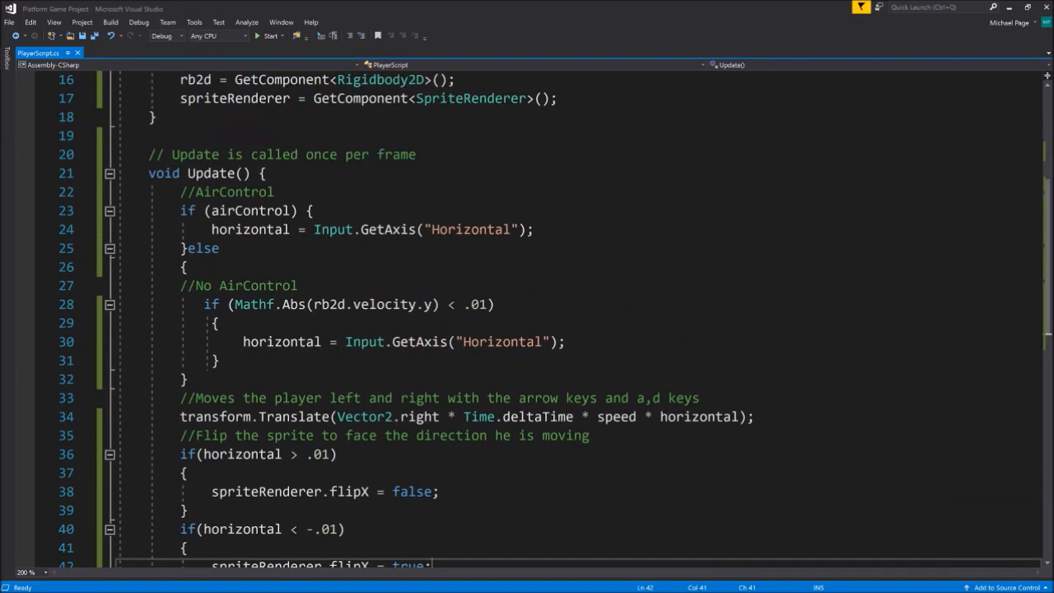
{"action": "scroll", "coordinate": [527, 322], "scroll_direction": "up", "scroll_amount": 2}
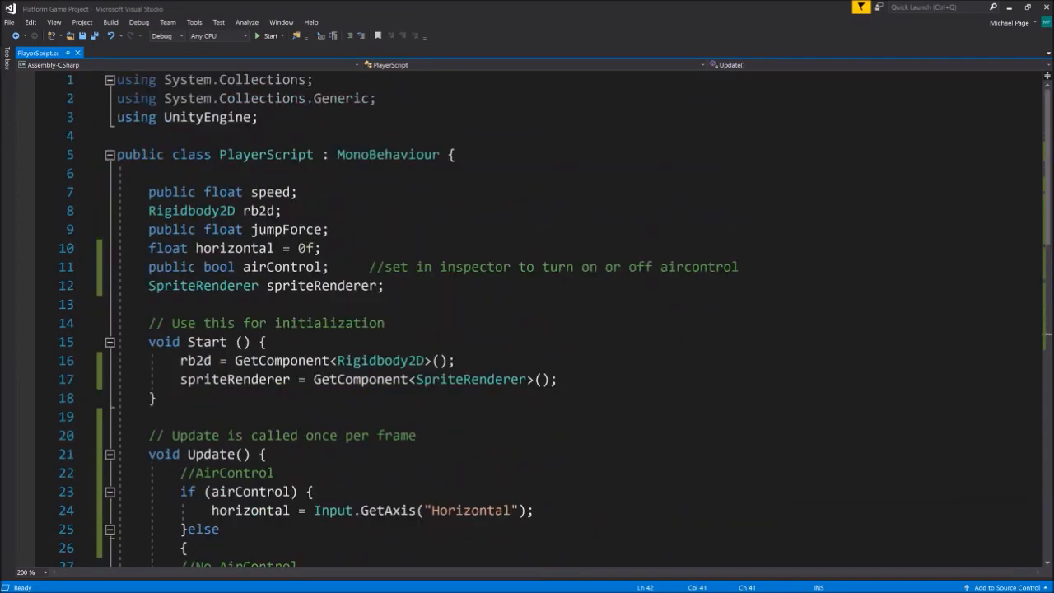
{"action": "left_click", "coordinate": [386, 285]}
{"action": "key", "text": "Return"}
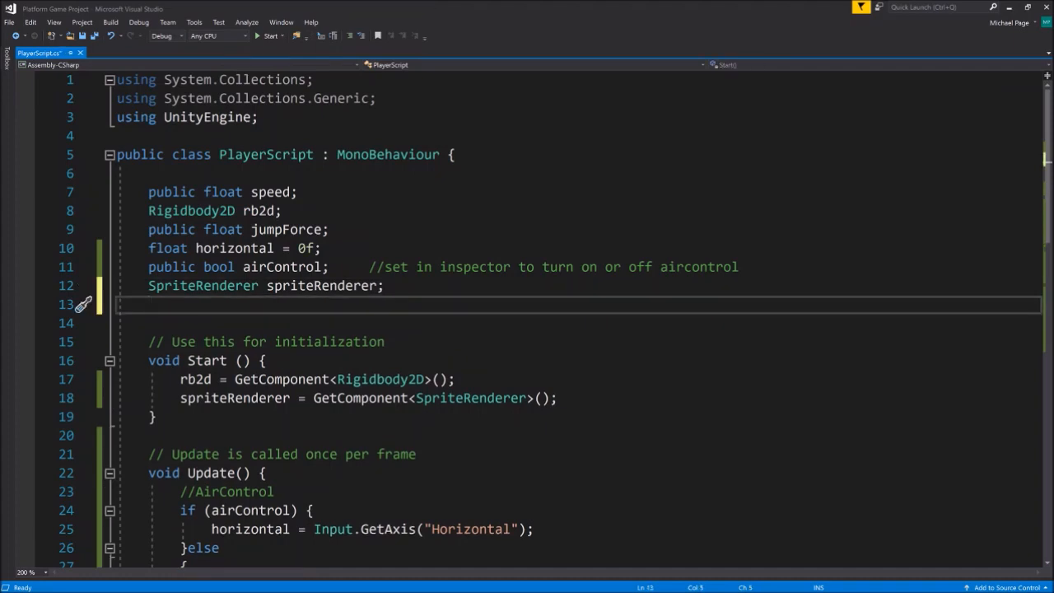
{"action": "type", "text": "Anim"}
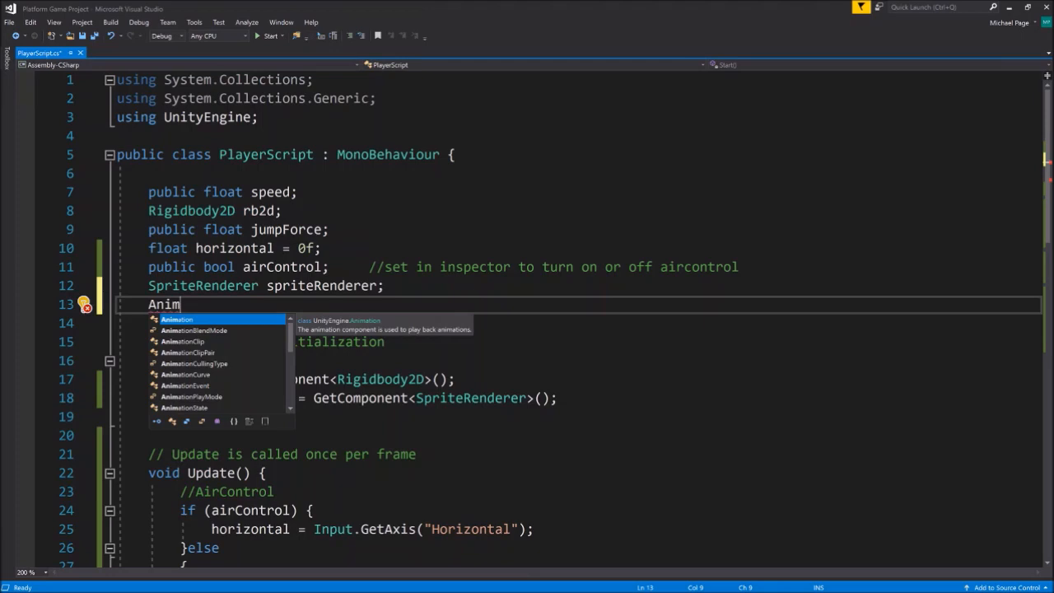
{"action": "type", "text": "ato"}
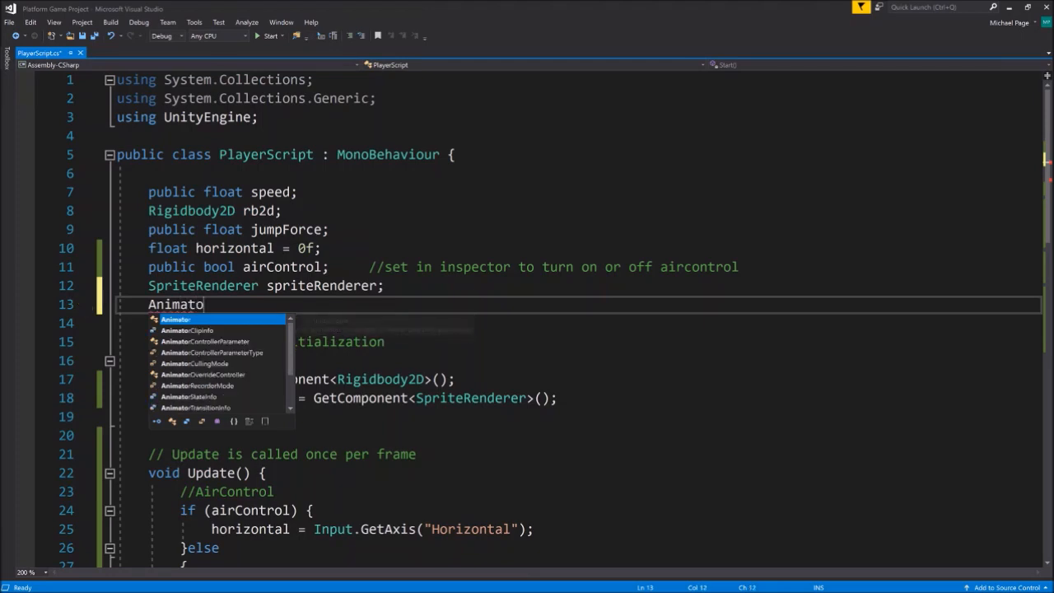
{"action": "type", "text": "r "}
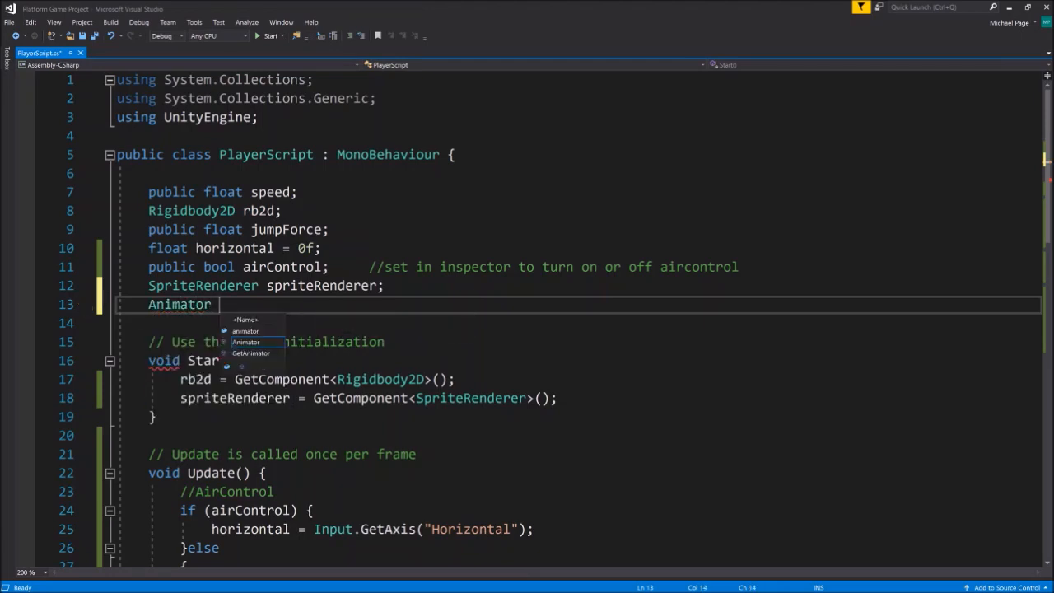
{"action": "type", "text": "anim"}
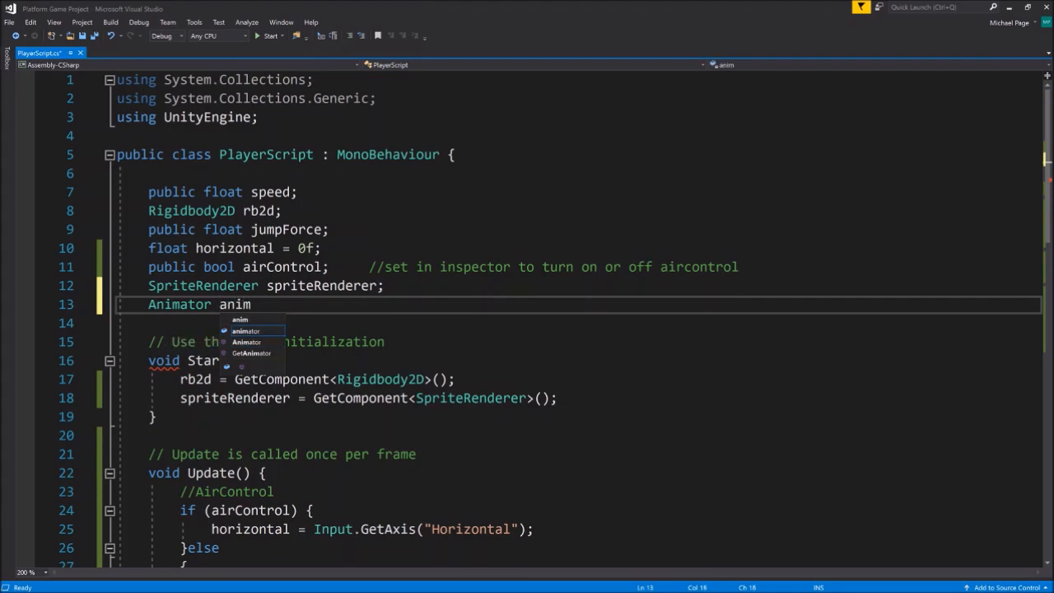
{"action": "type", "text": ";"}
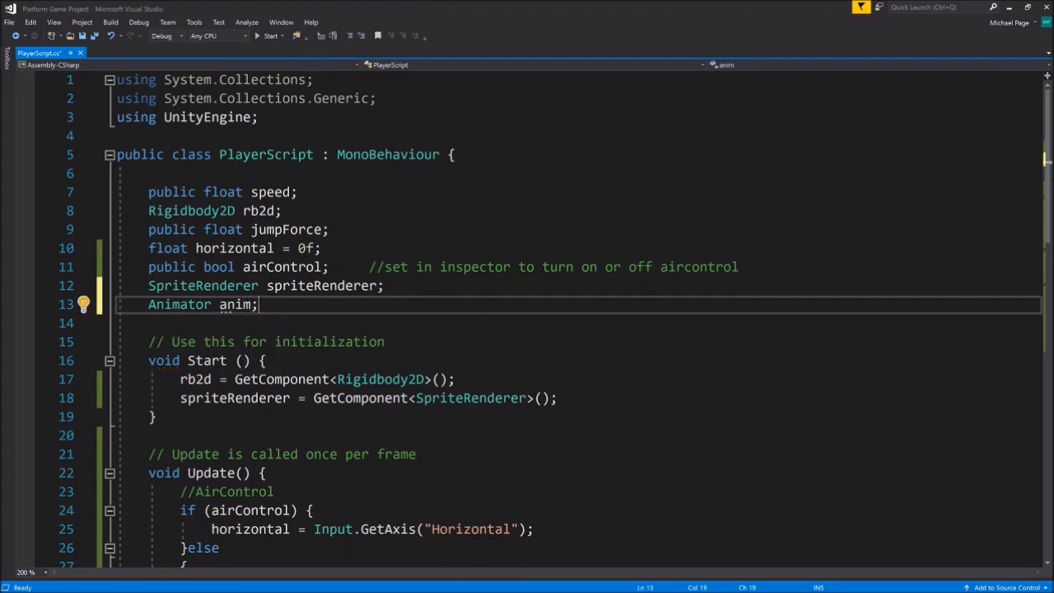
Step: In Start(), add "anim = GetComponent<Animator>();" below the spriteRenderer assignment
{"action": "left_click", "coordinate": [557, 397]}
{"action": "key", "text": "Return"}
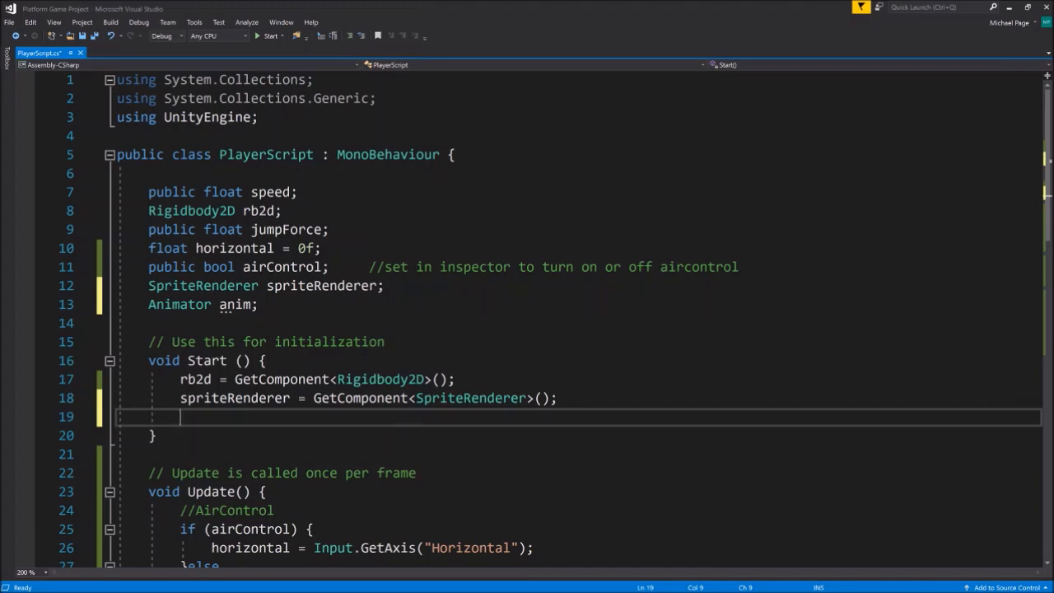
{"action": "type", "text": "anim "}
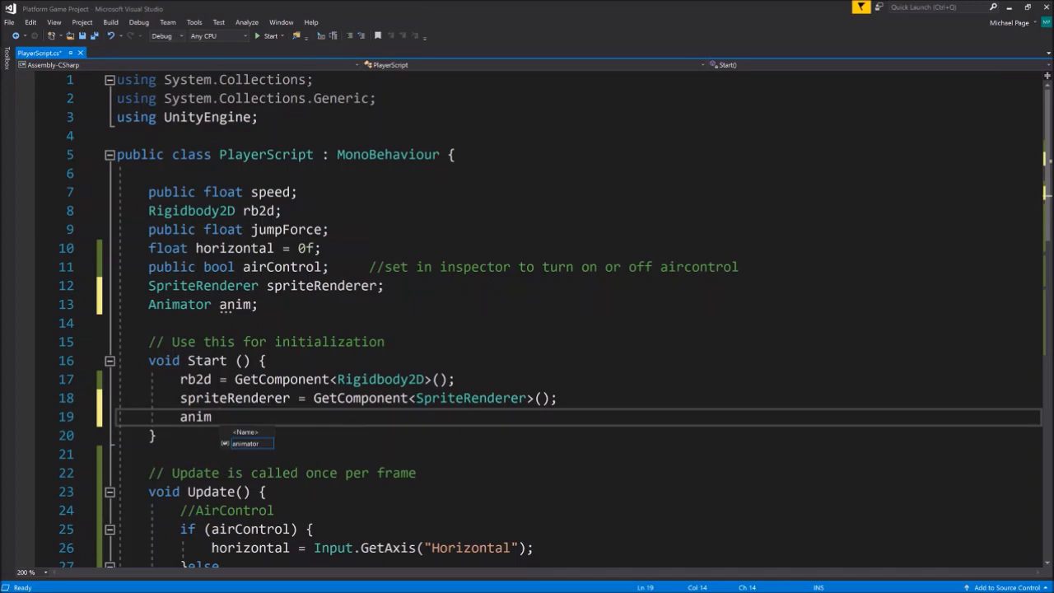
{"action": "type", "text": "= Get"}
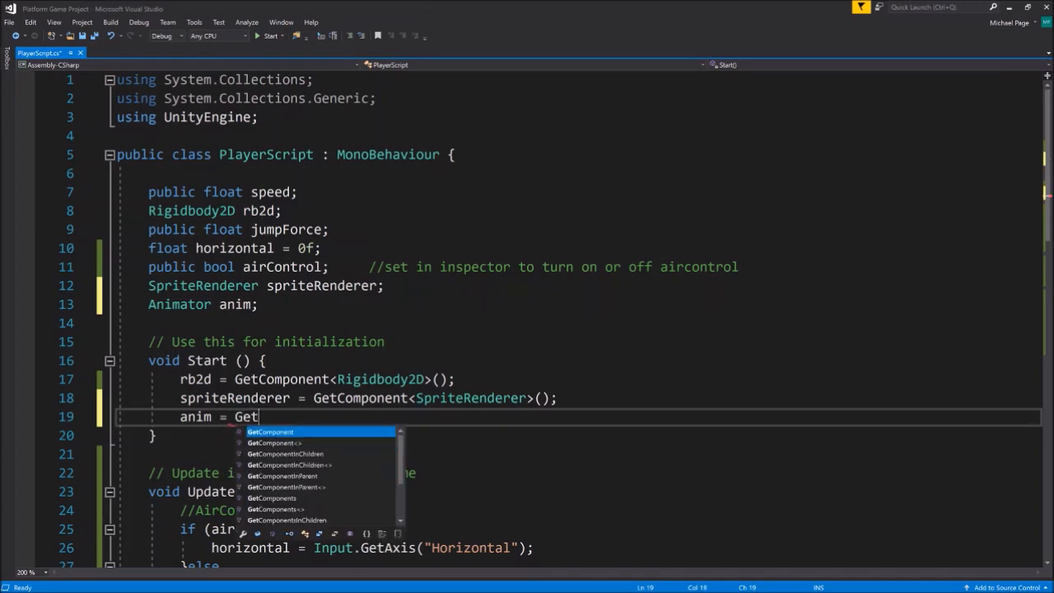
{"action": "key", "text": "Tab"}
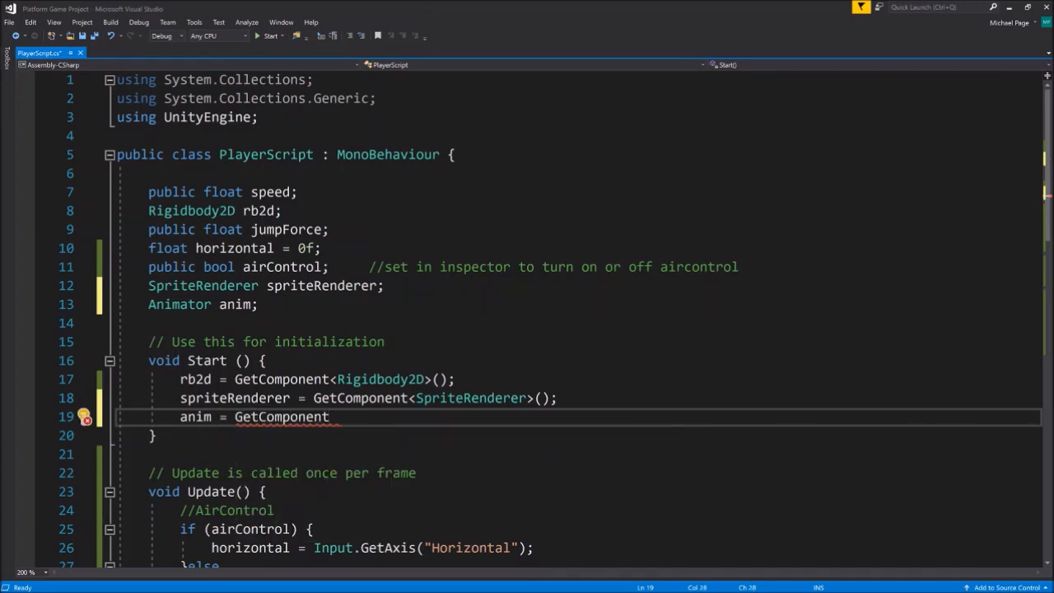
{"action": "type", "text": "<Anim>"}
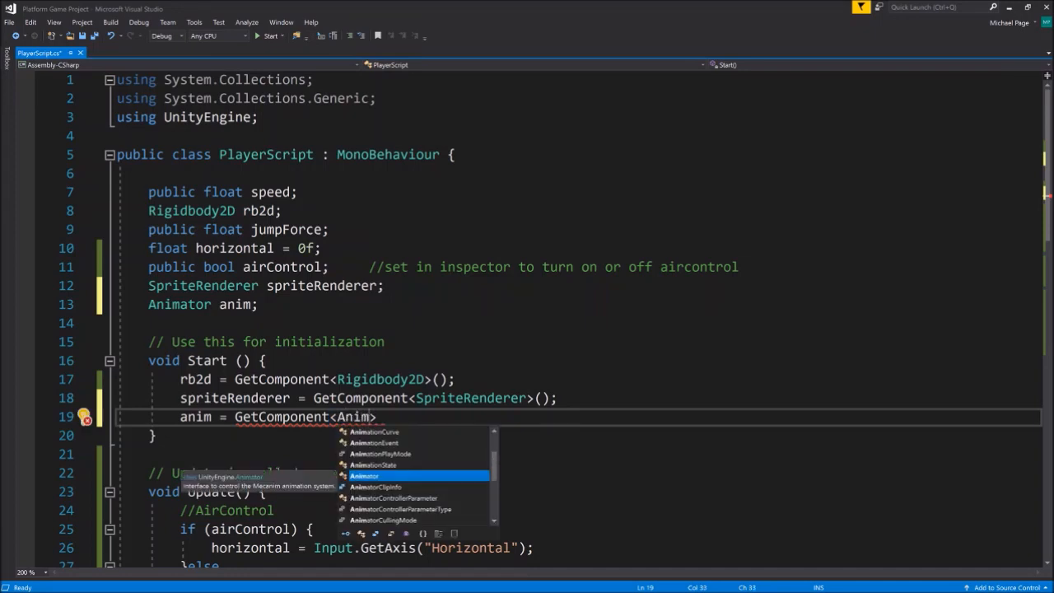
{"action": "key", "text": "Tab"}
{"action": "type", "text": ">()"}
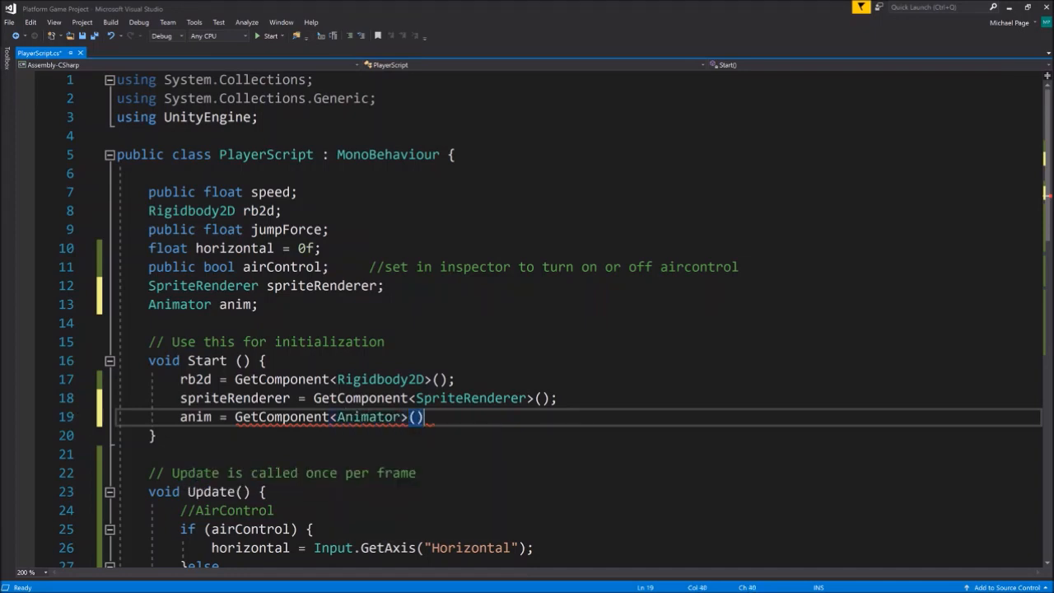
{"action": "type", "text": ";"}
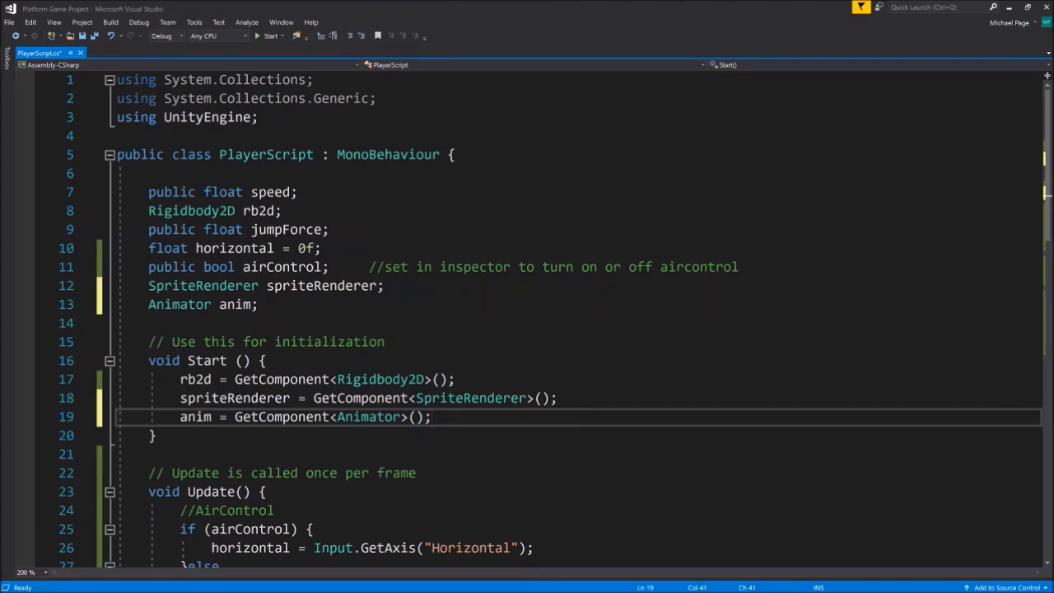
Step: In Update(), add the comment "//Set the speed parameter of the animator" between the sprite flip code and the jump comment
{"action": "scroll", "coordinate": [568, 321], "scroll_direction": "down", "scroll_amount": 7}
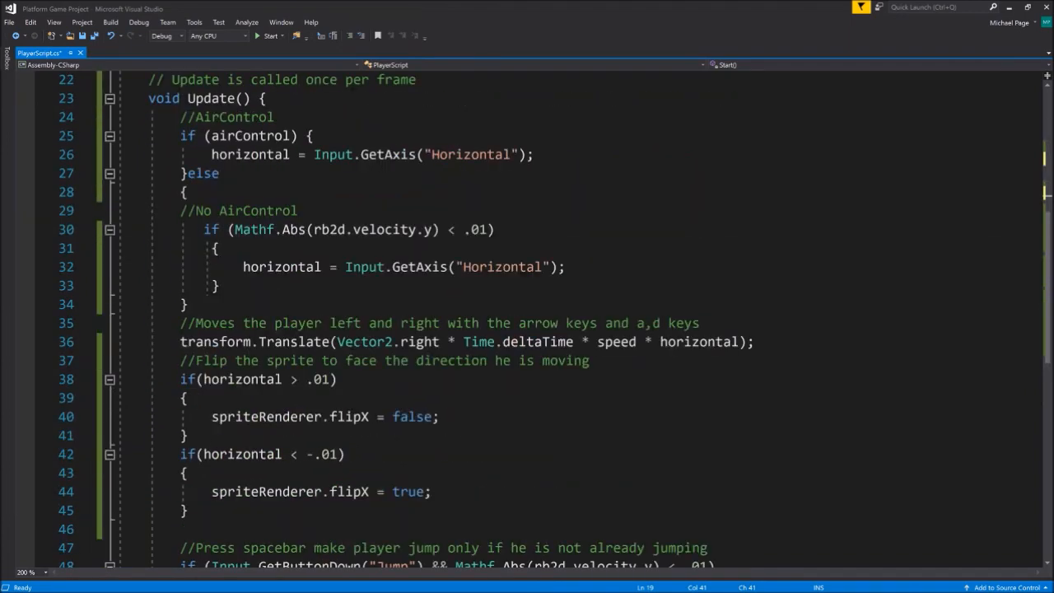
{"action": "scroll", "coordinate": [366, 350], "scroll_direction": "down", "scroll_amount": 1}
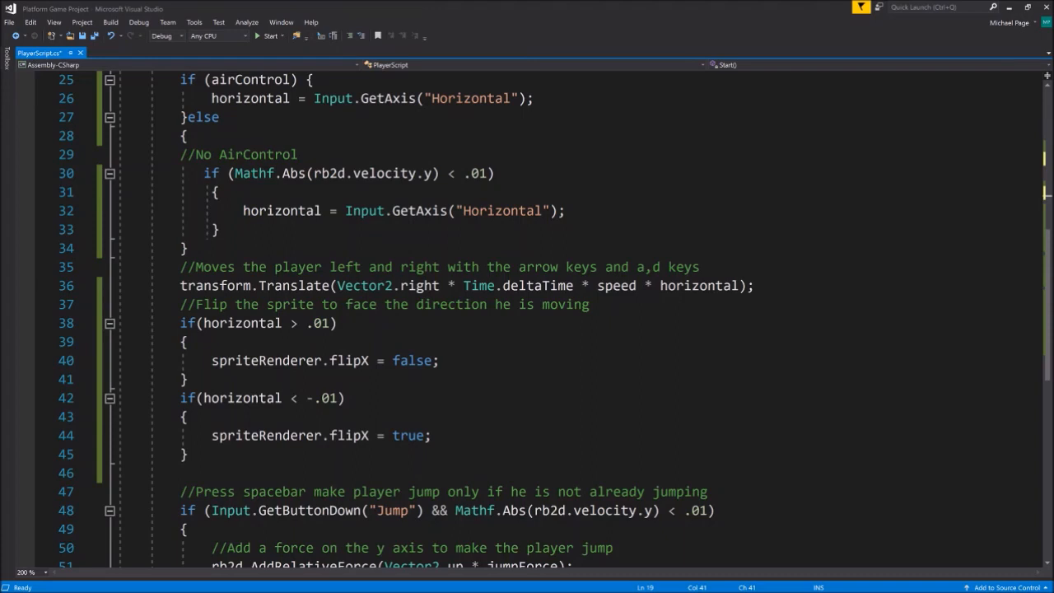
{"action": "left_click", "coordinate": [180, 472]}
{"action": "key", "text": "Return"}
{"action": "key", "text": "Up"}
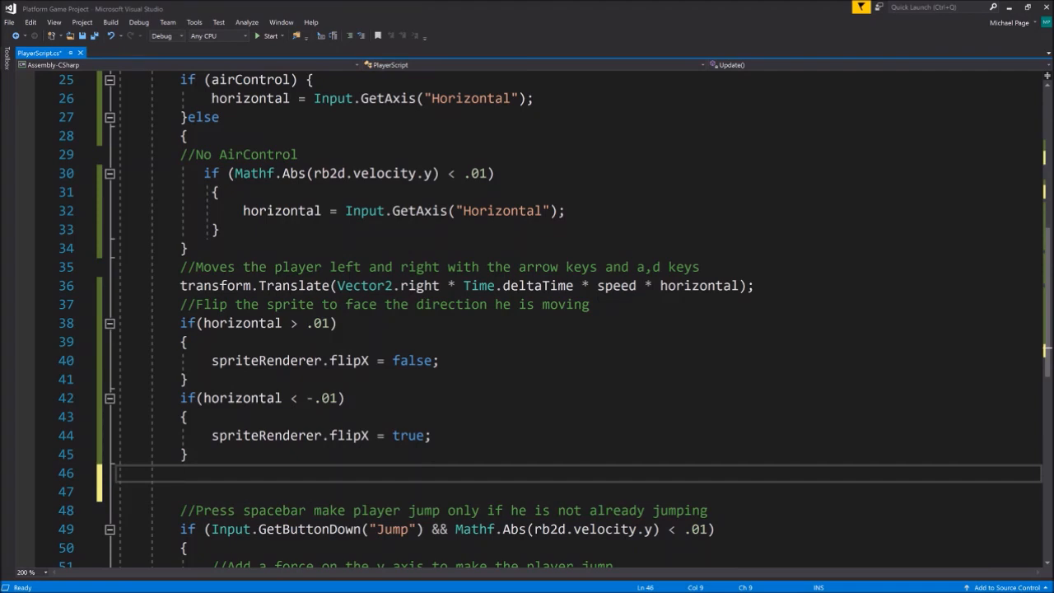
{"action": "left_click", "coordinate": [181, 492]}
{"action": "type", "text": "//"}
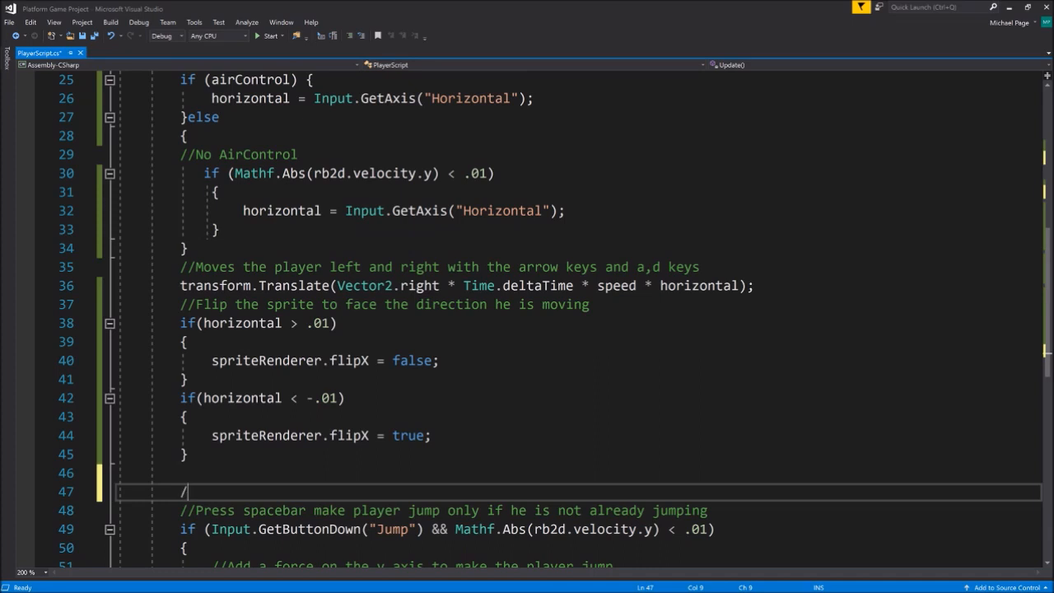
{"action": "type", "text": "et the speed parameter "}
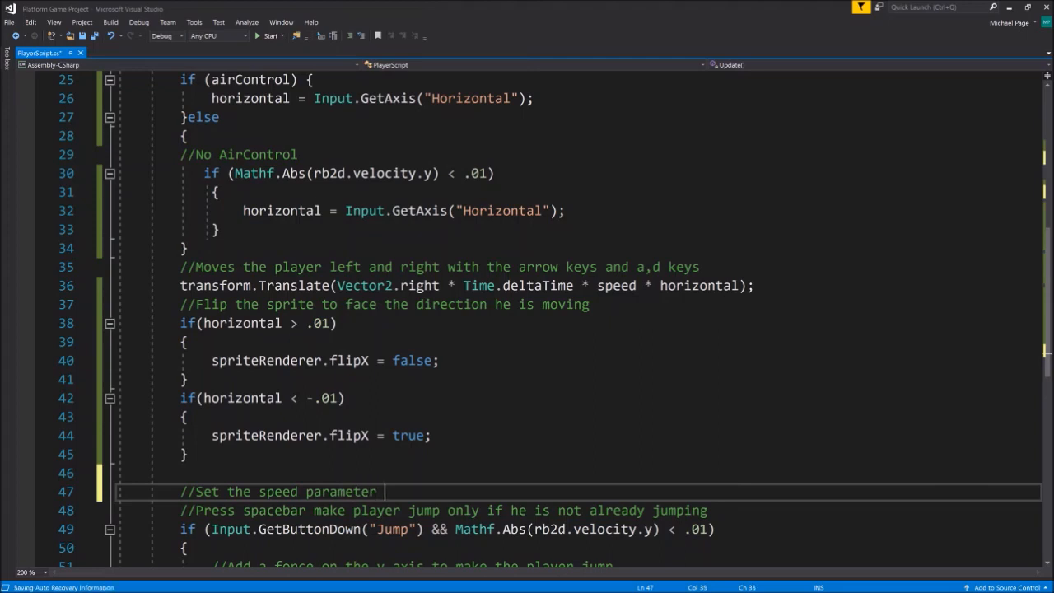
{"action": "type", "text": "of the a"}
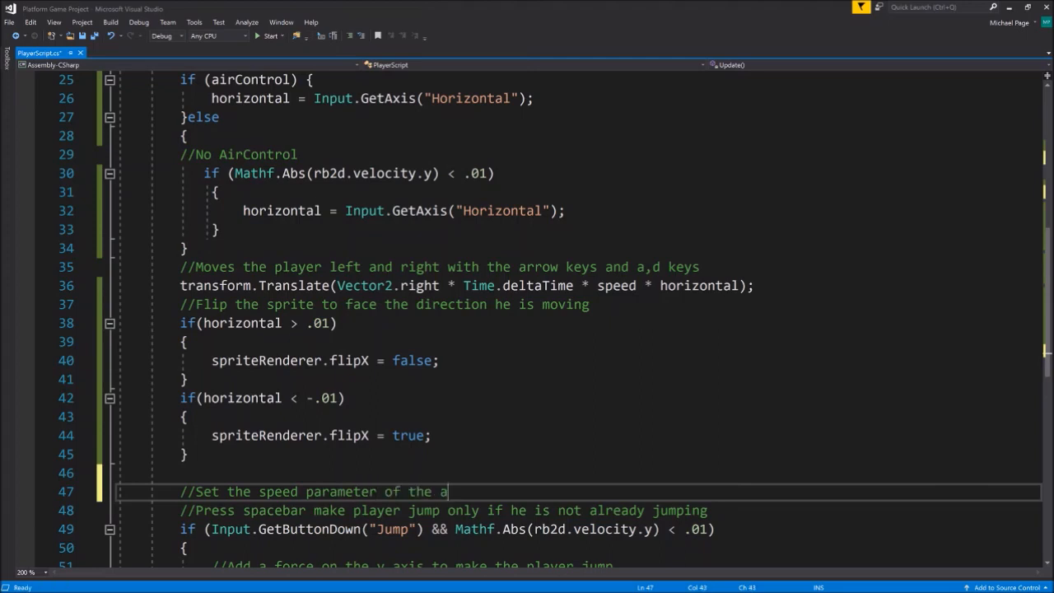
{"action": "type", "text": "nimator"}
{"action": "key", "text": "Return"}
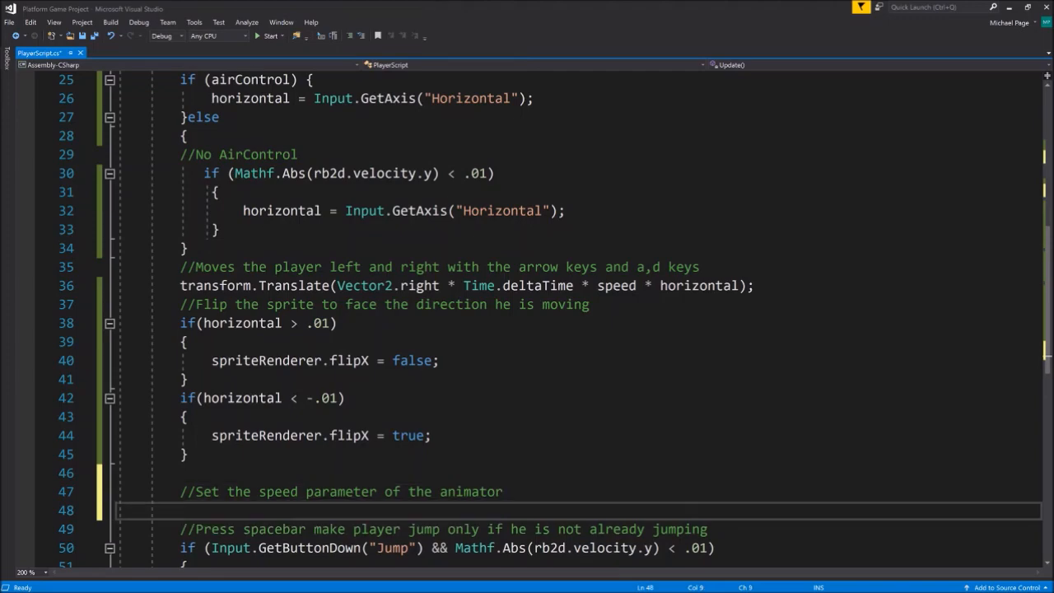
Step: Below the new comment, start an anim.SetFloat call with "speed" as the parameter name
{"action": "scroll", "coordinate": [527, 313], "scroll_direction": "down", "scroll_amount": 3}
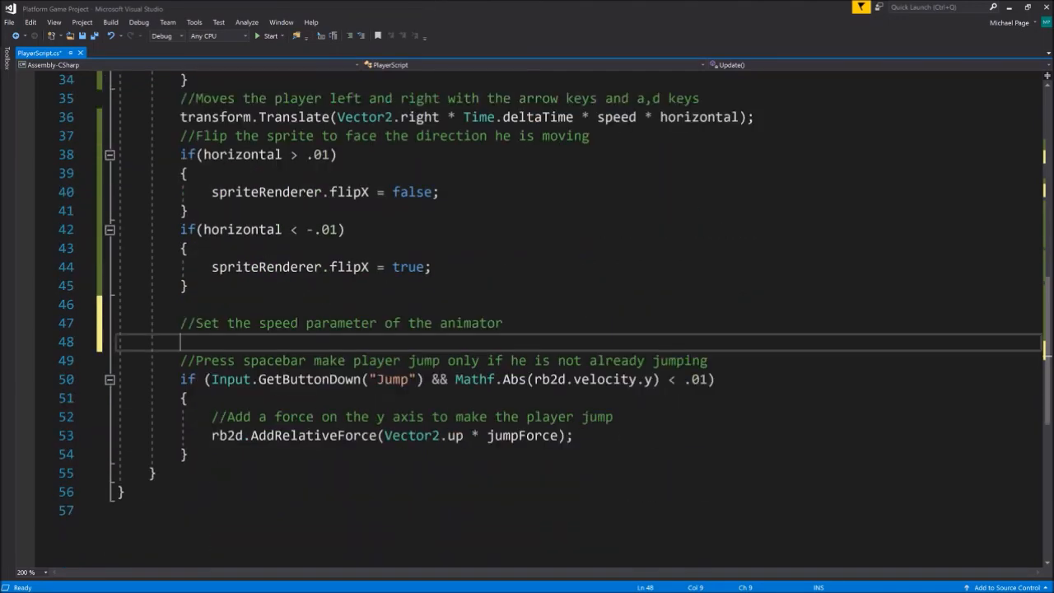
{"action": "scroll", "coordinate": [527, 313], "scroll_direction": "up", "scroll_amount": 1}
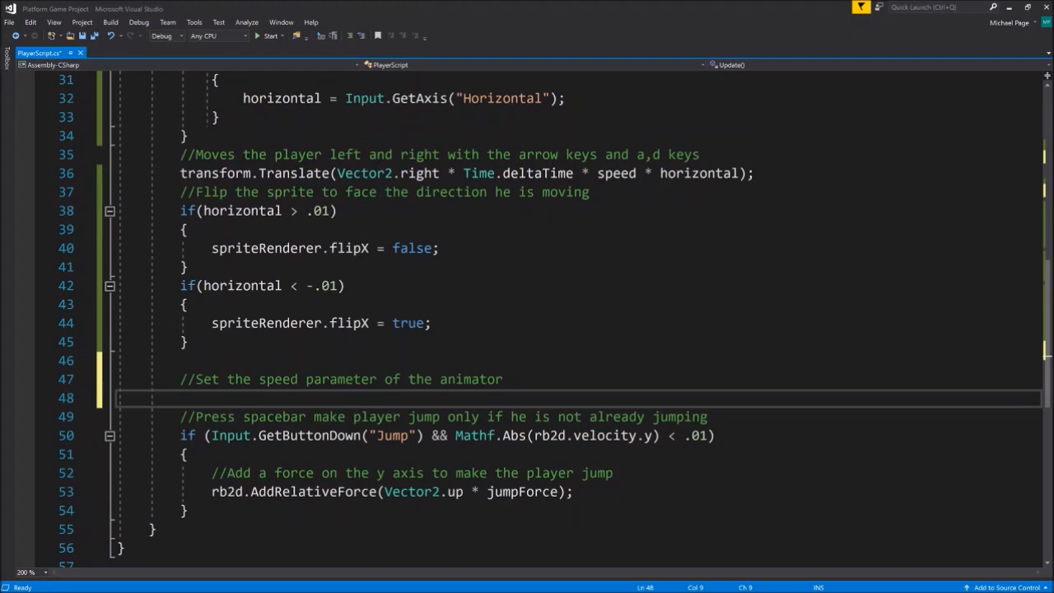
{"action": "type", "text": "anim"}
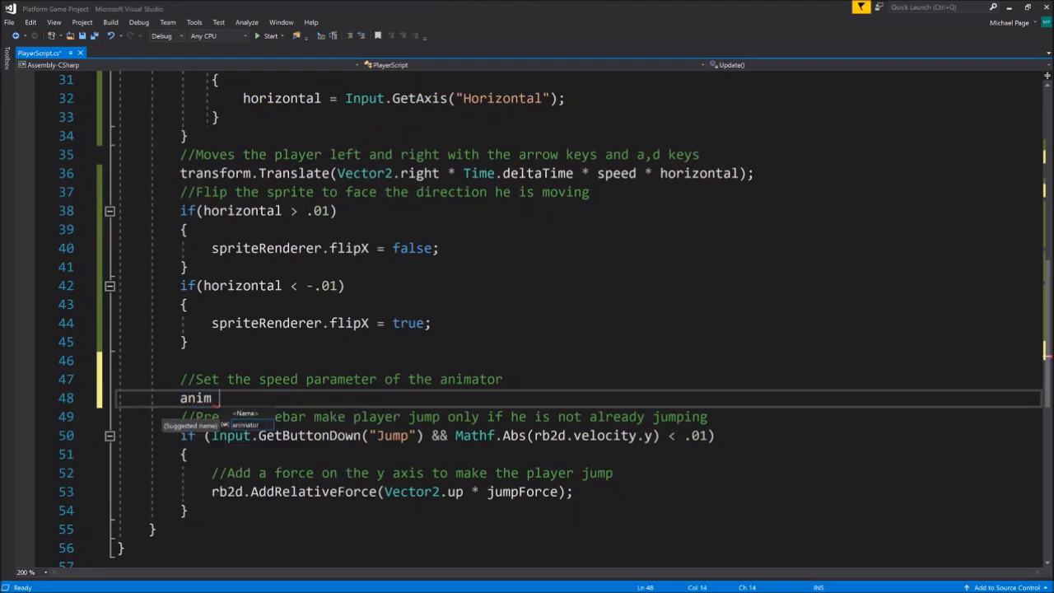
{"action": "key", "text": "BackSpace"}
{"action": "type", "text": ".Se"}
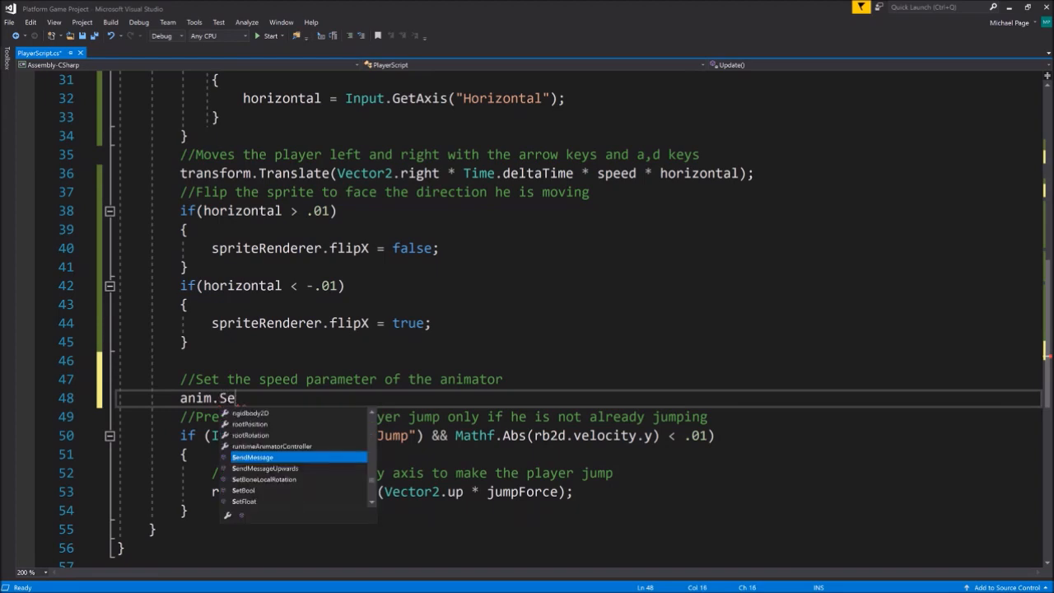
{"action": "type", "text": "t"}
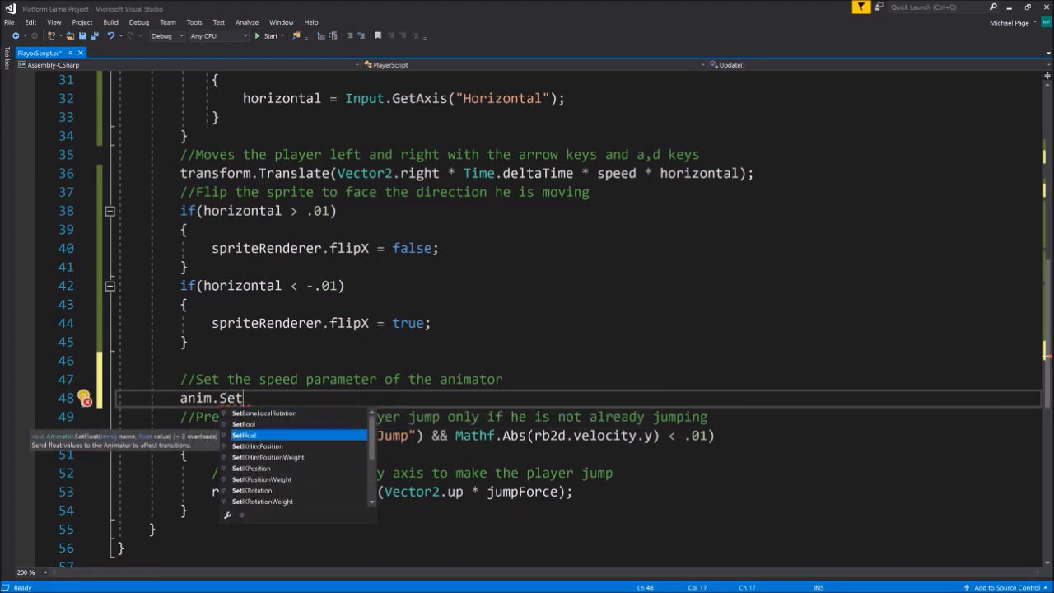
{"action": "key", "text": "Tab"}
{"action": "type", "text": "("}
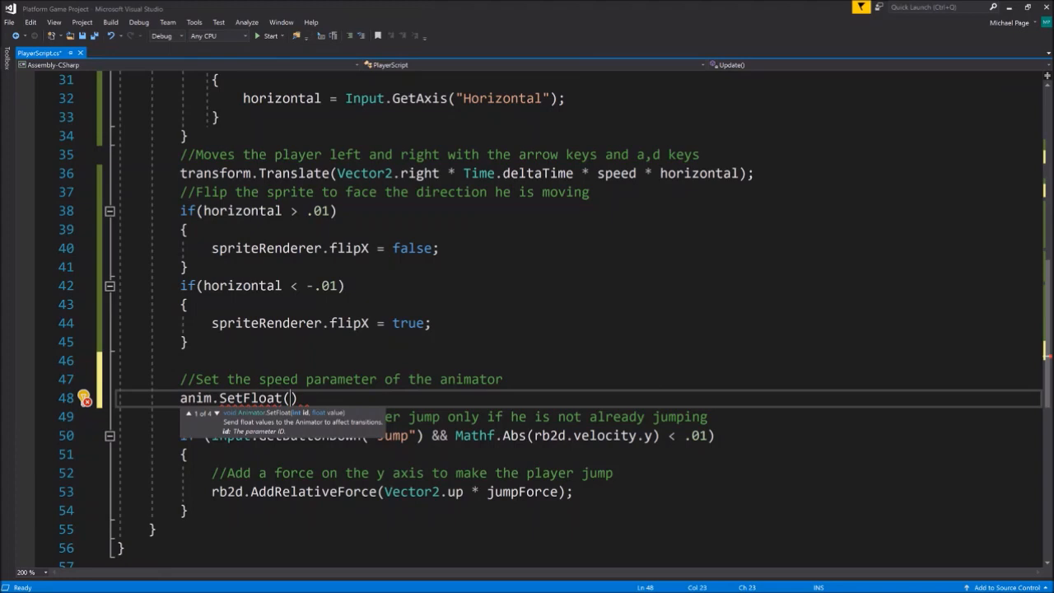
{"action": "key", "text": "Down"}
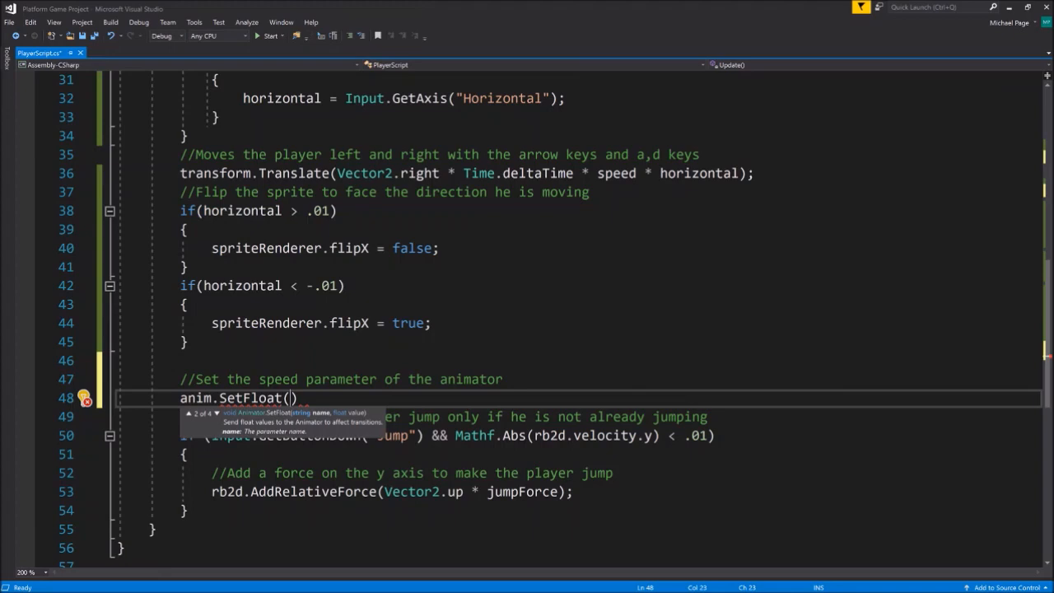
{"action": "type", "text": "\"speed\""}
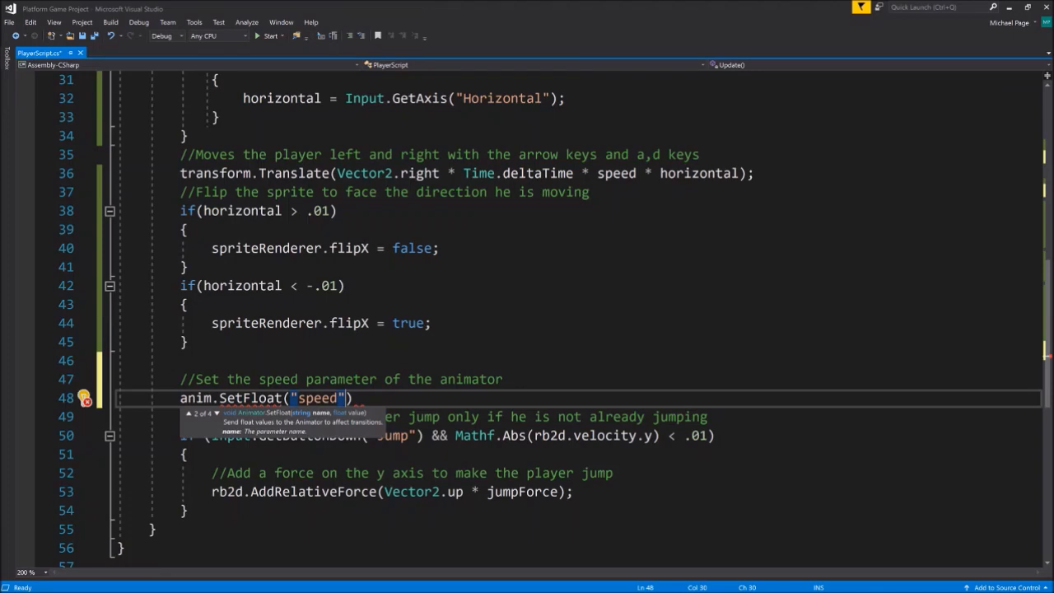
{"action": "type", "text": ","}
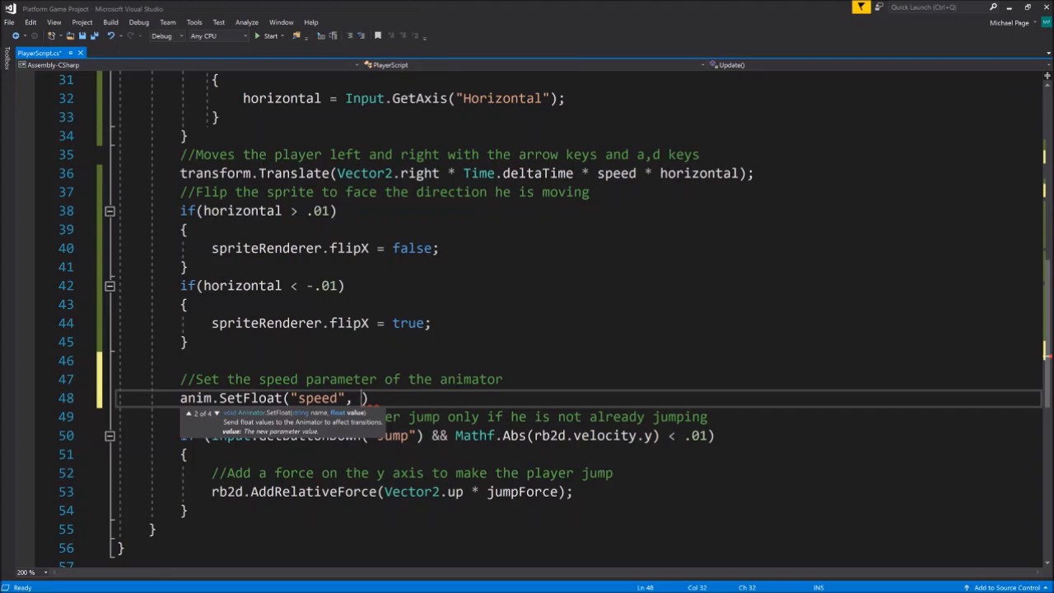
Step: Pass Mathf.Abs(horizontal) as the SetFloat value, complete the statement with a semicolon and save the script
{"action": "type", "text": "math"}
{"action": "key", "text": "Tab"}
{"action": "type", "text": ".A"}
{"action": "key", "text": "Tab"}
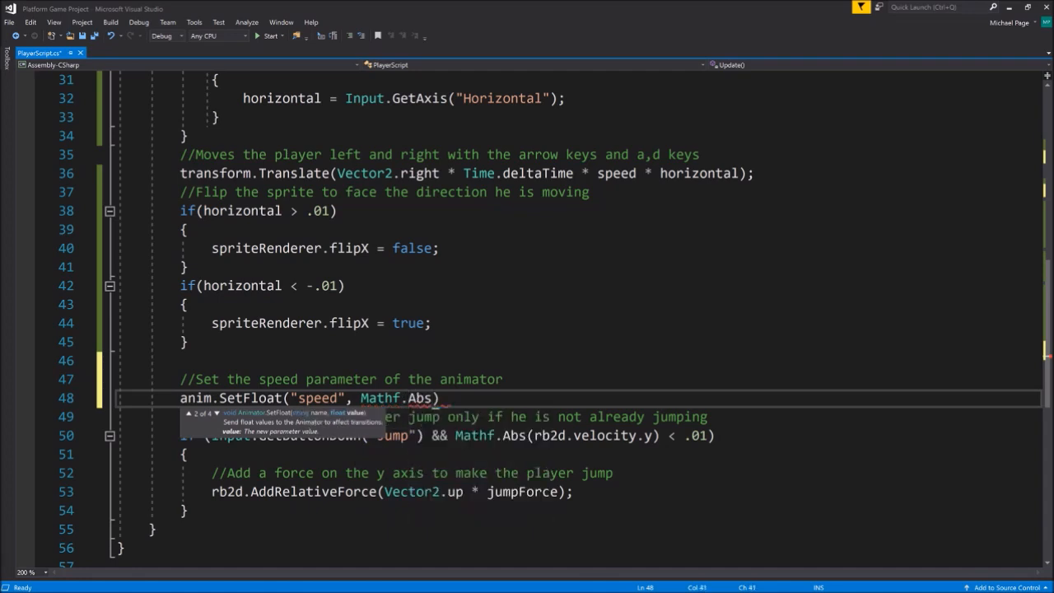
{"action": "type", "text": "(hor"}
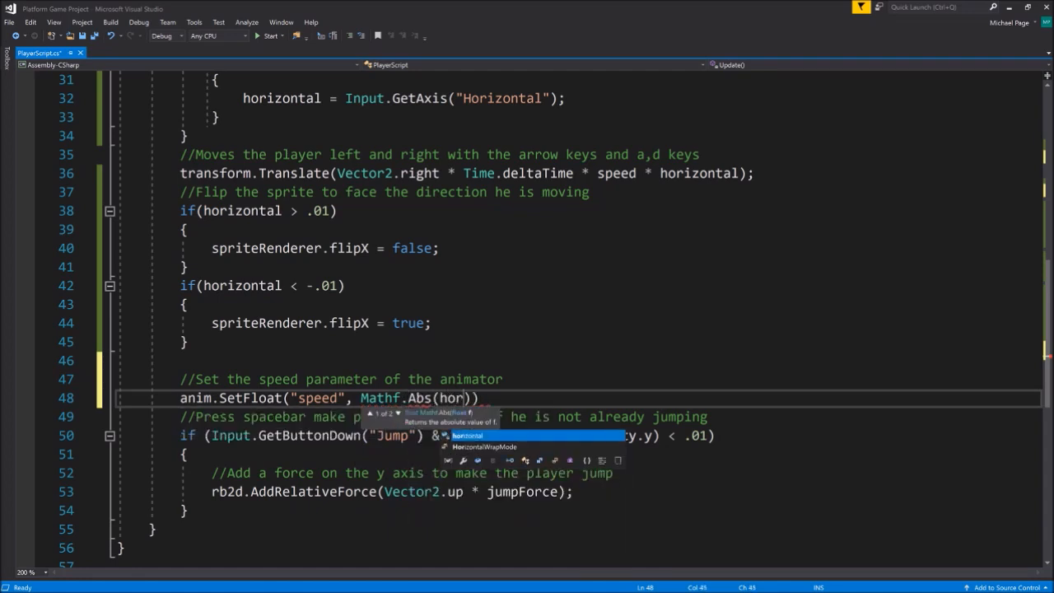
{"action": "key", "text": "Tab"}
{"action": "type", "text": "))"}
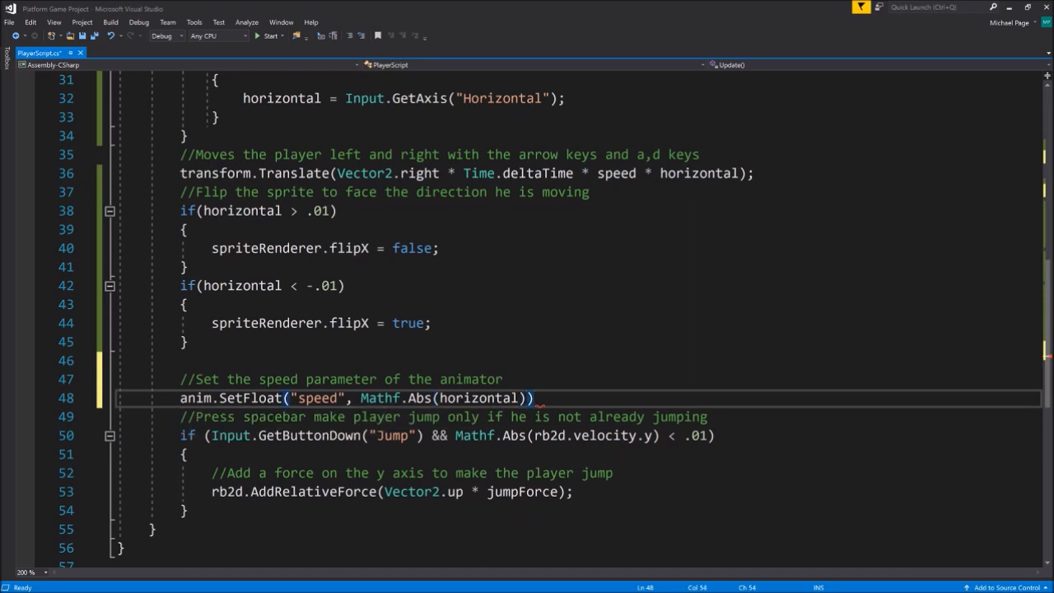
{"action": "type", "text": ";"}
{"action": "key", "text": "ctrl+s"}
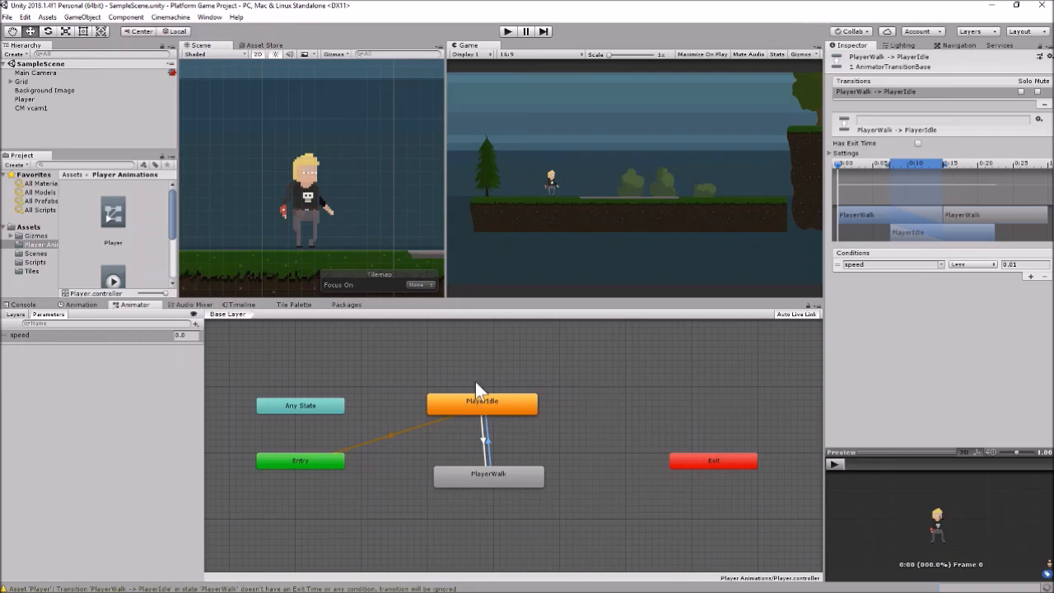
Step: Switch to Unity, run the game and walk the player right and left to test the idle and walk animation transitions
{"action": "left_click", "coordinate": [505, 32]}
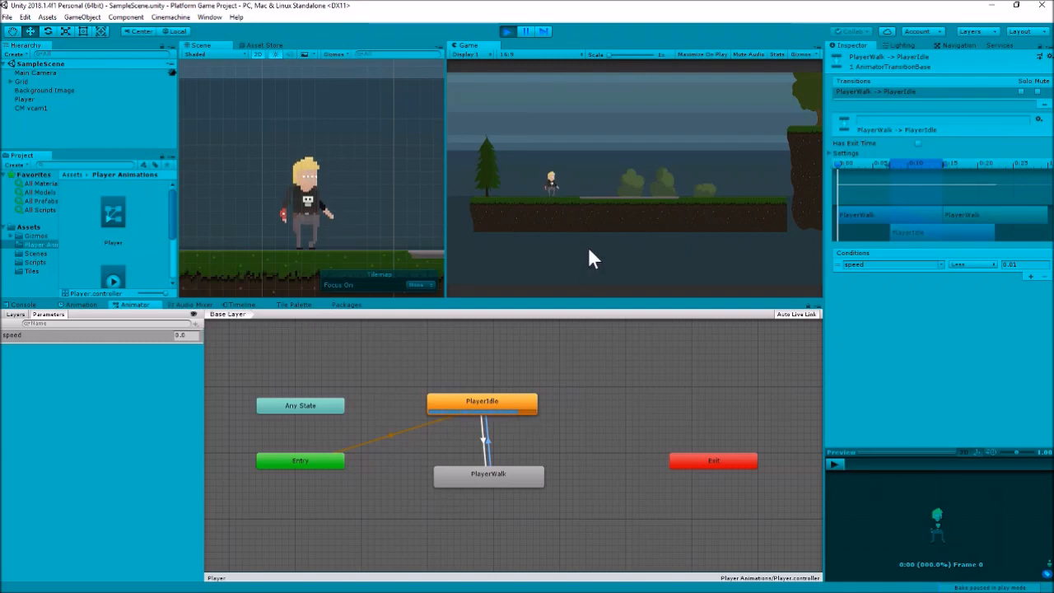
{"action": "key", "text": "Right"}
{"action": "key", "text": "Right"}
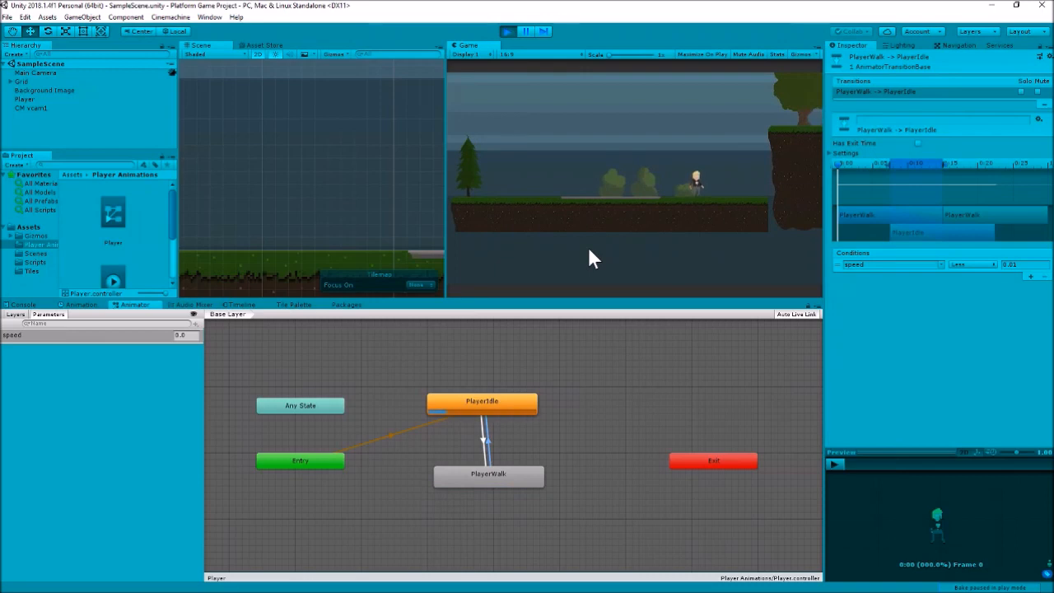
{"action": "key", "text": "Left"}
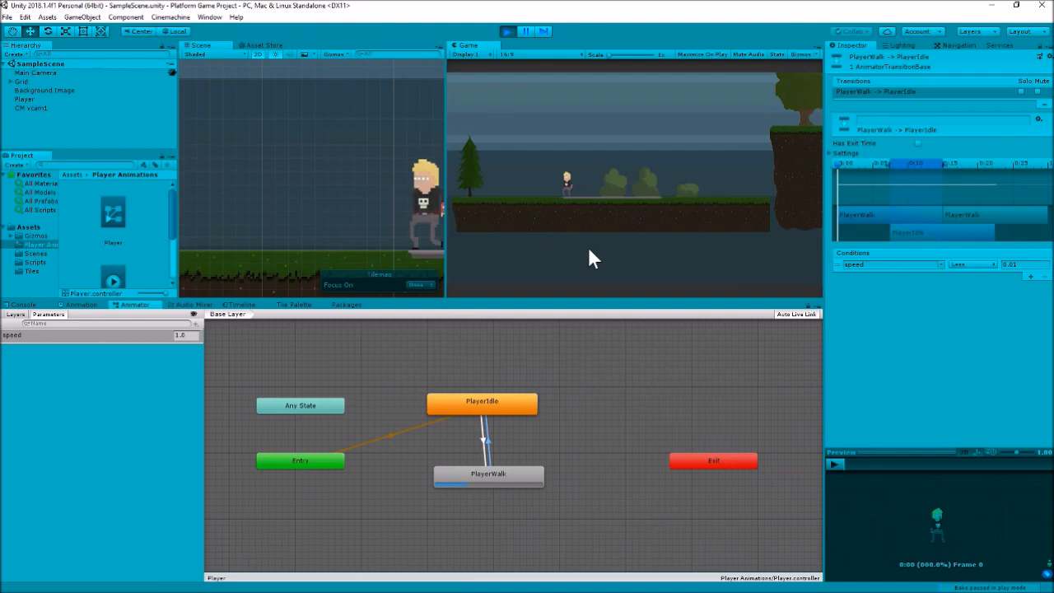
{"action": "key", "text": "Right"}
{"action": "key", "text": "Left"}
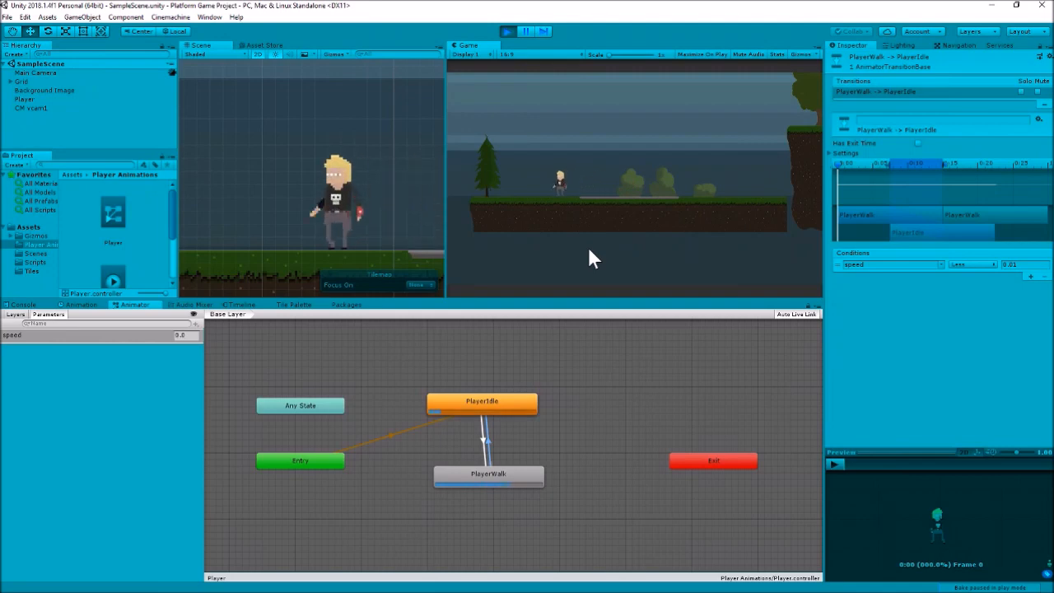
{"action": "key", "text": "Right"}
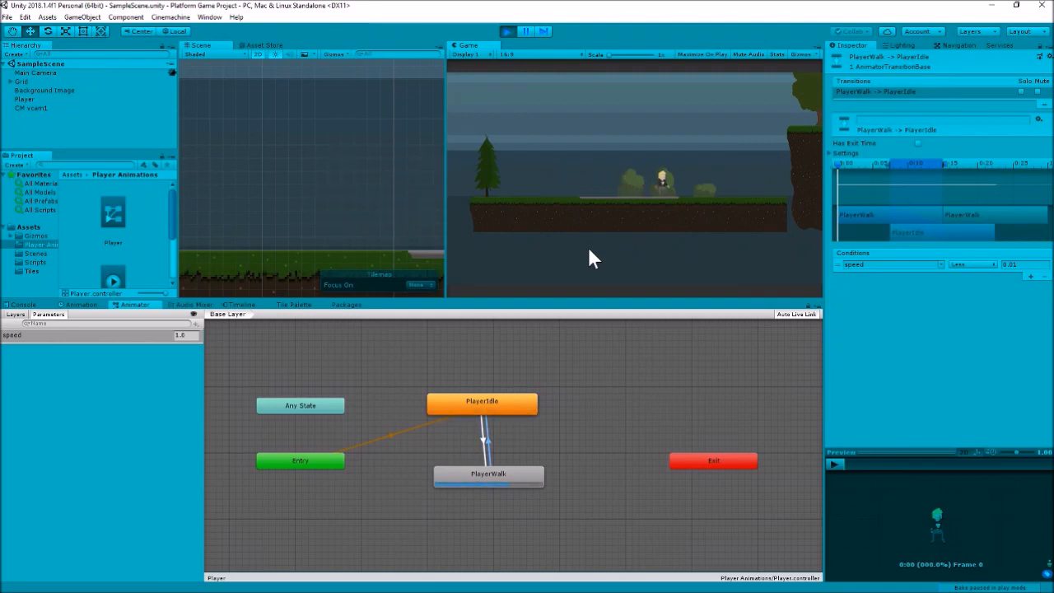
{"action": "key", "text": "Left"}
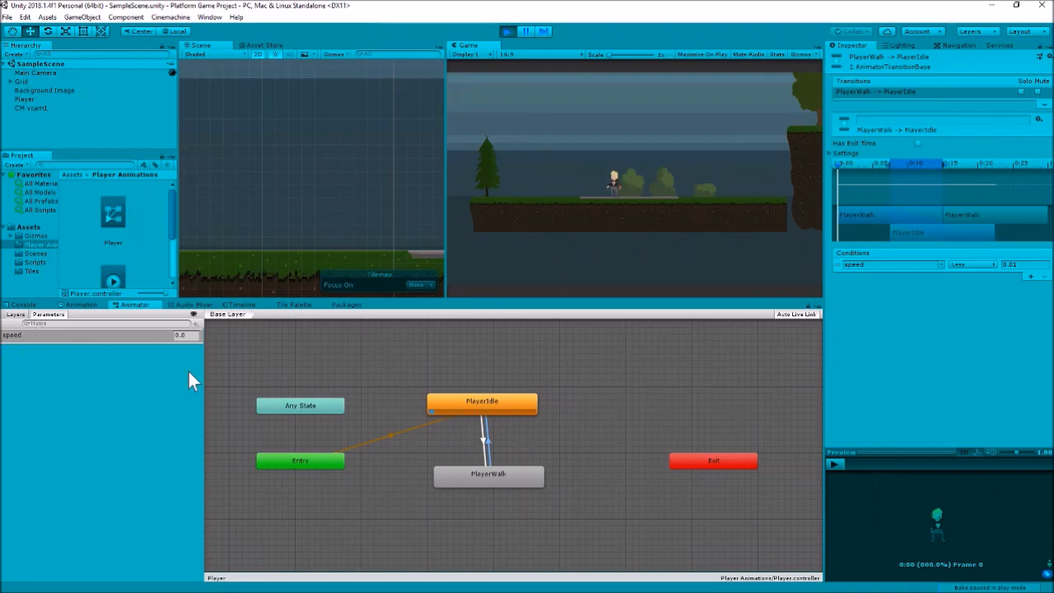
{"action": "key", "text": "Right"}
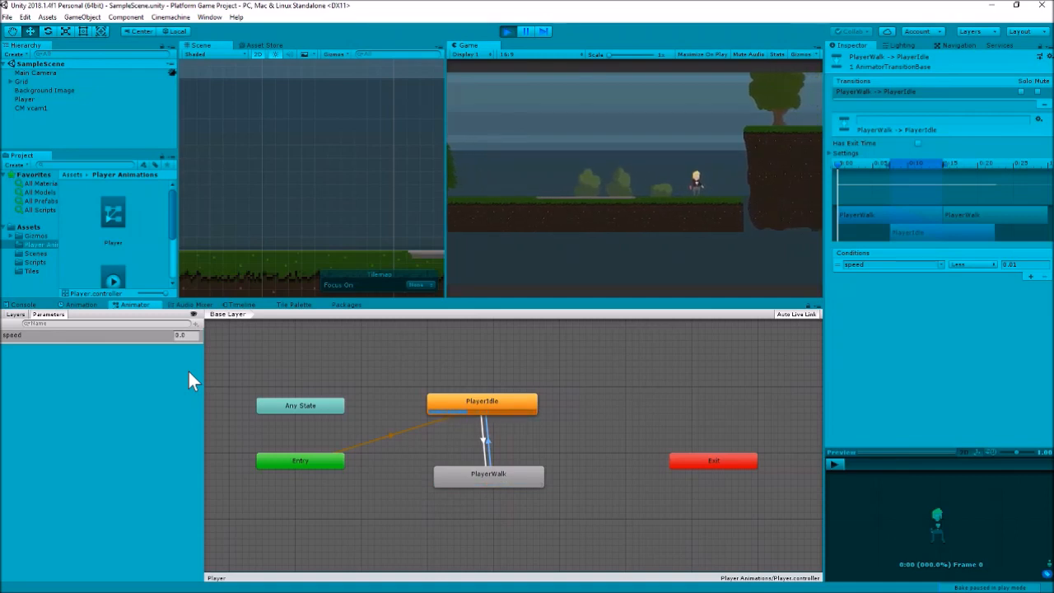
{"action": "key", "text": "Left"}
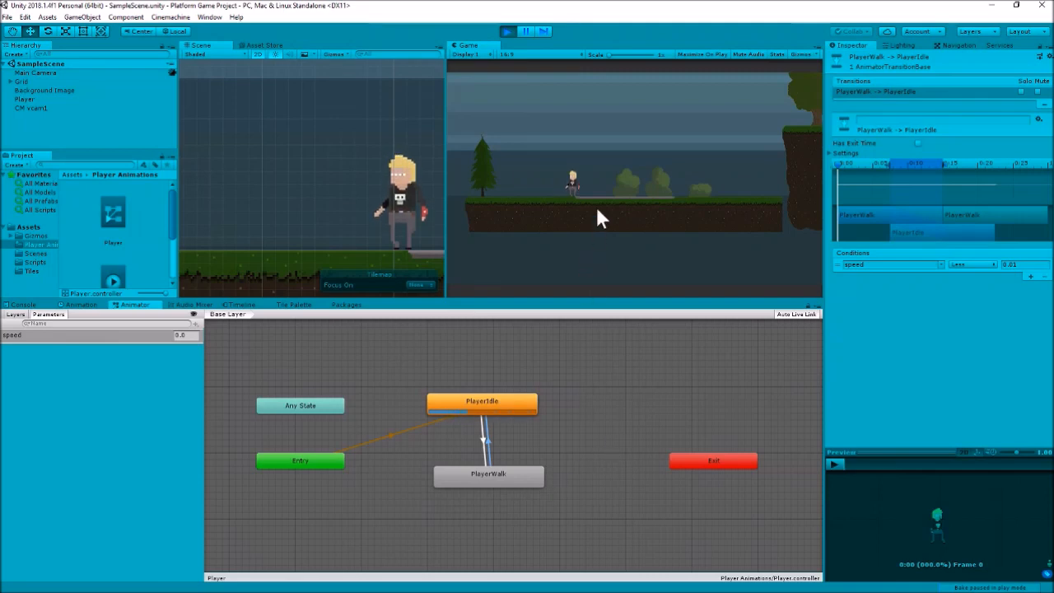
Step: Walk the player right and left to test the animation transitions, stop play mode, and review the Update() code in PlayerScript in Visual Studio
{"action": "key", "text": "Right"}
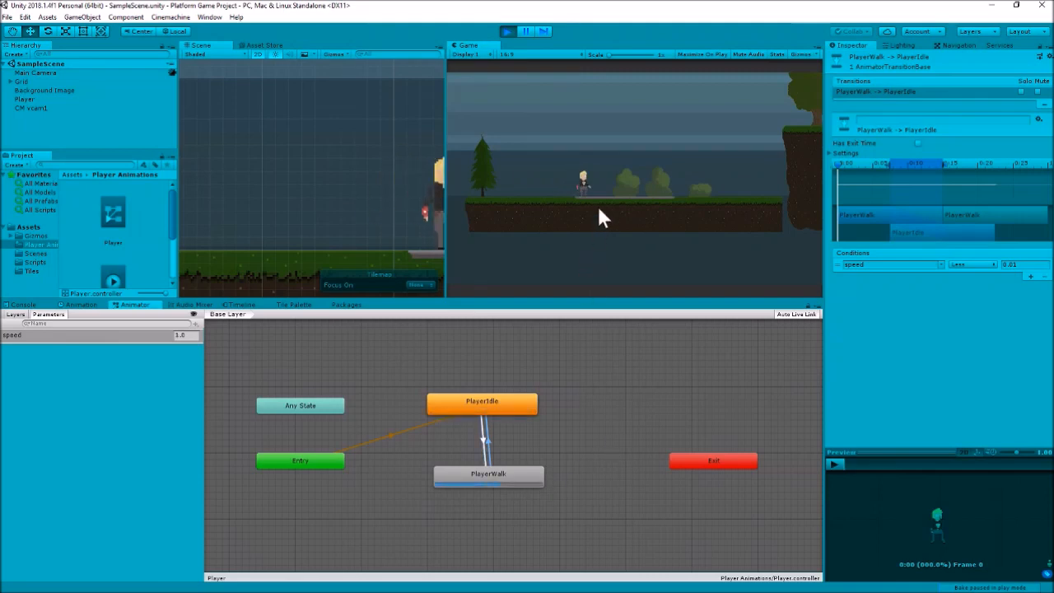
{"action": "key", "text": "Left"}
{"action": "key", "text": "Right"}
{"action": "key", "text": "Left"}
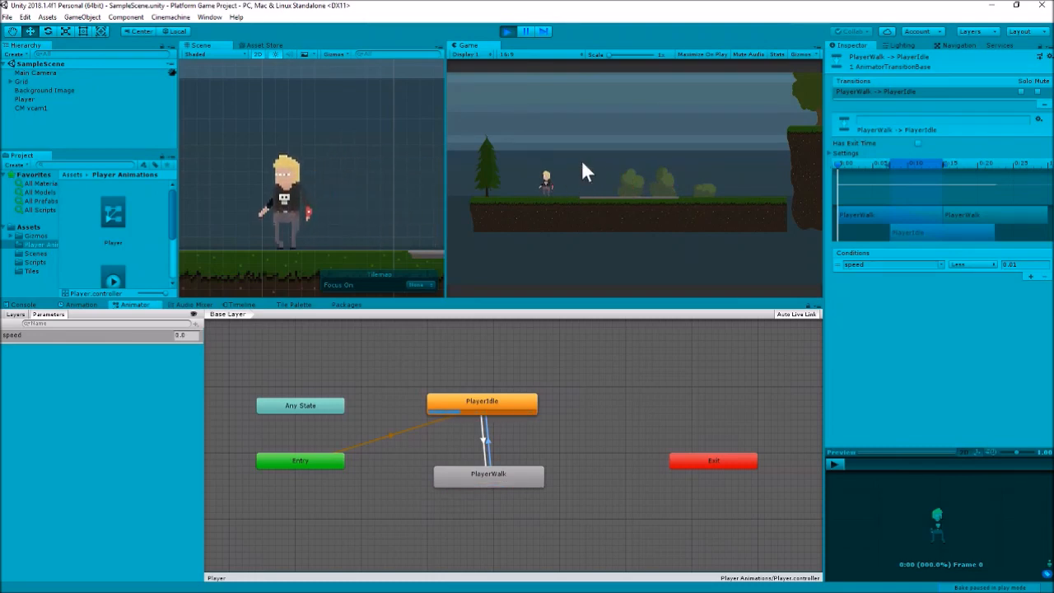
{"action": "left_click", "coordinate": [508, 31]}
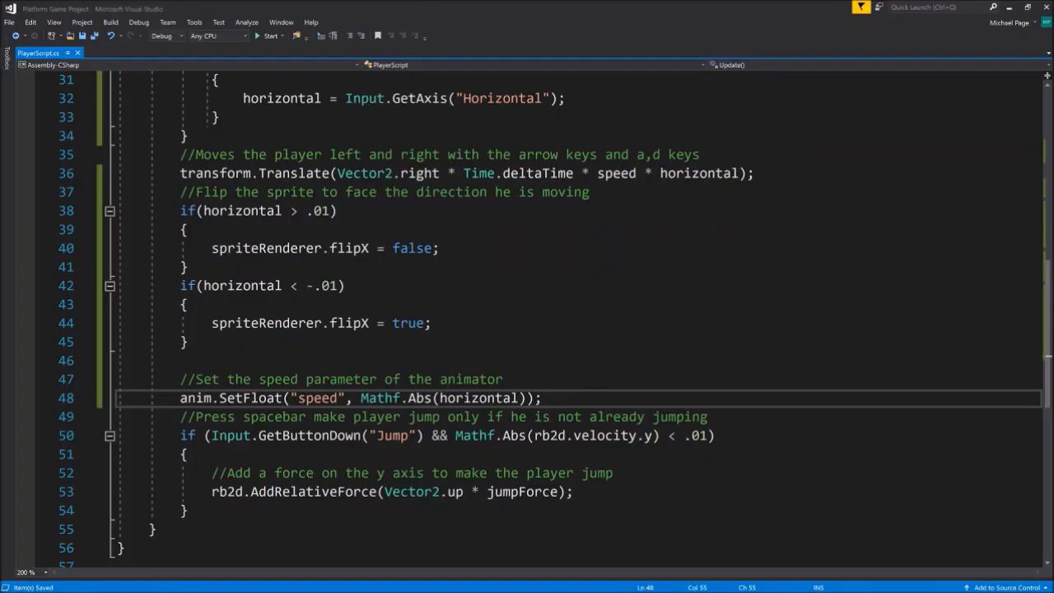
{"action": "scroll", "coordinate": [527, 313], "scroll_direction": "up", "scroll_amount": 4}
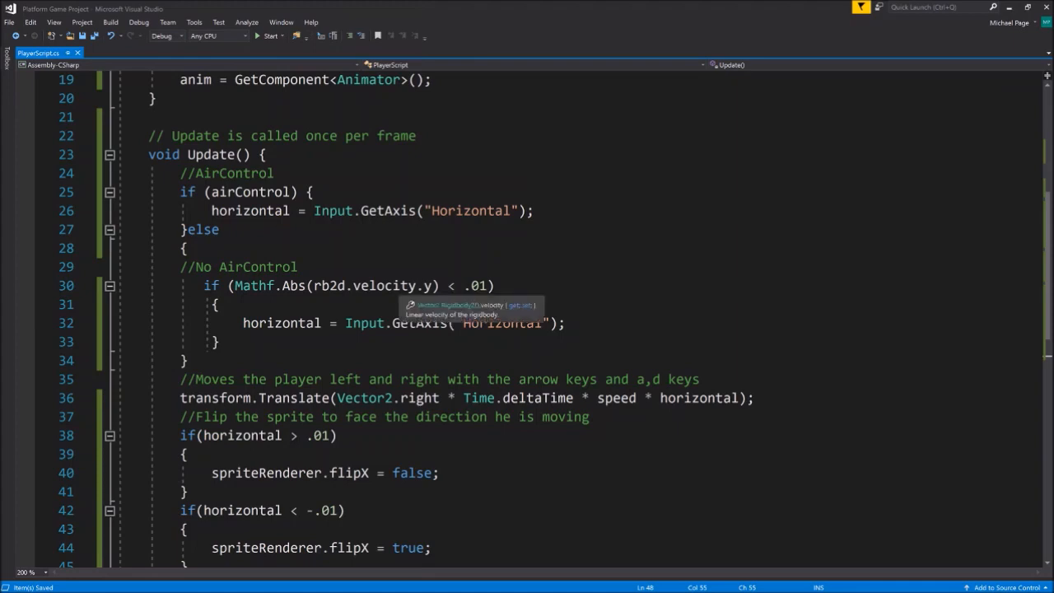
{"action": "scroll", "coordinate": [412, 301], "scroll_direction": "down", "scroll_amount": 1}
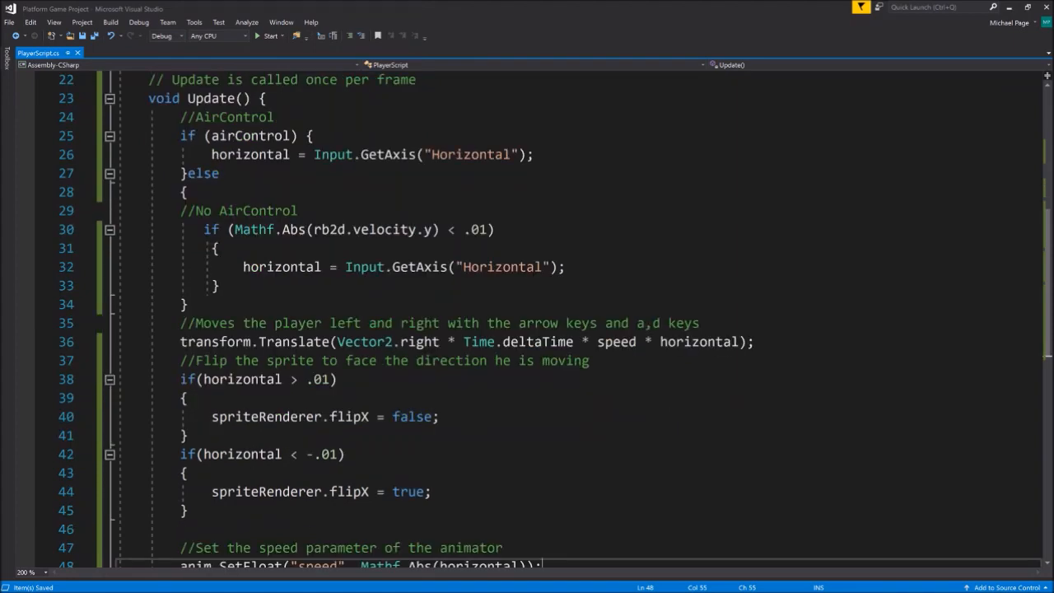
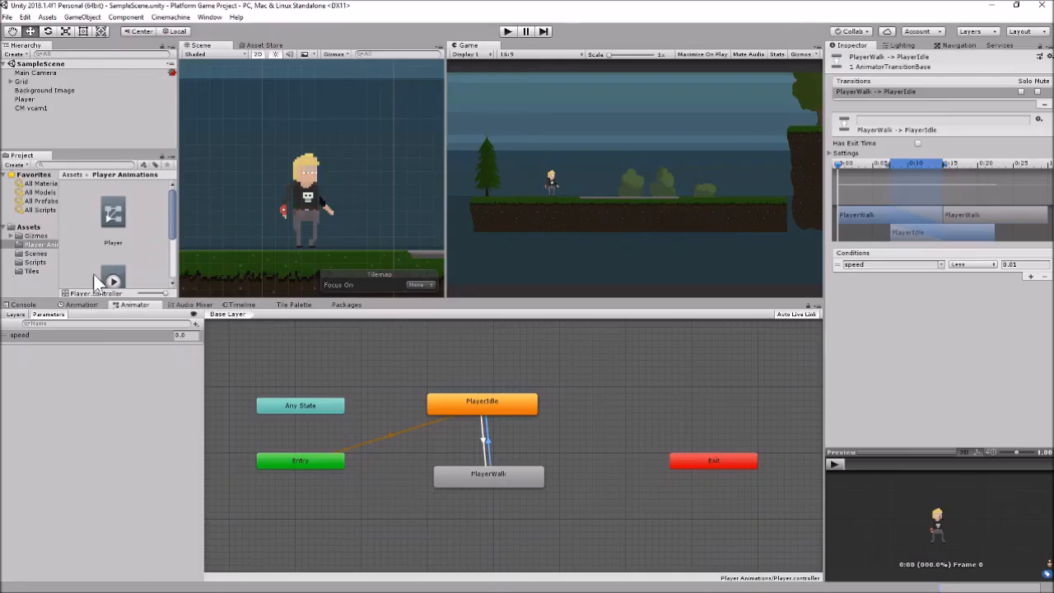
Step: Back in Unity, create a new animation clip named PlayerJump for the Player object in the Player Animations folder
{"action": "left_click", "coordinate": [81, 304]}
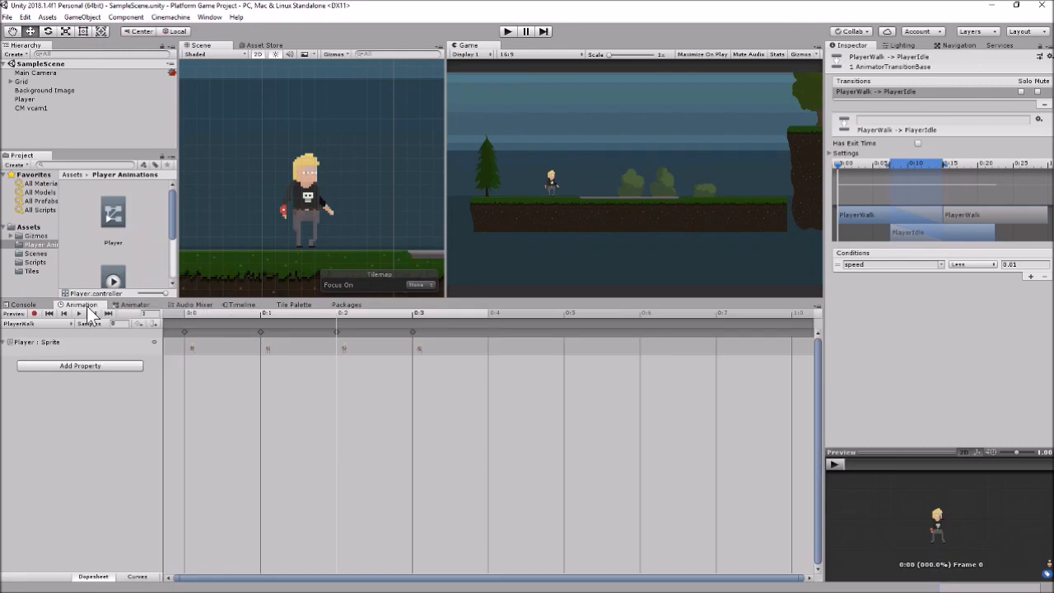
{"action": "left_click", "coordinate": [31, 96]}
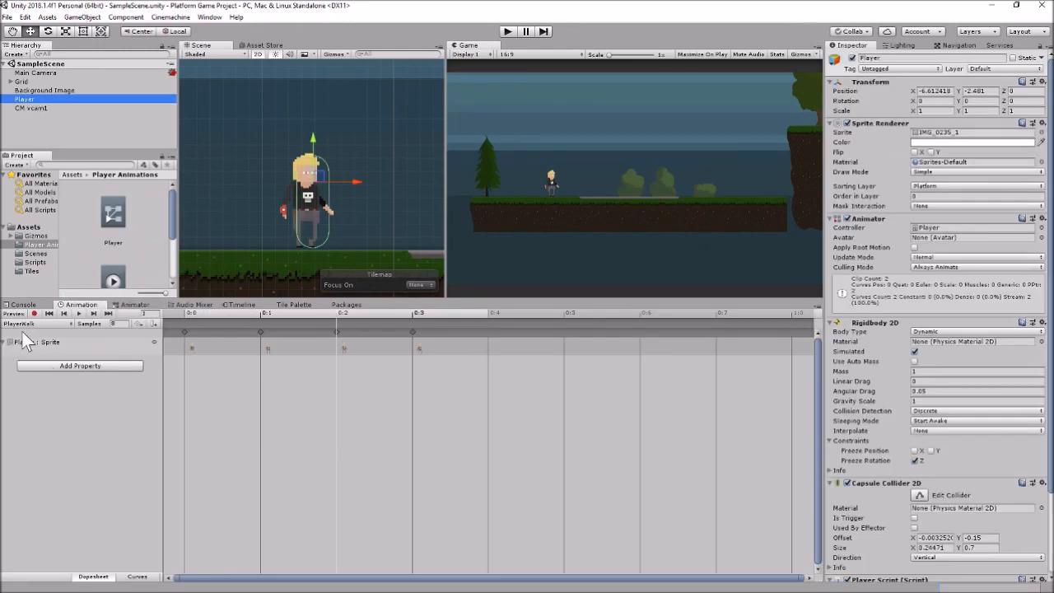
{"action": "left_click", "coordinate": [51, 323]}
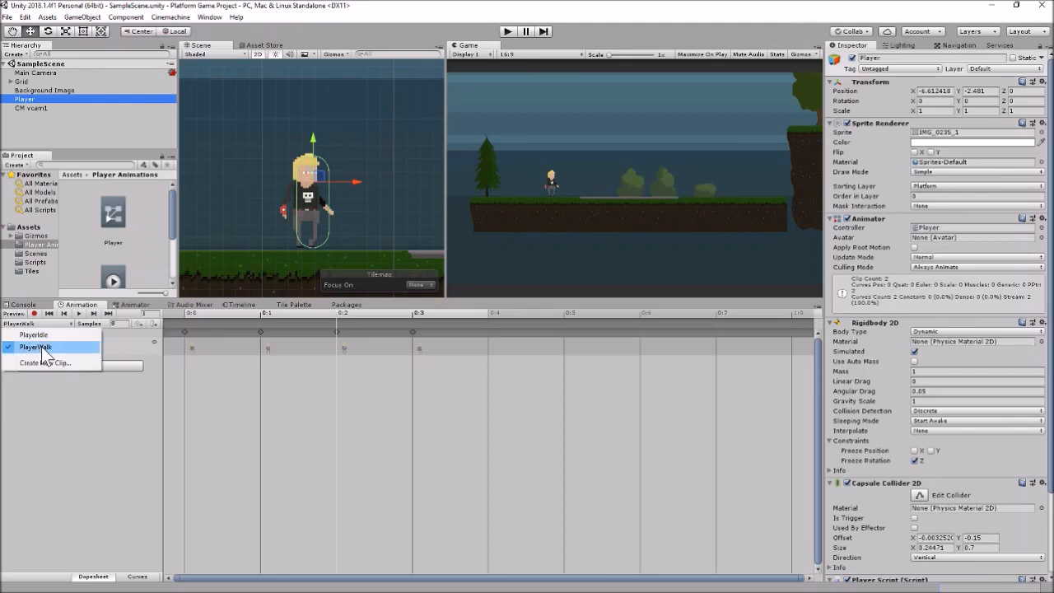
{"action": "left_click", "coordinate": [45, 364]}
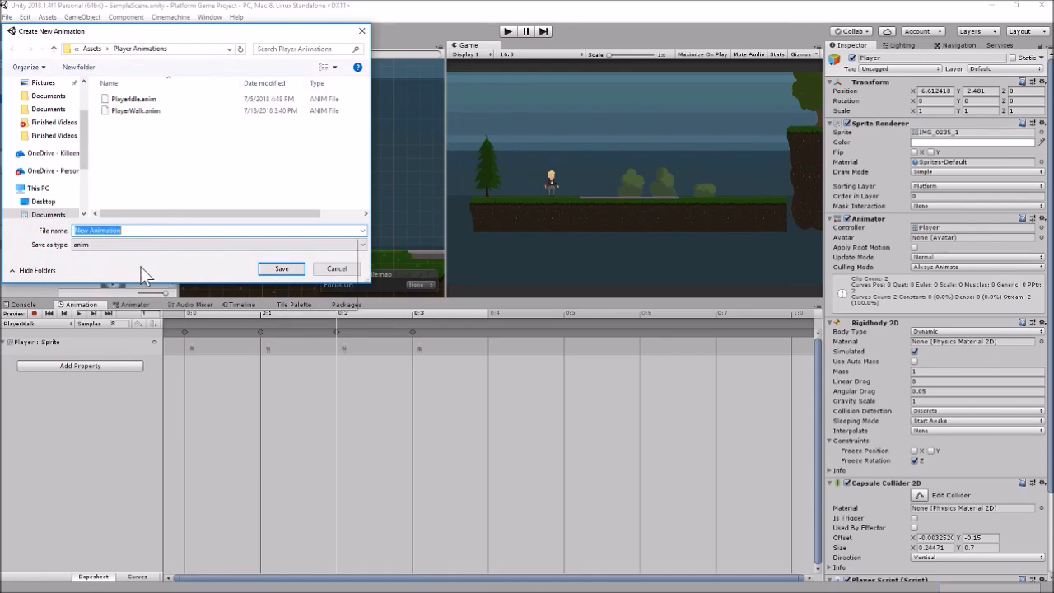
{"action": "type", "text": "Player"}
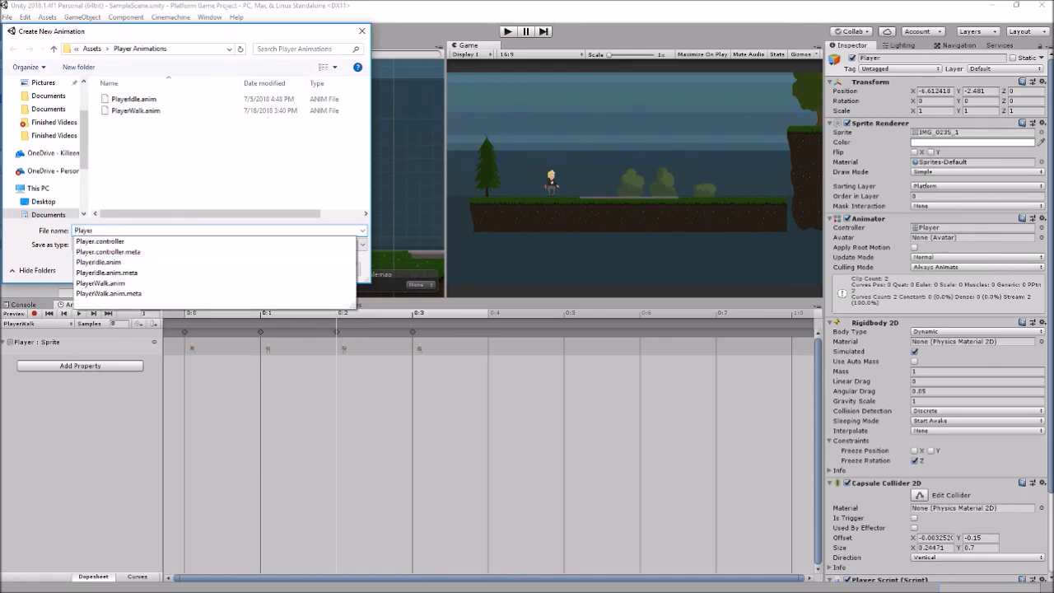
{"action": "type", "text": "Jump"}
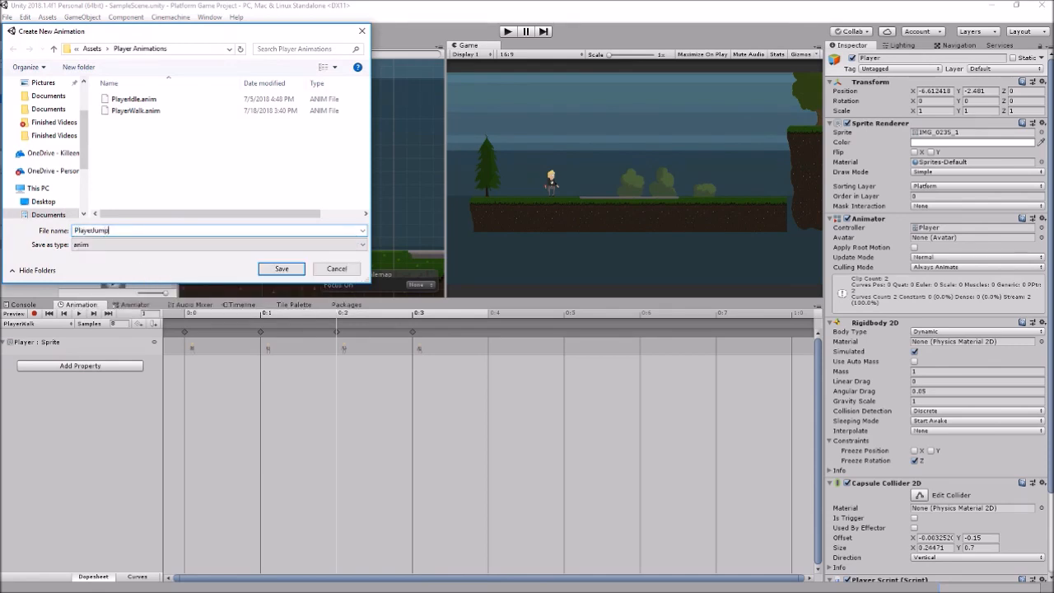
{"action": "key", "text": "Return"}
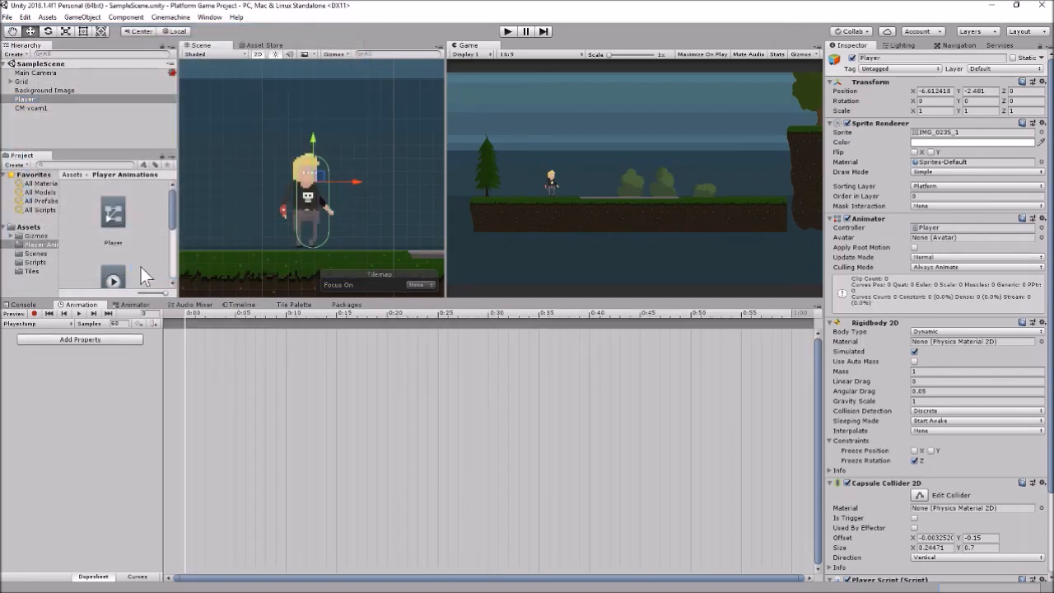
Step: Find the IMG_0235 sprite sheet in the Assets folder and expand it into its individual sprites
{"action": "left_click", "coordinate": [38, 224]}
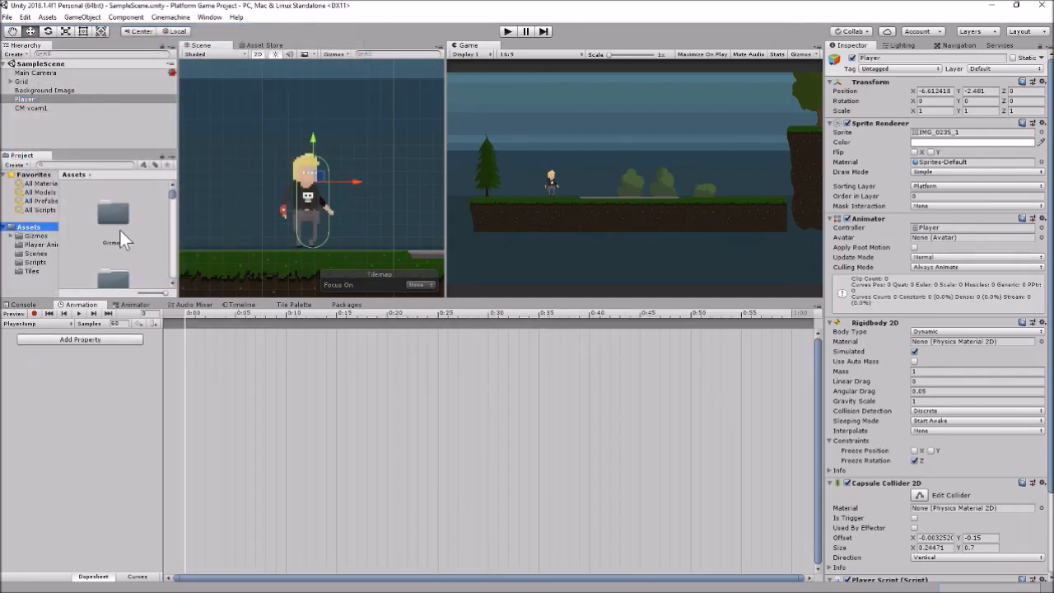
{"action": "left_click", "coordinate": [119, 230]}
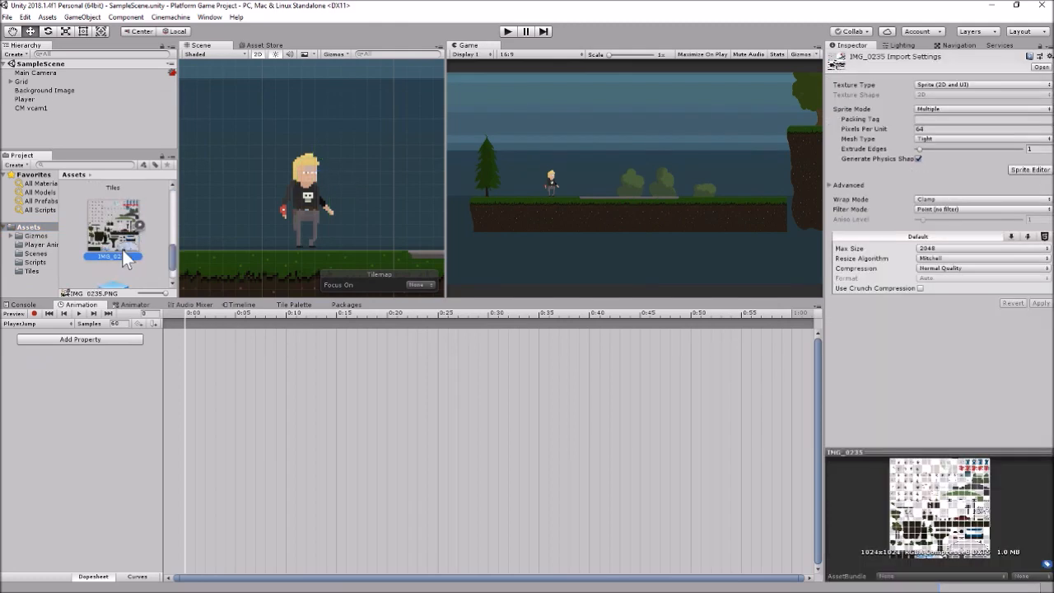
{"action": "scroll", "coordinate": [122, 250], "scroll_direction": "down", "scroll_amount": 2}
{"action": "scroll", "coordinate": [121, 249], "scroll_direction": "up", "scroll_amount": 1}
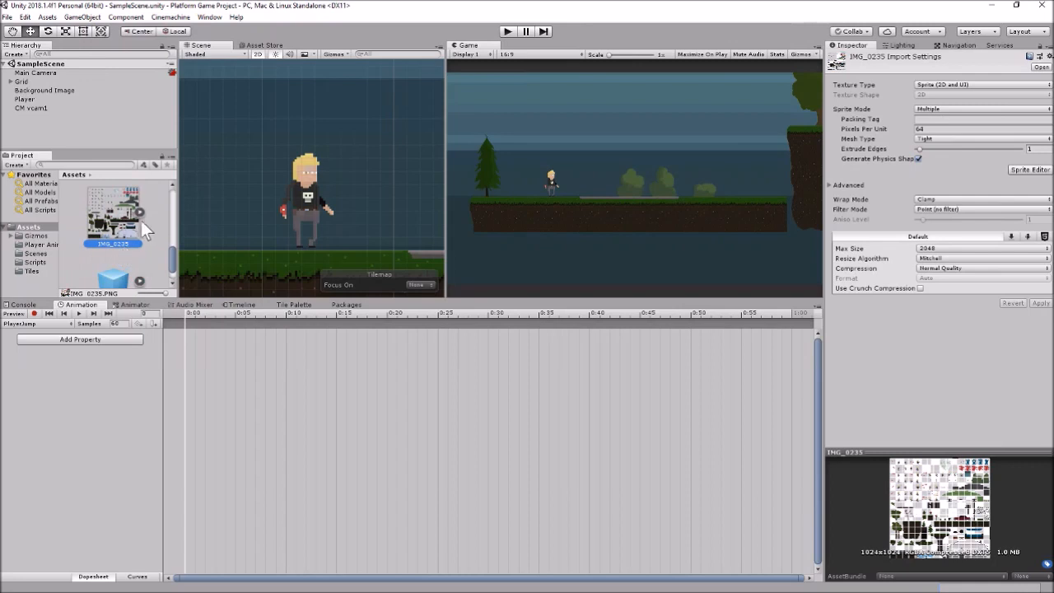
{"action": "left_click", "coordinate": [139, 213]}
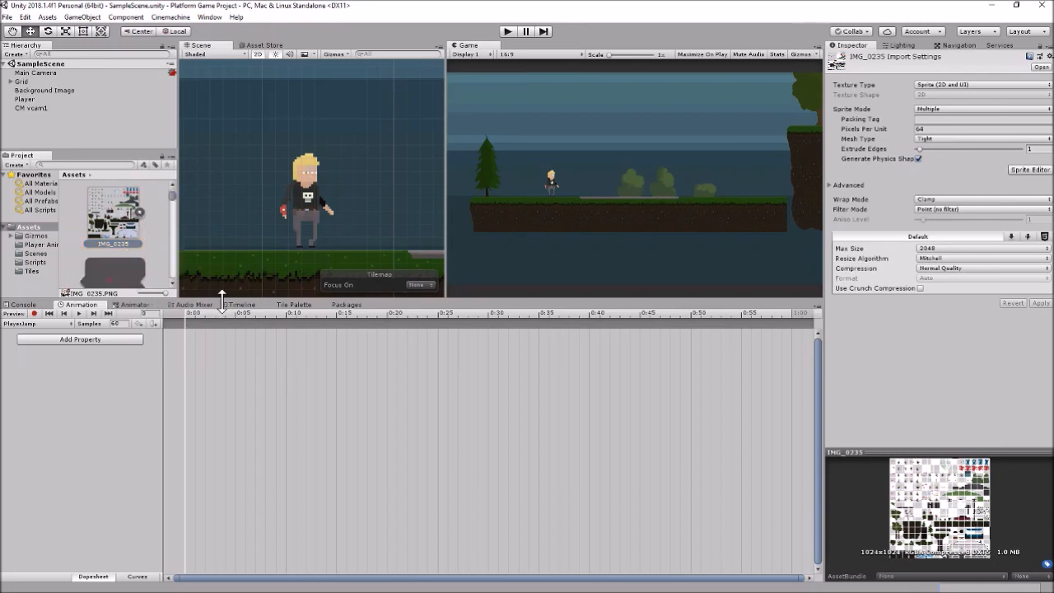
Step: Add the IMG_0235_4 sprite as the keyframe at 0:00 of the PlayerJump clip, resizing the project and animation areas as needed
{"action": "left_click_drag", "start_coordinate": [221, 294], "coordinate": [222, 517]}
{"action": "scroll", "coordinate": [144, 376], "scroll_direction": "down", "scroll_amount": 4}
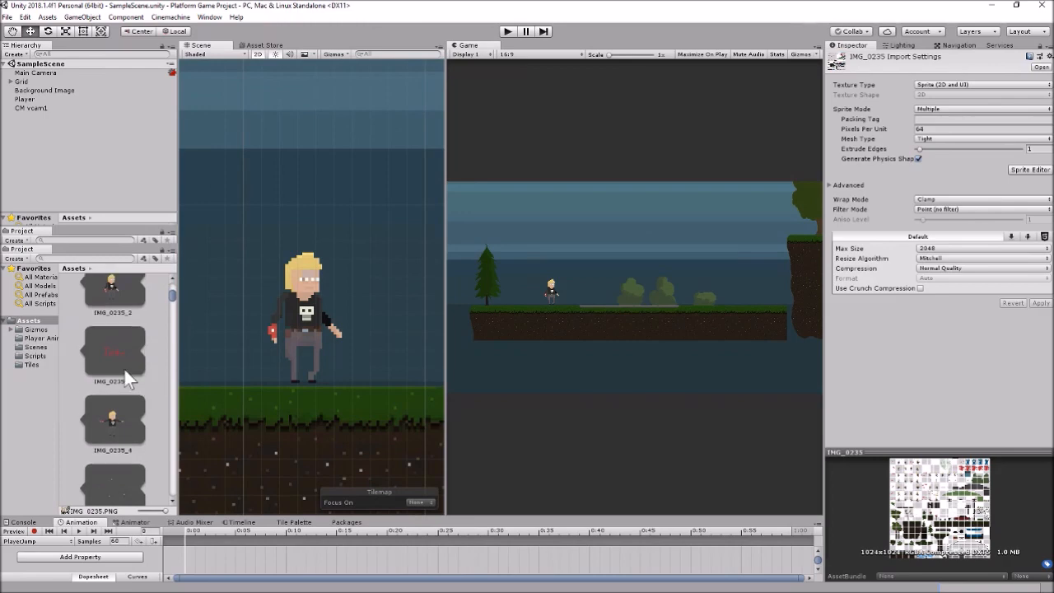
{"action": "scroll", "coordinate": [124, 379], "scroll_direction": "down", "scroll_amount": 1}
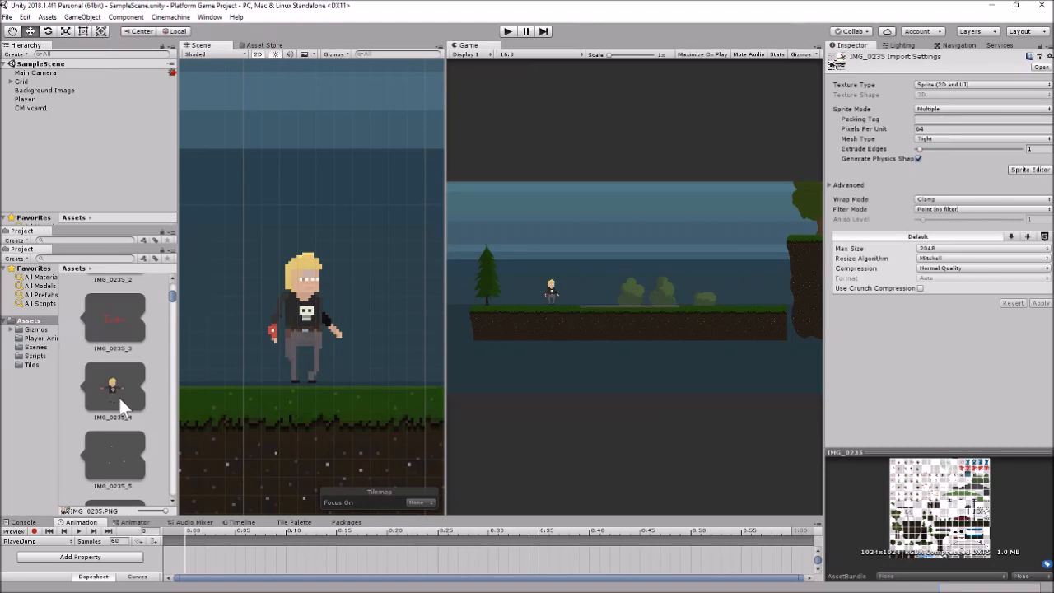
{"action": "left_click", "coordinate": [113, 389]}
{"action": "left_click_drag", "start_coordinate": [112, 381], "coordinate": [200, 560]}
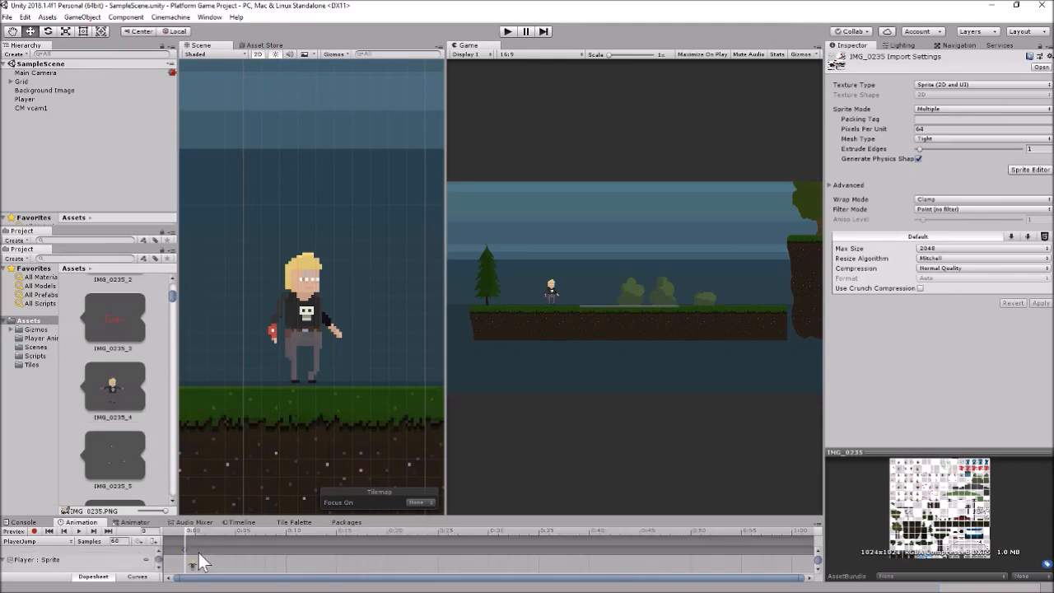
{"action": "scroll", "coordinate": [199, 554], "scroll_direction": "down", "scroll_amount": 2}
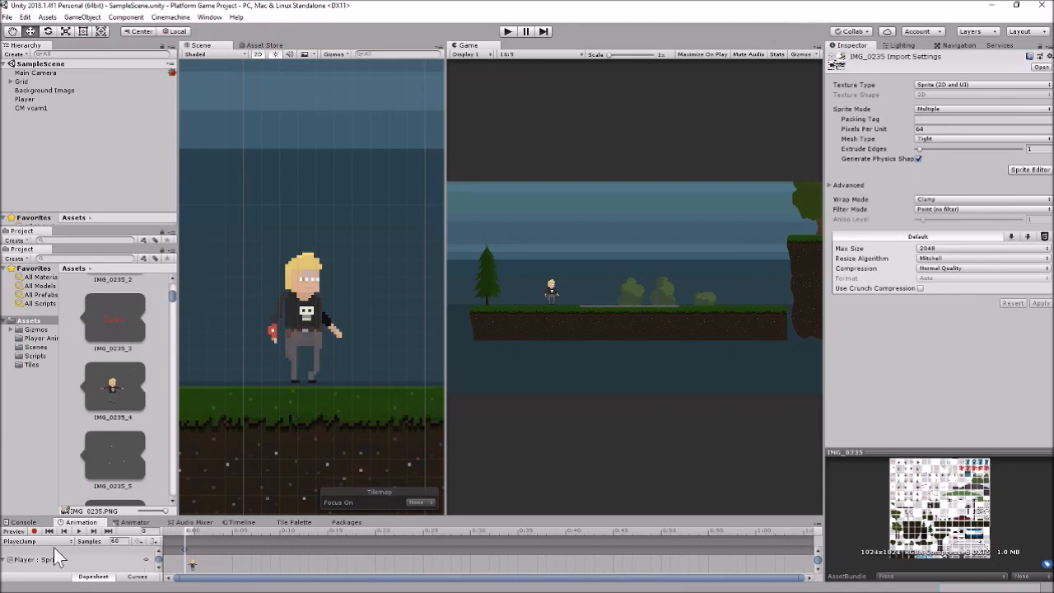
{"action": "left_click_drag", "start_coordinate": [264, 516], "coordinate": [272, 370]}
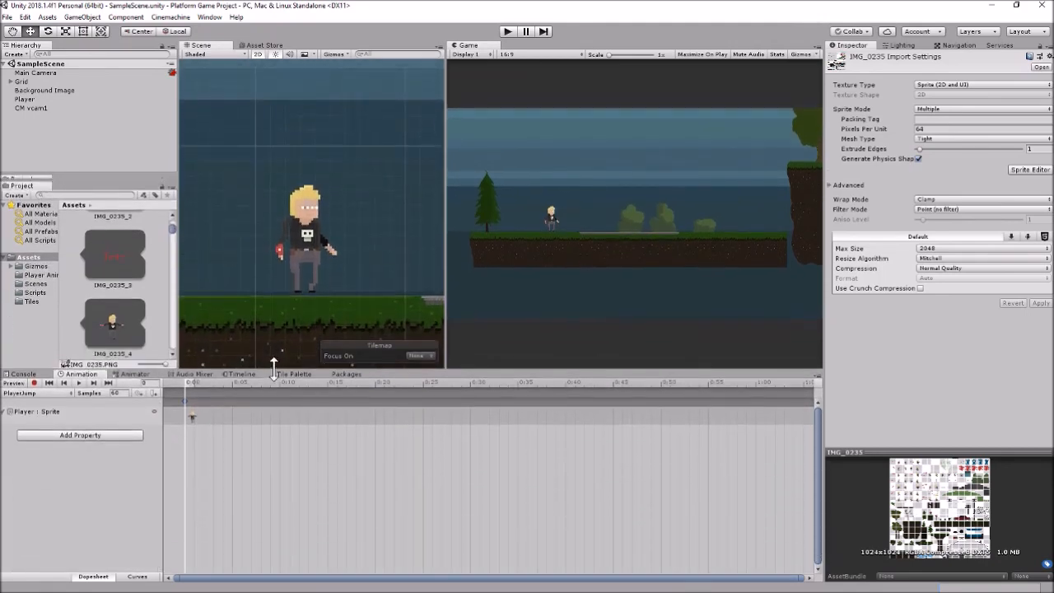
Step: In the Animator's state graph, move the PlayerJump state above PlayerIdle and Any State
{"action": "left_click", "coordinate": [135, 376]}
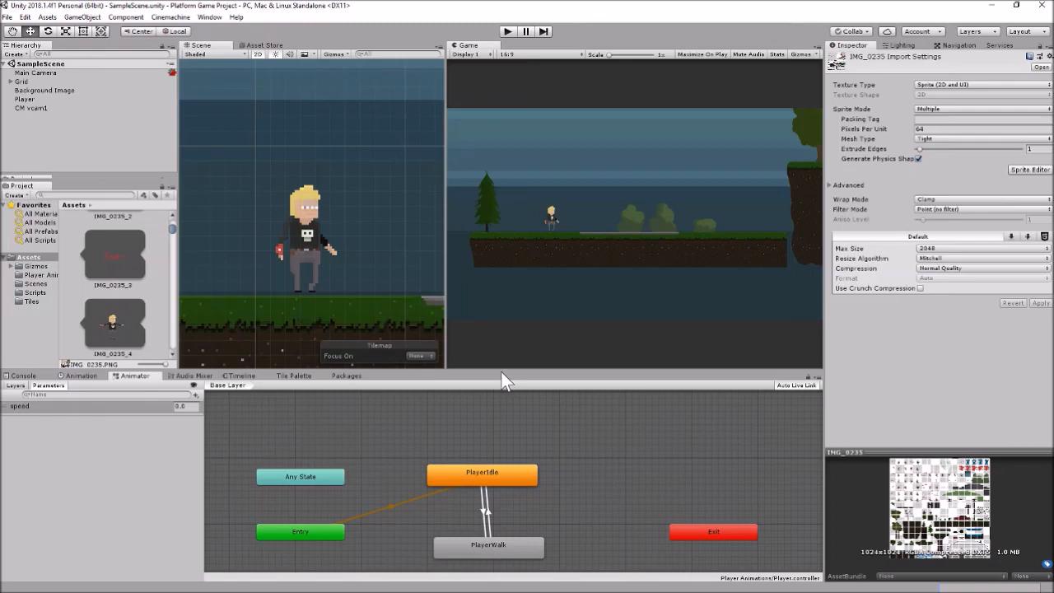
{"action": "left_click_drag", "start_coordinate": [499, 369], "coordinate": [501, 298]}
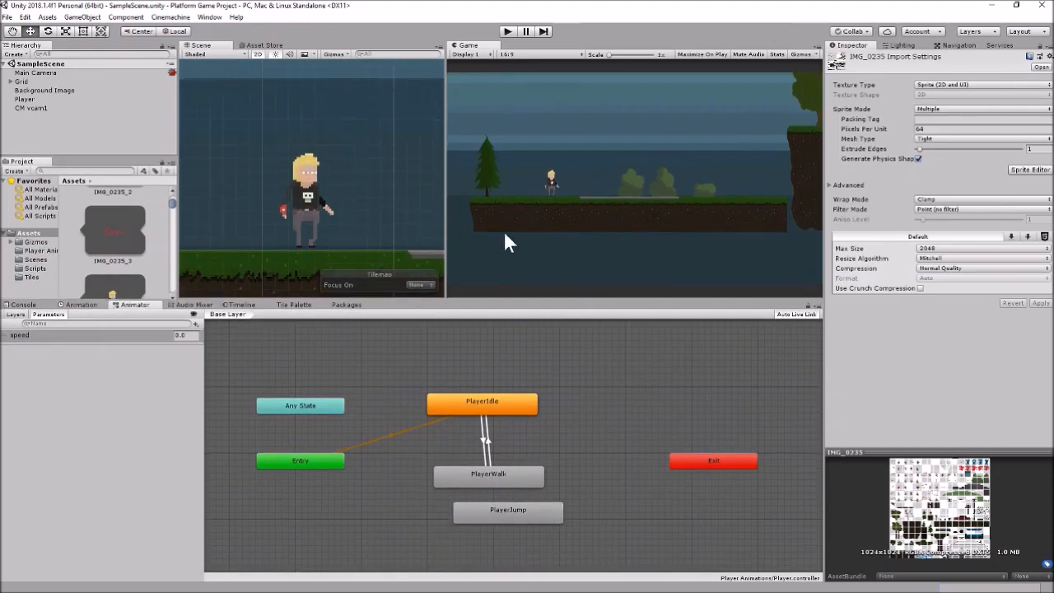
{"action": "scroll", "coordinate": [478, 412], "scroll_direction": "down", "scroll_amount": 1}
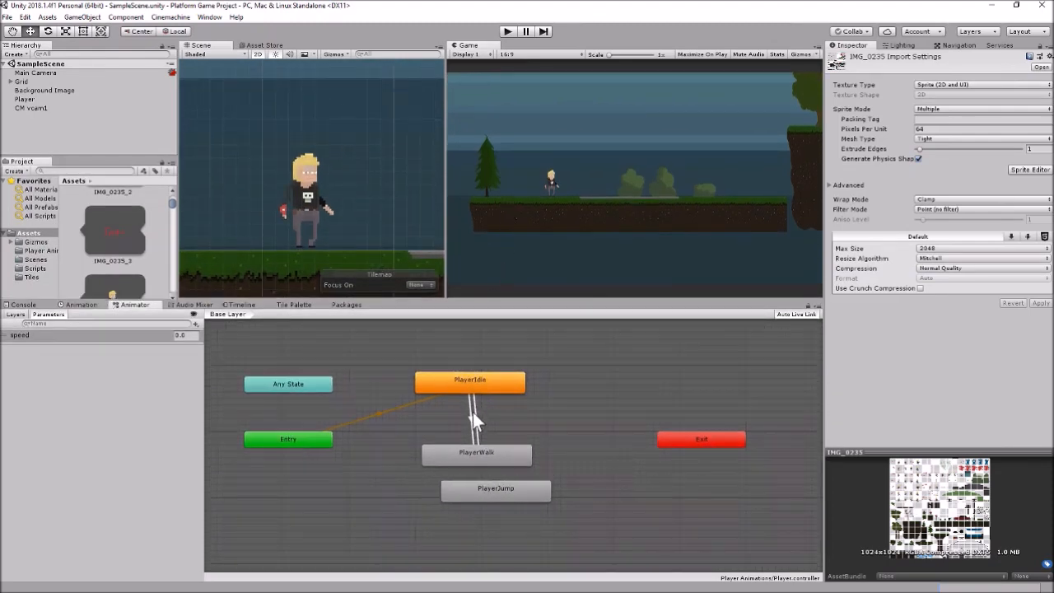
{"action": "left_click_drag", "start_coordinate": [489, 495], "coordinate": [396, 340]}
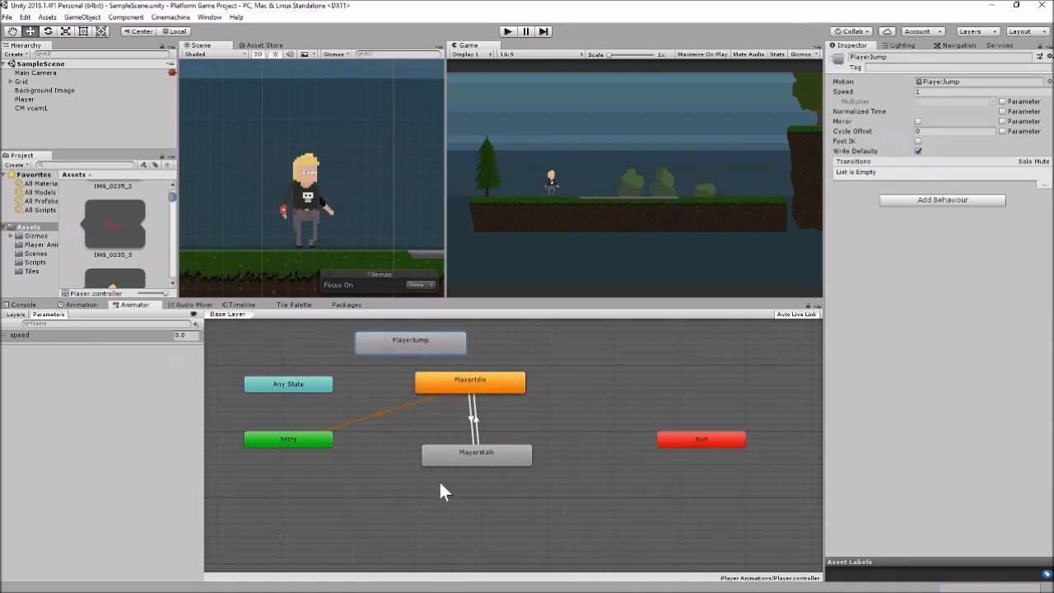
{"action": "middle_click_drag", "start_coordinate": [574, 386], "coordinate": [569, 428]}
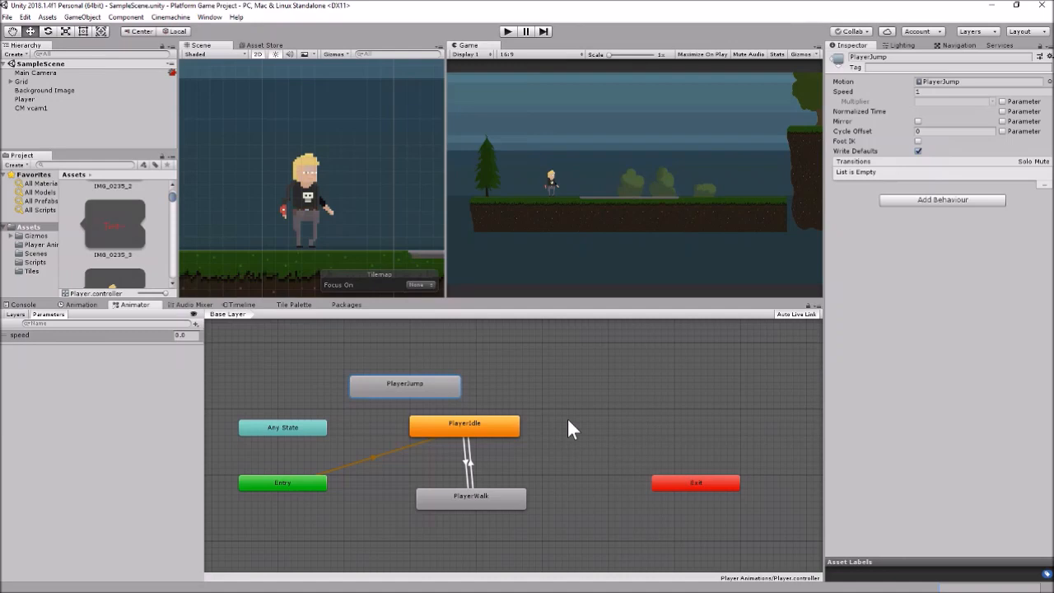
{"action": "mouse_move", "coordinate": [422, 384]}
{"action": "left_mouse_down"}
{"action": "mouse_move", "coordinate": [424, 355]}
{"action": "mouse_move", "coordinate": [421, 371]}
{"action": "left_mouse_up"}
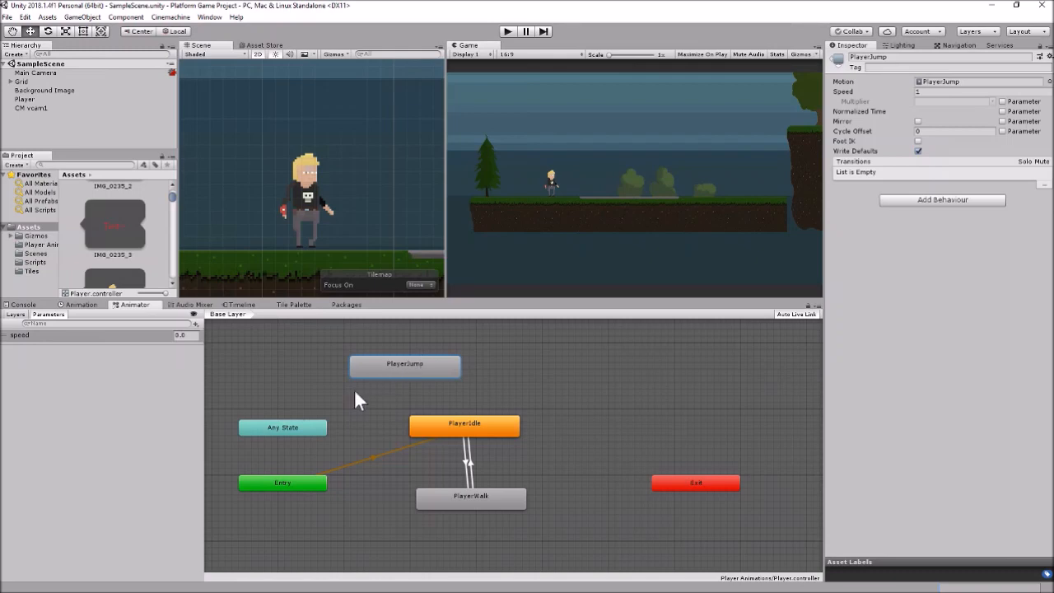
Step: Make a transition from Any State to PlayerJump
{"action": "right_click", "coordinate": [294, 429]}
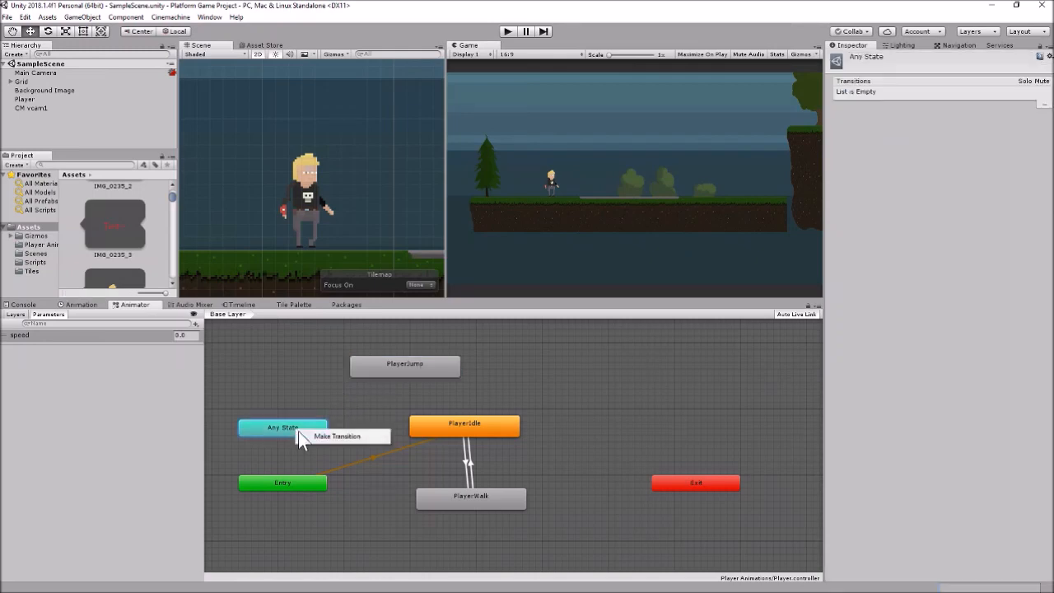
{"action": "left_click", "coordinate": [335, 436]}
{"action": "left_click", "coordinate": [406, 366]}
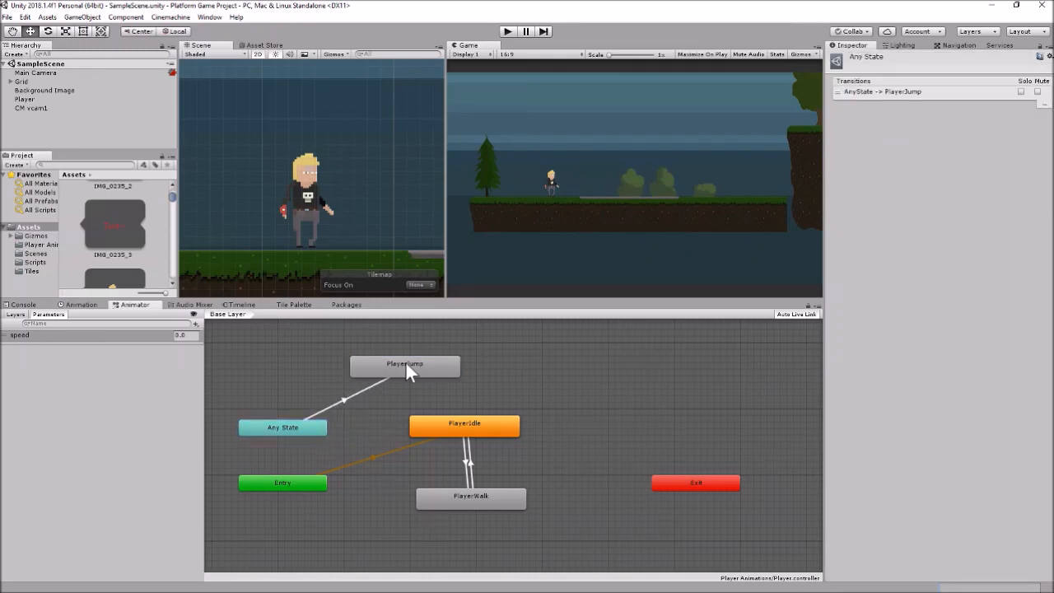
Step: Disable Can Transition To Self on the AnyState -> PlayerJump transition and shift the PlayerJump state slightly to the right in the graph
{"action": "left_click", "coordinate": [345, 400]}
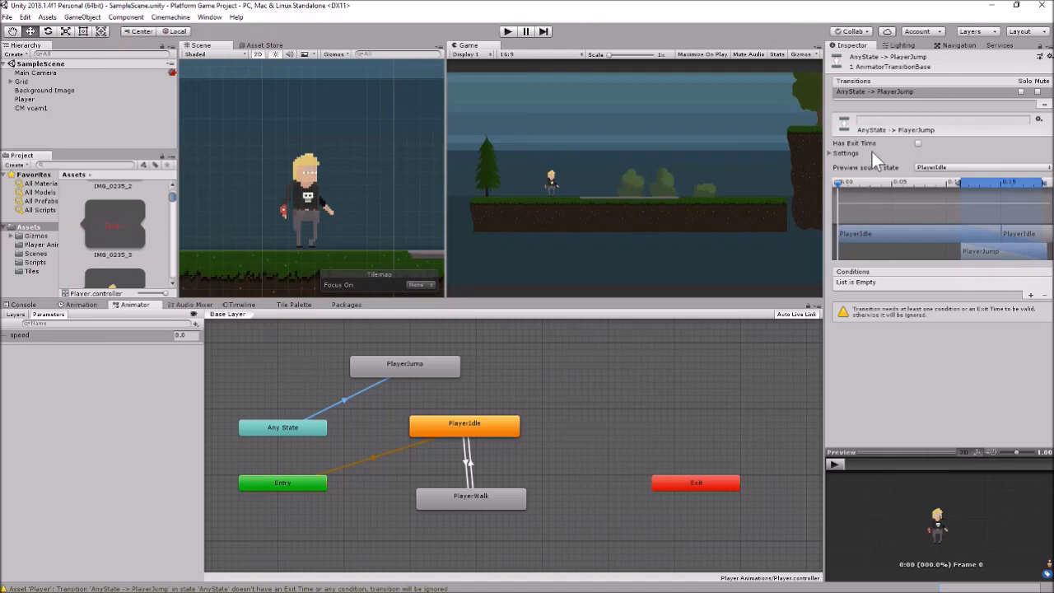
{"action": "left_click", "coordinate": [828, 153]}
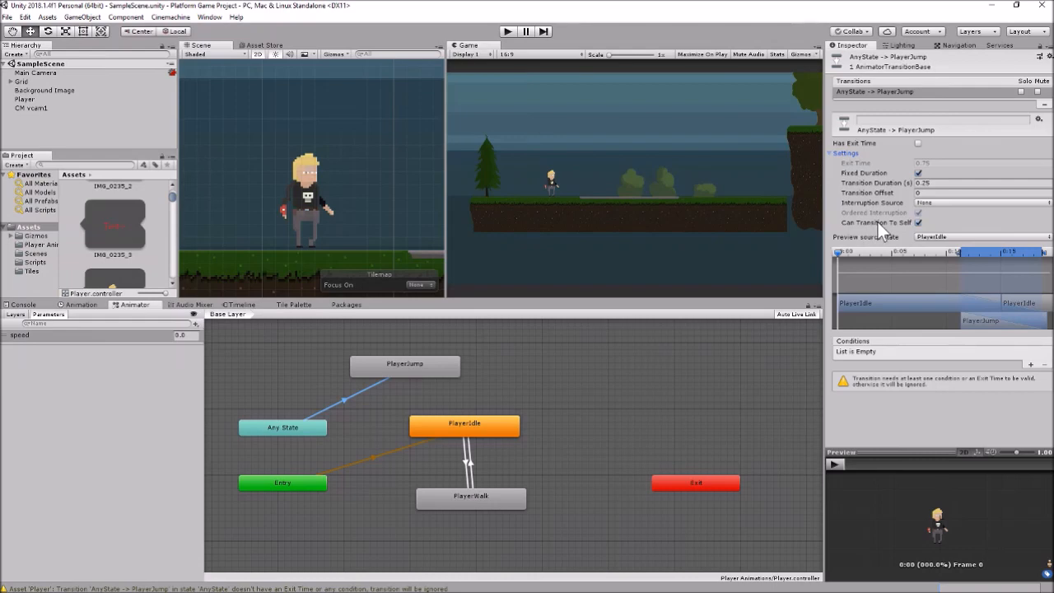
{"action": "left_click", "coordinate": [918, 224]}
{"action": "mouse_move", "coordinate": [444, 371]}
{"action": "left_mouse_down"}
{"action": "mouse_move", "coordinate": [442, 361]}
{"action": "mouse_move", "coordinate": [461, 362]}
{"action": "left_mouse_up"}
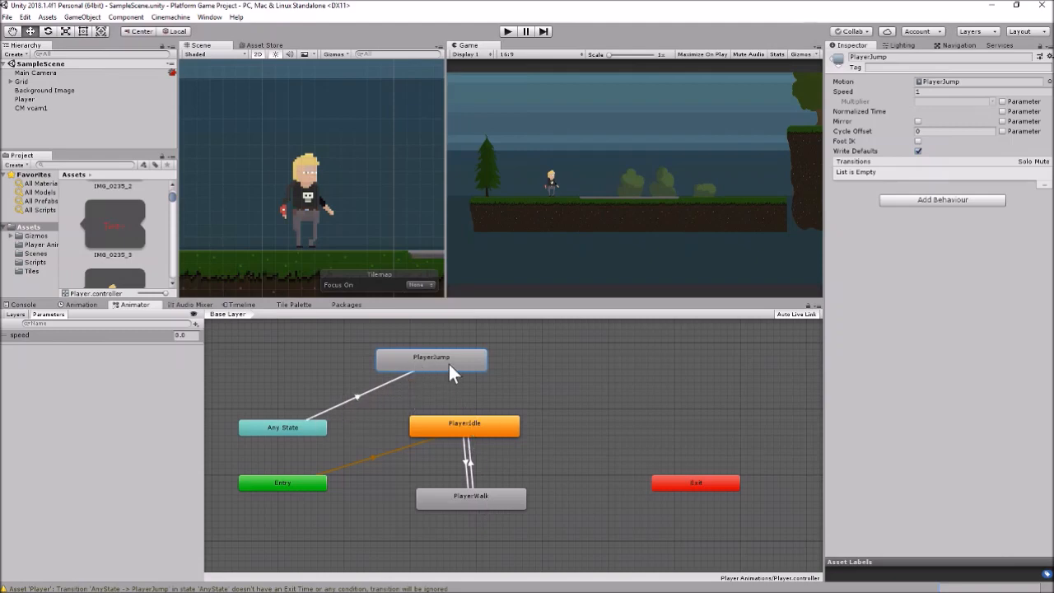
{"action": "left_click", "coordinate": [358, 401]}
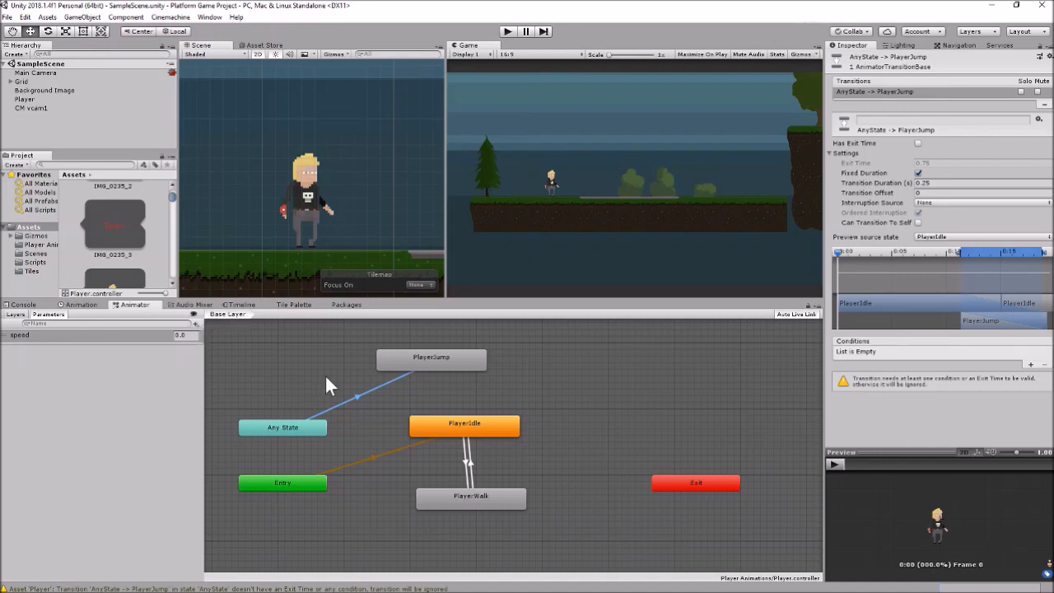
Step: Add a Bool parameter named jumping to the Animator's parameters
{"action": "left_click", "coordinate": [195, 322]}
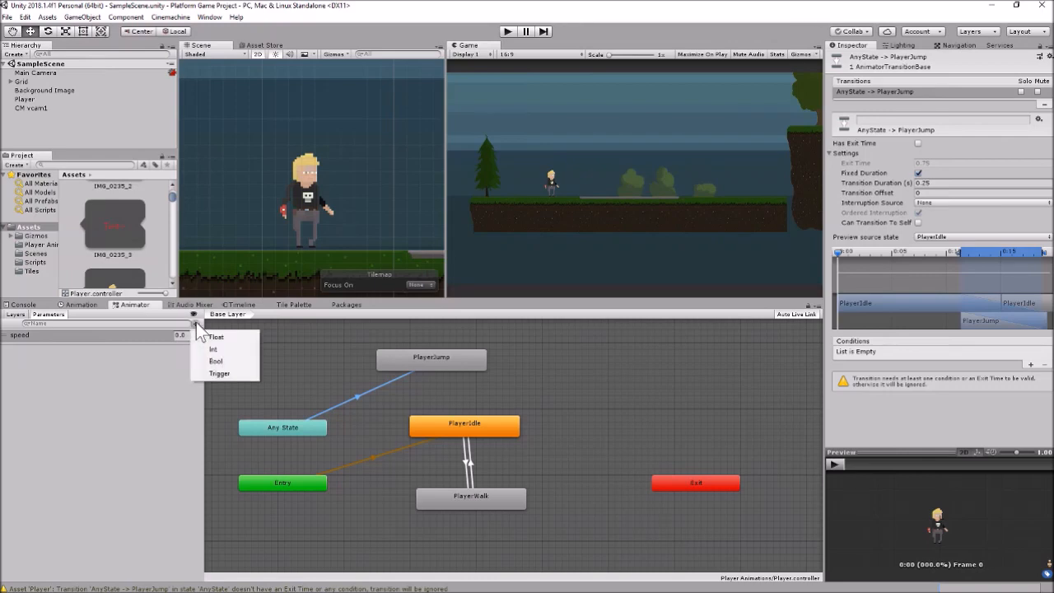
{"action": "left_click", "coordinate": [214, 360]}
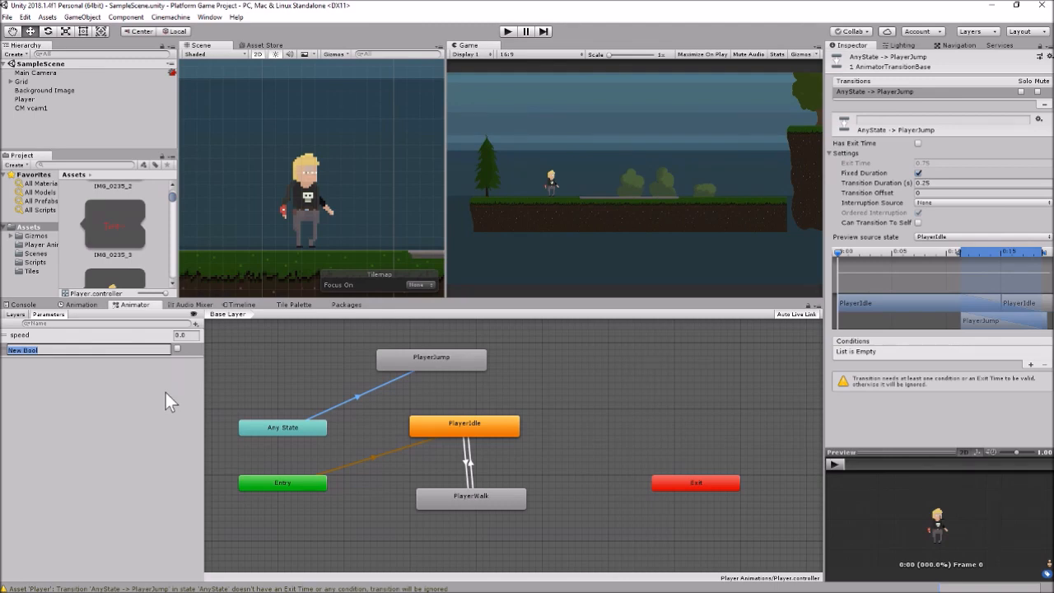
{"action": "type", "text": "jumping"}
{"action": "left_click", "coordinate": [285, 384]}
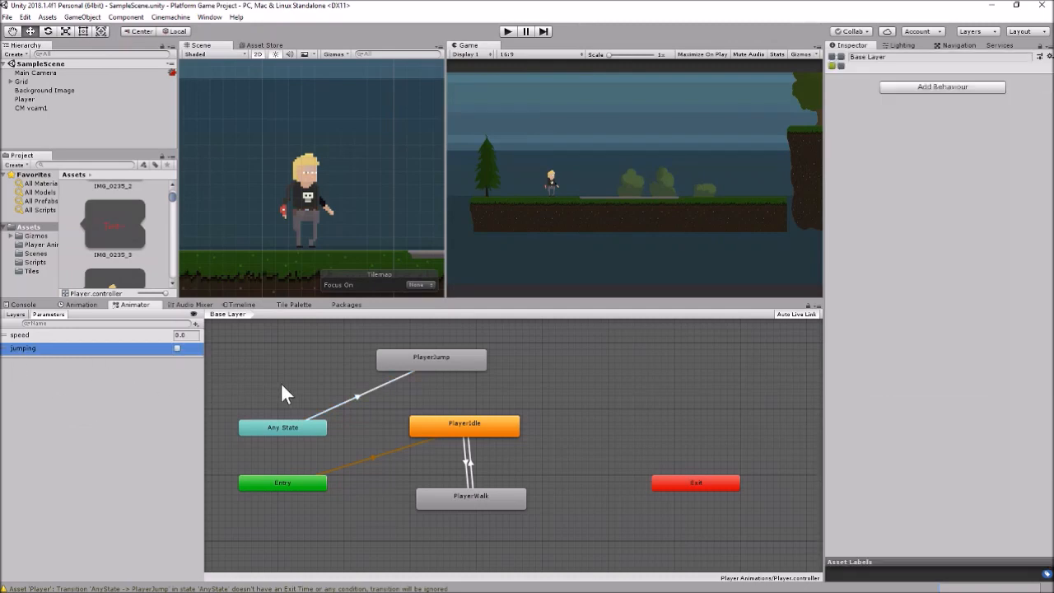
Step: Add a condition to the AnyState -> PlayerJump transition requiring jumping to be true
{"action": "left_click", "coordinate": [357, 399]}
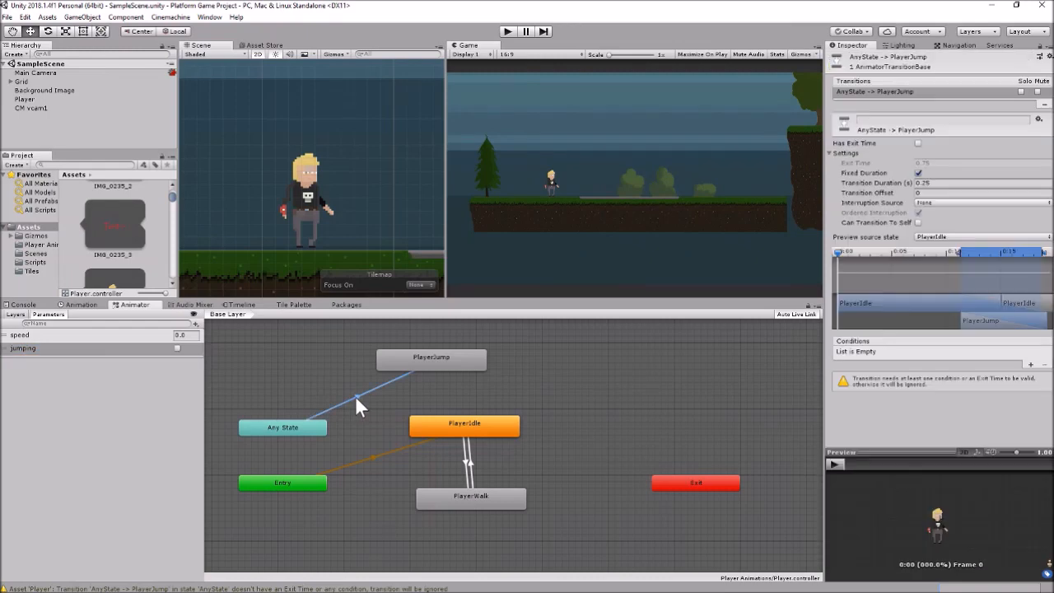
{"action": "left_click", "coordinate": [1030, 364]}
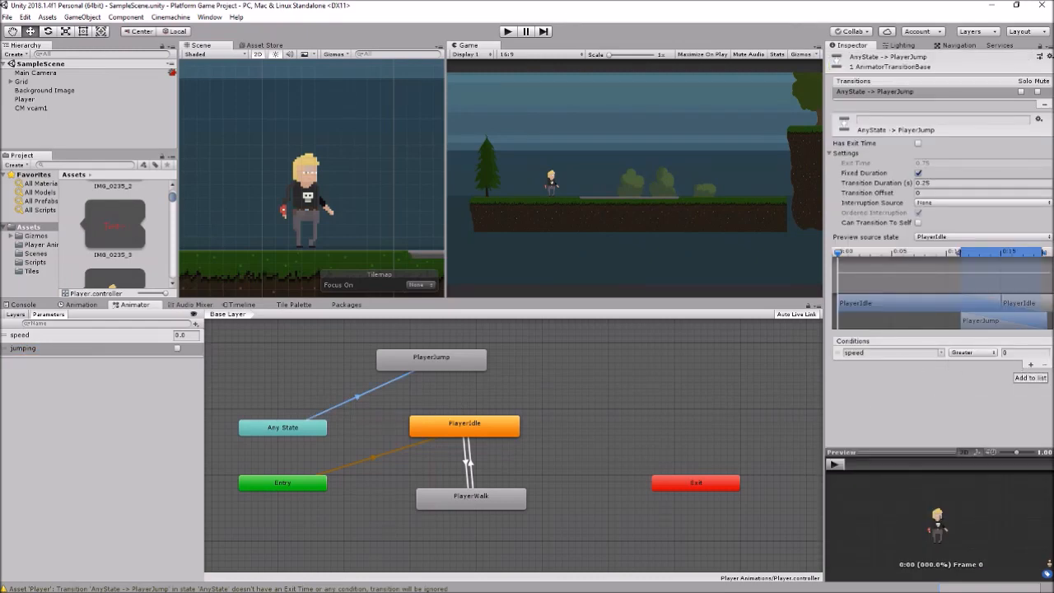
{"action": "left_click", "coordinate": [941, 352]}
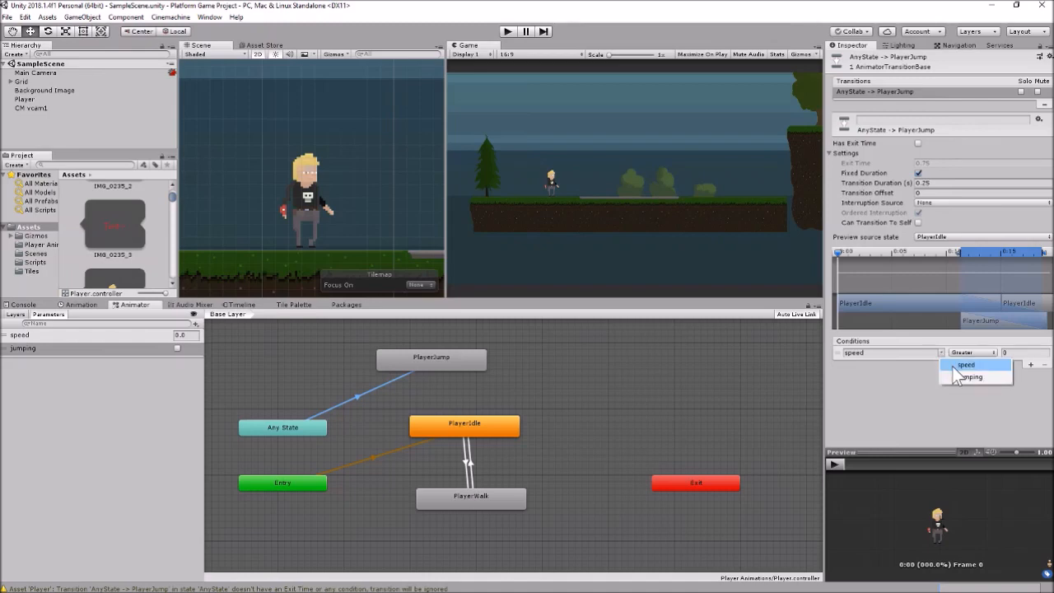
{"action": "left_click", "coordinate": [956, 378]}
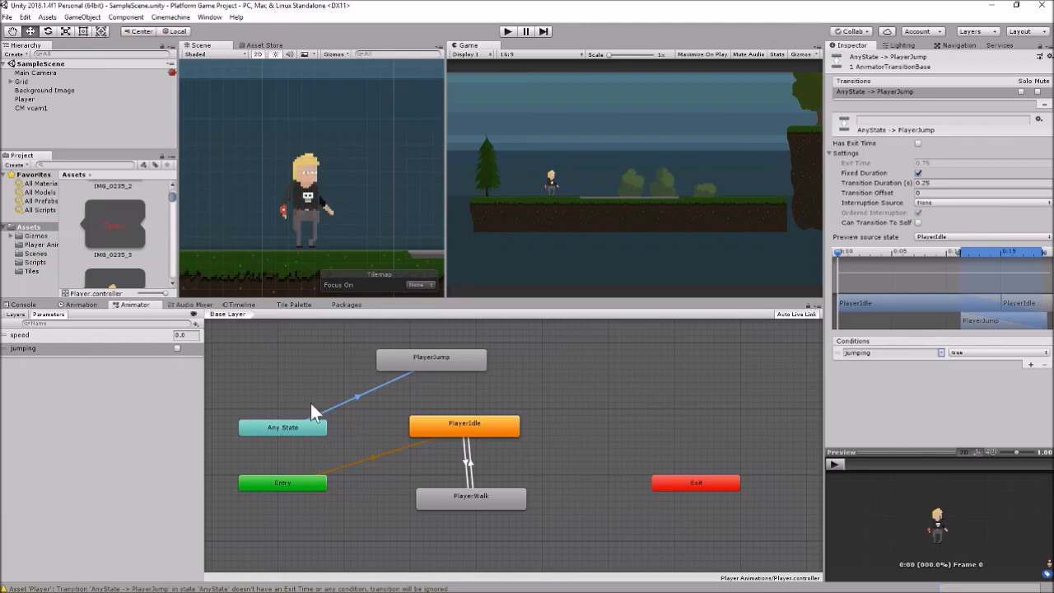
Step: Make a transition from PlayerJump to PlayerIdle in the state graph
{"action": "left_click", "coordinate": [460, 360]}
{"action": "right_click", "coordinate": [461, 360]}
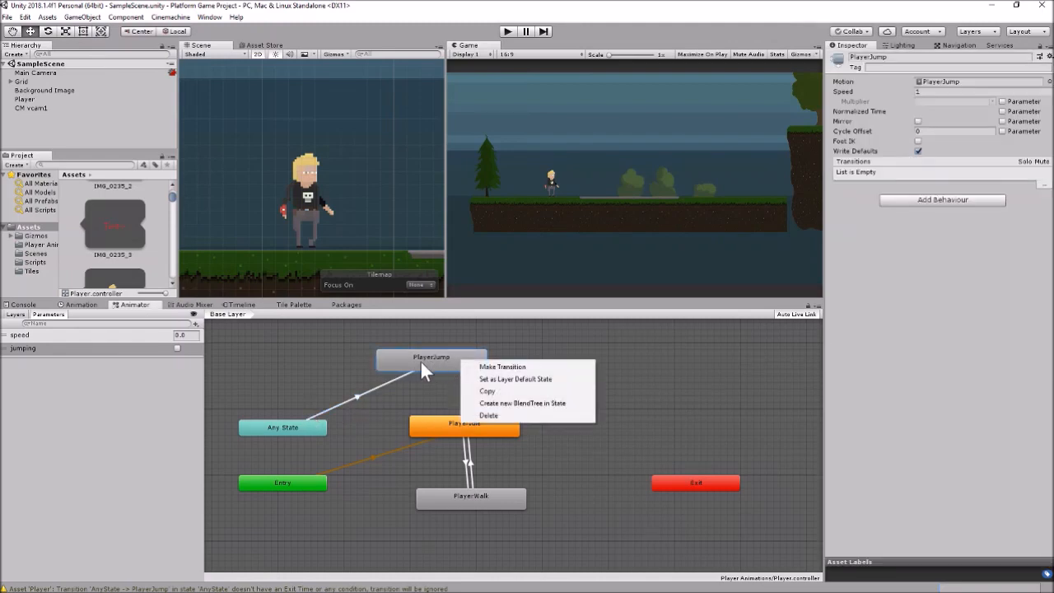
{"action": "left_click", "coordinate": [499, 366]}
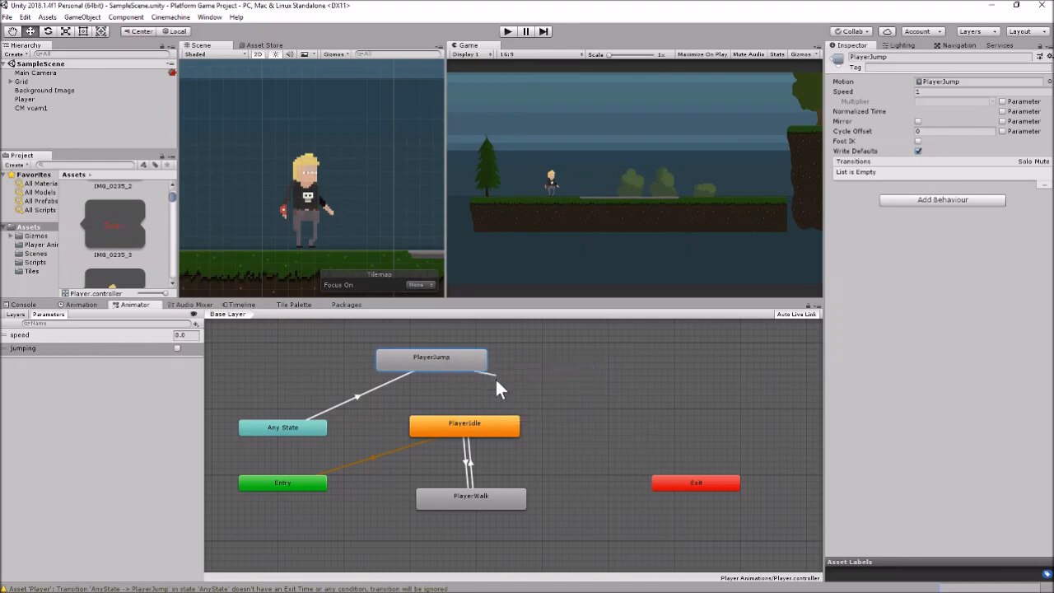
{"action": "left_click", "coordinate": [469, 424]}
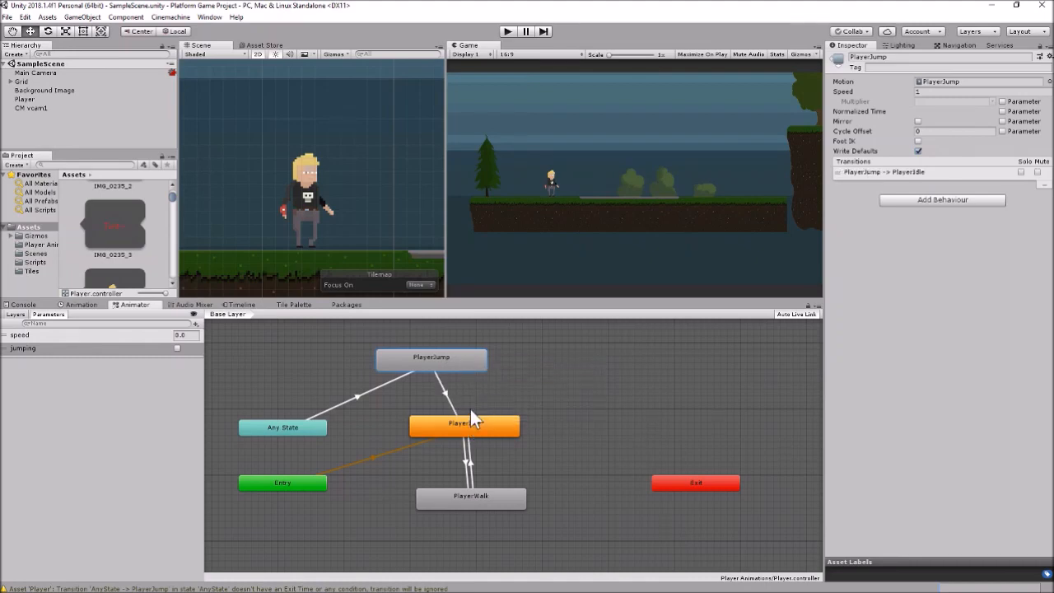
Step: Disable Has Exit Time on the PlayerJump -> PlayerIdle transition and add the condition jumping is false
{"action": "left_click", "coordinate": [444, 393]}
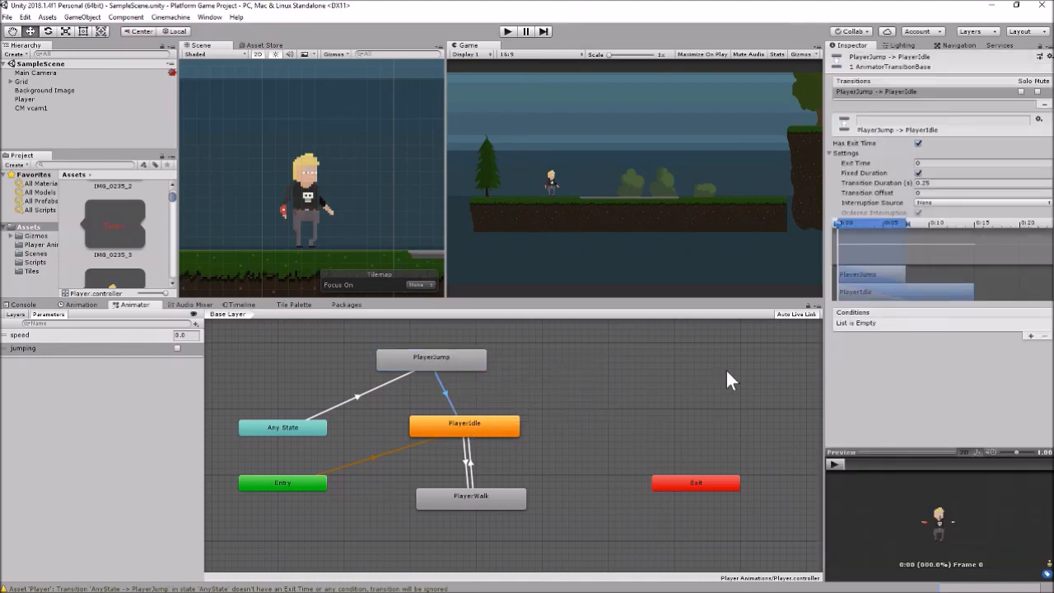
{"action": "left_click", "coordinate": [917, 143]}
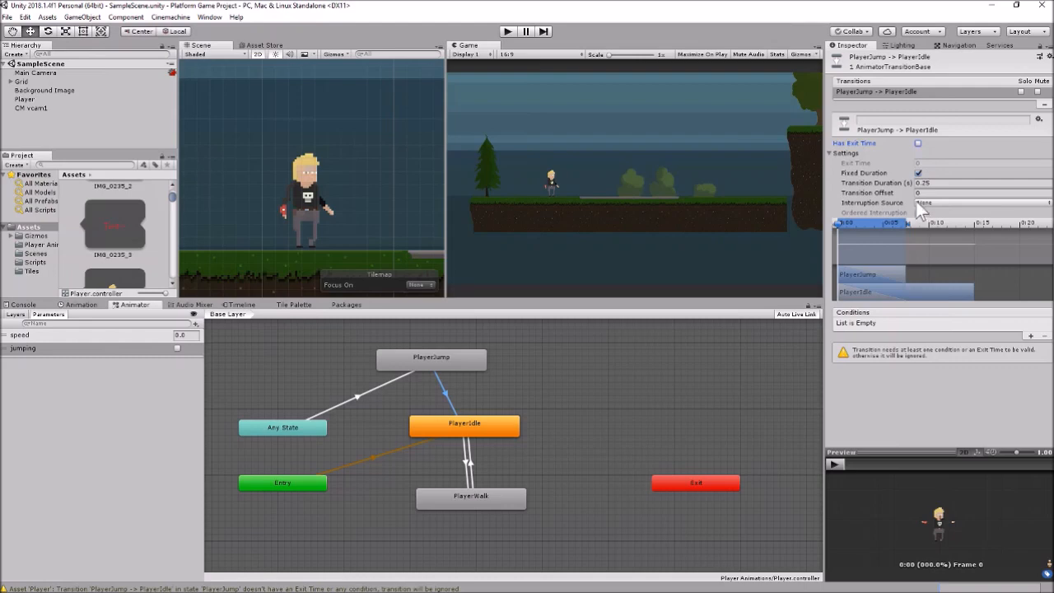
{"action": "left_click", "coordinate": [1030, 335]}
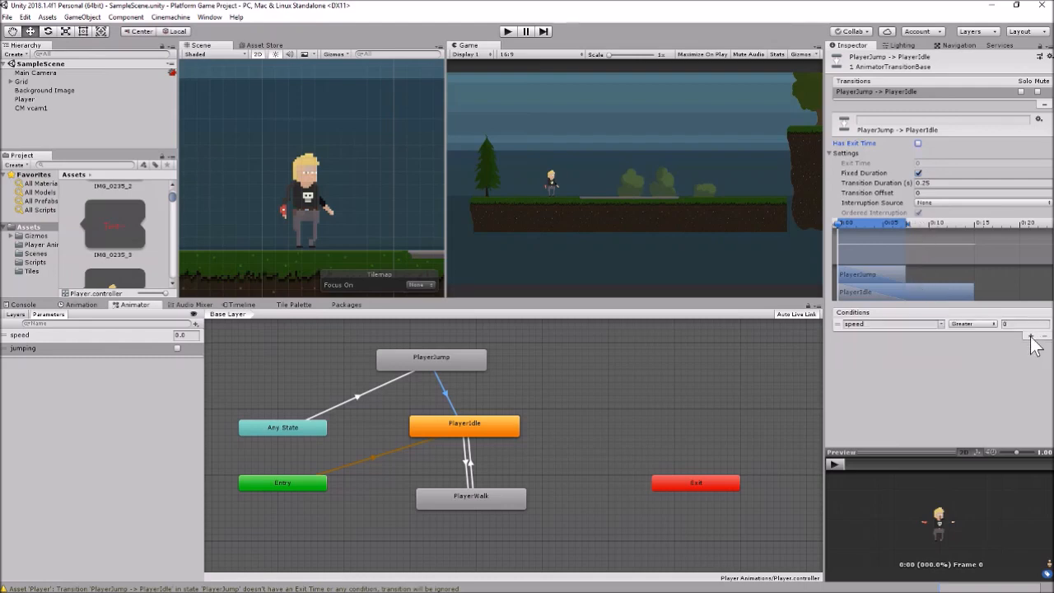
{"action": "left_click", "coordinate": [942, 324]}
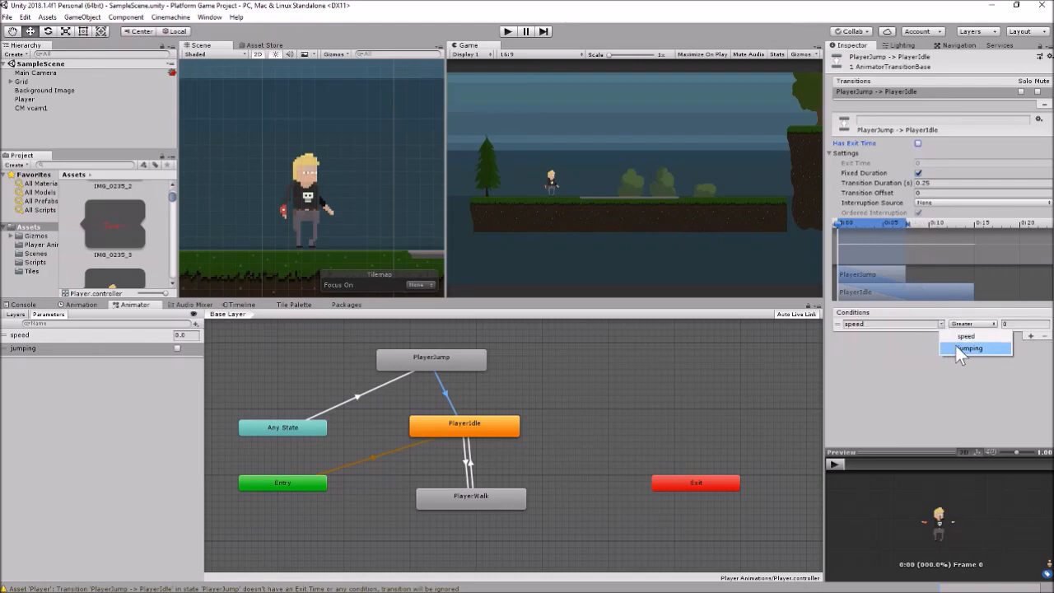
{"action": "left_click", "coordinate": [955, 346]}
{"action": "left_click", "coordinate": [977, 324]}
{"action": "left_click", "coordinate": [975, 349]}
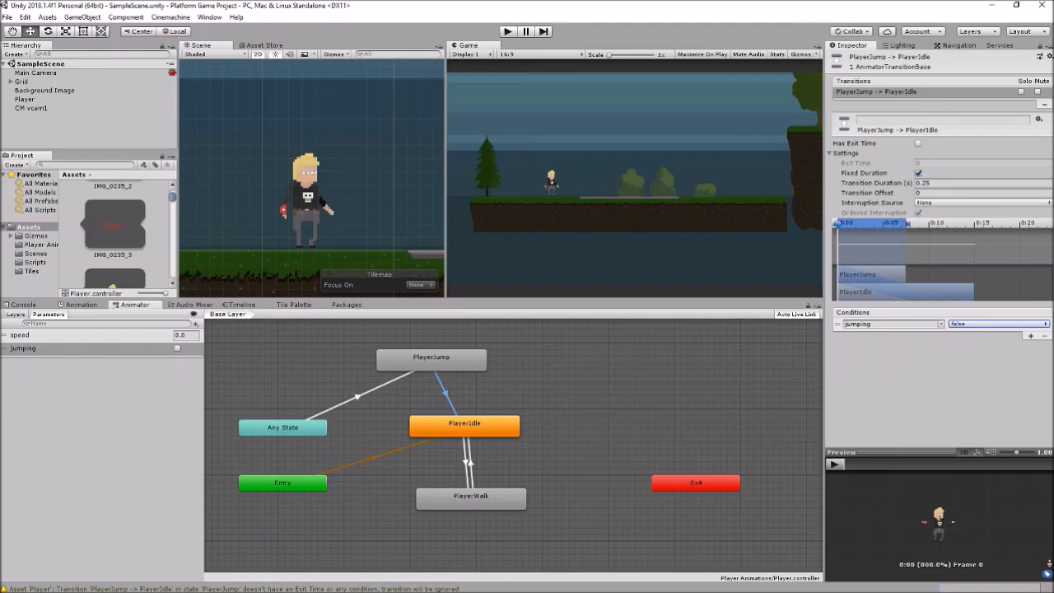
Step: Switch to PlayerScript.cs in Visual Studio and insert two new lines after the jump if-block at the end of Update()
{"action": "key", "text": "alt+Tab"}
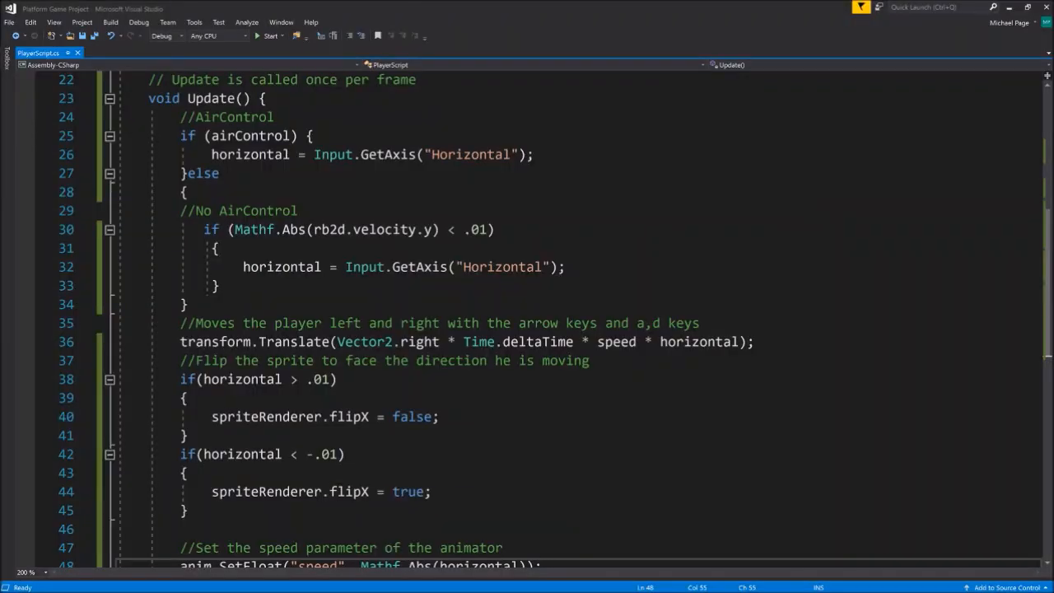
{"action": "scroll", "coordinate": [527, 313], "scroll_direction": "down", "scroll_amount": 4}
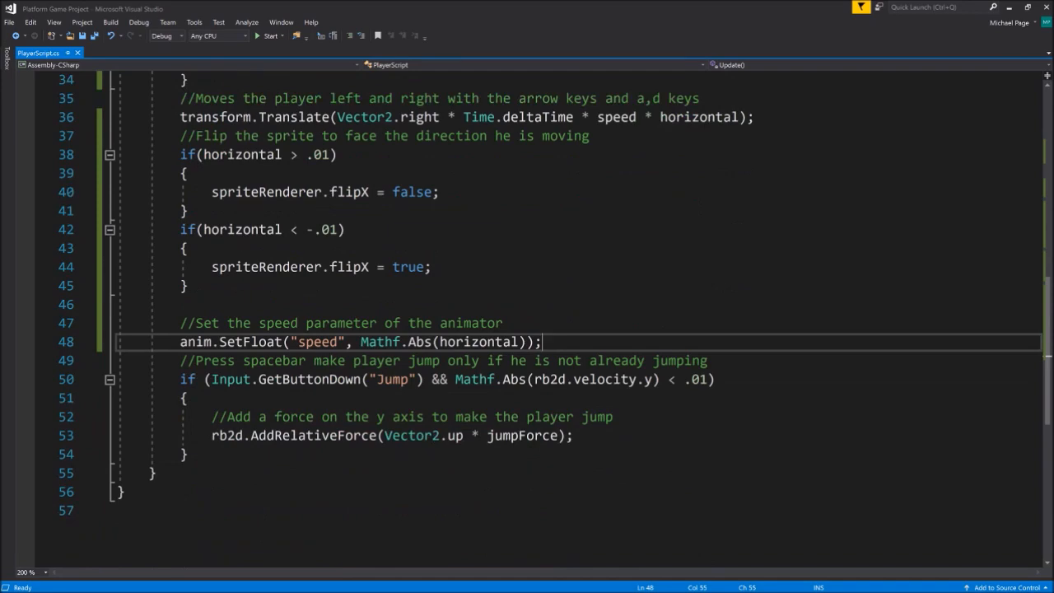
{"action": "scroll", "coordinate": [527, 313], "scroll_direction": "up", "scroll_amount": 2}
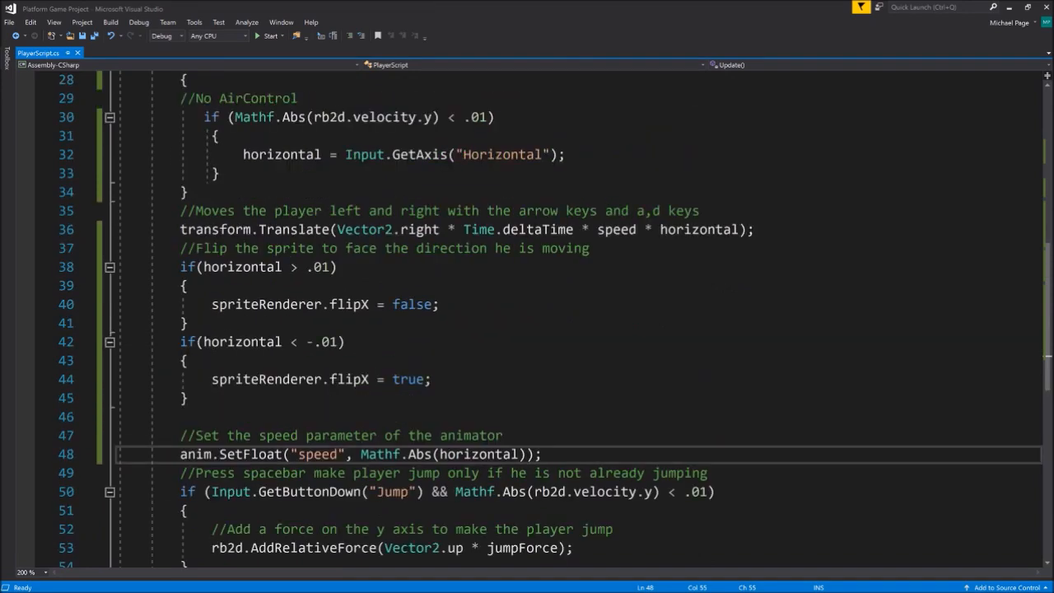
{"action": "scroll", "coordinate": [527, 313], "scroll_direction": "down", "scroll_amount": 2}
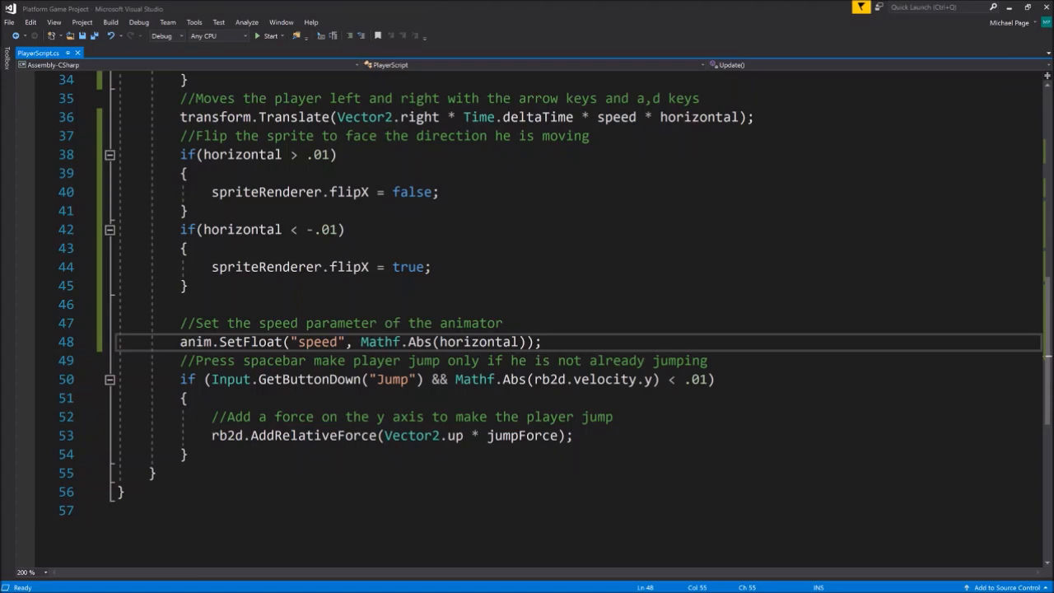
{"action": "left_click", "coordinate": [187, 454]}
{"action": "key", "text": "Return"}
{"action": "key", "text": "Return"}
{"action": "scroll", "coordinate": [527, 313], "scroll_direction": "down", "scroll_amount": 1}
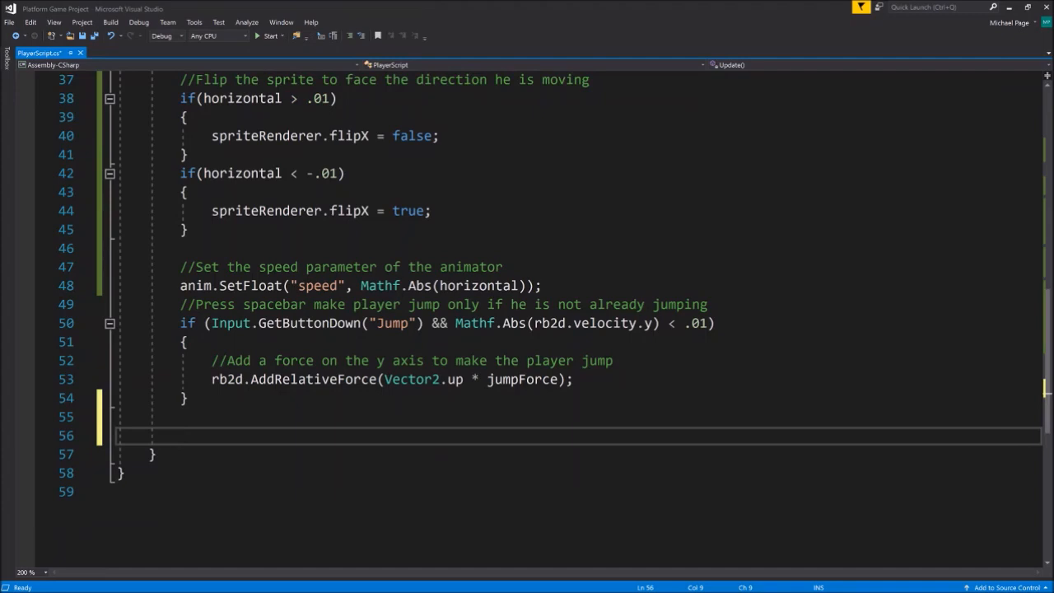
Step: Write an if statement on the new line with the condition anim.GetBool("jumping")
{"action": "type", "text": "if("}
{"action": "type", "text": "anim"}
{"action": "key", "text": "BackSpace"}
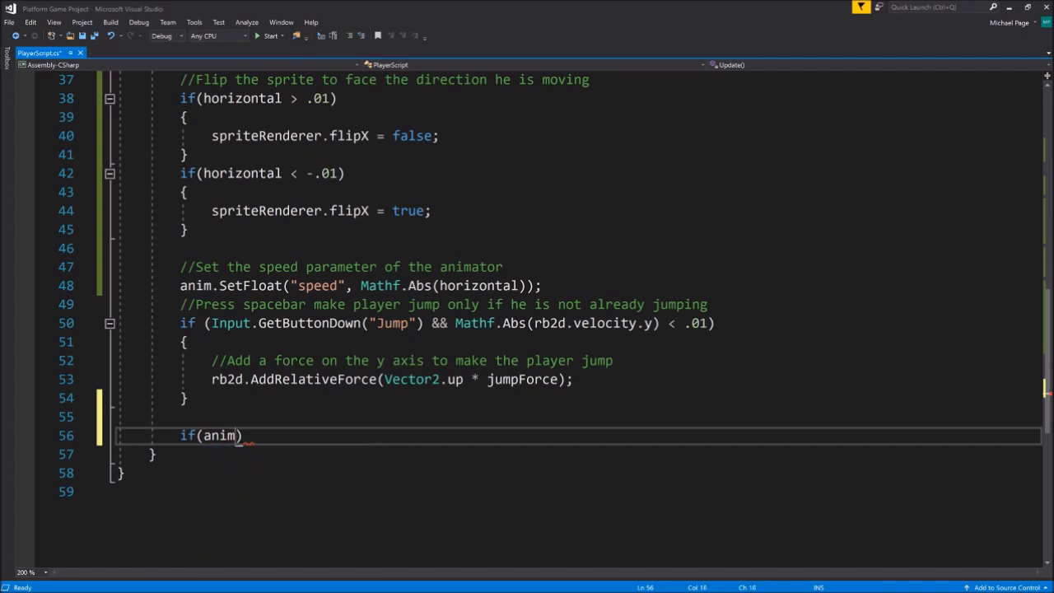
{"action": "type", "text": ".Get"}
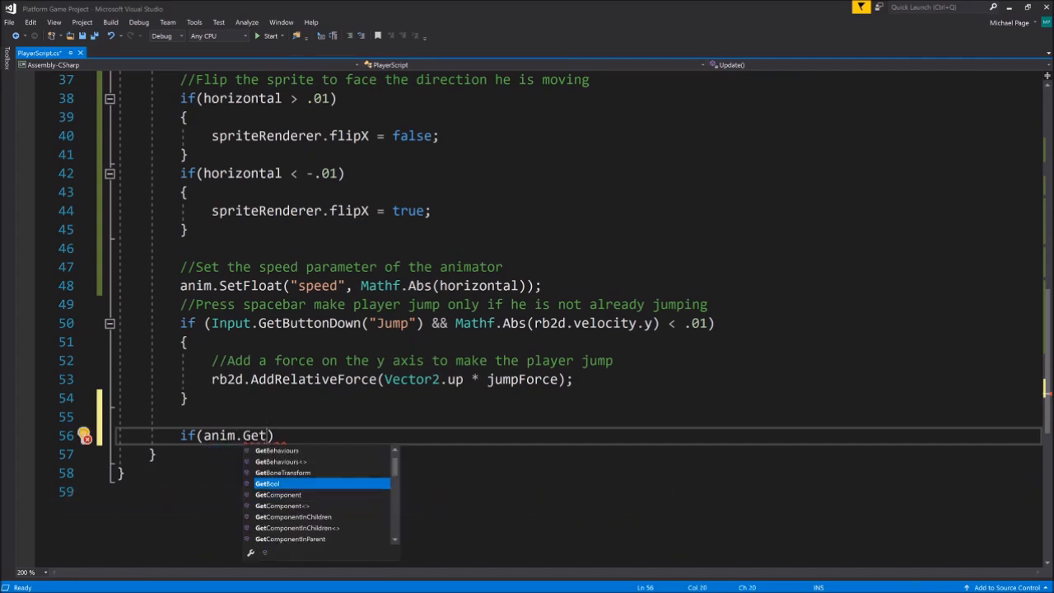
{"action": "key", "text": "Tab"}
{"action": "type", "text": "("}
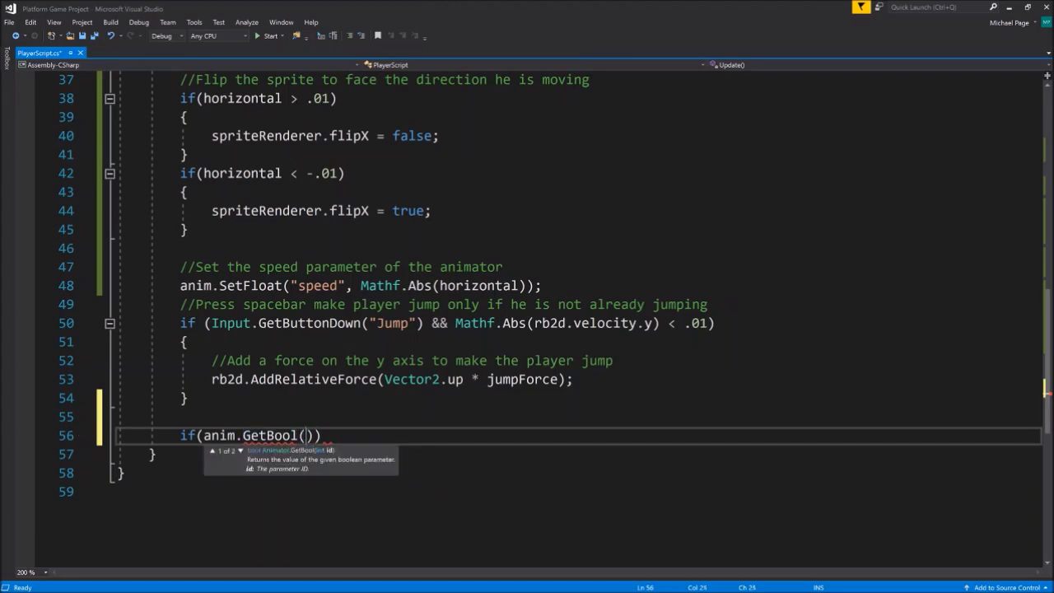
{"action": "key", "text": "Down"}
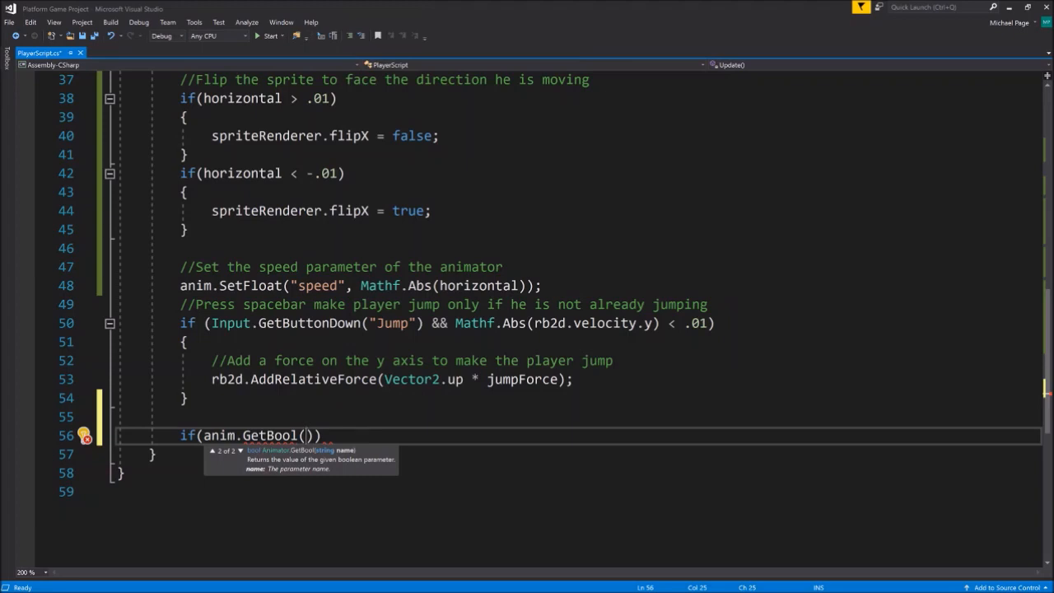
{"action": "type", "text": "\"jumping\""}
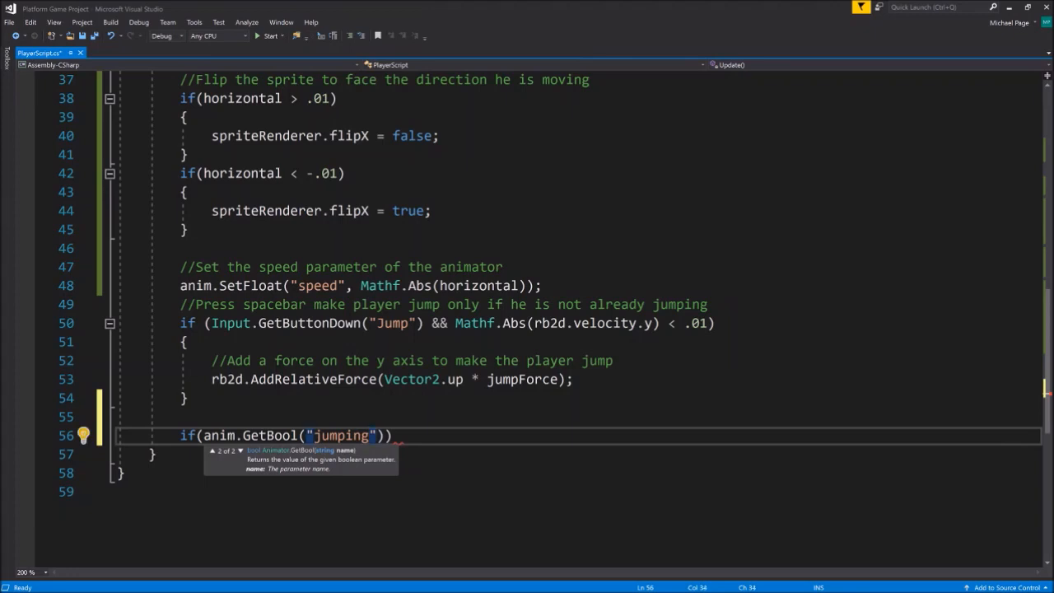
{"action": "type", "text": "))"}
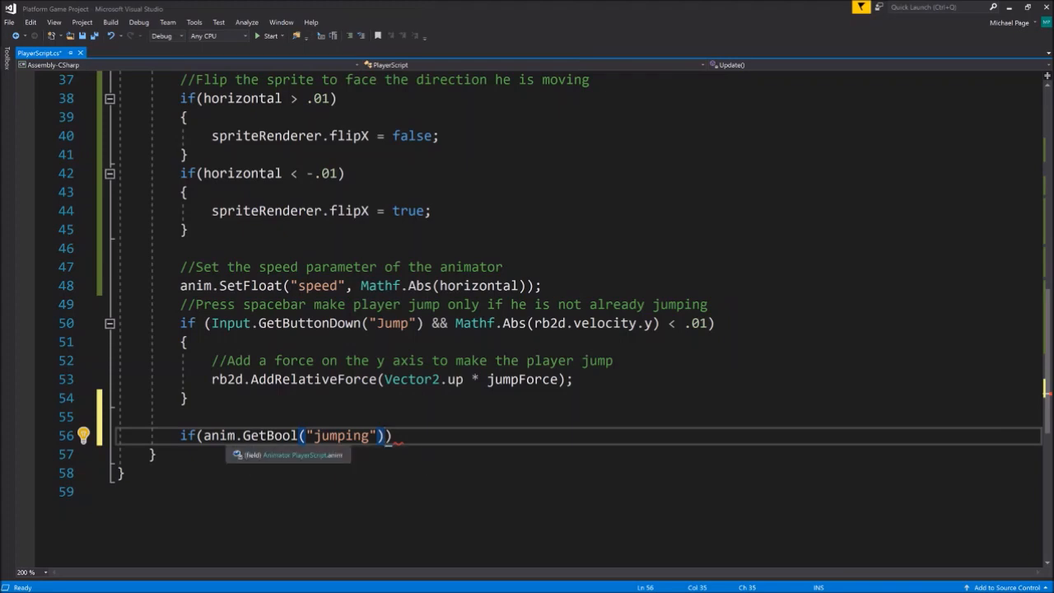
Step: Negate the GetBool("jumping") condition with ! and add an empty braced body to the if statement
{"action": "left_click", "coordinate": [203, 436]}
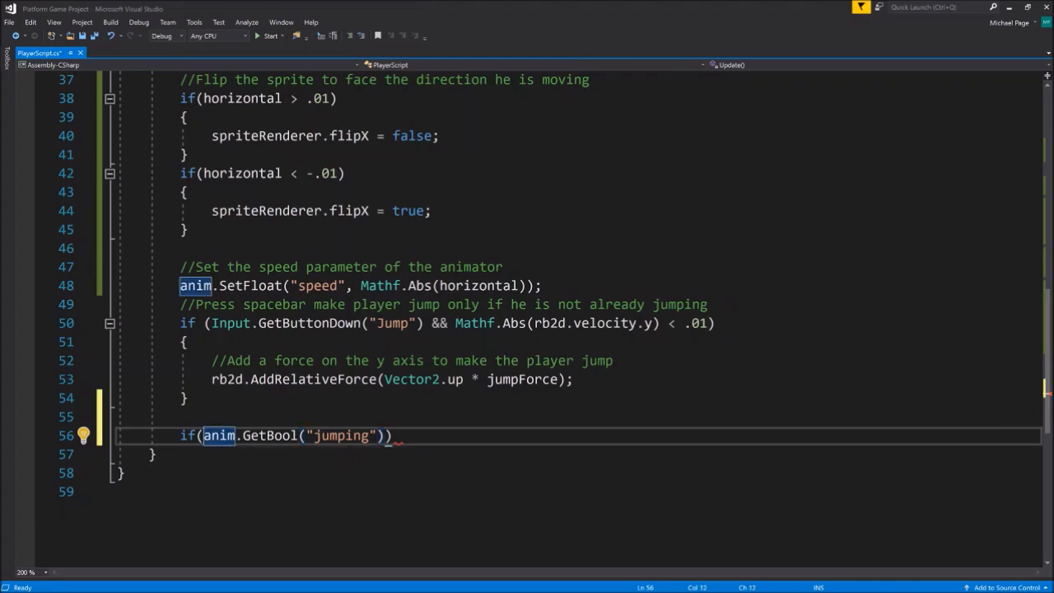
{"action": "type", "text": "!"}
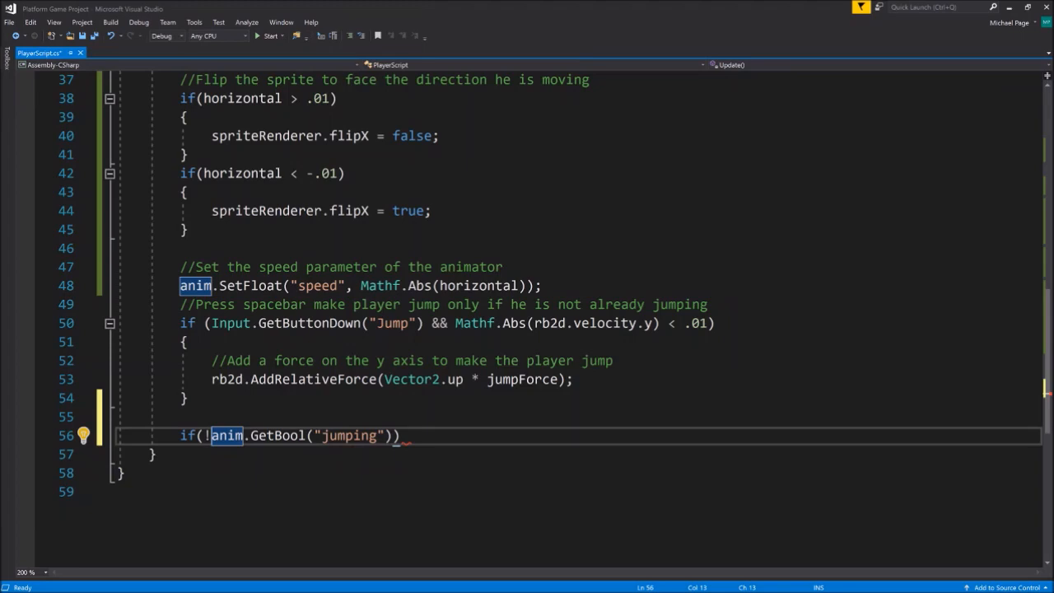
{"action": "left_click", "coordinate": [400, 436]}
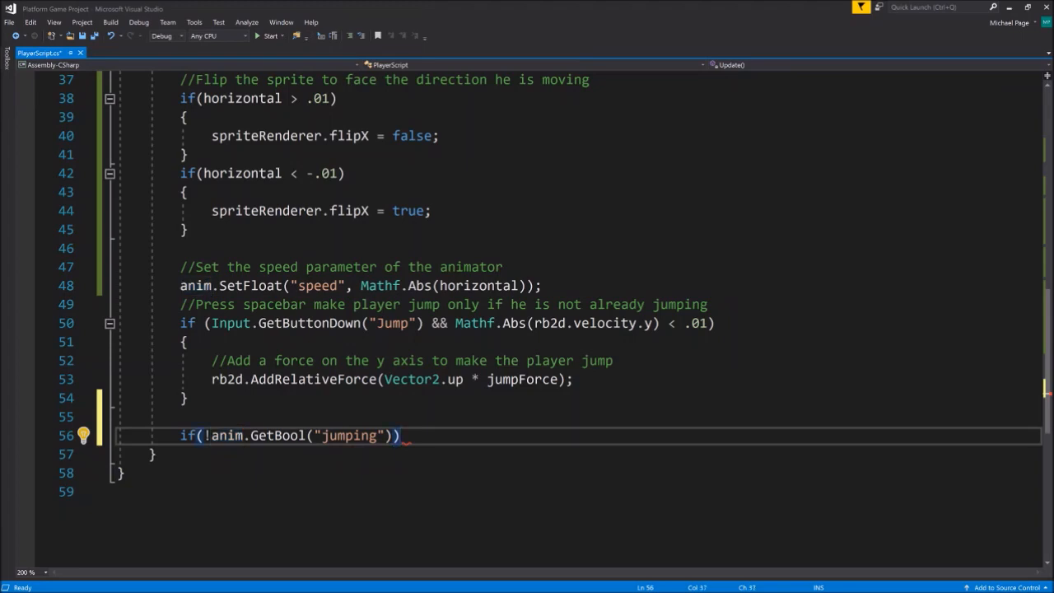
{"action": "type", "text": "{"}
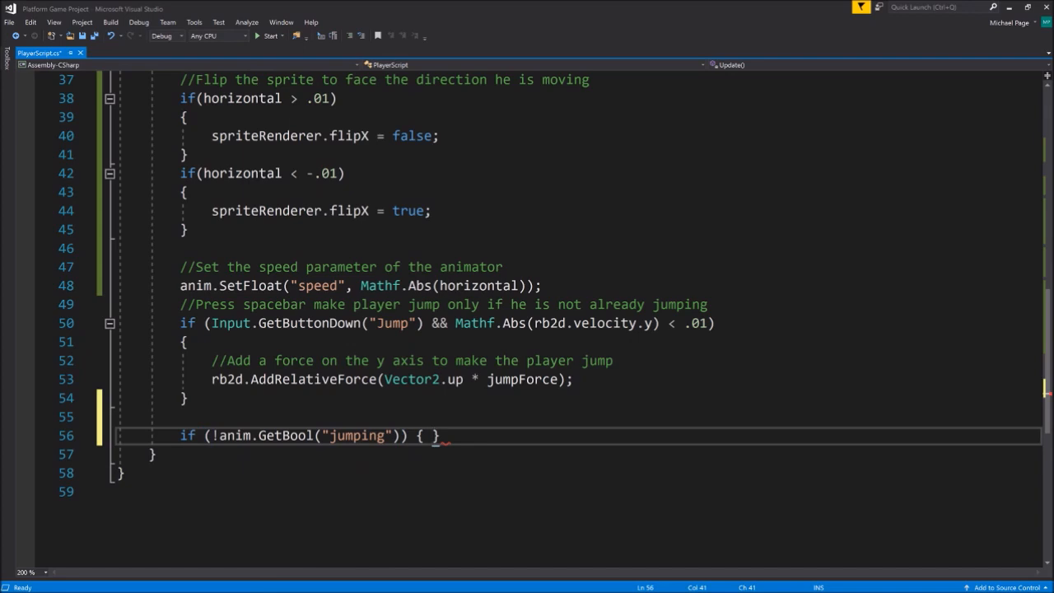
{"action": "key", "text": "Return"}
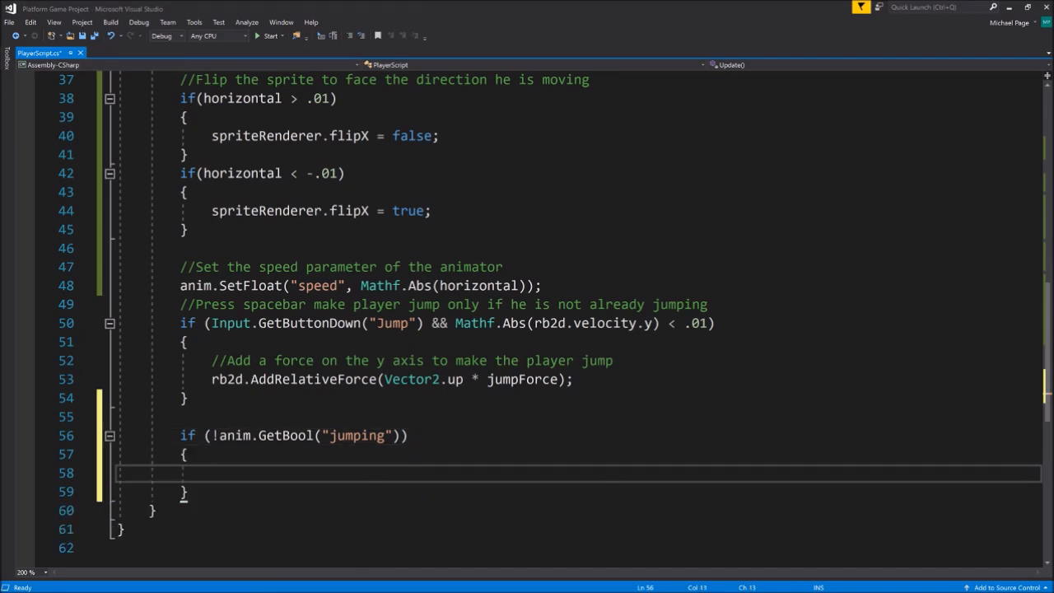
Step: Extend the !anim.GetBool("jumping") condition with && Mathf.Abs(rb2d.velocity.y) > .01, copying the velocity expression from the jump check
{"action": "left_click", "coordinate": [400, 435]}
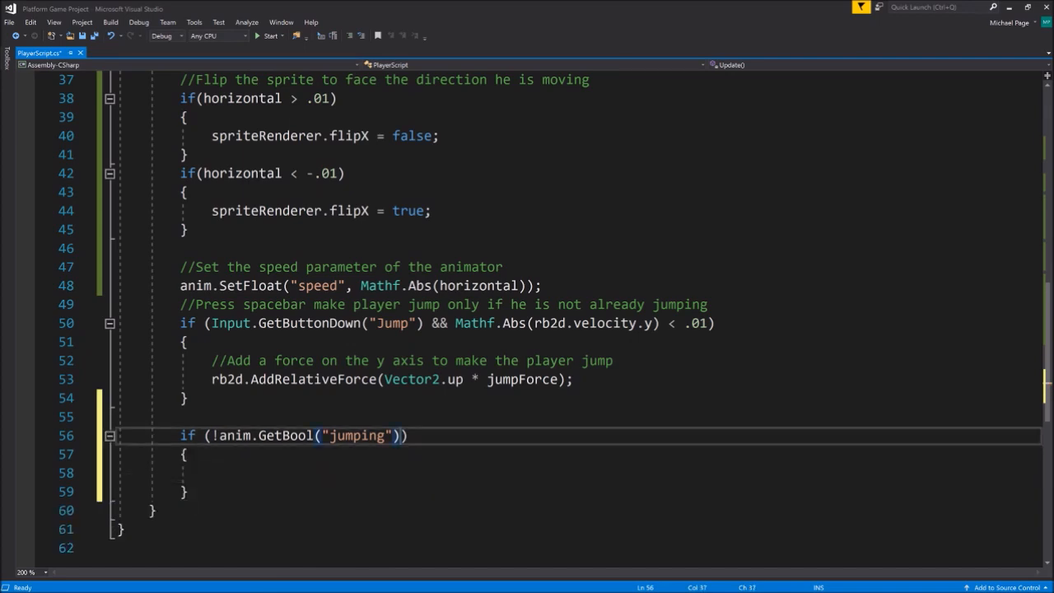
{"action": "type", "text": "&&"}
{"action": "left_click_drag", "start_coordinate": [455, 323], "coordinate": [659, 324]}
{"action": "key", "text": "ctrl+c"}
{"action": "left_click", "coordinate": [434, 436]}
{"action": "key", "text": "ctrl+v"}
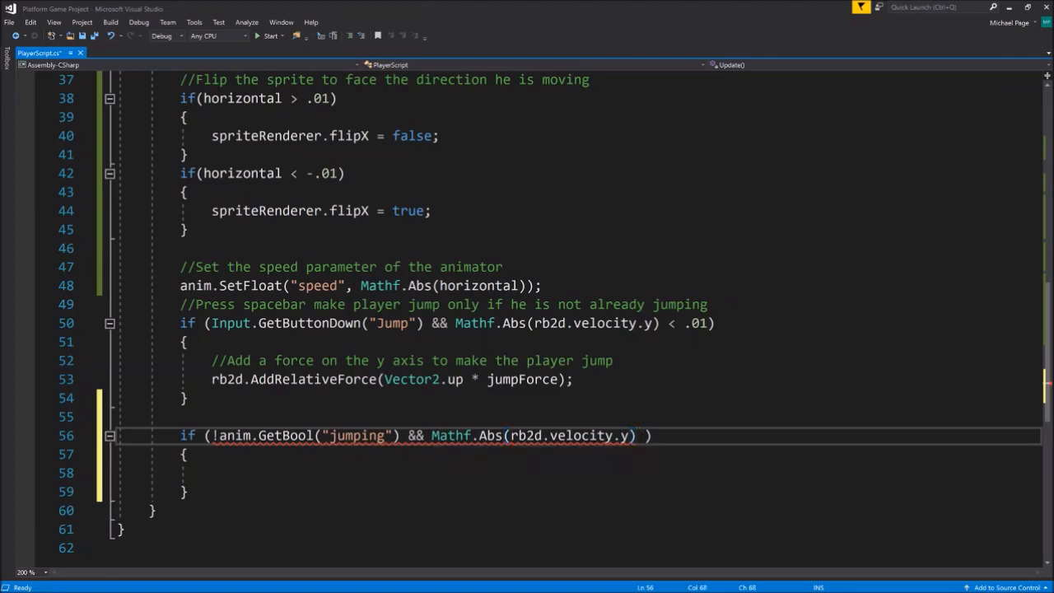
{"action": "type", "text": "> .01"}
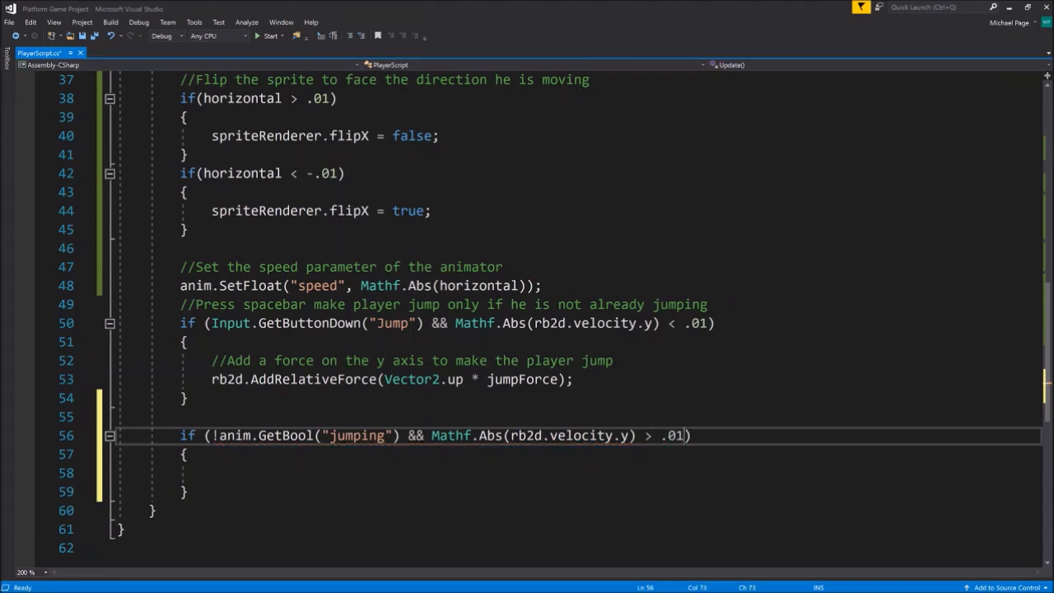
{"action": "type", "text": ")"}
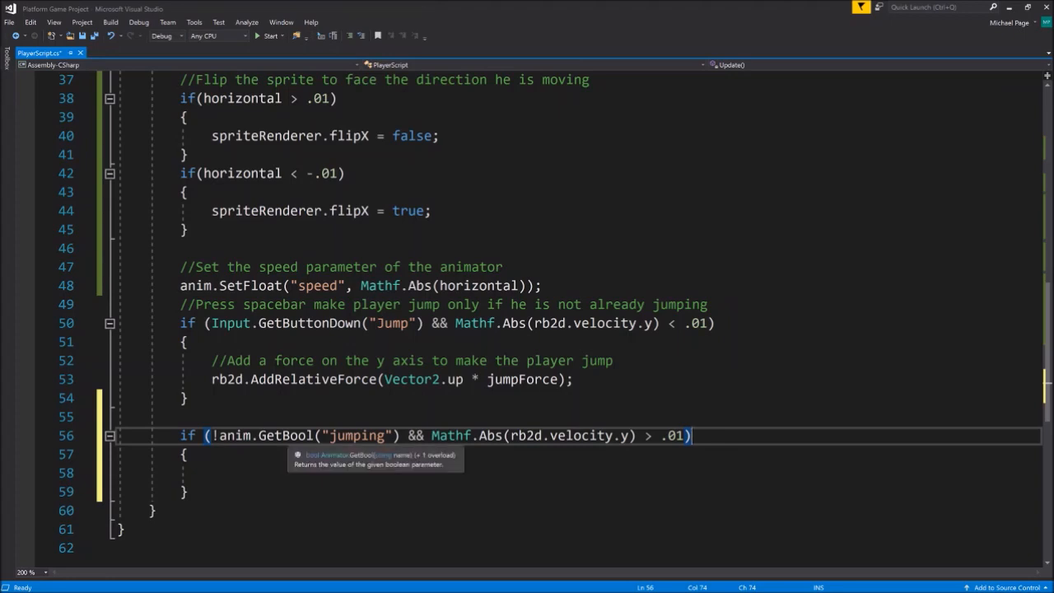
Step: Add the statement anim.SetBool("jumping", true); inside the body of the !anim.GetBool("jumping") if statement
{"action": "left_click", "coordinate": [211, 473]}
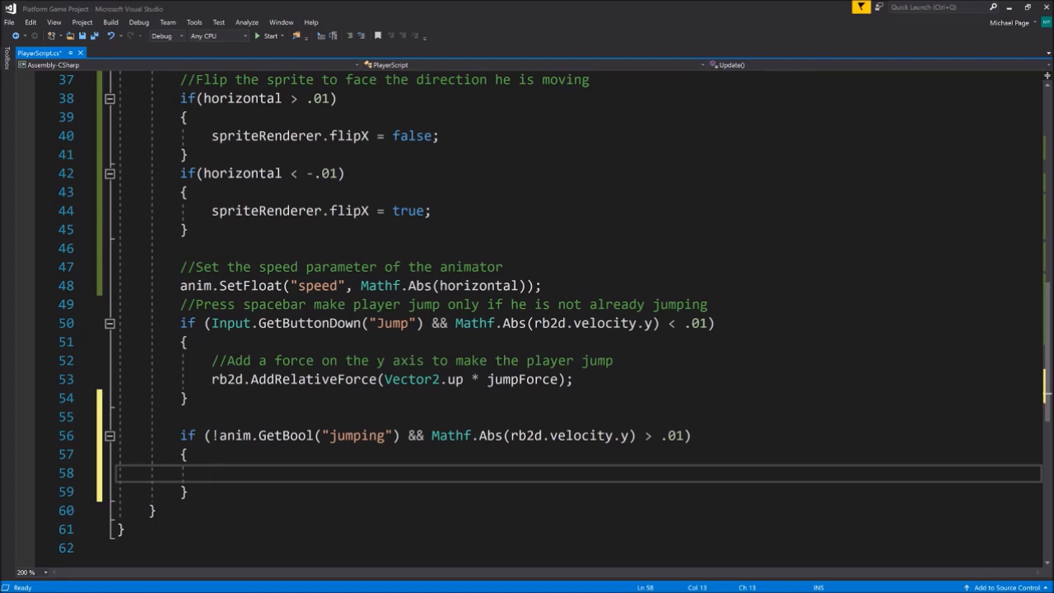
{"action": "type", "text": "anim"}
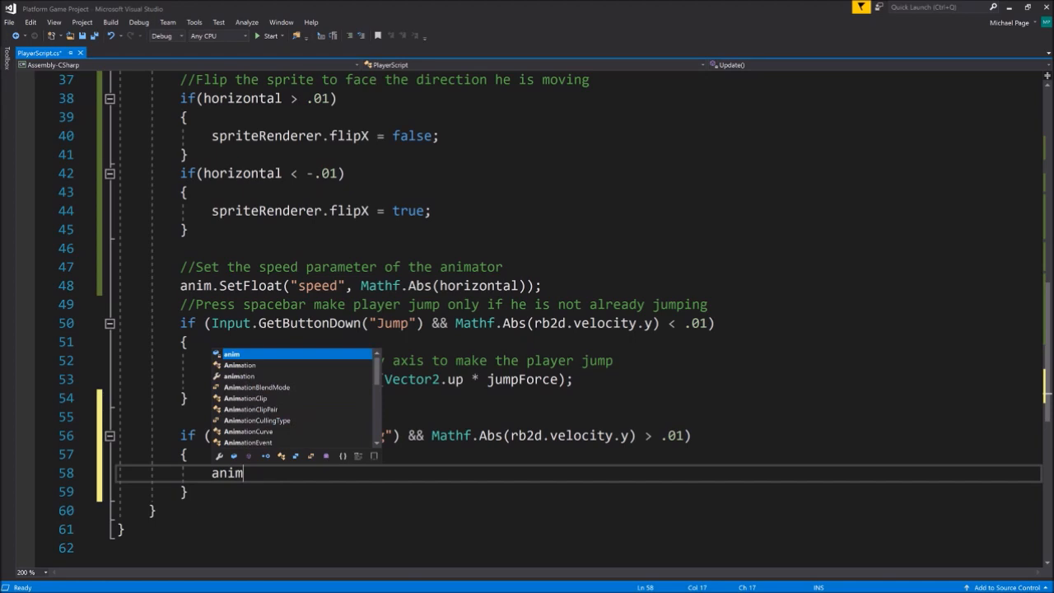
{"action": "type", "text": ".Set"}
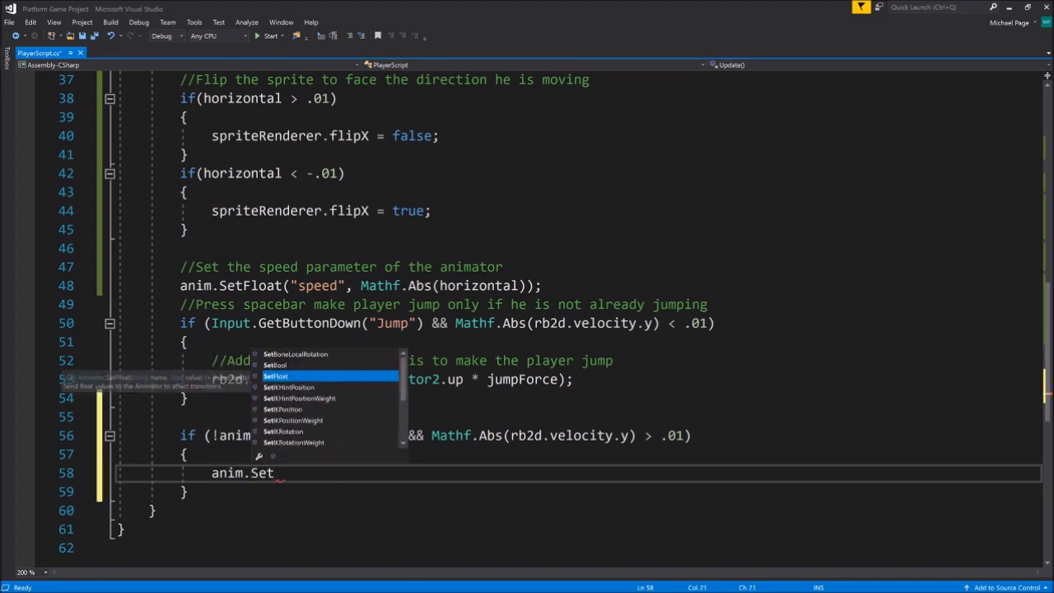
{"action": "key", "text": "Tab"}
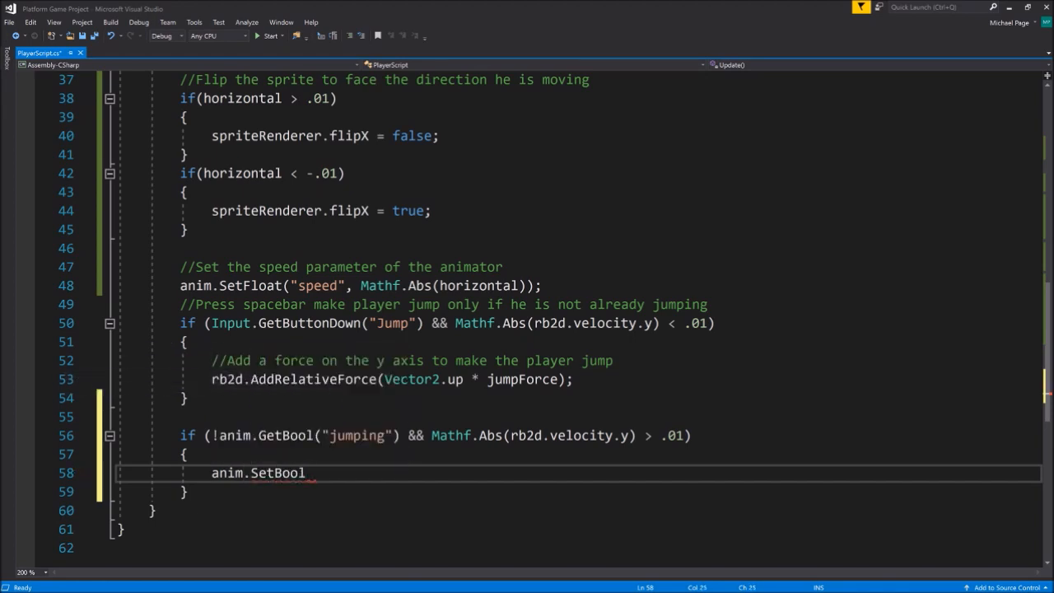
{"action": "type", "text": "("}
{"action": "type", "text": "\"ju"}
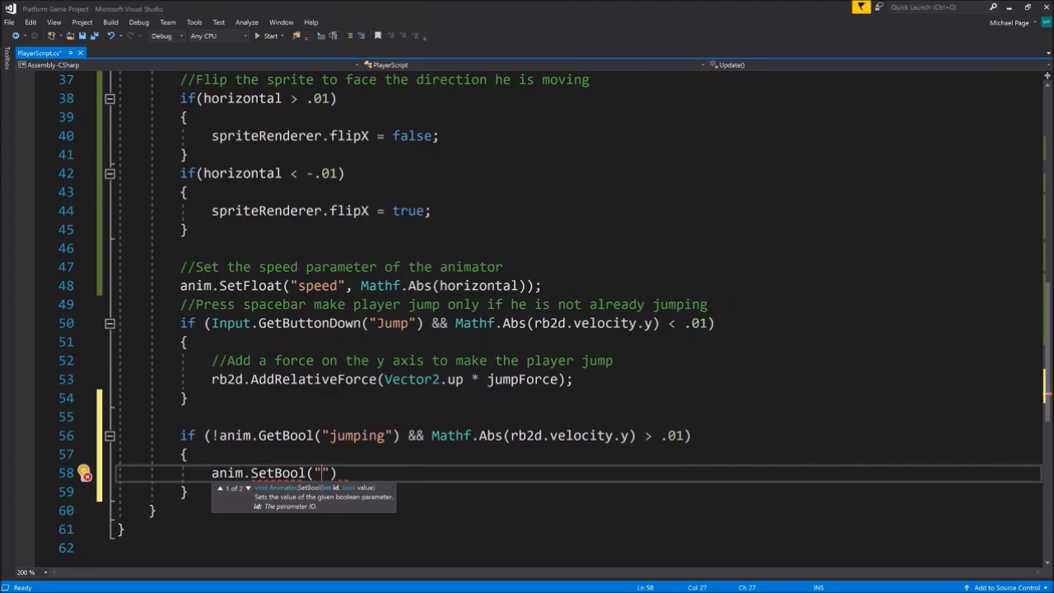
{"action": "type", "text": "mping\""}
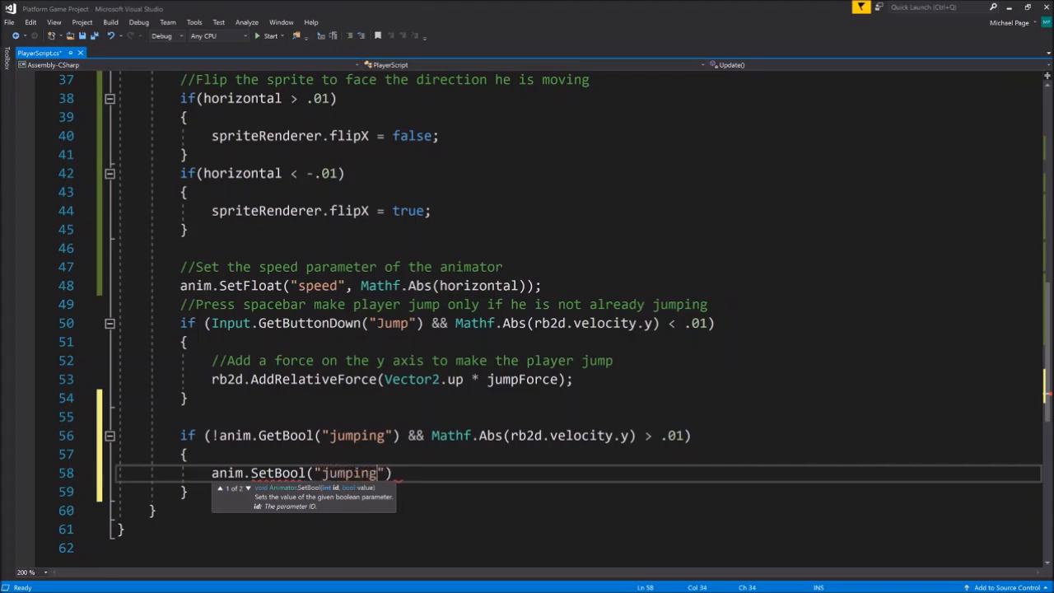
{"action": "type", "text": ", "}
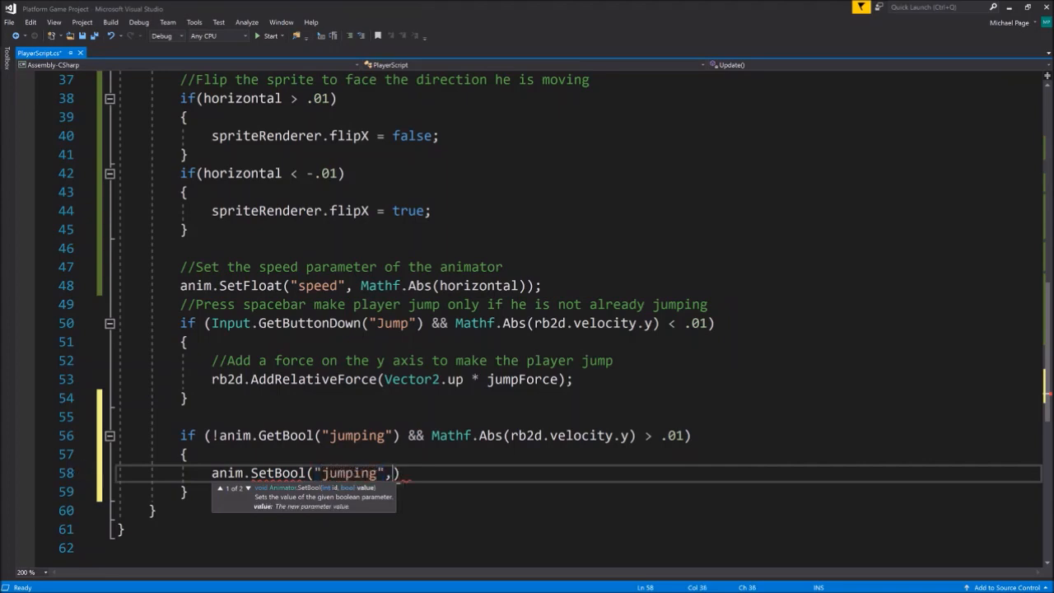
{"action": "type", "text": "true"}
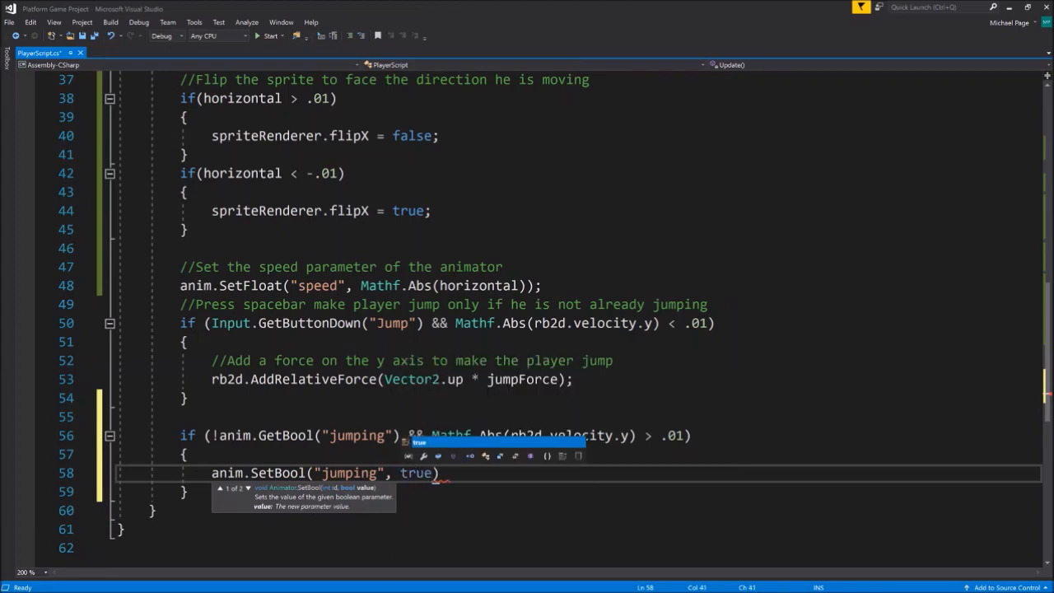
{"action": "type", "text": ");"}
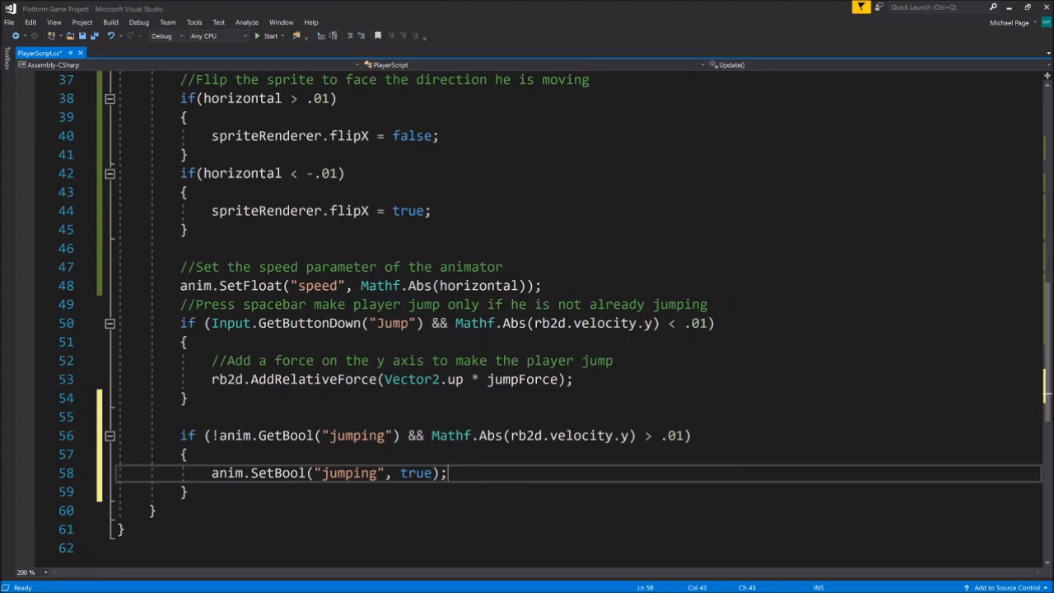
Step: Start a second if statement below the first jumping block with the condition anim.GetBool("jumping"), leaving a blank line between them
{"action": "key", "text": "Down"}
{"action": "key", "text": "Return"}
{"action": "key", "text": "Return"}
{"action": "scroll", "coordinate": [321, 452], "scroll_direction": "down", "scroll_amount": 1}
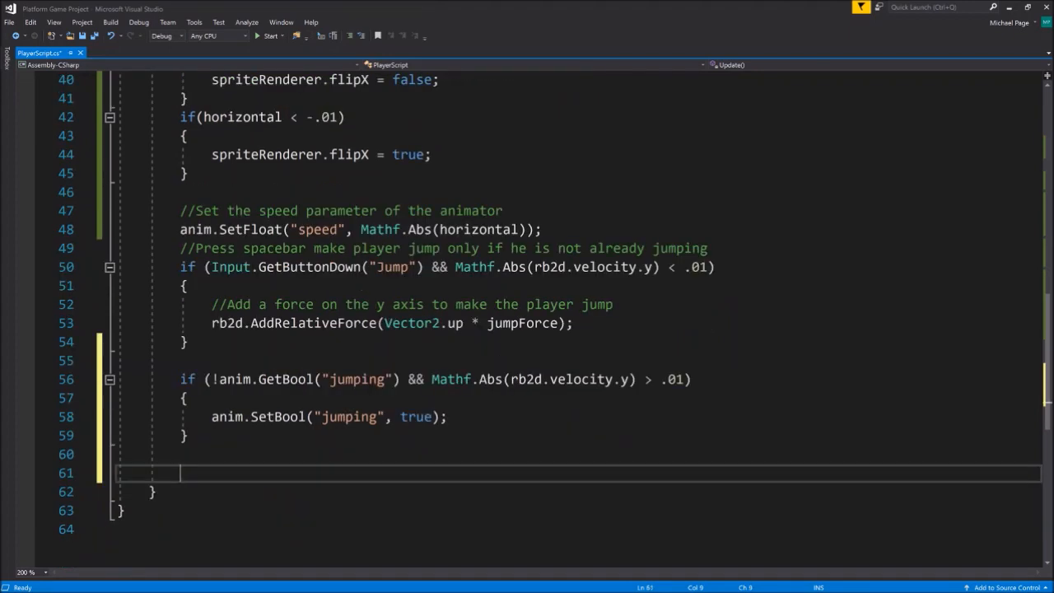
{"action": "type", "text": "if("}
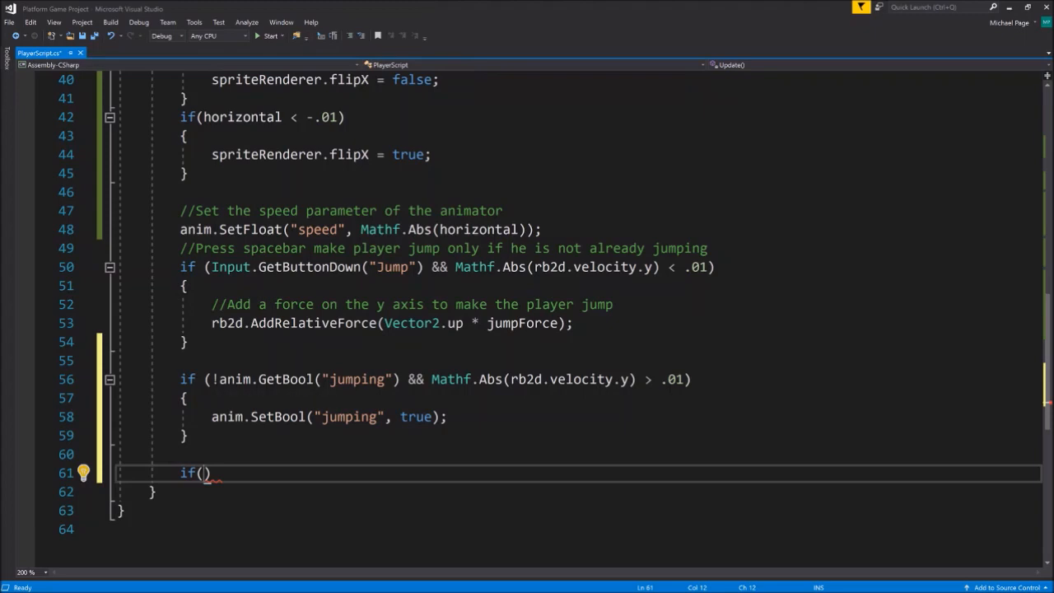
{"action": "type", "text": "anim.Get"}
{"action": "key", "text": "Tab"}
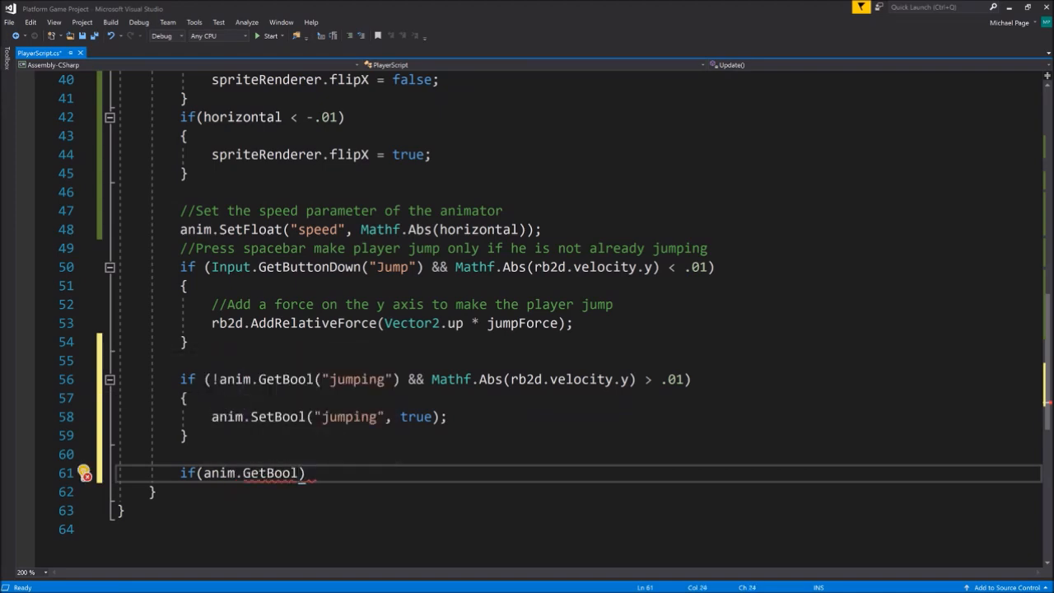
{"action": "type", "text": "(\"jumping"}
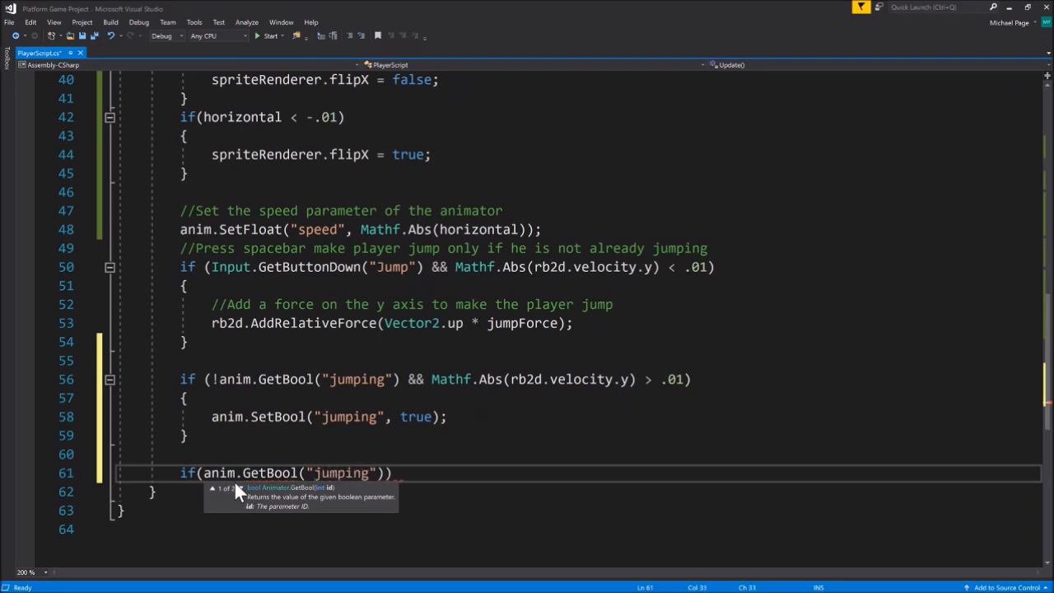
{"action": "type", "text": "\")"}
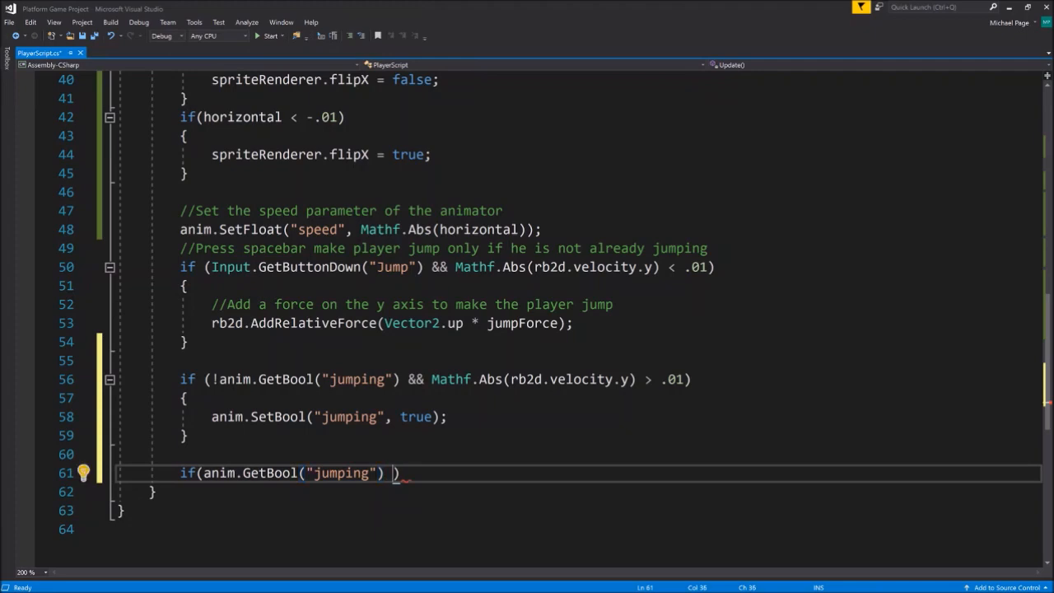
Step: Extend the second if condition with && Mathf.Abs(rb2d.velocity.y) < .01, reusing the velocity check from the first jumping block
{"action": "type", "text": " &&"}
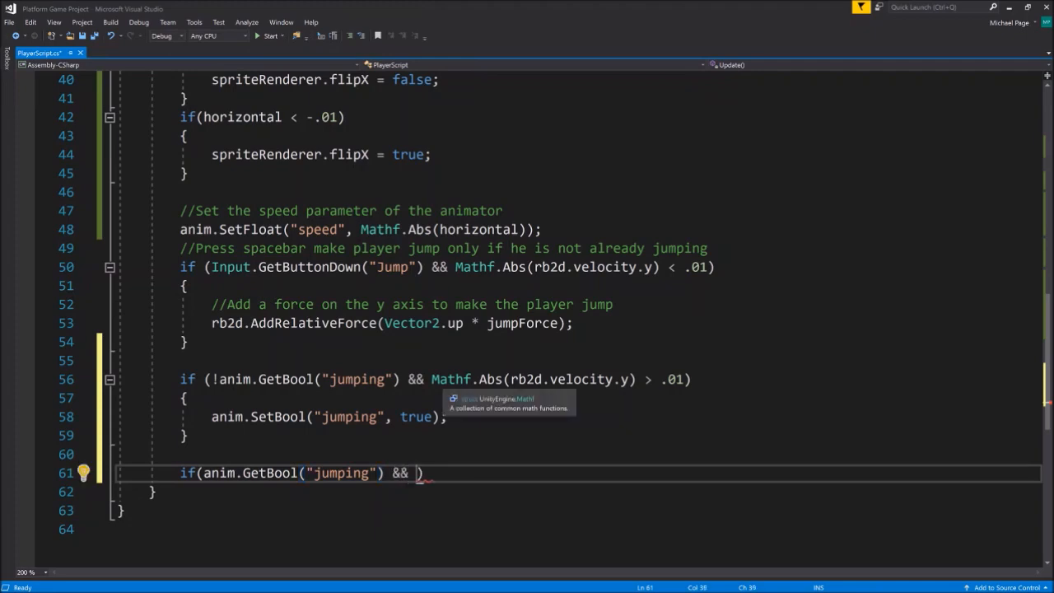
{"action": "left_click_drag", "start_coordinate": [431, 380], "coordinate": [183, 360]}
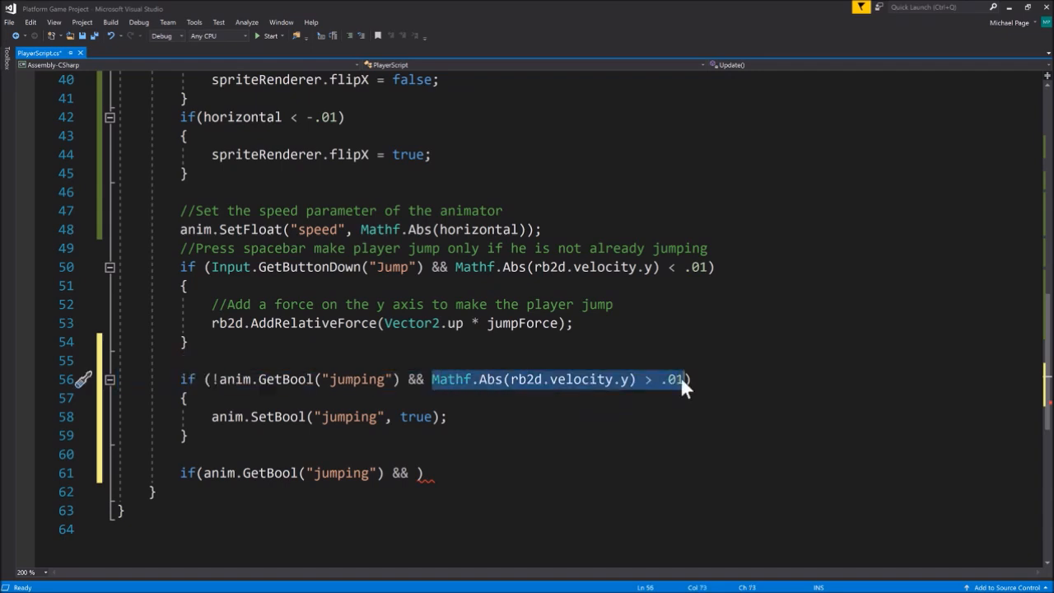
{"action": "left_click", "coordinate": [416, 473]}
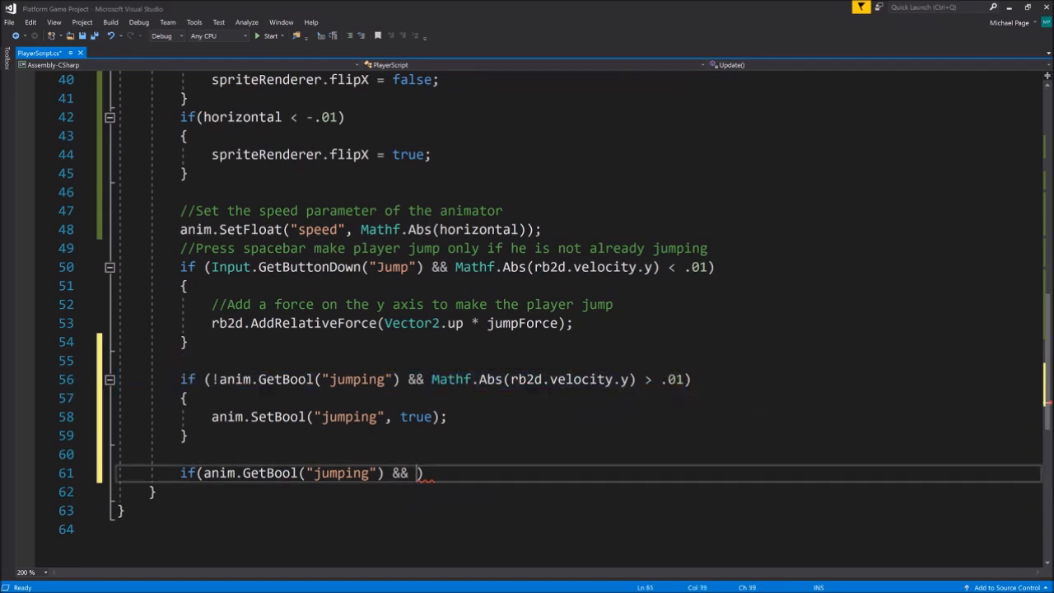
{"action": "type", "text": "Mathf.Abs(rb2d.velocity.y) > .01"}
{"action": "left_click", "coordinate": [637, 472]}
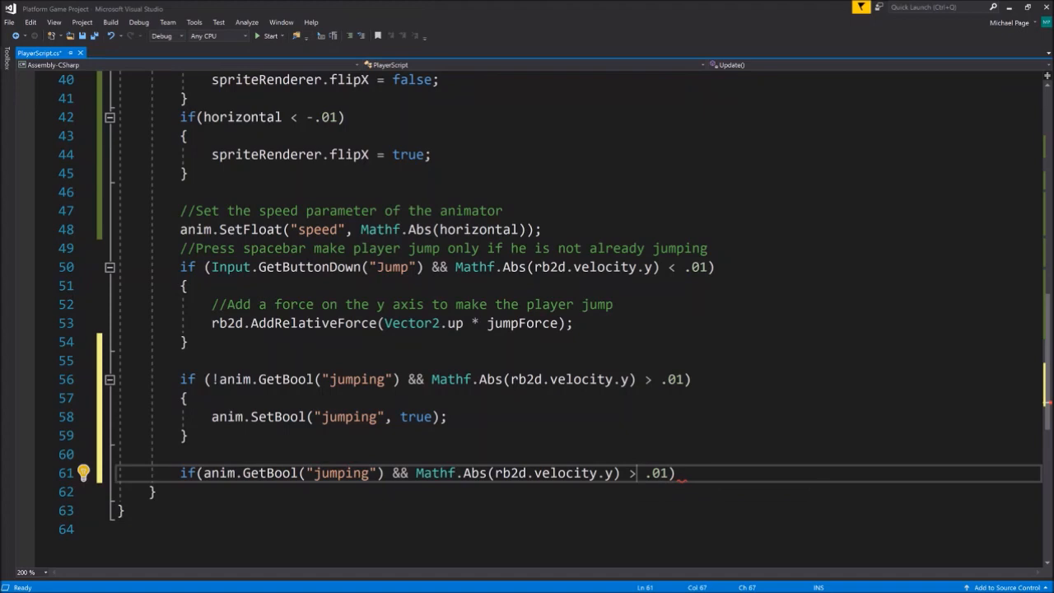
{"action": "key", "text": "BackSpace"}
{"action": "type", "text": "<"}
Step: Give the second if statement a braced body and copy the anim.SetBool("jumping", true); line into it
{"action": "left_click", "coordinate": [675, 473]}
{"action": "key", "text": "Return"}
{"action": "type", "text": "{"}
{"action": "key", "text": "Return"}
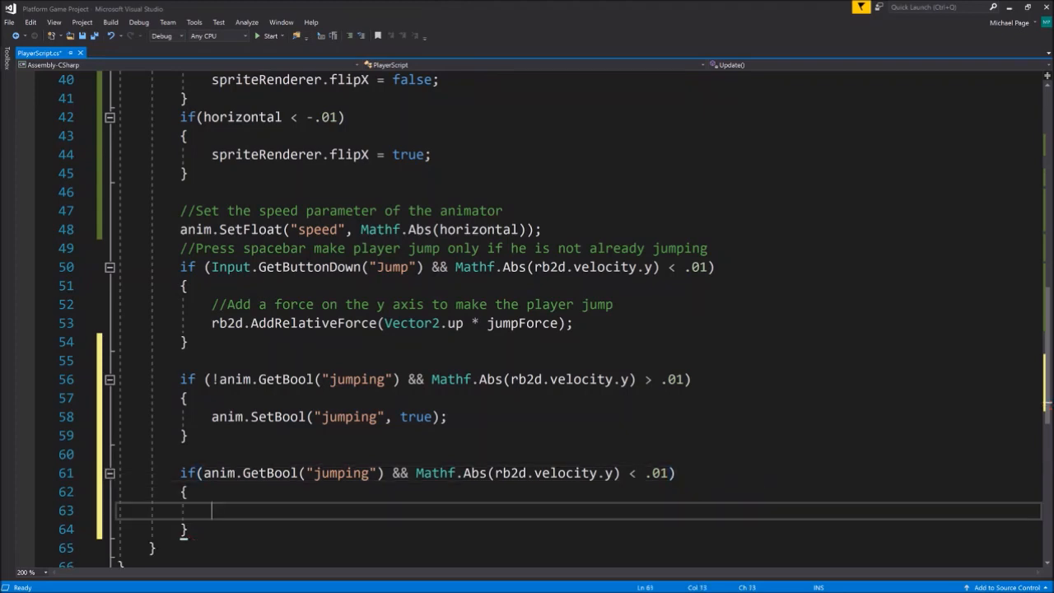
{"action": "left_click_drag", "start_coordinate": [211, 416], "coordinate": [448, 417]}
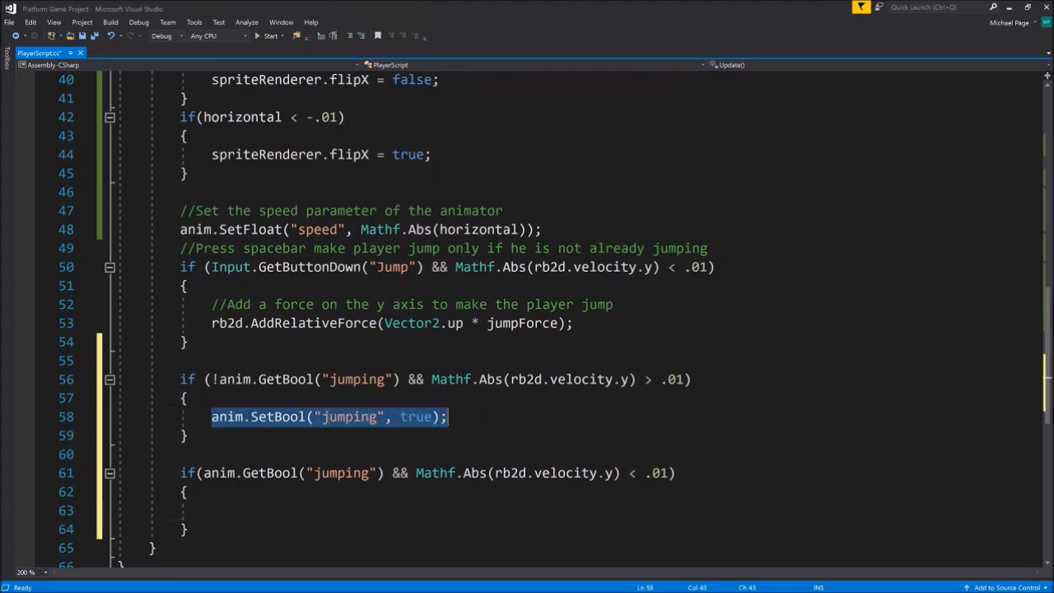
{"action": "key", "text": "ctrl+c"}
{"action": "left_click", "coordinate": [212, 510]}
{"action": "key", "text": "ctrl+v"}
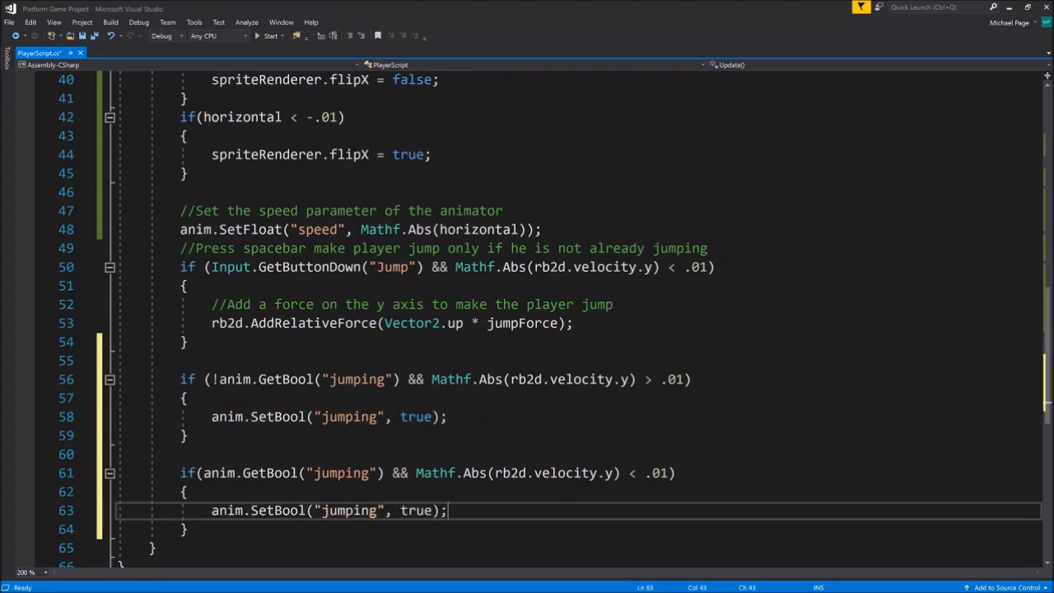
Step: Change the value argument of the copied SetBool("jumping") call to false
{"action": "key", "text": "Left"}
{"action": "key", "text": "Left"}
{"action": "key", "text": "BackSpace"}
{"action": "key", "text": "BackSpace"}
{"action": "key", "text": "BackSpace"}
{"action": "key", "text": "BackSpace"}
{"action": "type", "text": "flase"}
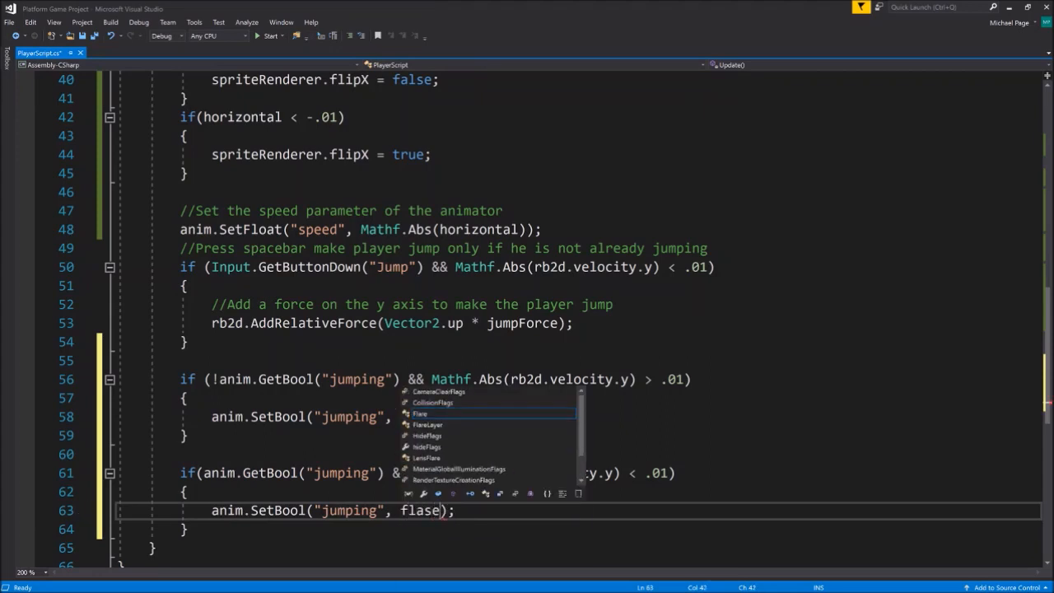
{"action": "key", "text": "BackSpace"}
{"action": "key", "text": "BackSpace"}
{"action": "key", "text": "BackSpace"}
{"action": "key", "text": "BackSpace"}
{"action": "type", "text": "alse"}
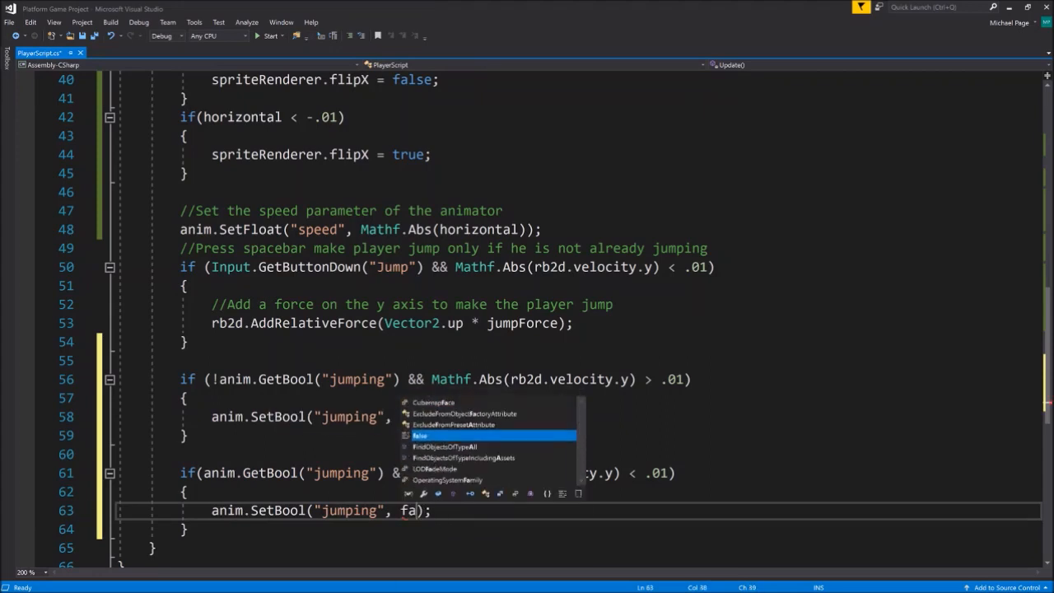
{"action": "key", "text": "End"}
{"action": "key", "text": "Down"}
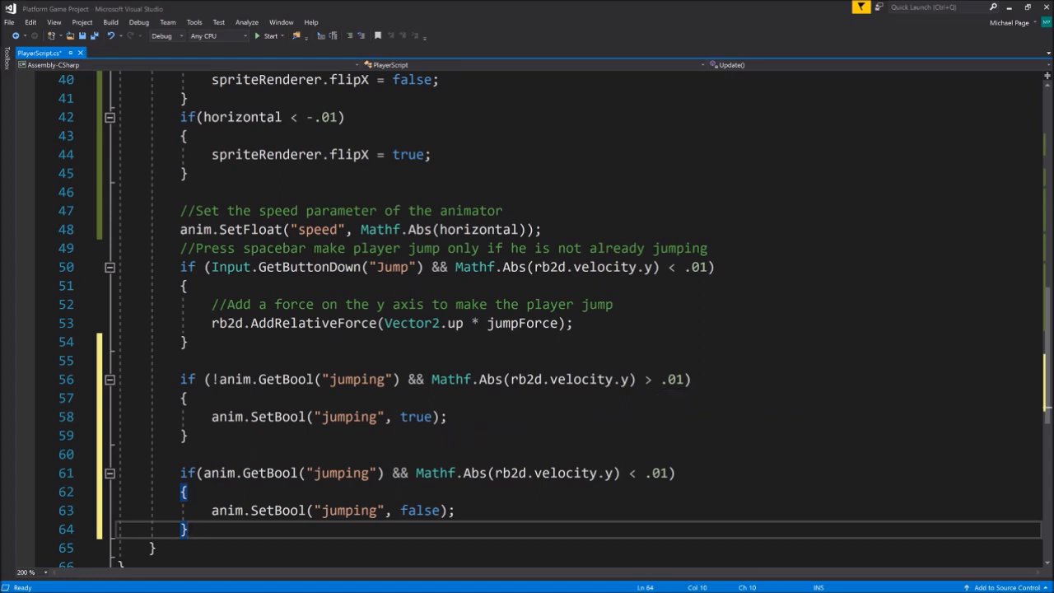
Step: Save PlayerScript.cs and switch to the Unity editor
{"action": "scroll", "coordinate": [527, 321], "scroll_direction": "down", "scroll_amount": 2}
{"action": "scroll", "coordinate": [527, 321], "scroll_direction": "up", "scroll_amount": 1}
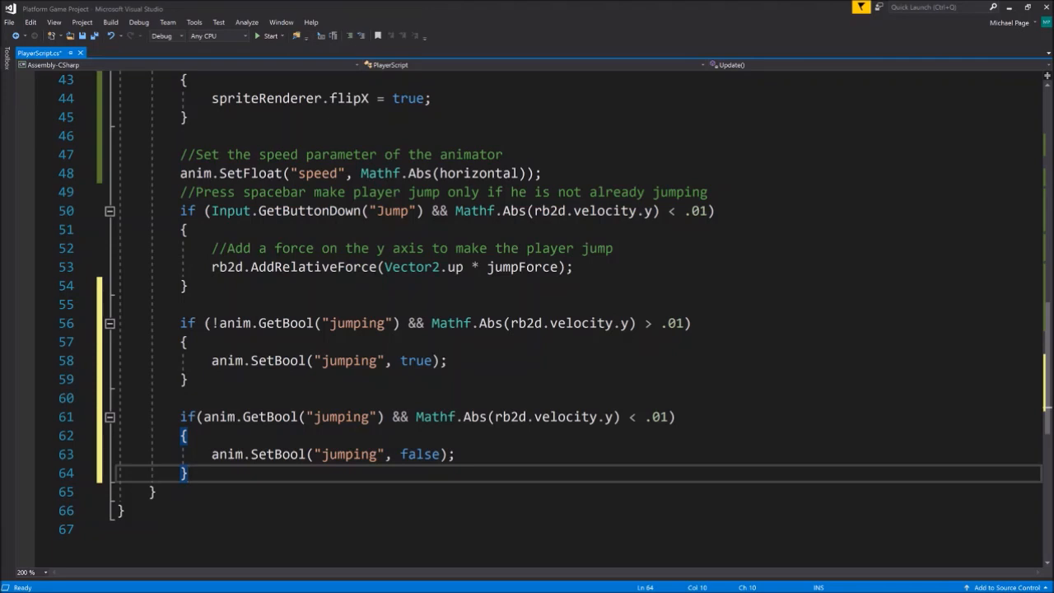
{"action": "left_click", "coordinate": [180, 397]}
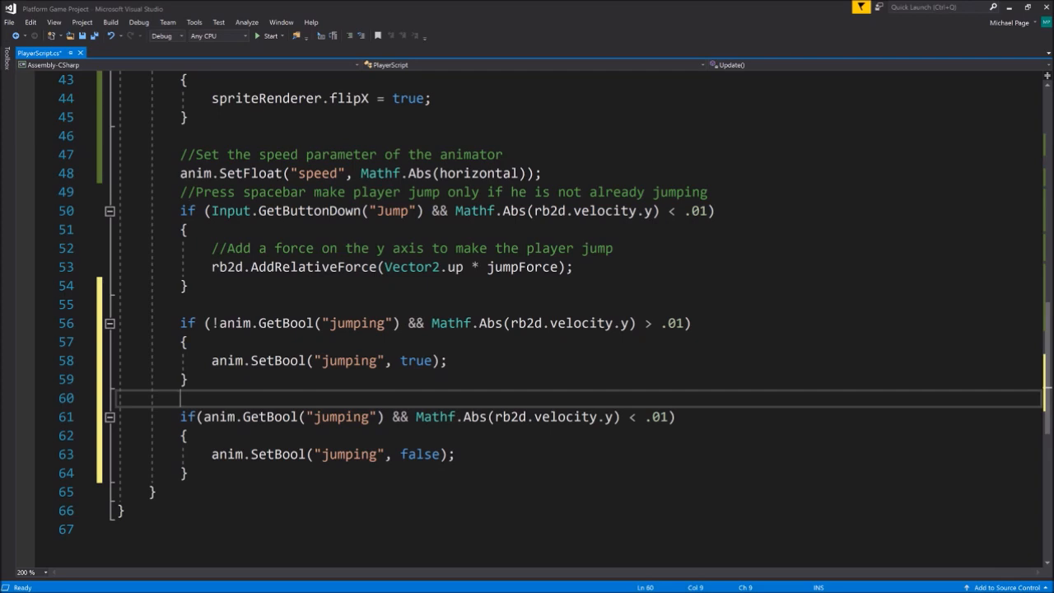
{"action": "key", "text": "ctrl+s"}
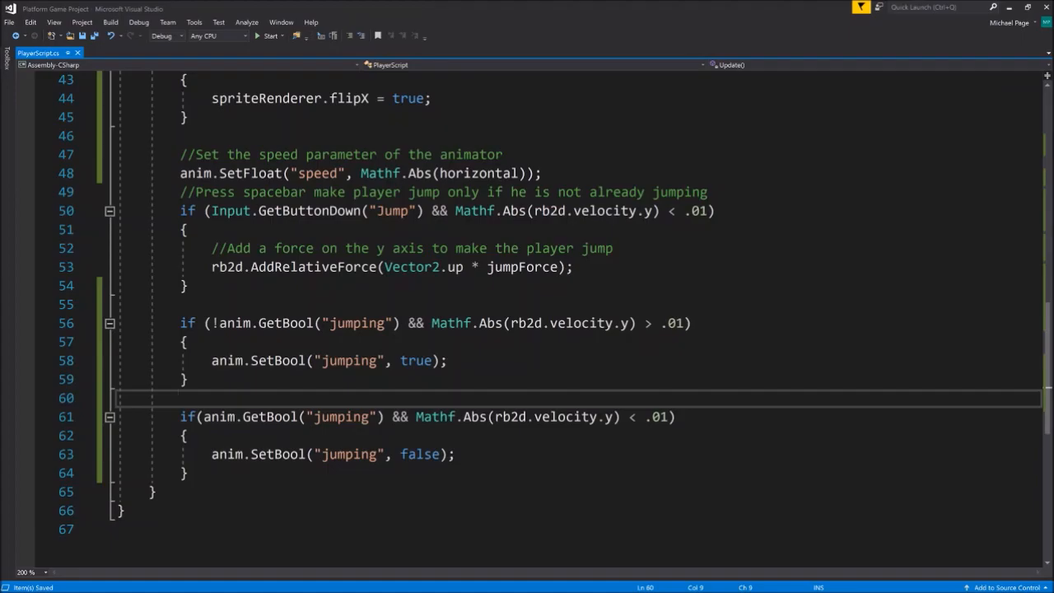
{"action": "key", "text": "alt+Tab"}
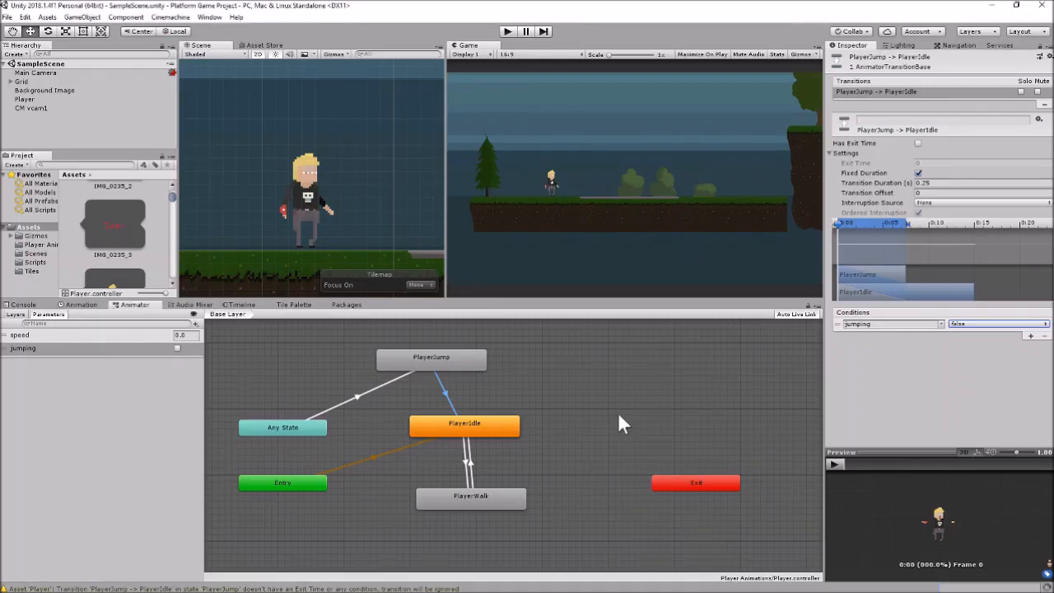
Step: Run the game and test the player's idle, walk and jump animations by moving both ways and jumping repeatedly, including onto the raised platform
{"action": "key", "text": "ctrl+p"}
{"action": "key", "text": "Left"}
{"action": "key", "text": "Right"}
{"action": "key", "text": "Left"}
{"action": "key", "text": "space"}
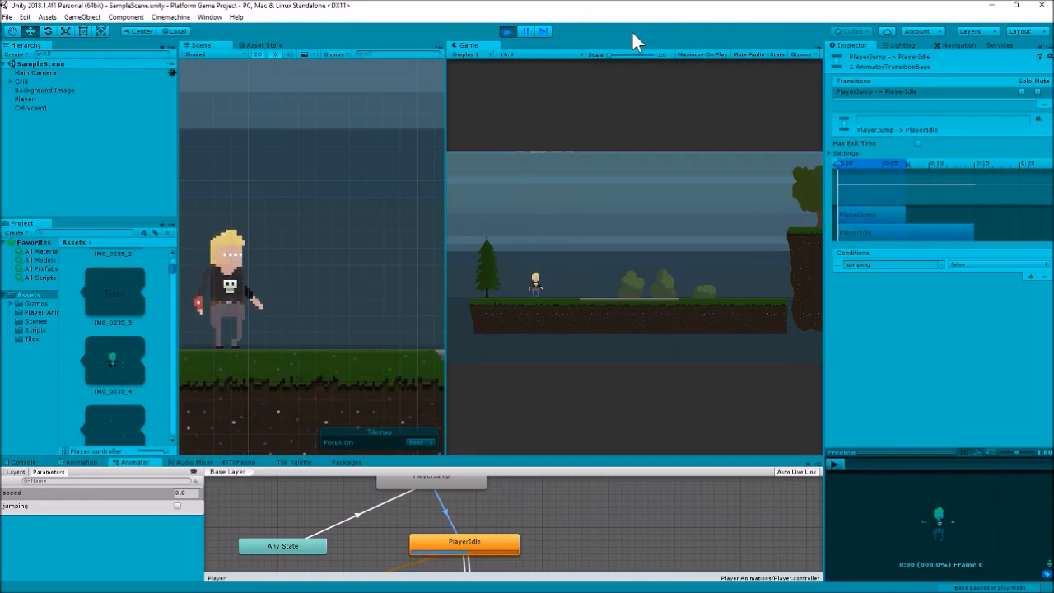
{"action": "key", "text": "space"}
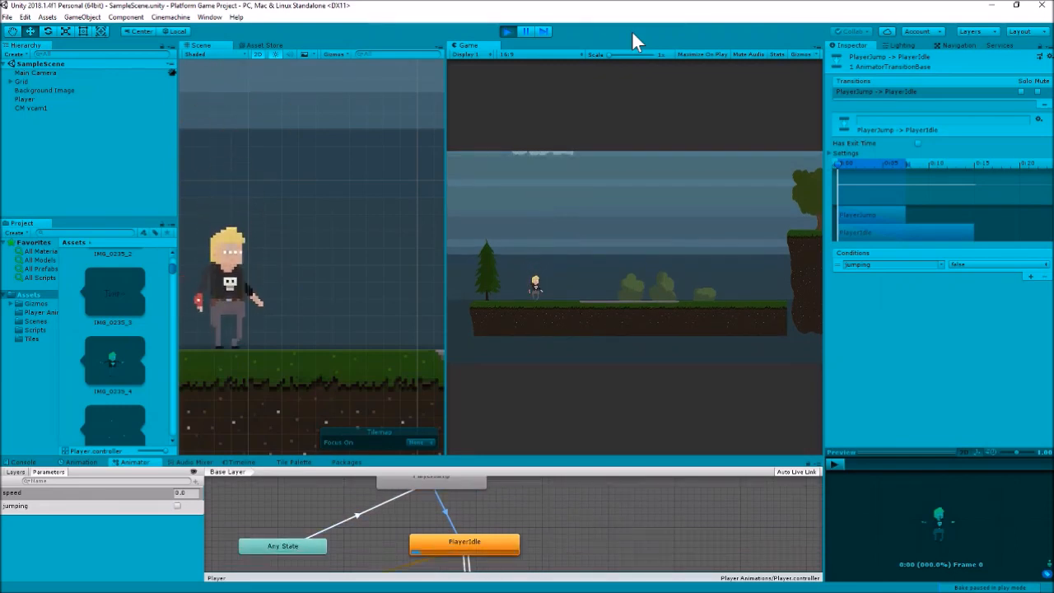
{"action": "key", "text": "space"}
{"action": "key", "text": "Right"}
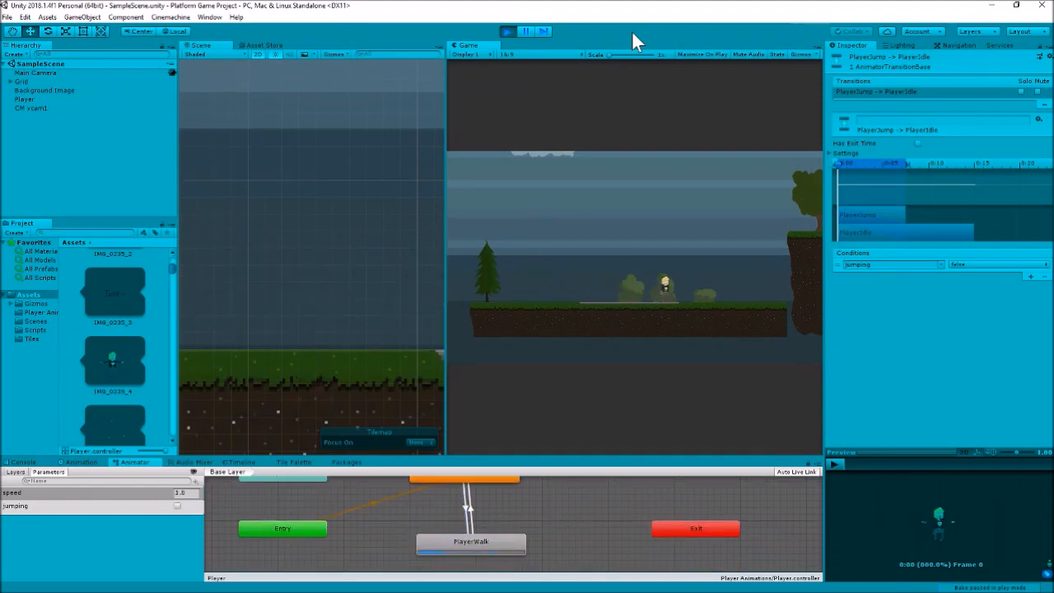
{"action": "key", "text": "space"}
{"action": "key", "text": "Left"}
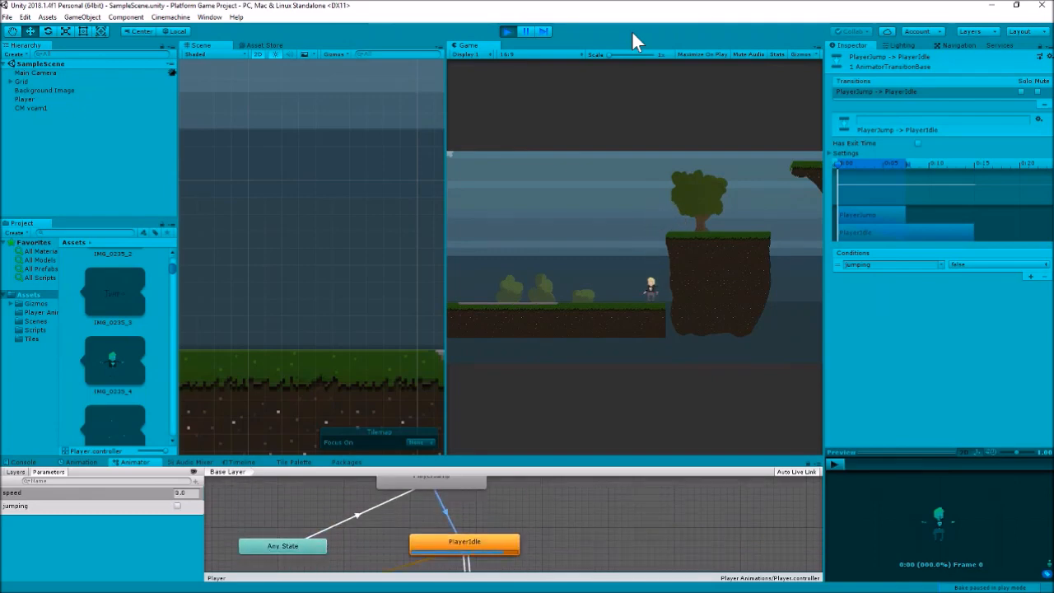
{"action": "key", "text": "Left"}
{"action": "key", "text": "Right"}
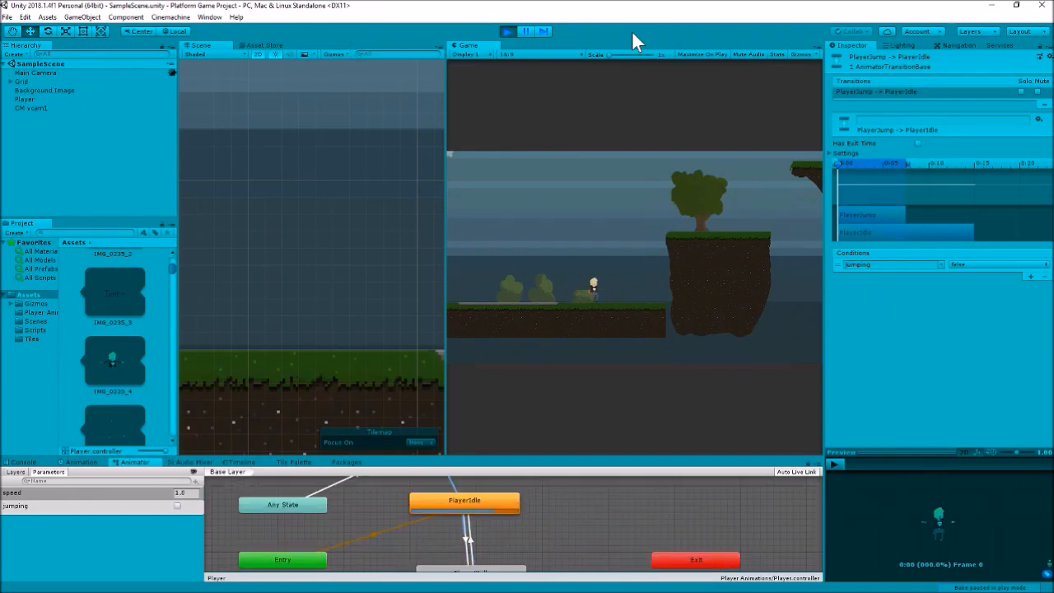
{"action": "key", "text": "space"}
{"action": "key", "text": "Right"}
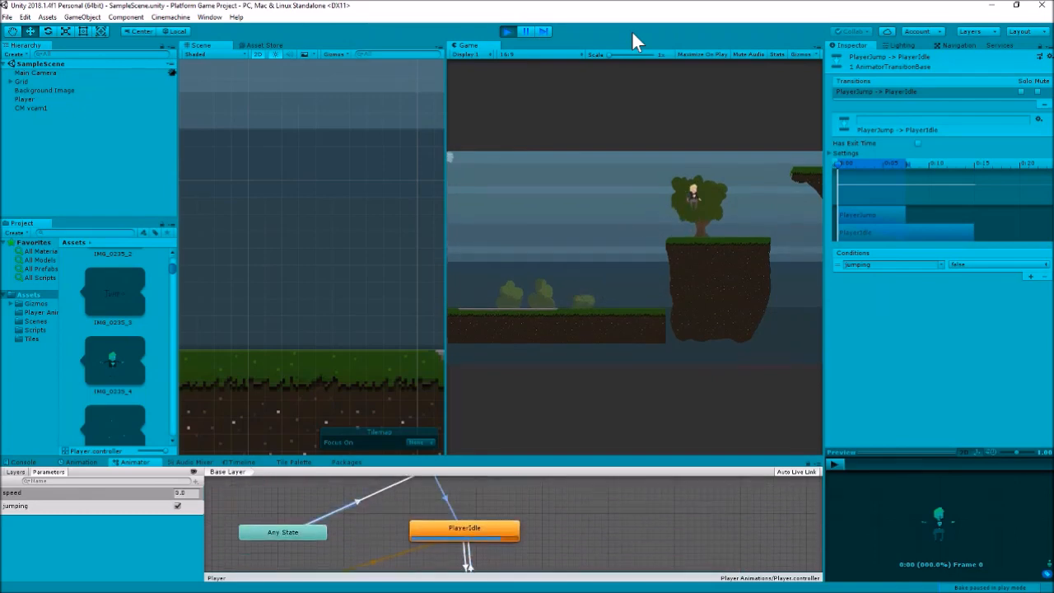
{"action": "key", "text": "Left"}
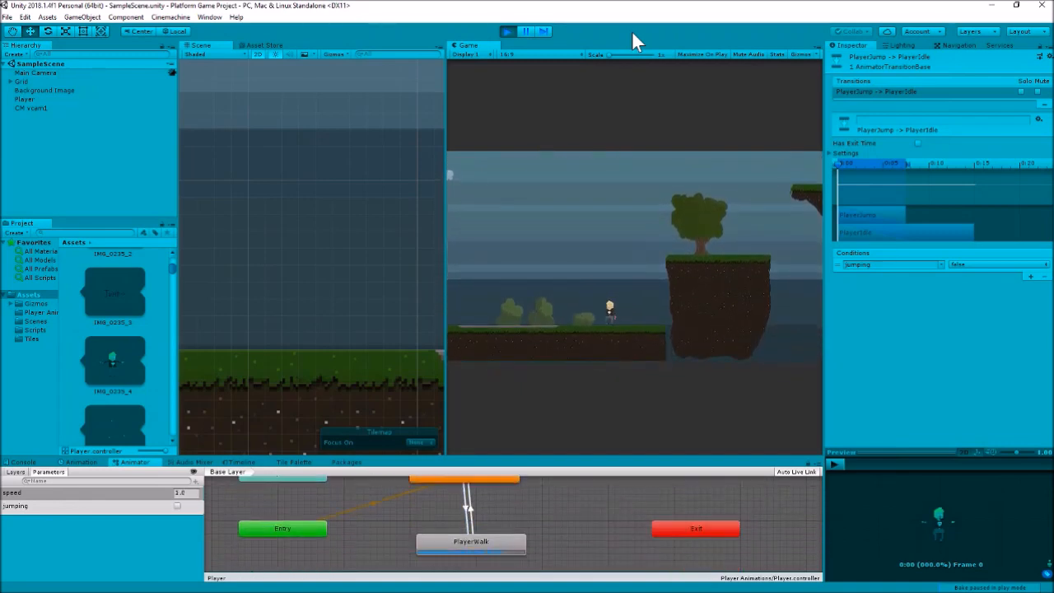
Step: Walk the player along the ground to check the walk animation, and stop play mode
{"action": "key", "text": "Right"}
{"action": "key", "text": "Right"}
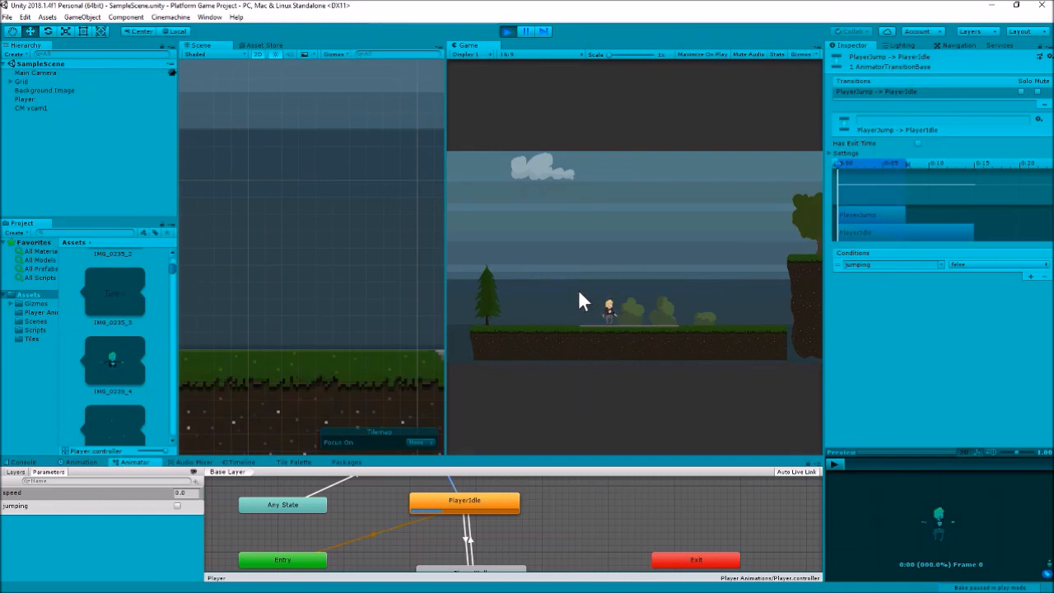
{"action": "left_click", "coordinate": [508, 31]}
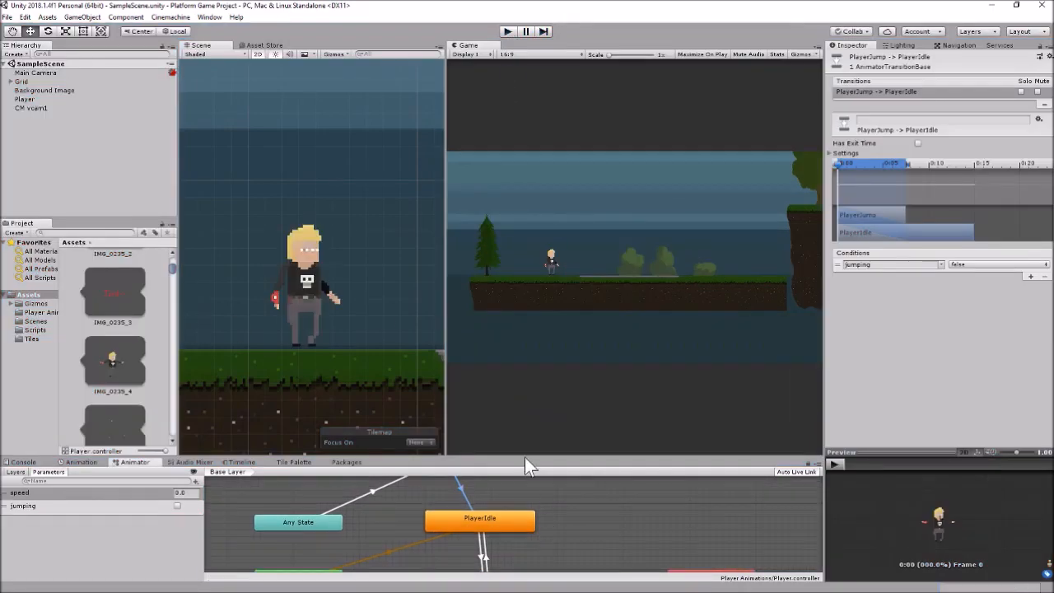
Step: Set the transition duration of the Any State to PlayerJump transition to 0
{"action": "left_click_drag", "start_coordinate": [527, 457], "coordinate": [527, 299]}
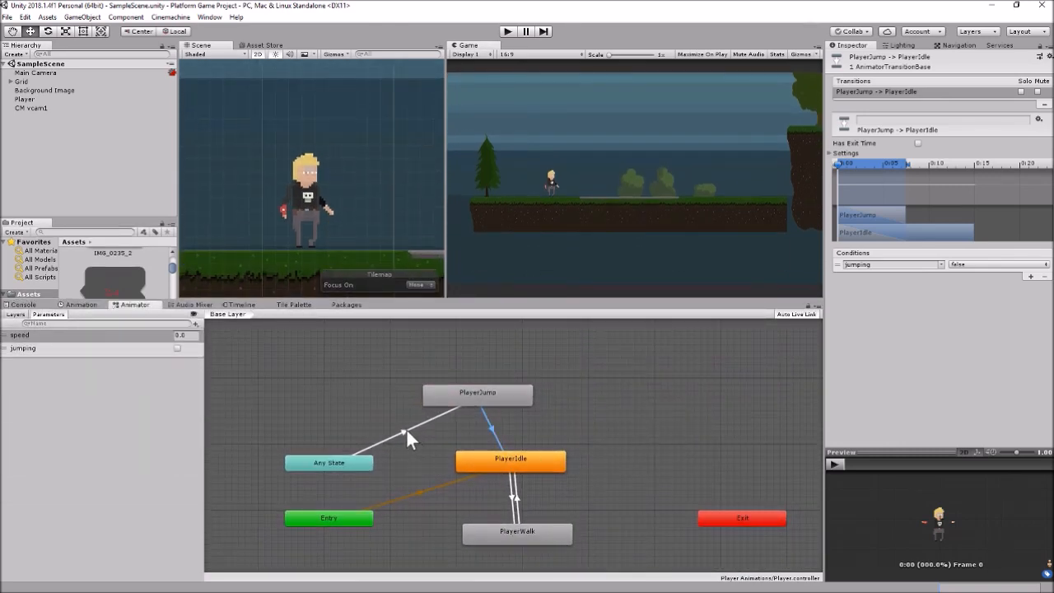
{"action": "left_click", "coordinate": [406, 431]}
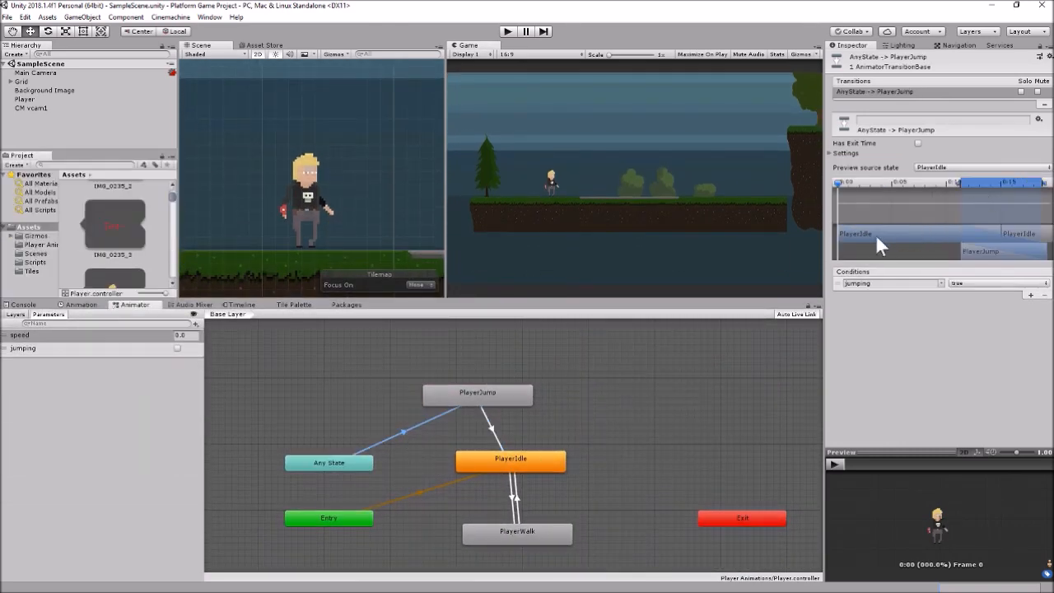
{"action": "left_click", "coordinate": [831, 153]}
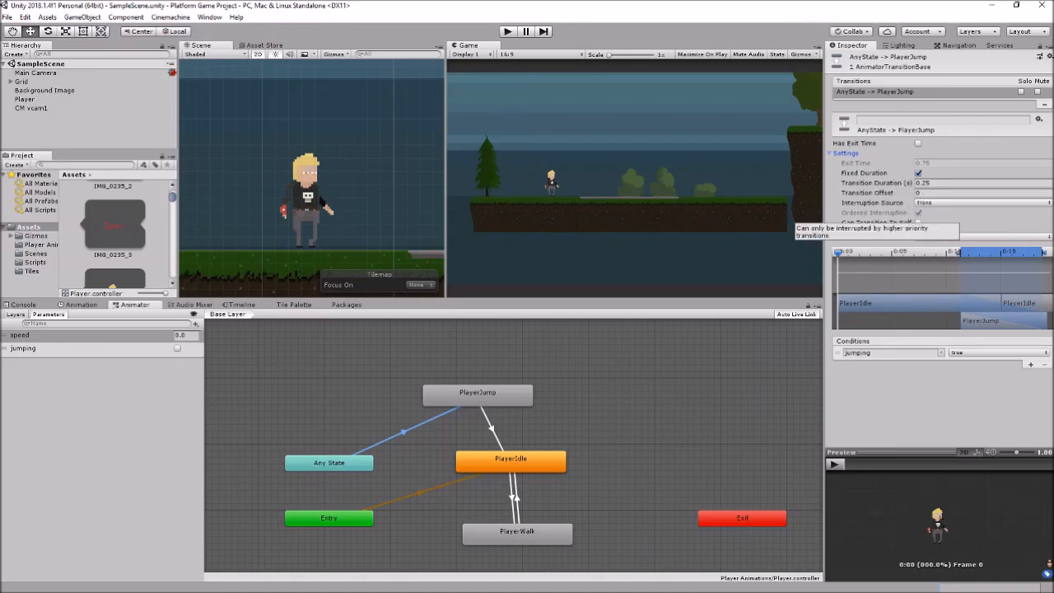
{"action": "left_click", "coordinate": [926, 183]}
{"action": "type", "text": "0"}
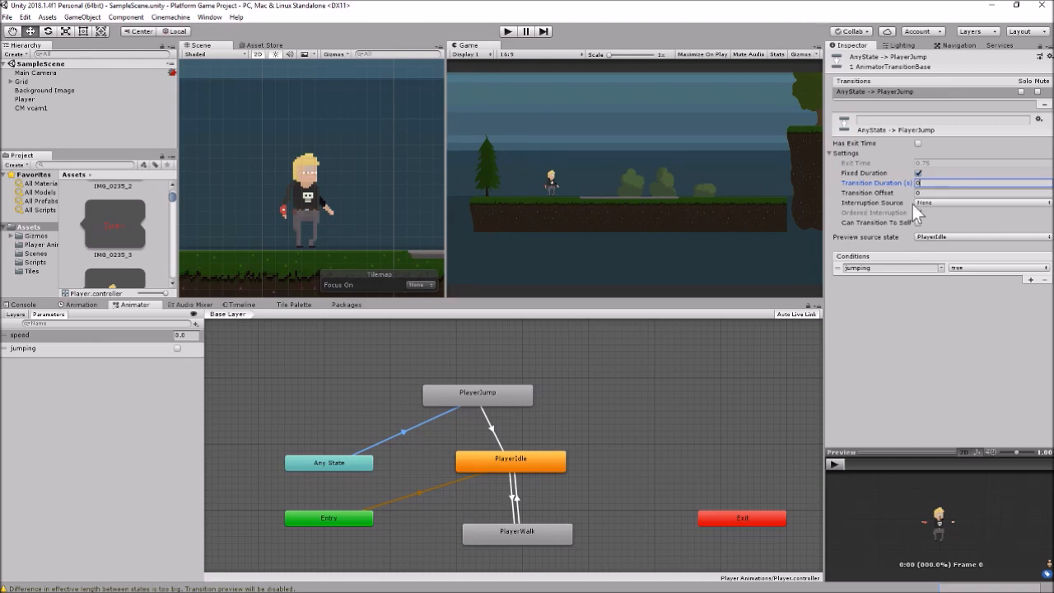
Step: Turn off Fixed Duration for the PlayerJump to PlayerIdle transition and set its transition duration to 0
{"action": "left_click", "coordinate": [492, 429]}
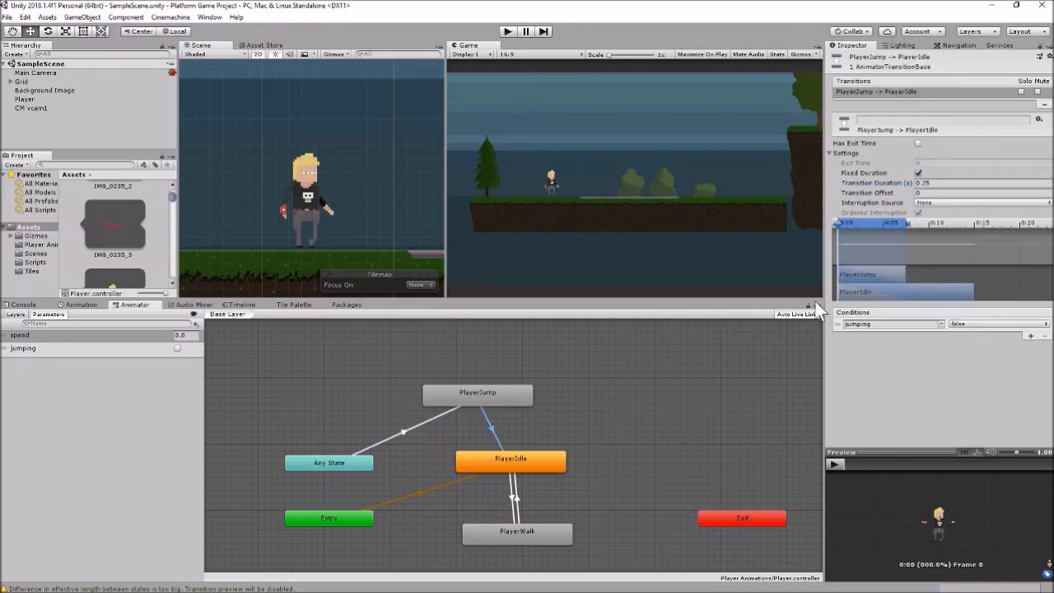
{"action": "left_click", "coordinate": [918, 173]}
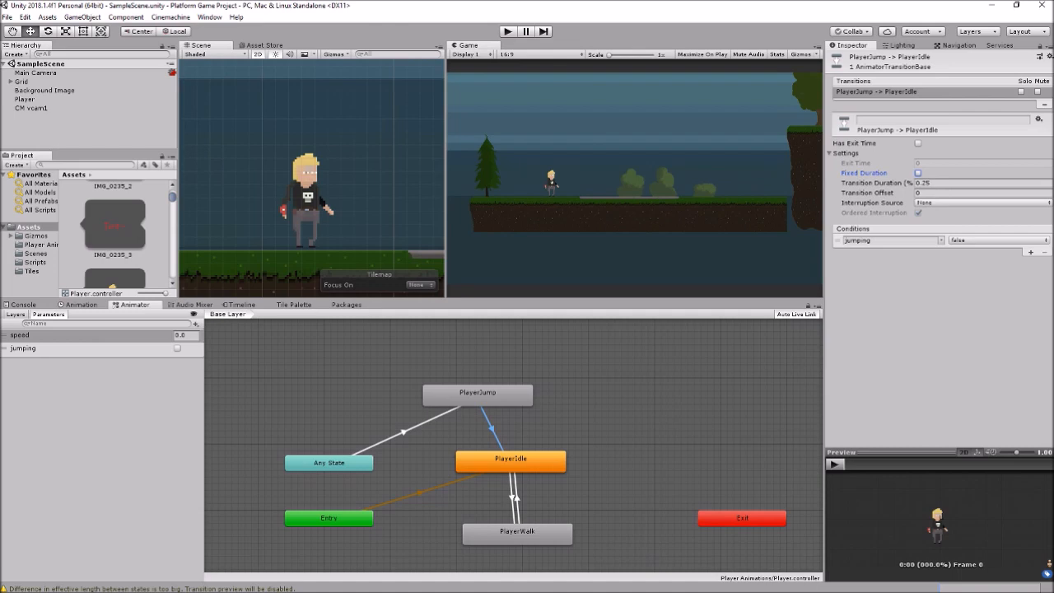
{"action": "left_click", "coordinate": [937, 183]}
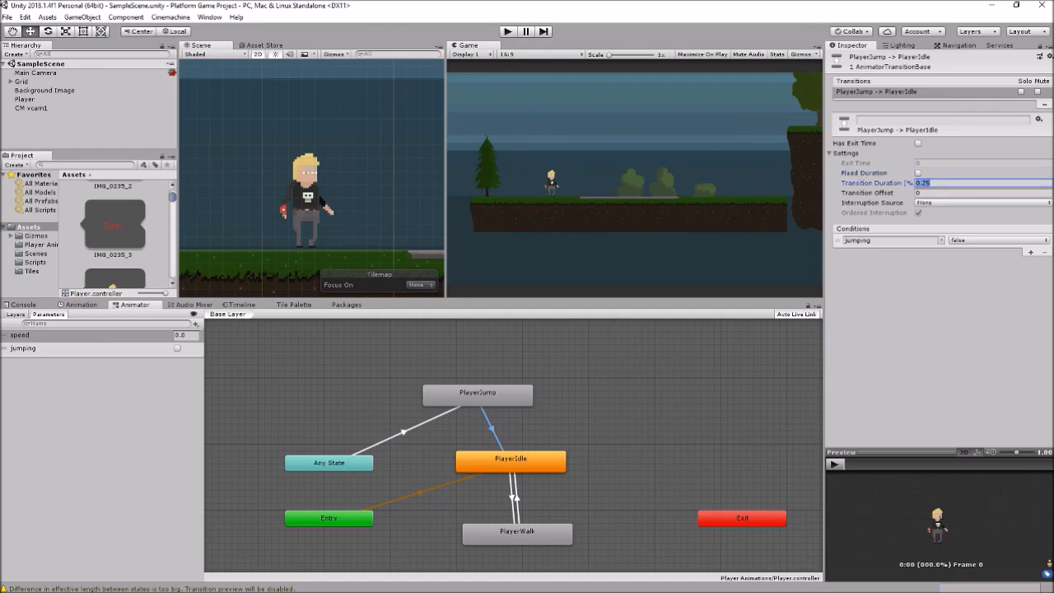
{"action": "type", "text": "0"}
{"action": "key", "text": "Return"}
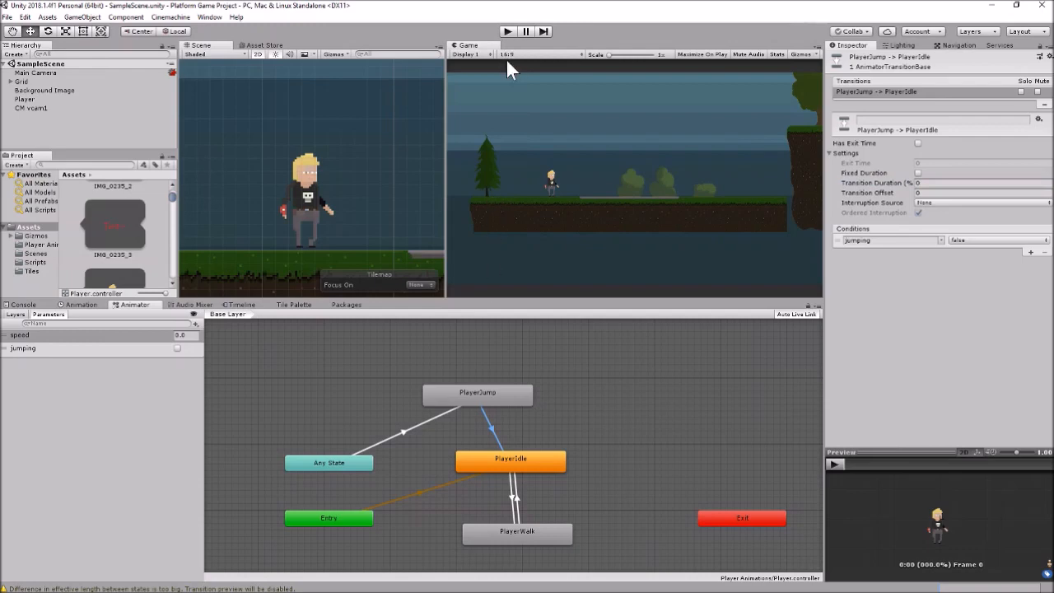
Step: Run the game, test jumping in place, walking both ways and jumping across the raised platforms, and stop play mode
{"action": "left_click_drag", "start_coordinate": [550, 301], "coordinate": [564, 454]}
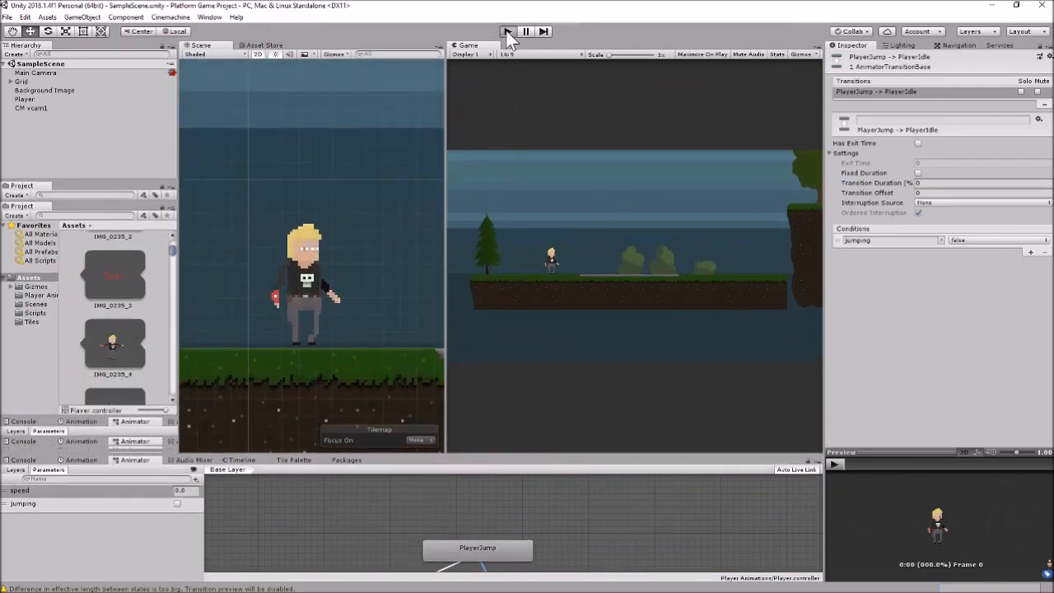
{"action": "key", "text": "ctrl+p"}
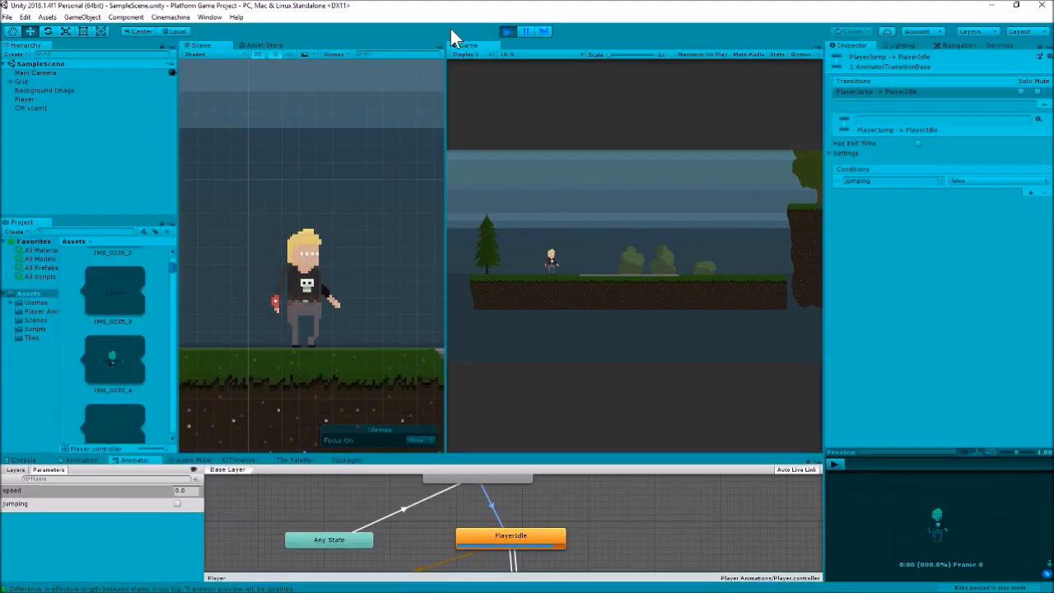
{"action": "key", "text": "space"}
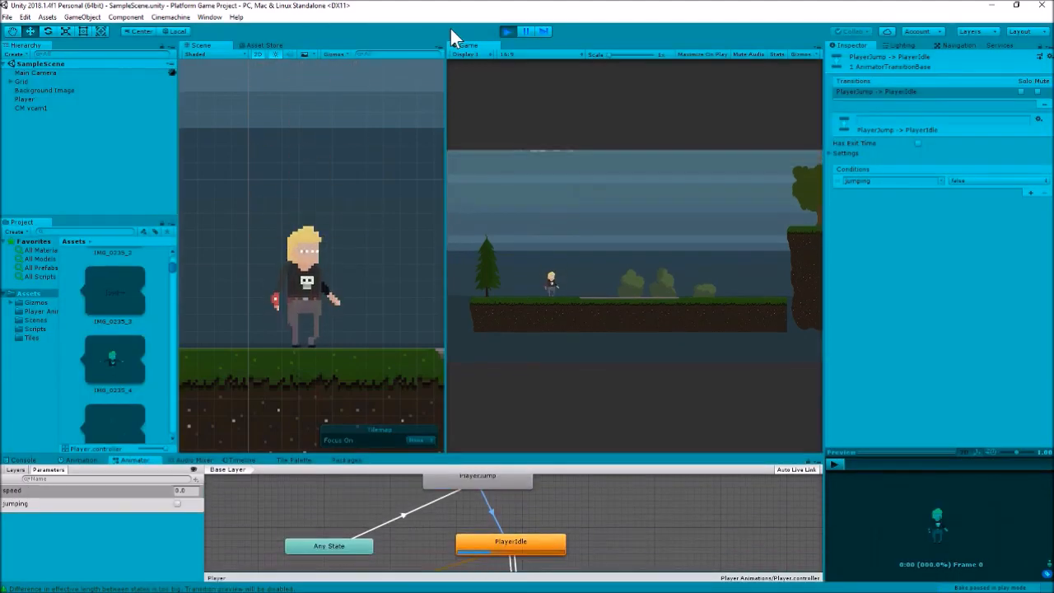
{"action": "key", "text": "space"}
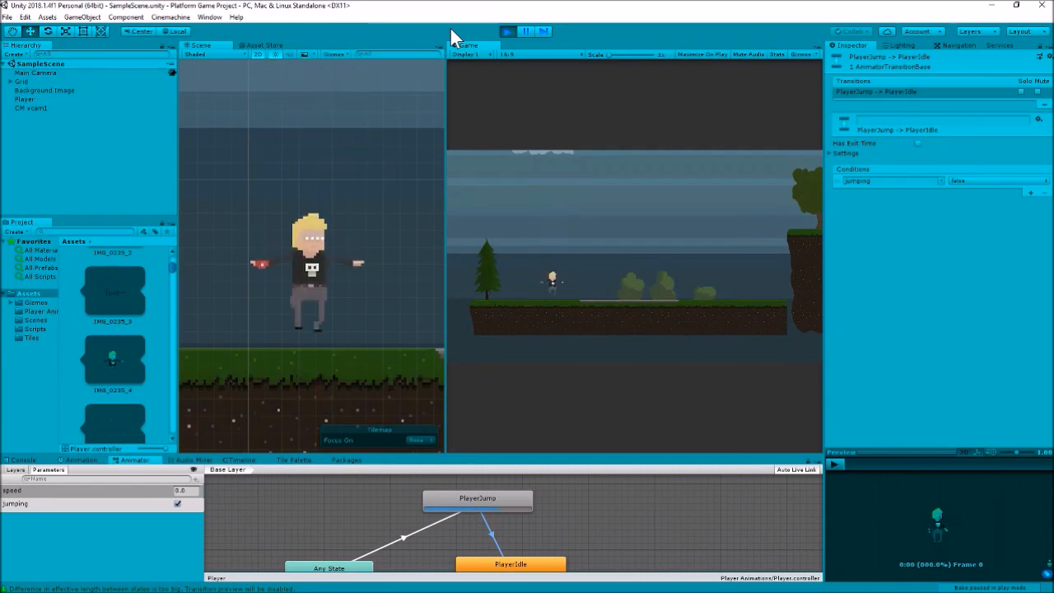
{"action": "key", "text": "space"}
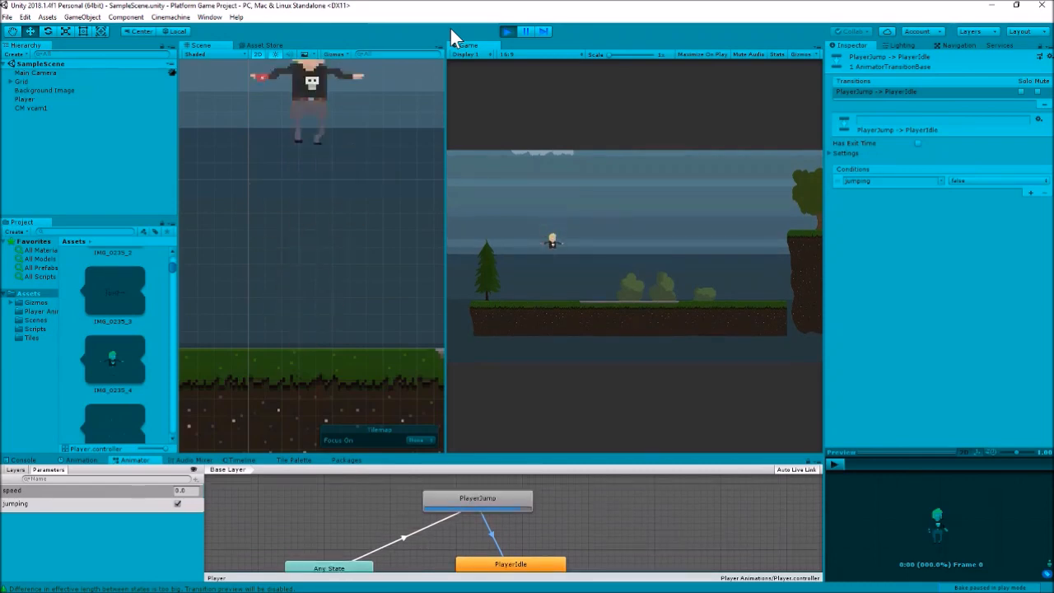
{"action": "key", "text": "Right"}
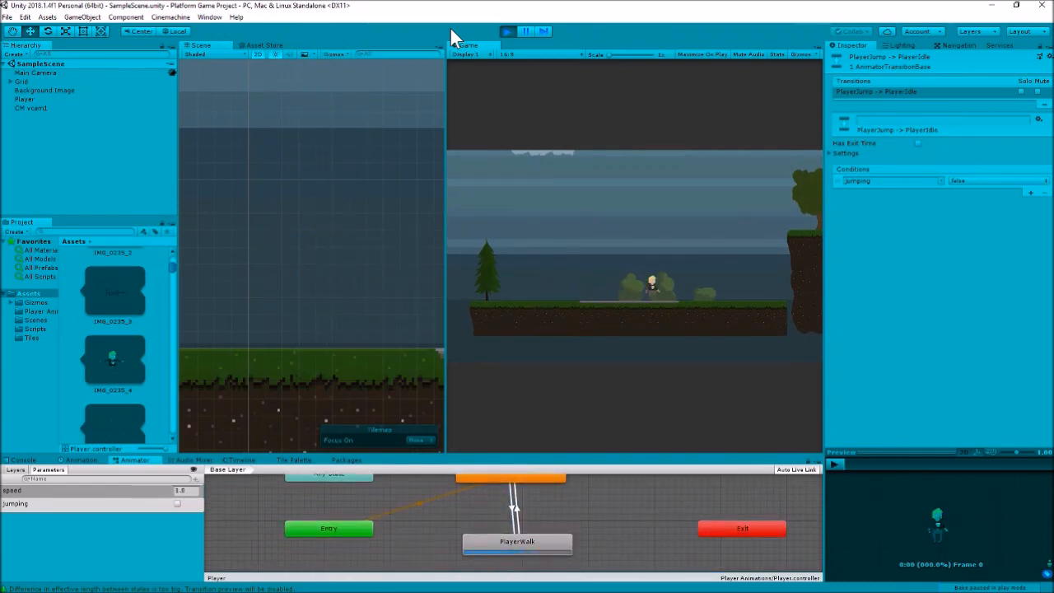
{"action": "key", "text": "space"}
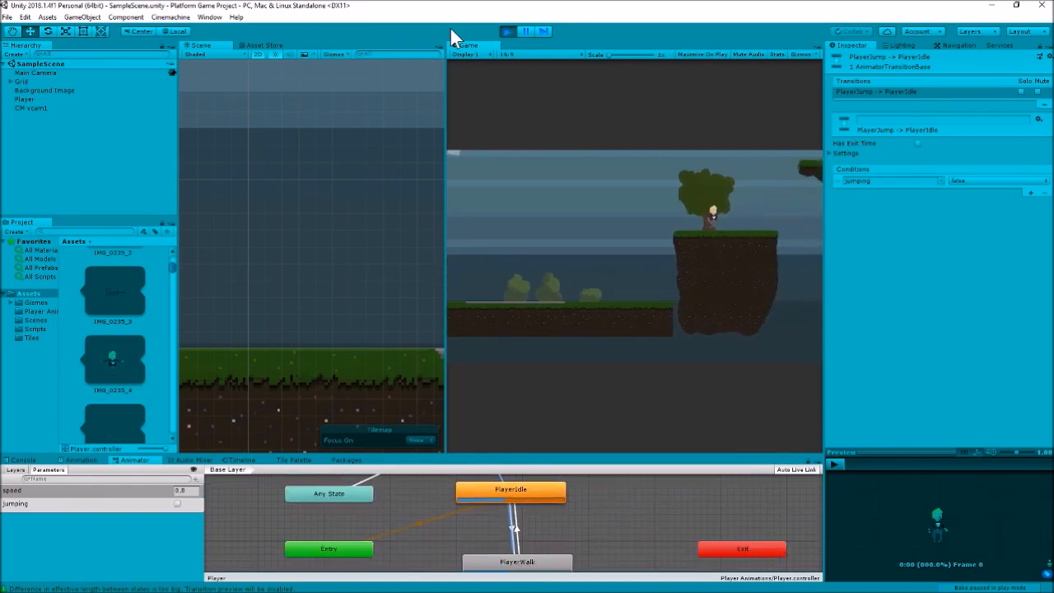
{"action": "key", "text": "space"}
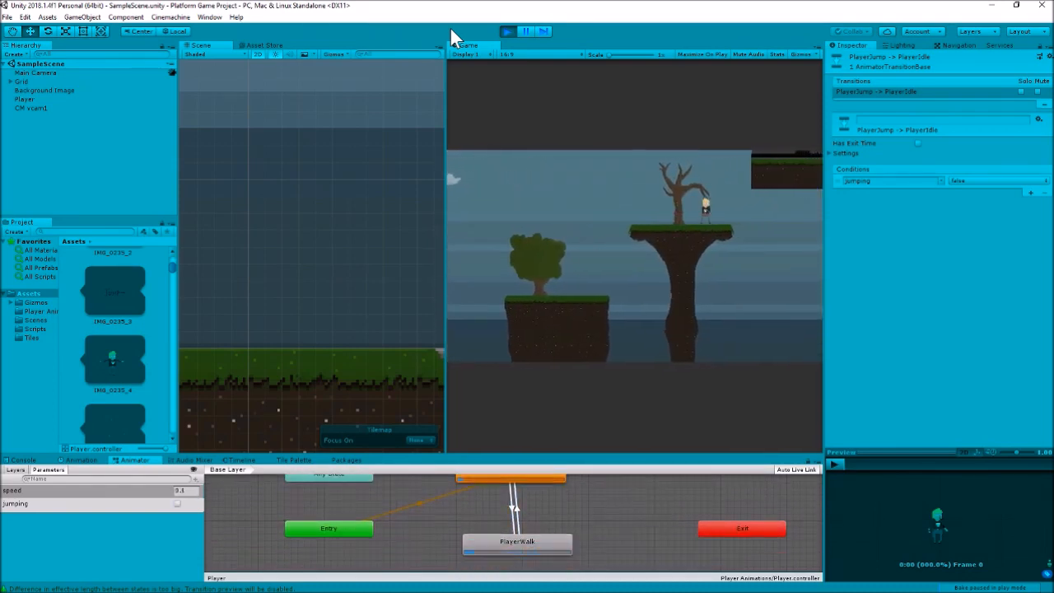
{"action": "key", "text": "space"}
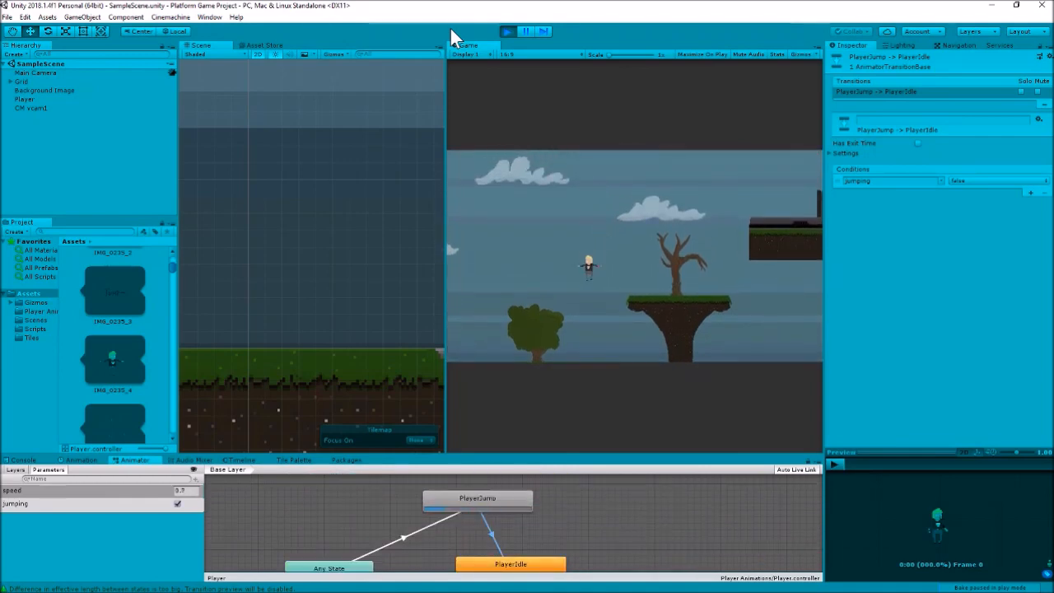
{"action": "key", "text": "Left"}
{"action": "key", "text": "space"}
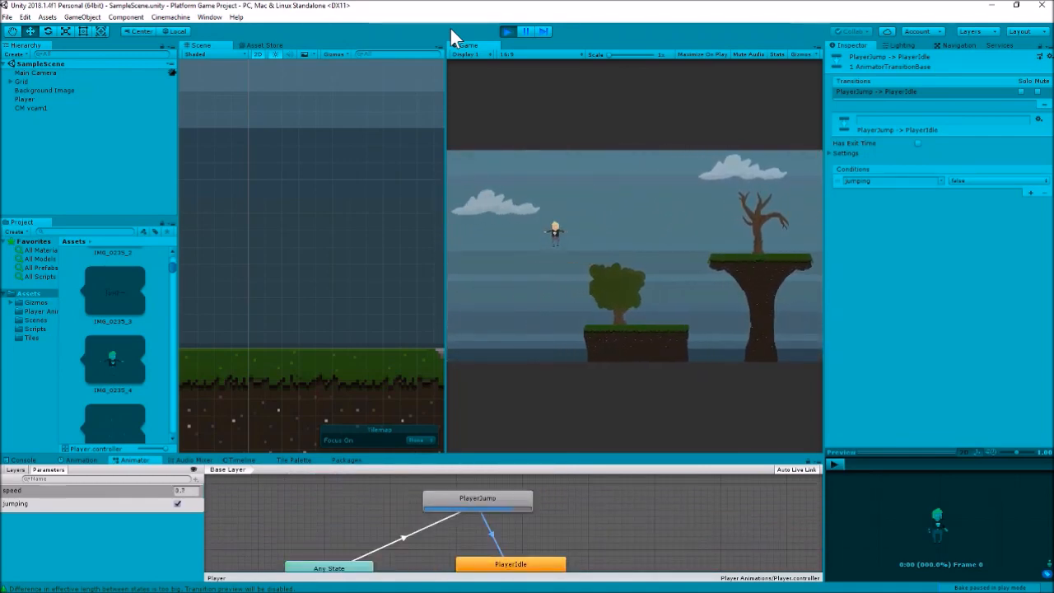
{"action": "key", "text": "Left"}
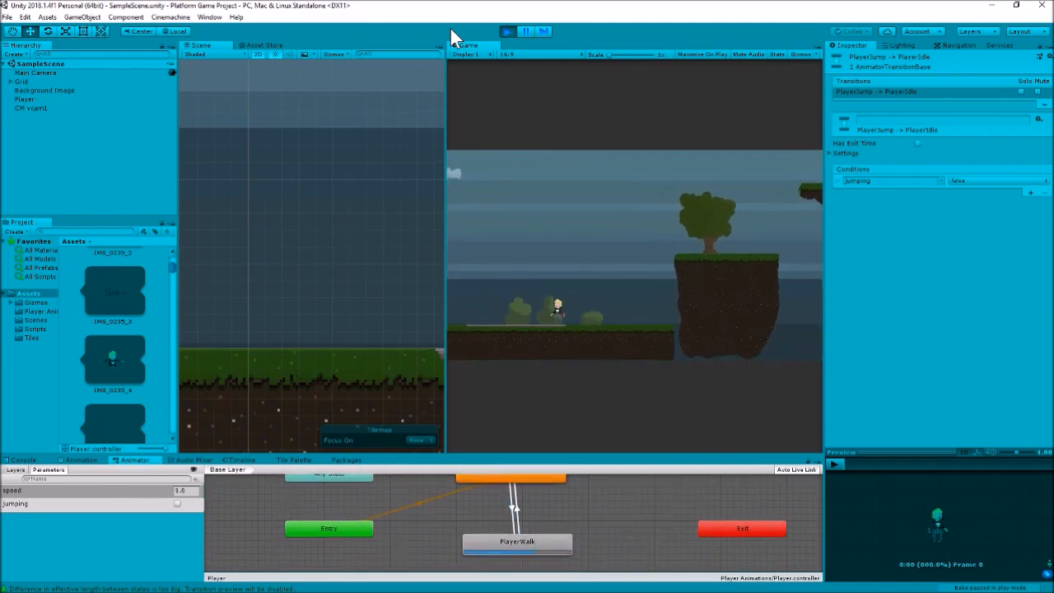
{"action": "key", "text": "Right"}
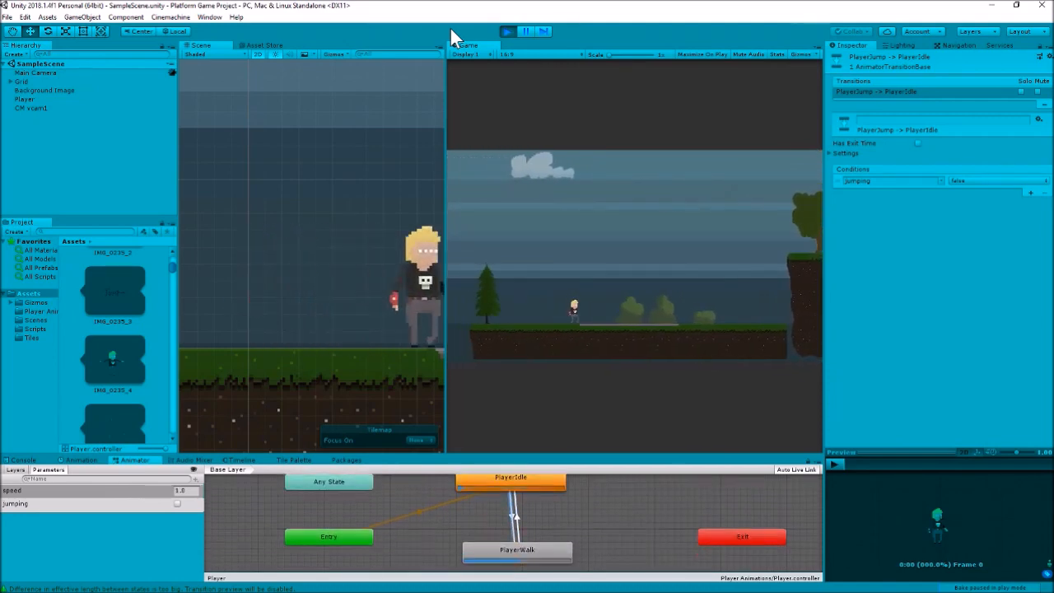
{"action": "key", "text": "Left"}
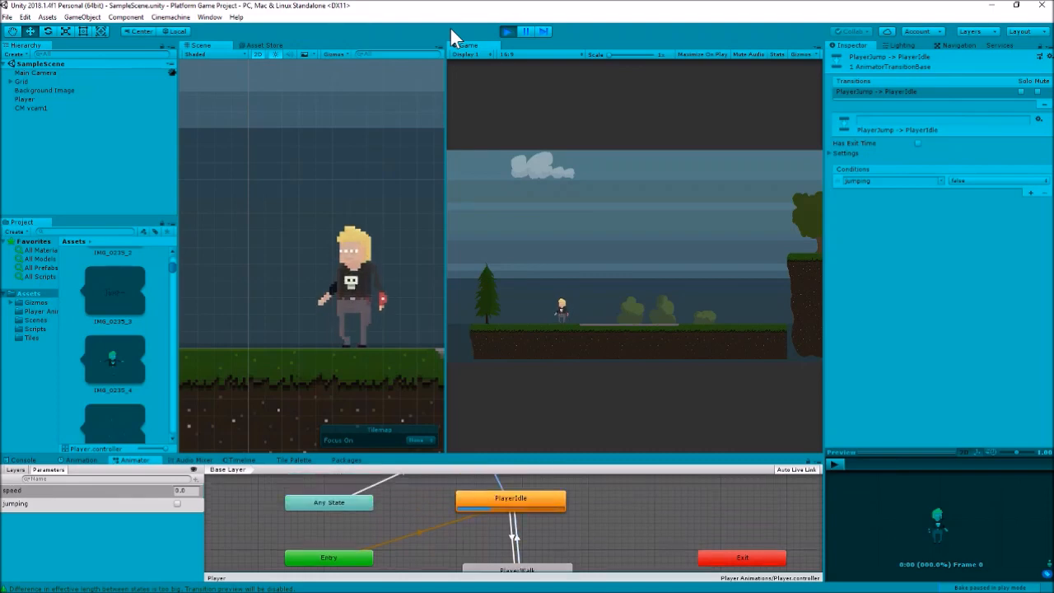
{"action": "key", "text": "Right"}
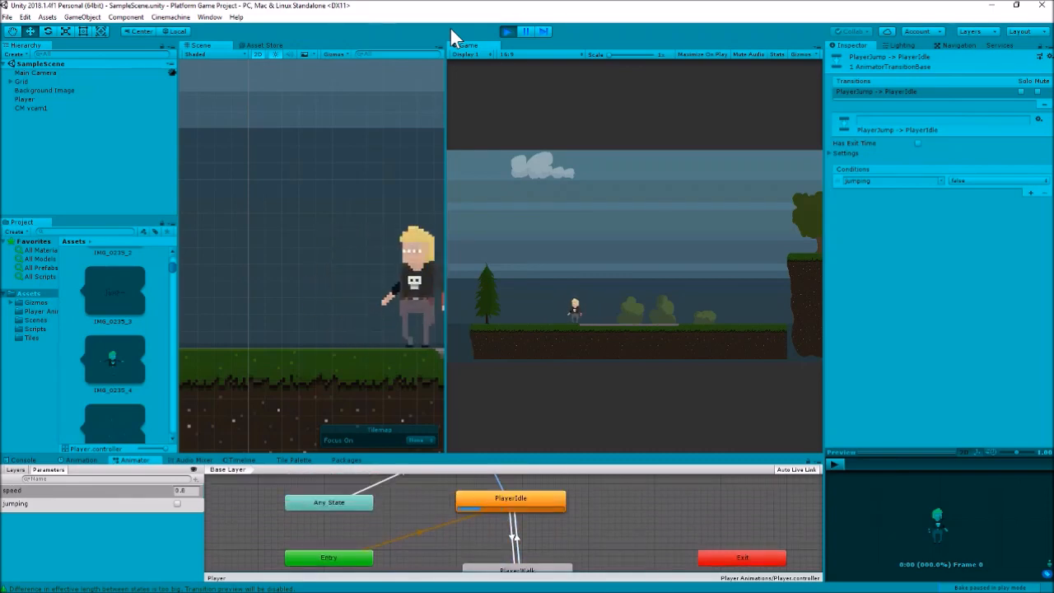
{"action": "left_click", "coordinate": [507, 32]}
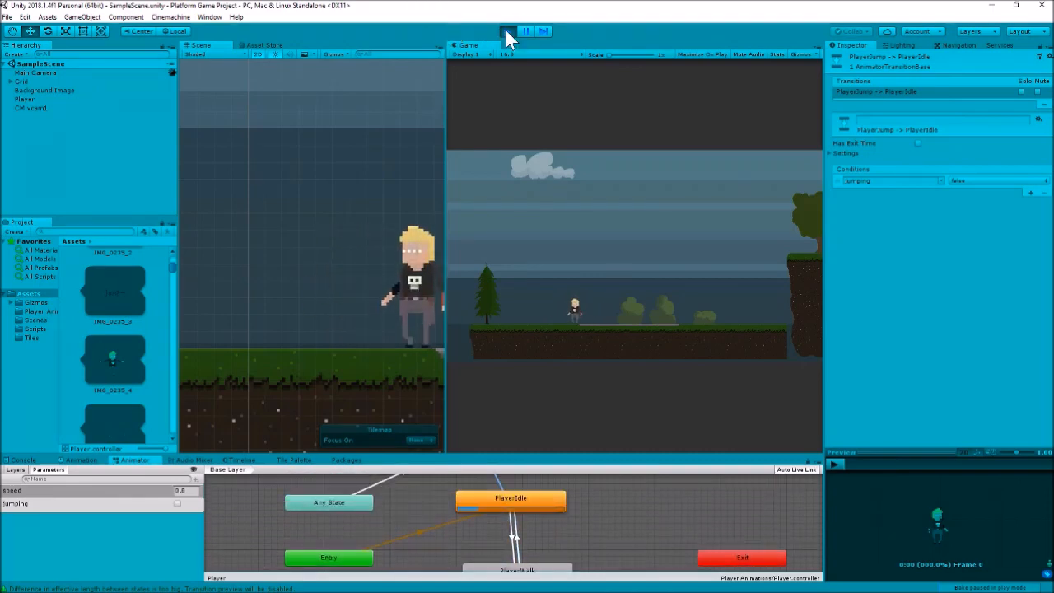
Step: In PlayerScript.cs in Visual Studio, change the vertical velocity threshold to .1 in both if conditions that check the jumping bool
{"action": "key", "text": "alt+Tab"}
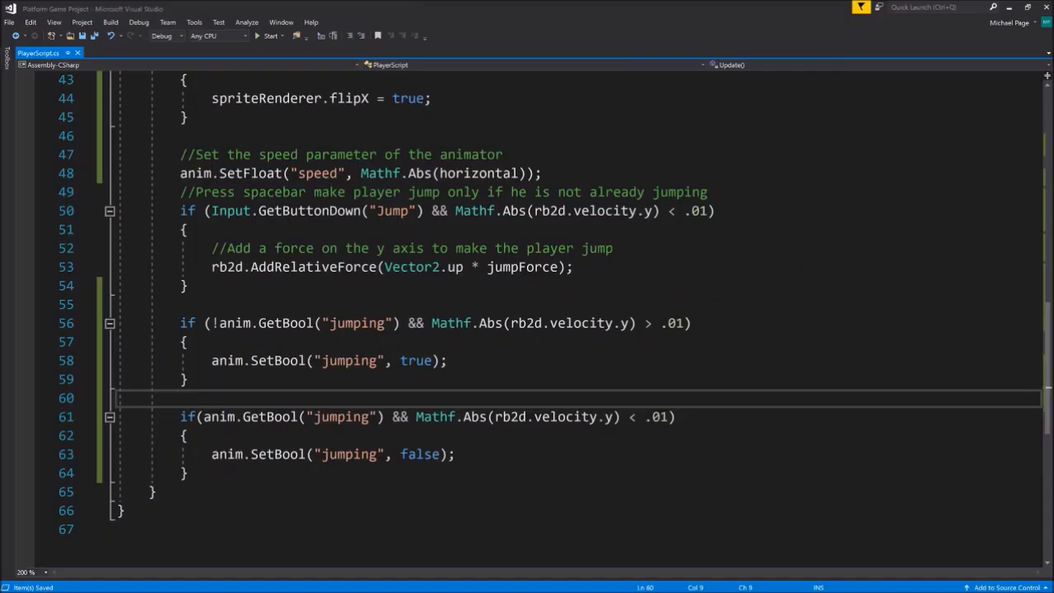
{"action": "left_click", "coordinate": [676, 323]}
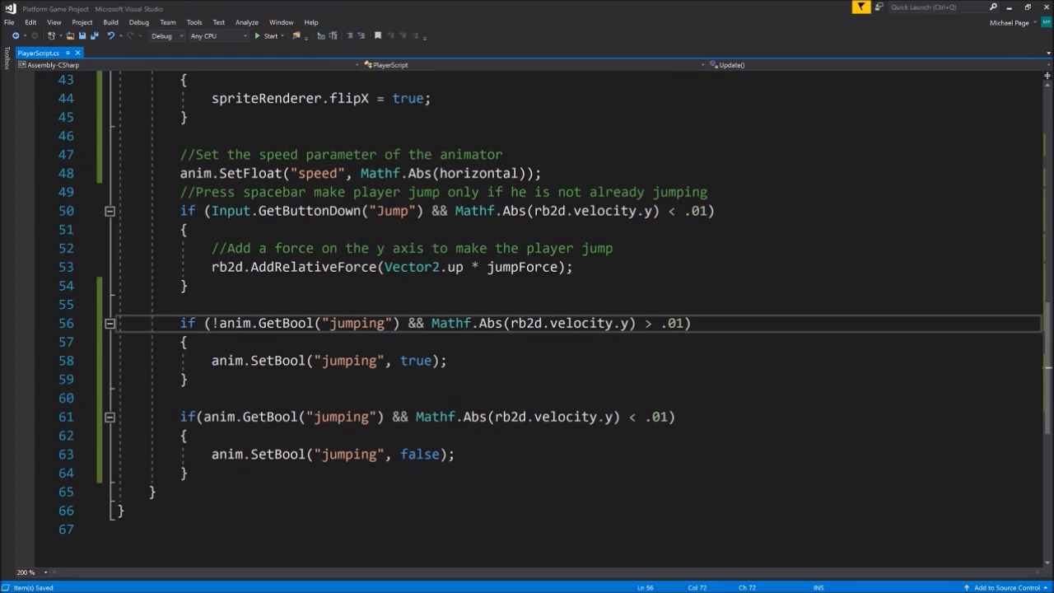
{"action": "key", "text": "BackSpace"}
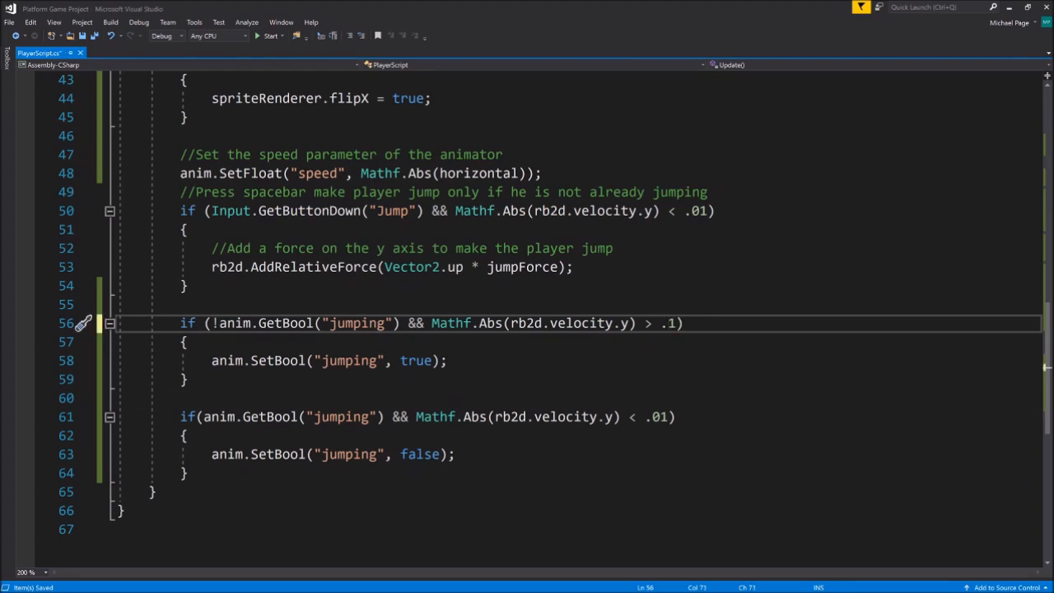
{"action": "left_click", "coordinate": [660, 416]}
{"action": "key", "text": "BackSpace"}
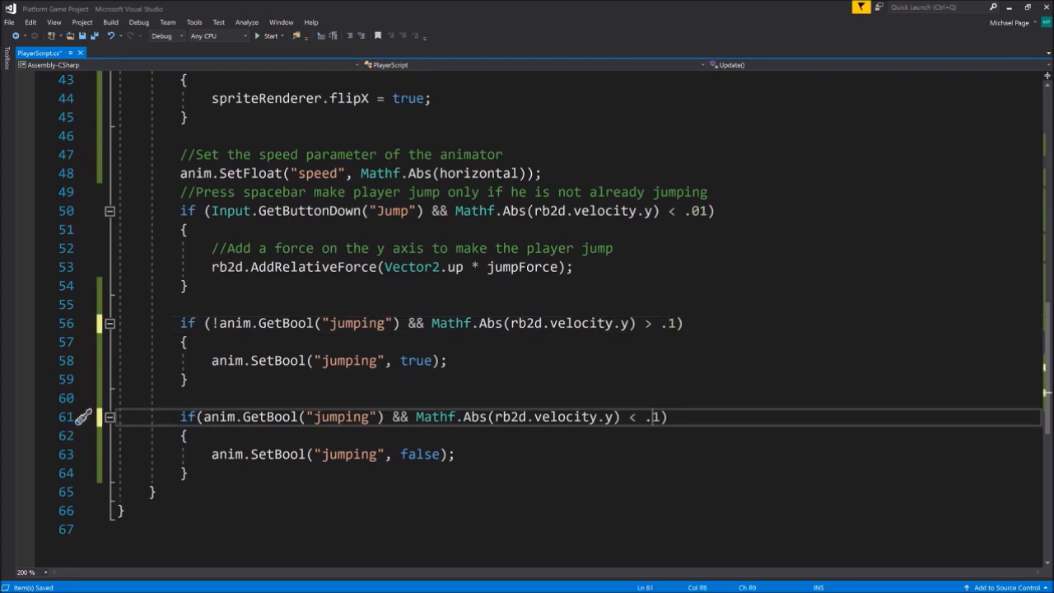
Step: Save the edited PlayerScript.cs and return to the Unity editor
{"action": "left_click", "coordinate": [455, 454]}
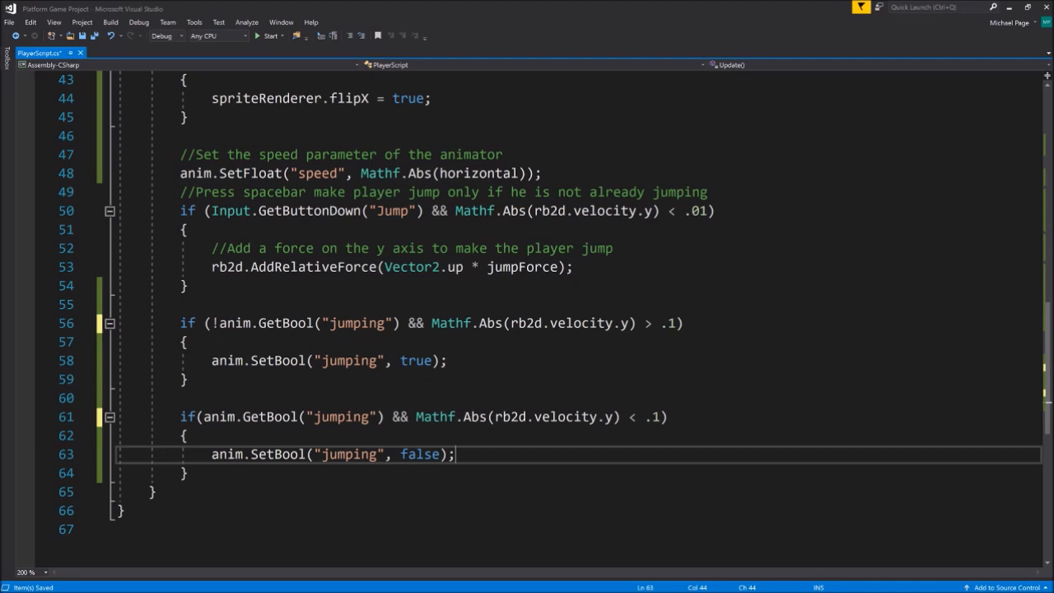
{"action": "key", "text": "ctrl+s"}
{"action": "key", "text": "alt+Tab"}
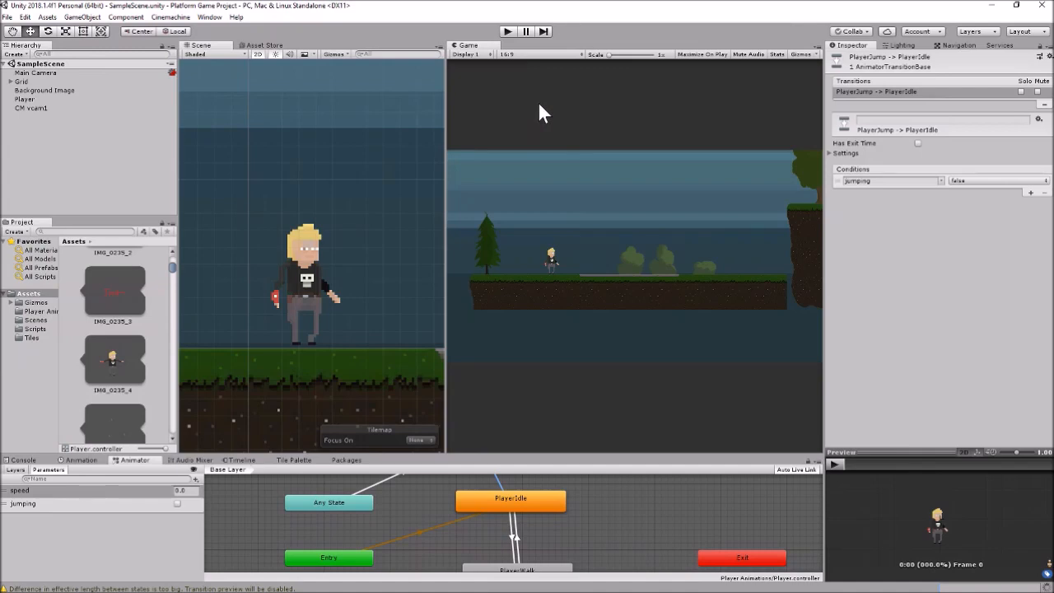
Step: Run the game and test the player walking both ways and jumping repeatedly in place
{"action": "key", "text": "ctrl+p"}
{"action": "key", "text": "Right"}
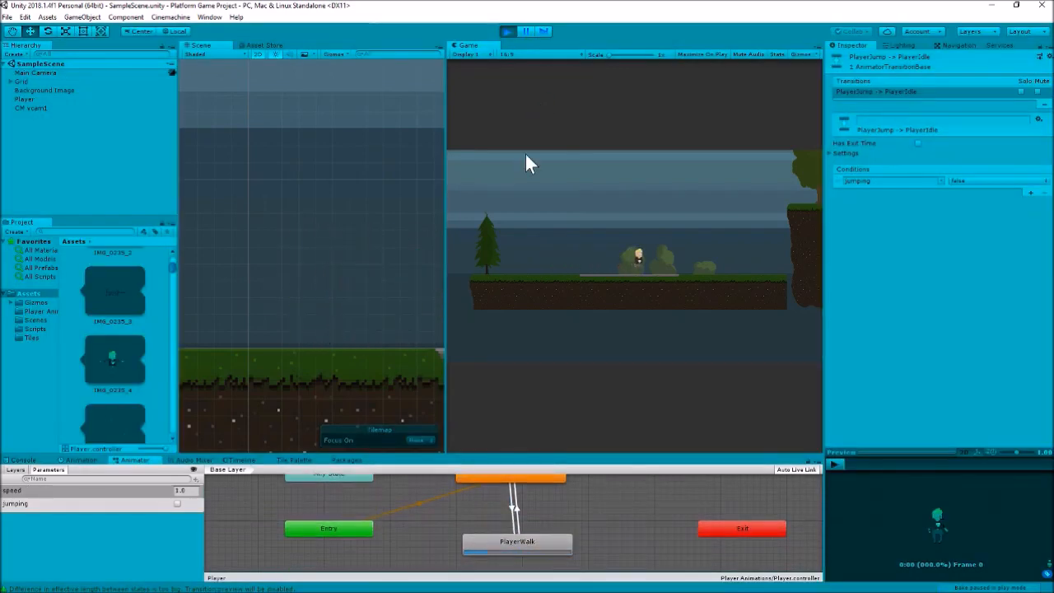
{"action": "key", "text": "Left"}
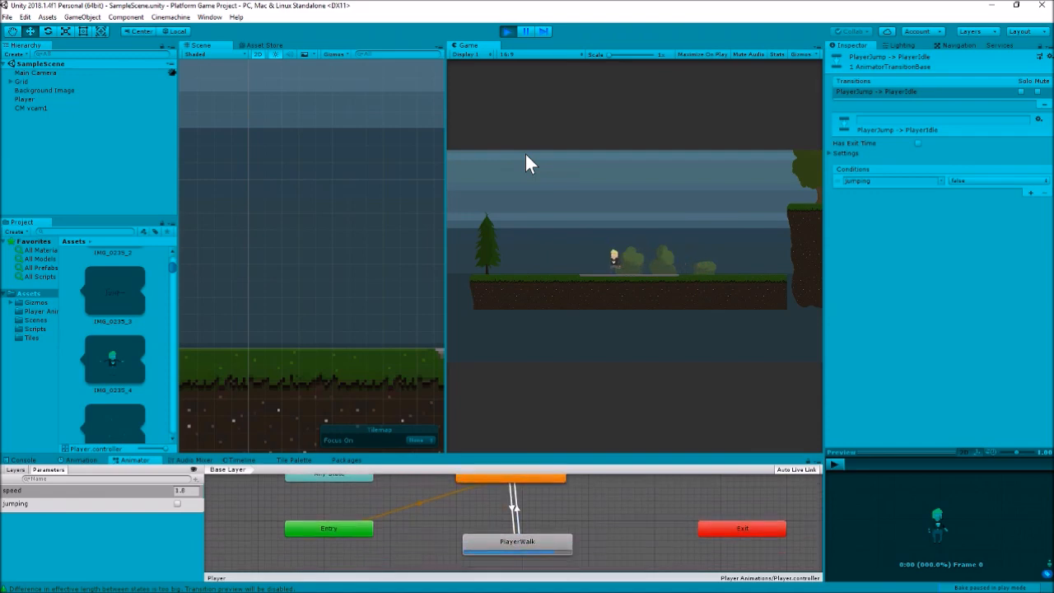
{"action": "key", "text": "space"}
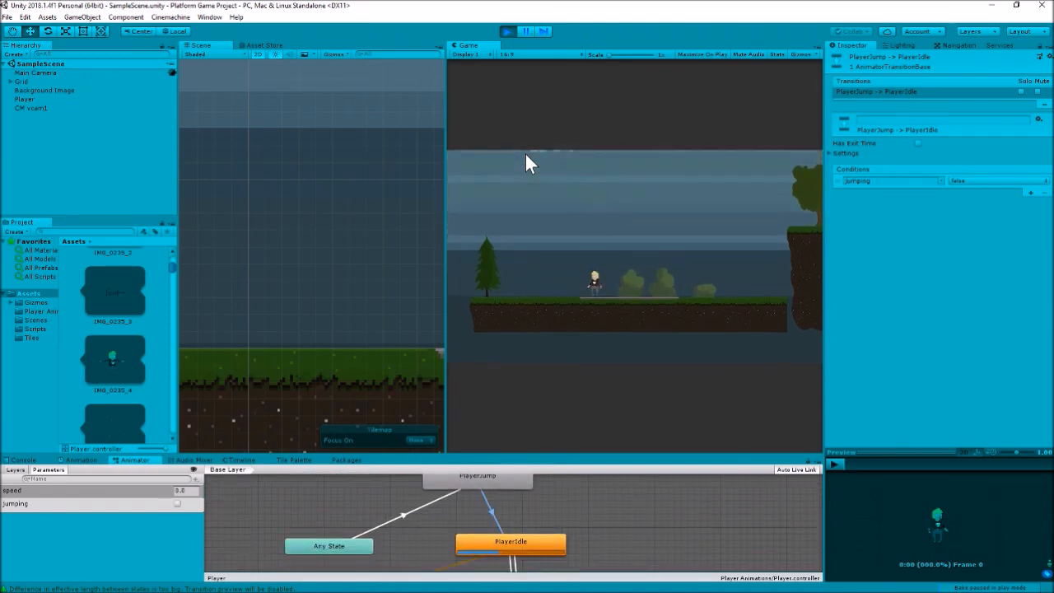
{"action": "key", "text": "space"}
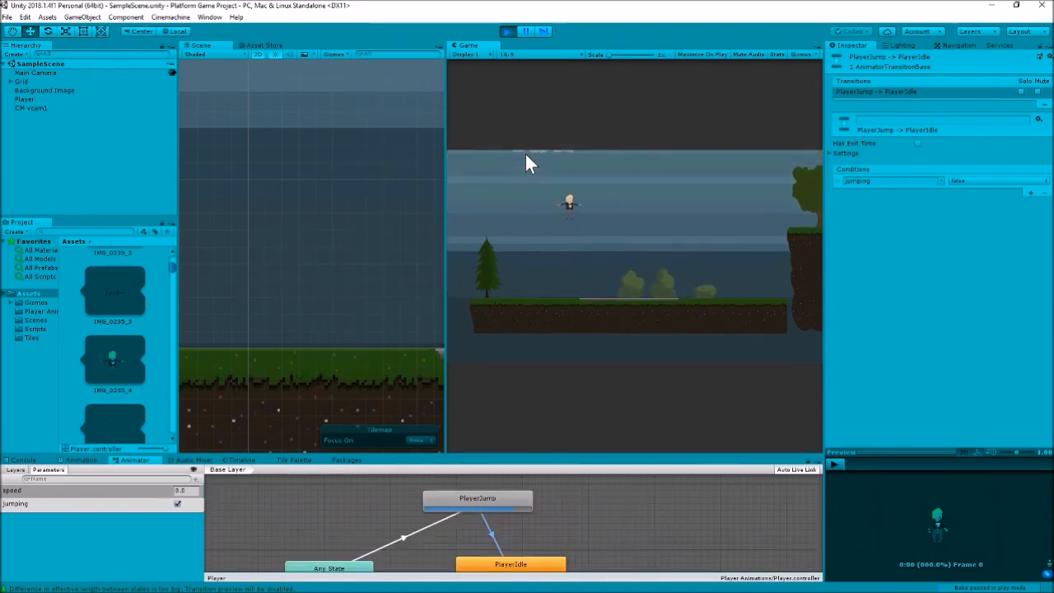
{"action": "key", "text": "space"}
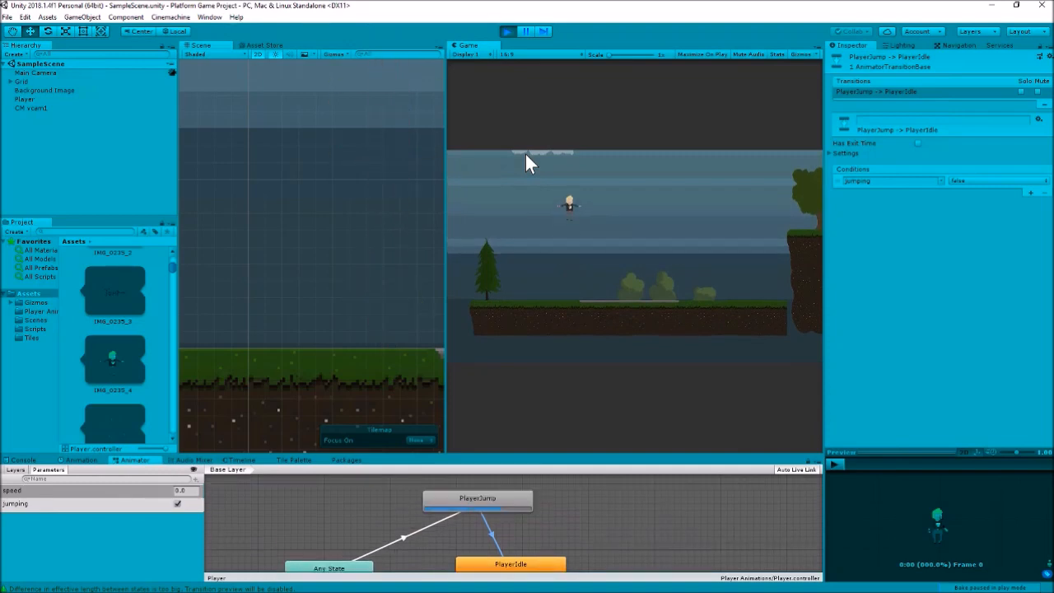
{"action": "key", "text": "space"}
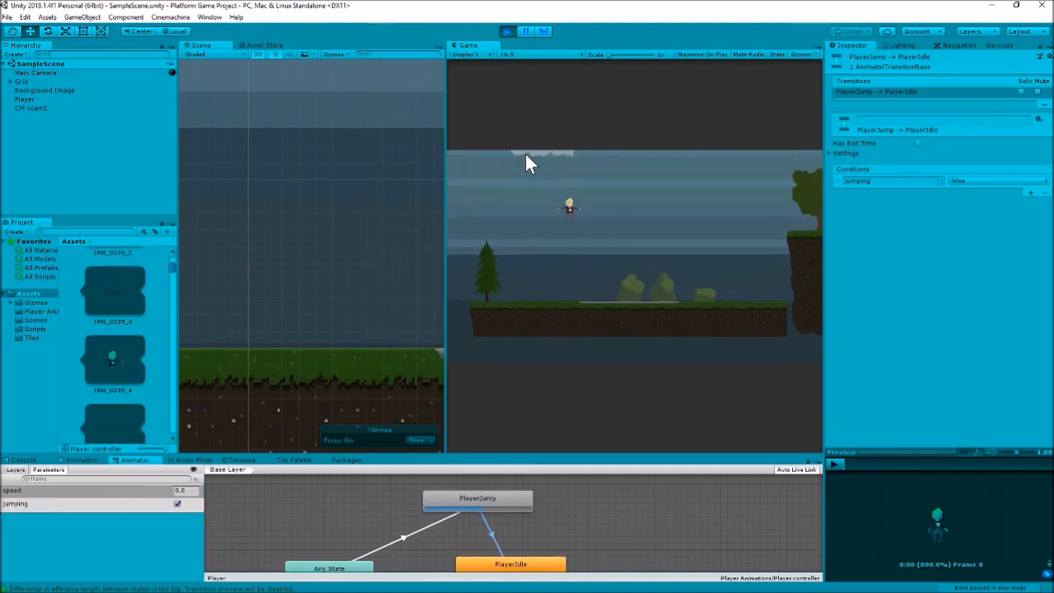
{"action": "key", "text": "space"}
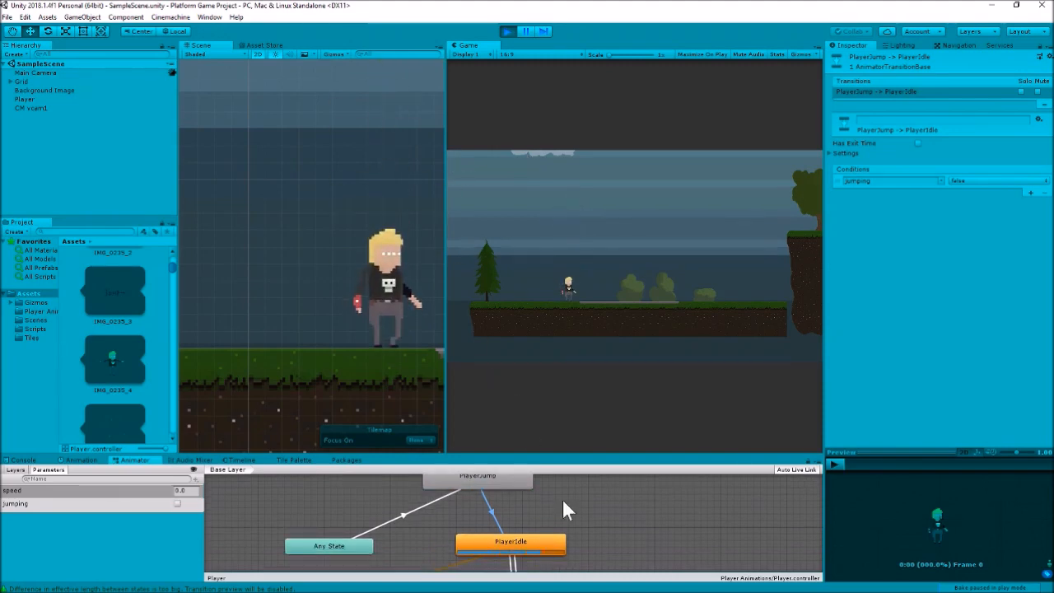
Step: Enlarge the Animator view to show all states, watch the state changes during repeated jumps, and stop play mode
{"action": "left_click_drag", "start_coordinate": [549, 450], "coordinate": [544, 350]}
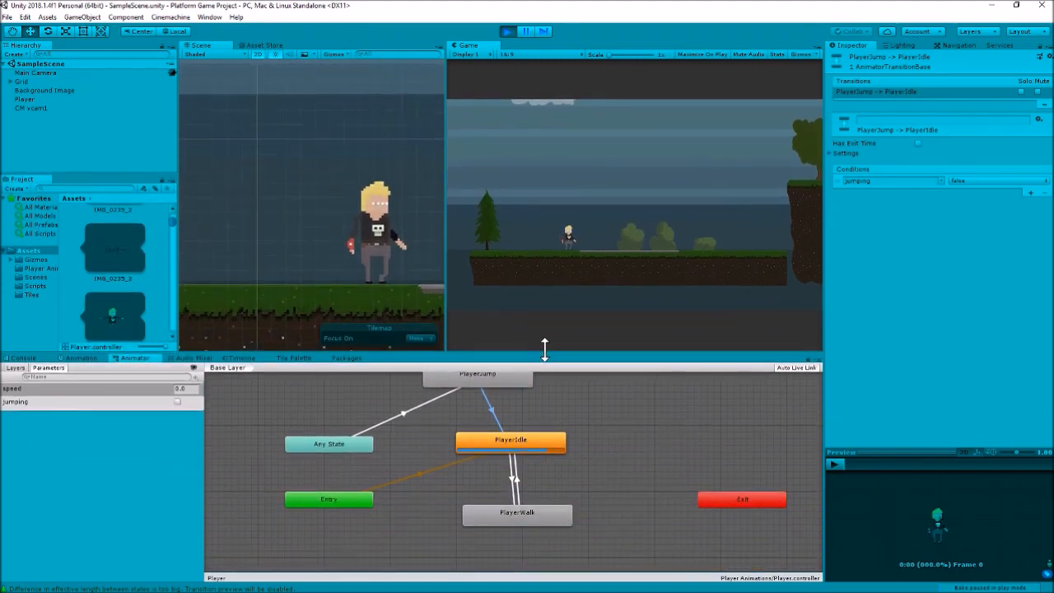
{"action": "middle_click_drag", "start_coordinate": [581, 430], "coordinate": [583, 466]}
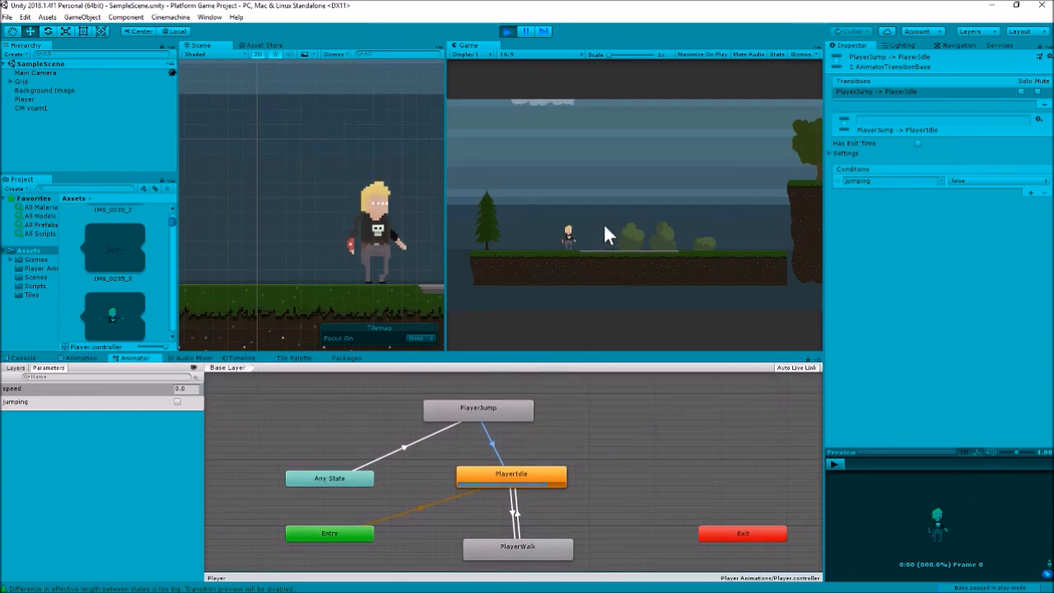
{"action": "key", "text": "space"}
{"action": "key", "text": "space"}
{"action": "key", "text": "space"}
{"action": "key", "text": "space"}
{"action": "key", "text": "space"}
{"action": "left_click", "coordinate": [507, 32]}
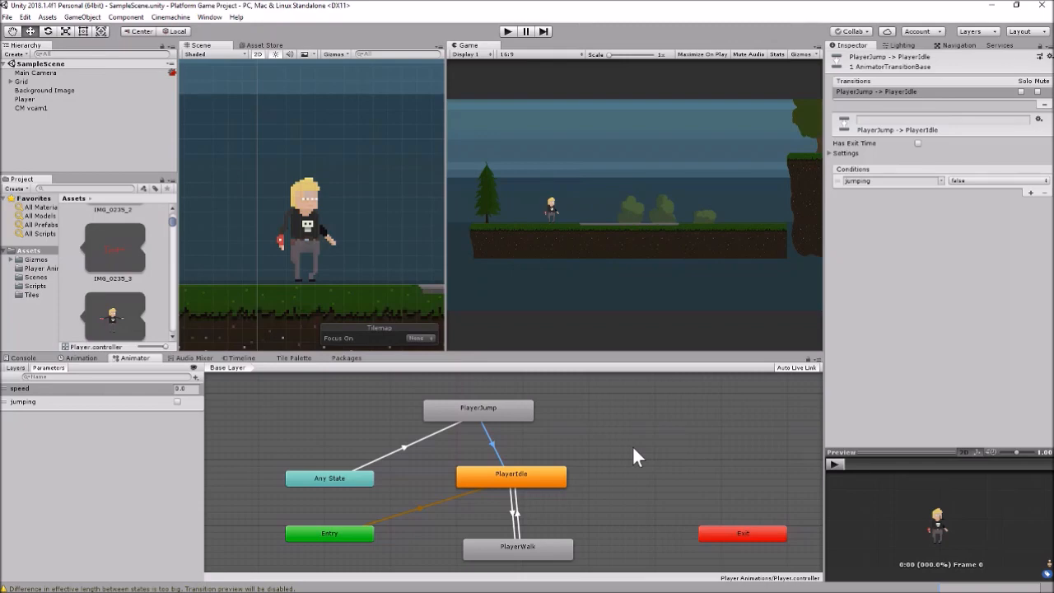
{"action": "middle_click_drag", "start_coordinate": [621, 466], "coordinate": [622, 454]}
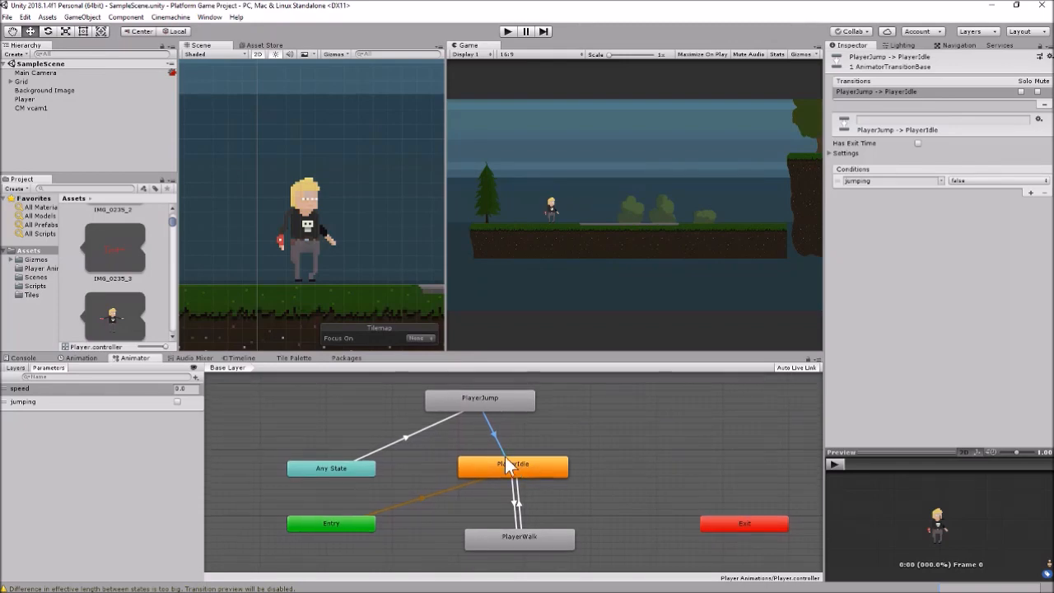